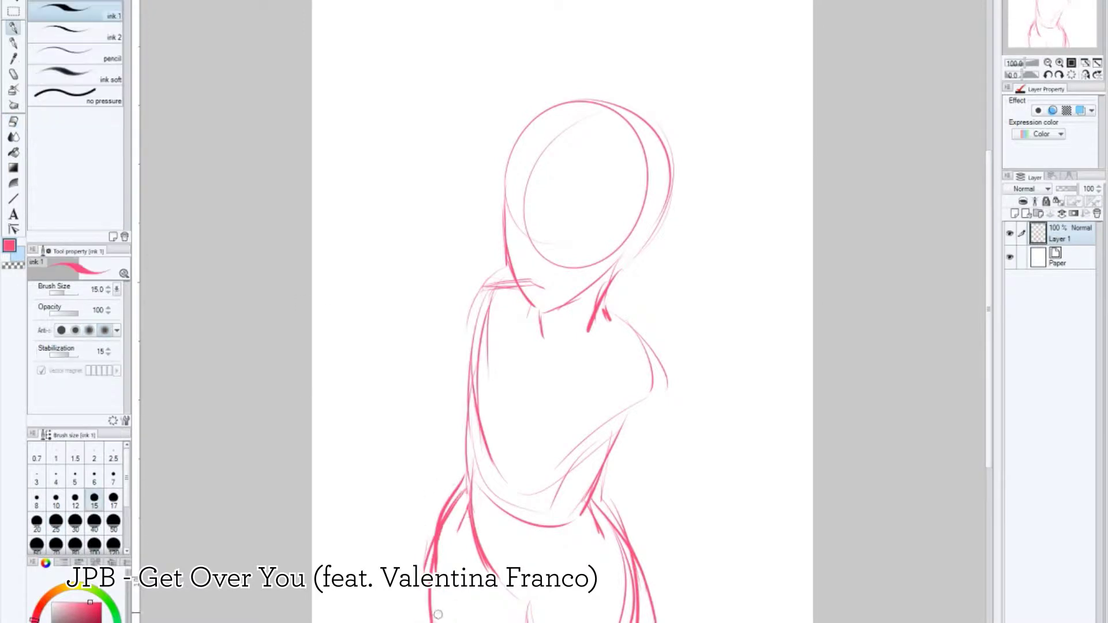
Step: Add a new layer and sketch the crossed arms, both forearms and the two raised hands in pink
key(ctrl+shift+n)
mouse_move(481, 322)
mouse_down()
mouse_move(445, 307)
mouse_move(485, 370)
mouse_up()
mouse_move(487, 369)
mouse_down()
mouse_move(522, 476)
mouse_move(495, 516)
mouse_up()
drag(504, 510, 661, 372)
drag(427, 286, 419, 318)
drag(430, 329, 430, 366)
drag(446, 281, 455, 296)
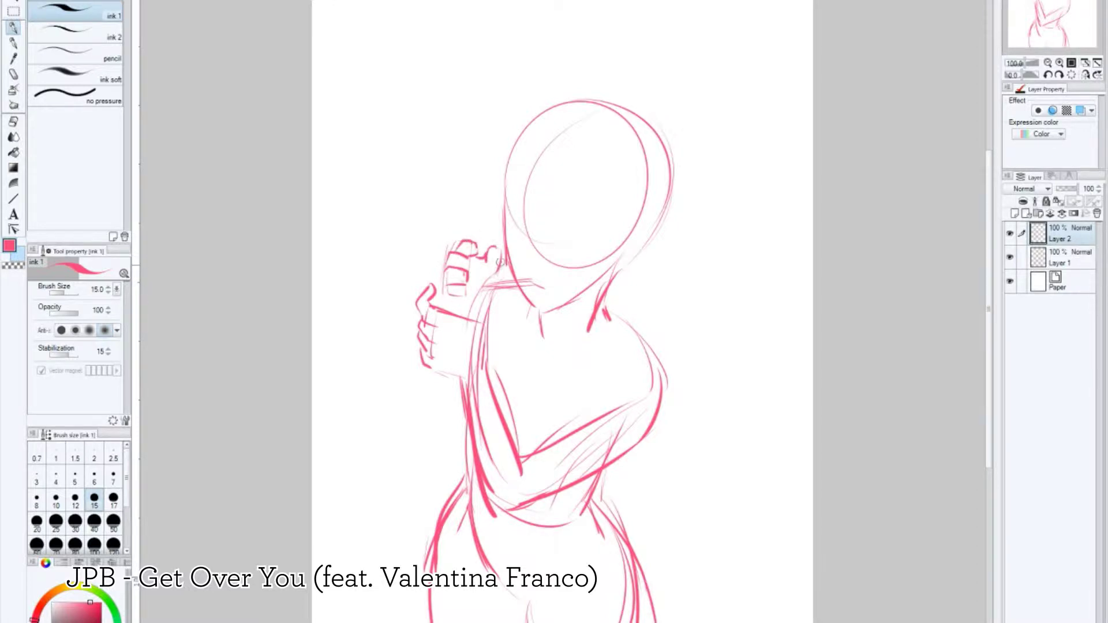
Step: Lasso the upper hand and transform it to 125% scale with a 9° rotation
key(h)
key(m)
drag(658, 220, 632, 346)
key(ctrl+t)
drag(721, 200, 704, 156)
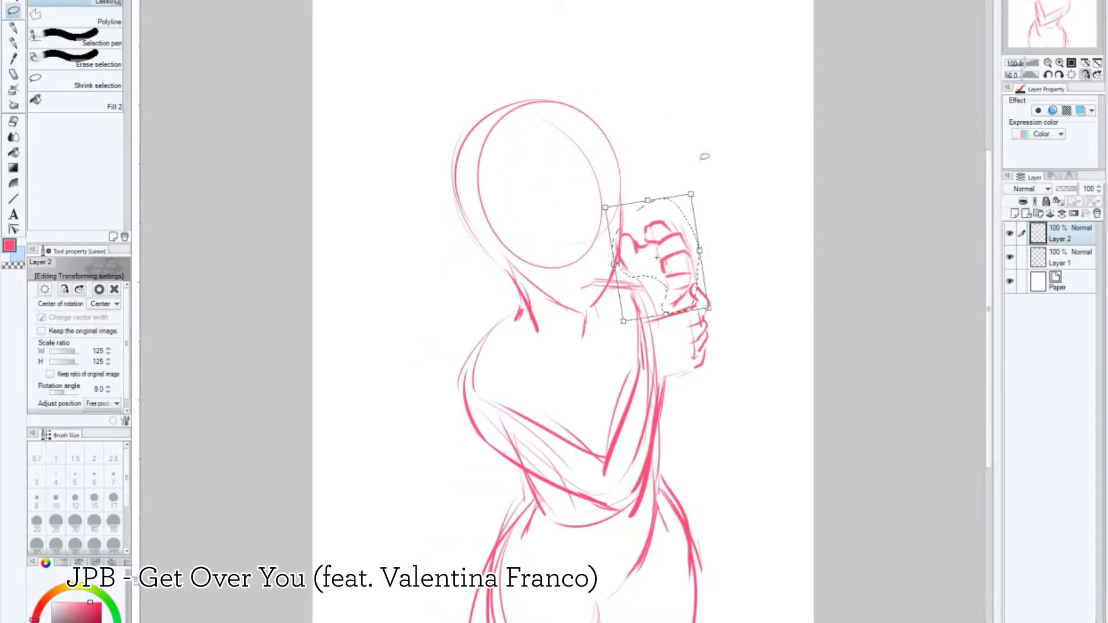
key(Return)
Step: Sketch the far elbow below the hands and redraw the inner and outer lines of the front forearm
key(p)
drag(664, 404, 709, 432)
drag(707, 361, 713, 429)
drag(634, 381, 588, 471)
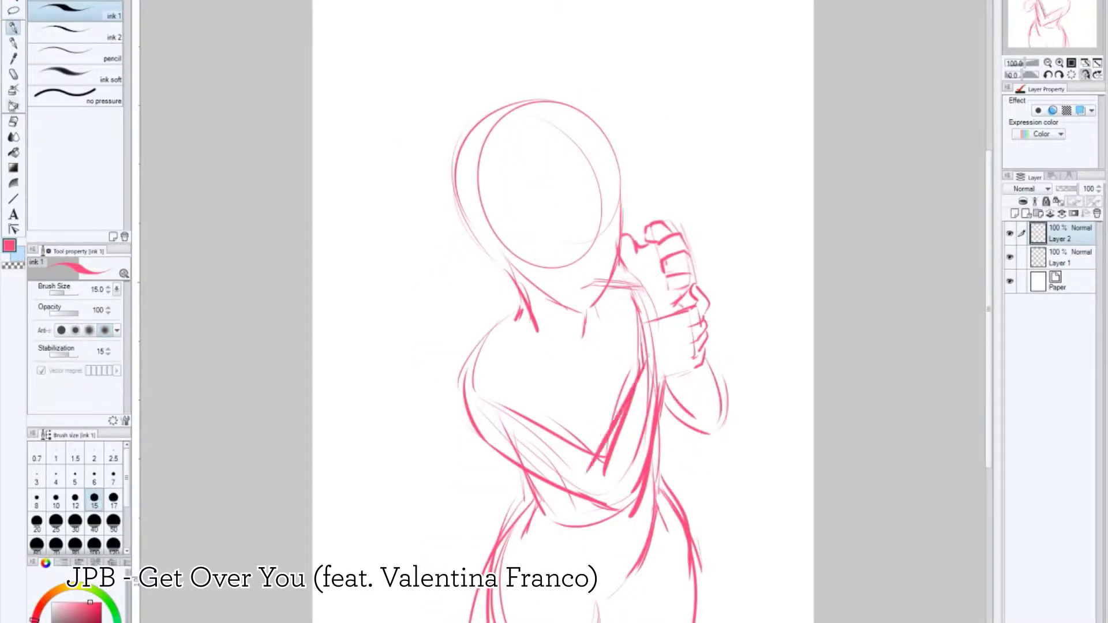
key(ctrl+z)
drag(664, 378, 621, 494)
Step: Lasso the lower hand and transform it so it tilts and sits closer to the forearm
key(m)
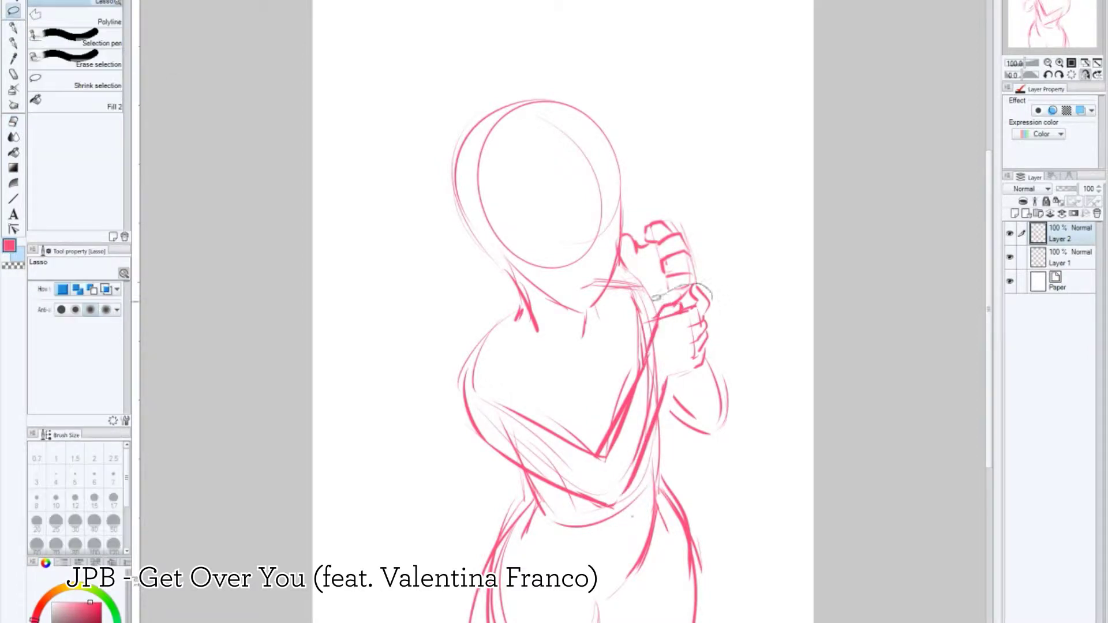
drag(706, 283, 640, 363)
key(ctrl+t)
drag(681, 323, 663, 318)
key(Return)
Step: Erase the stray hip and arm lines and redraw the shoulder and upper arm outline more boldly
key(p)
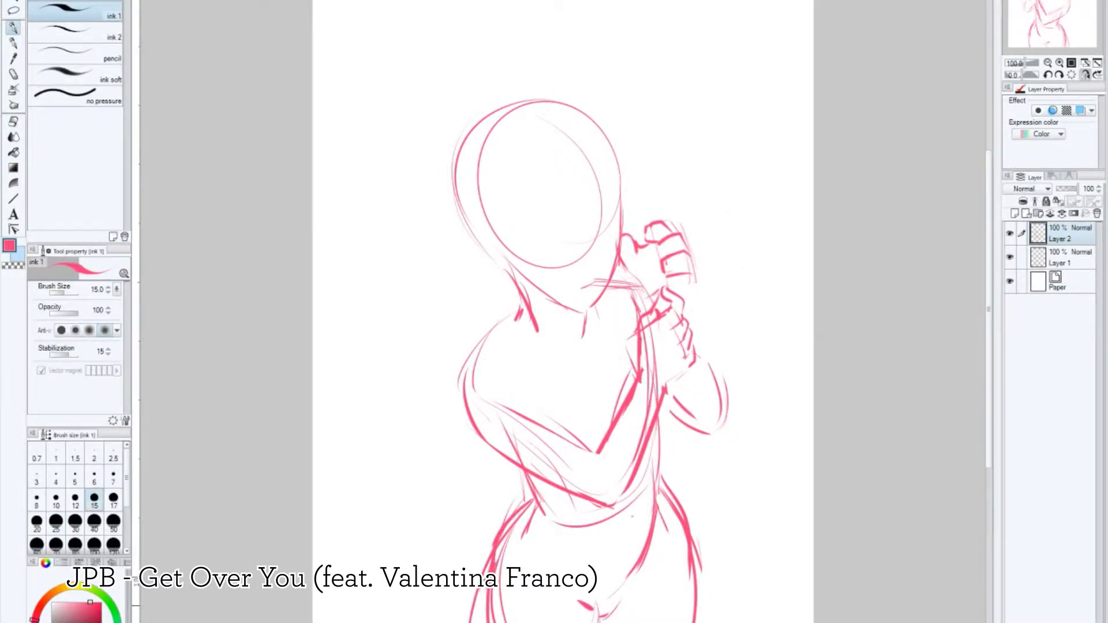
key(e)
key(alt+bracketleft)
drag(495, 564, 485, 600)
key(p)
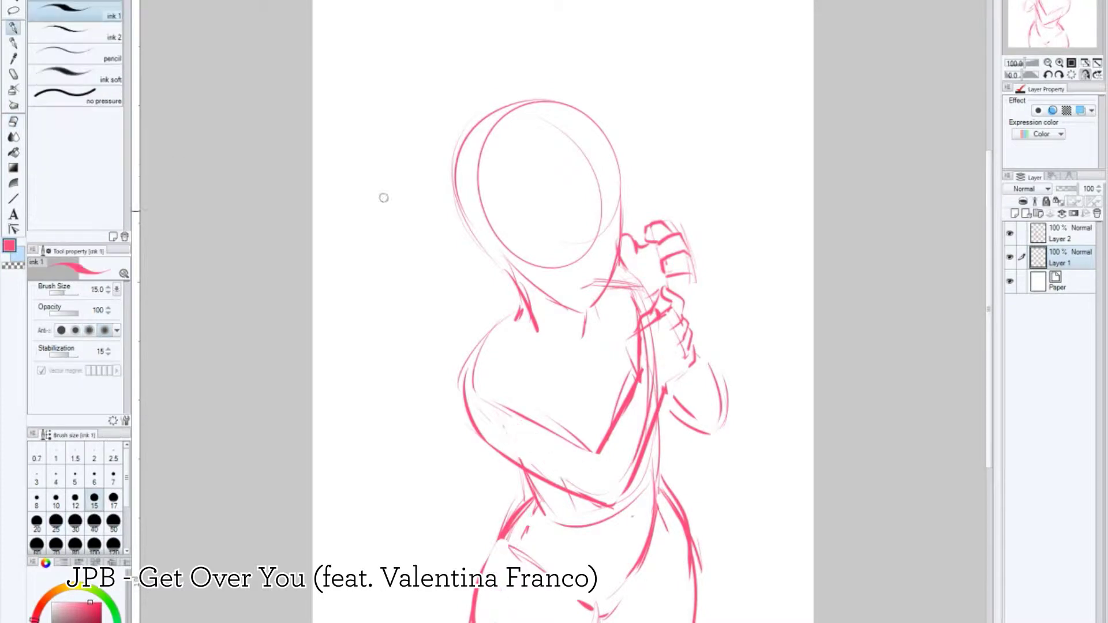
drag(519, 303, 502, 455)
key(e)
key(alt+bracketright)
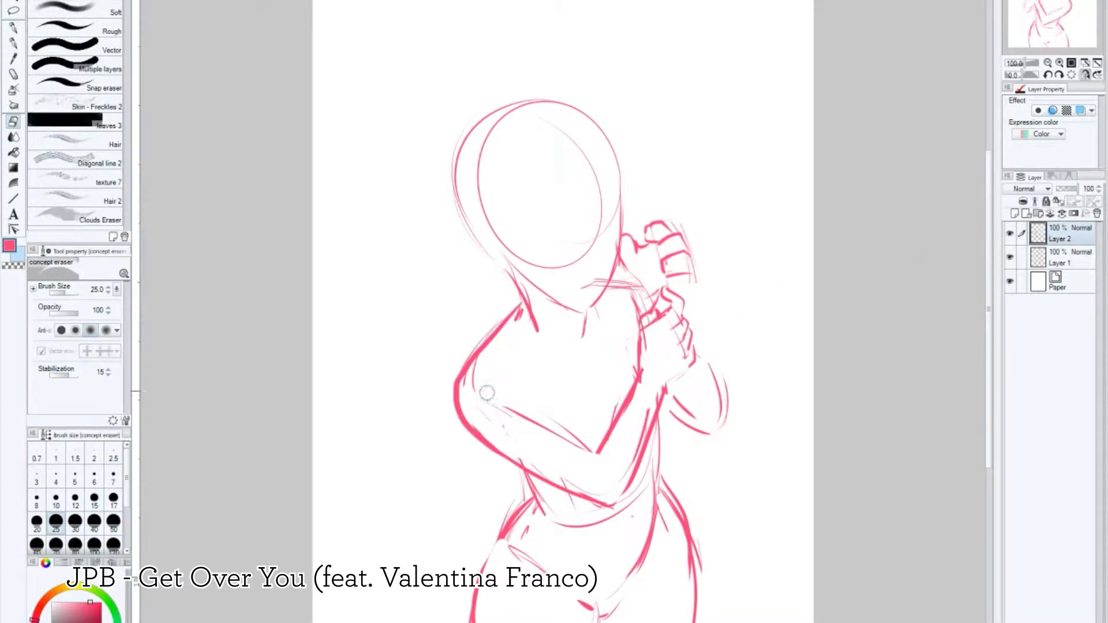
Step: Sketch the parted hair framing the face on Layer 1, with a large rounded shape above the head
key(alt+bracketleft)
key(p)
key(h)
drag(587, 113, 600, 312)
drag(557, 314, 594, 323)
drag(632, 147, 649, 314)
drag(564, 141, 510, 178)
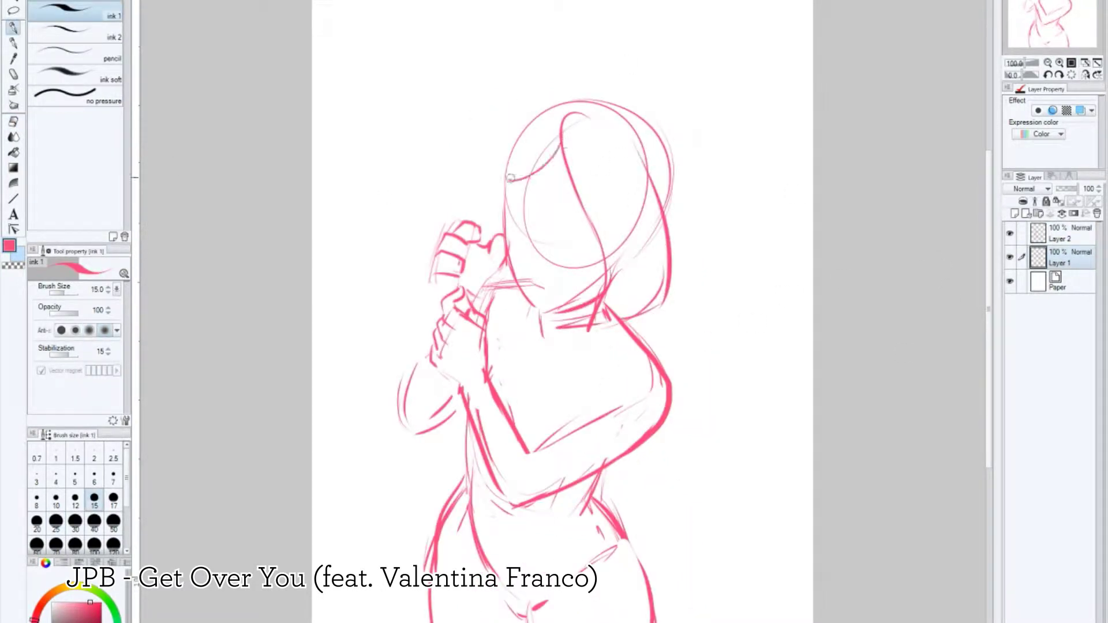
mouse_move(569, 115)
mouse_down()
mouse_move(681, 112)
mouse_move(577, 87)
mouse_up()
Step: Erase the lower back hair and the neck lines beneath it
key(h)
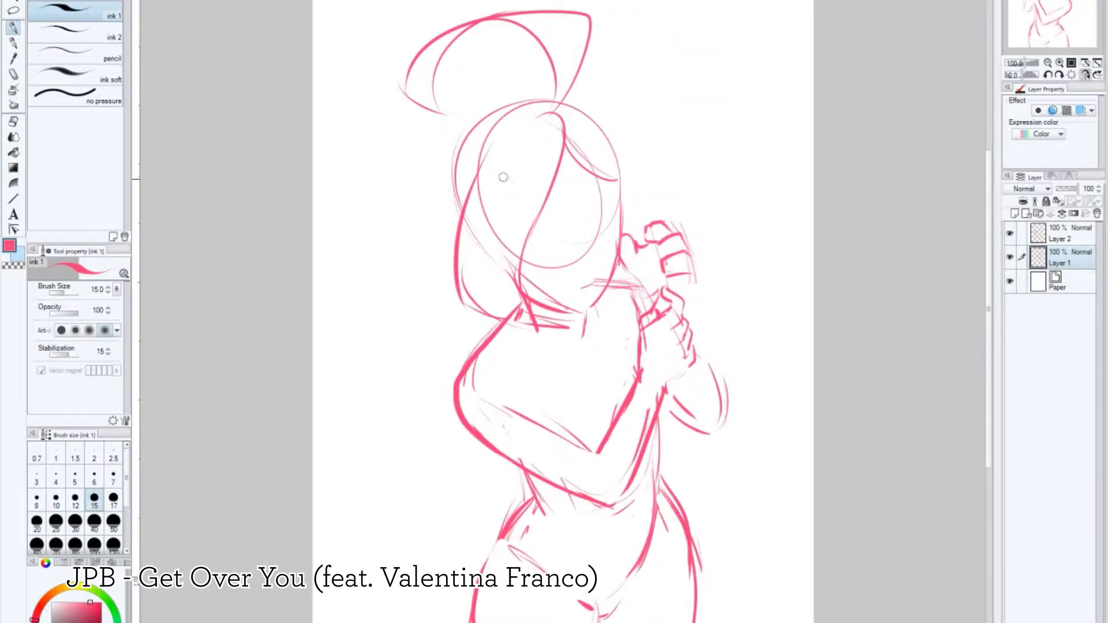
drag(562, 138, 513, 289)
key(ctrl+z)
key(e)
drag(462, 231, 553, 323)
drag(508, 253, 565, 306)
key(p)
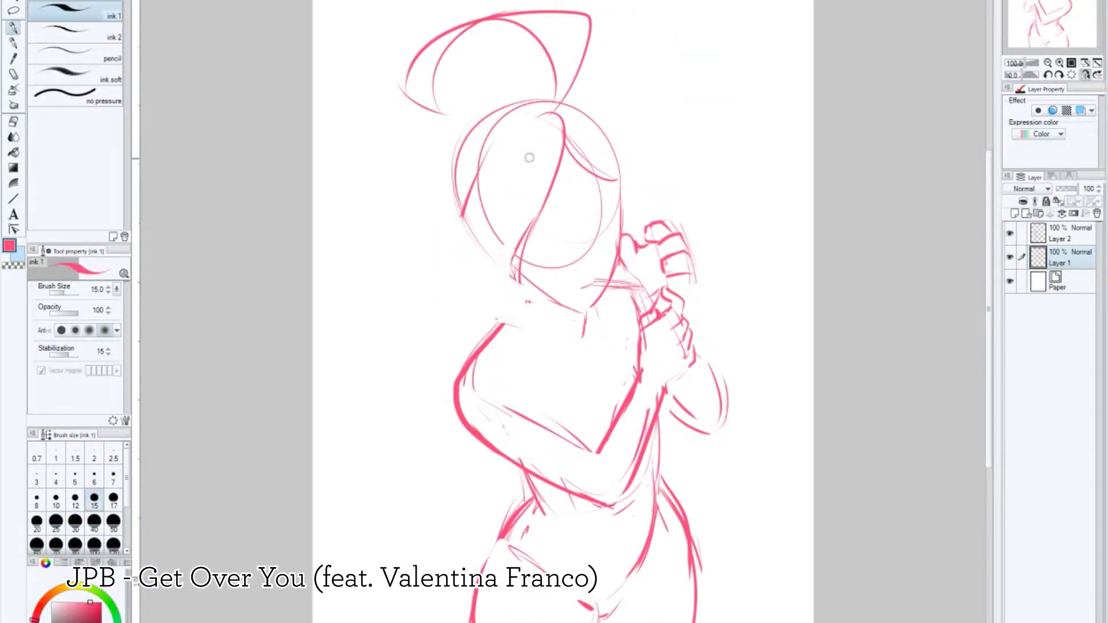
Step: Redraw the hair with a curled lower edge, a front lock beside the face and pointed tufts at the back
mouse_move(557, 109)
mouse_down()
mouse_move(457, 215)
mouse_move(539, 265)
mouse_move(548, 312)
mouse_up()
key(h)
mouse_move(564, 124)
mouse_down()
mouse_move(499, 173)
mouse_move(490, 208)
mouse_up()
drag(546, 109, 480, 222)
drag(484, 287, 534, 281)
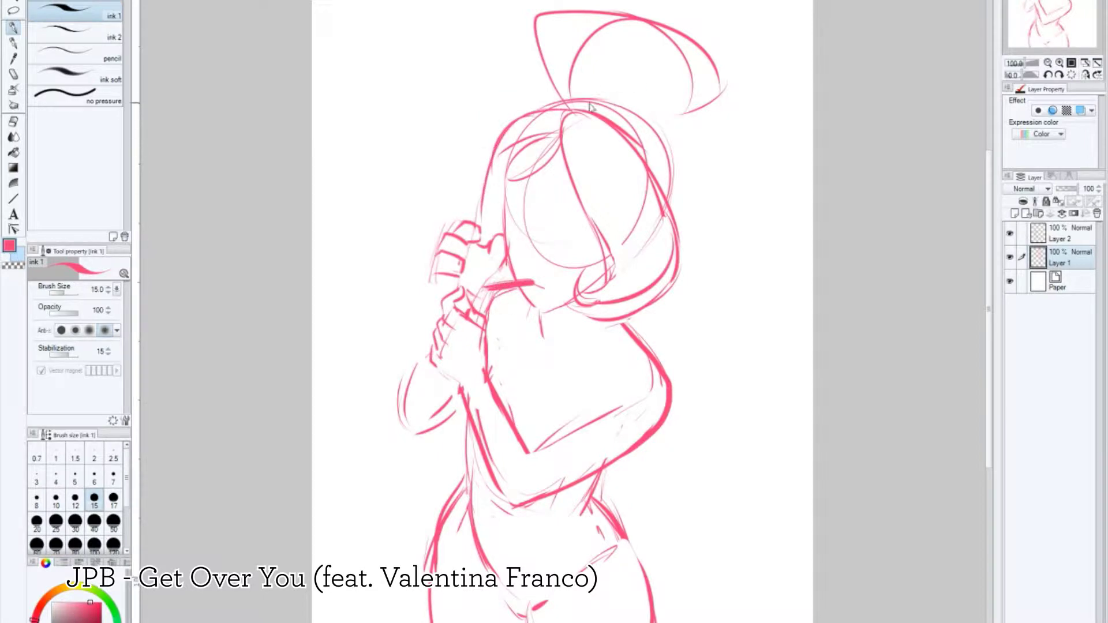
drag(571, 103, 671, 136)
drag(688, 144, 677, 214)
Step: Erase the construction lines inside the face and lower Layer 1's opacity to 54%
key(e)
drag(582, 254, 515, 204)
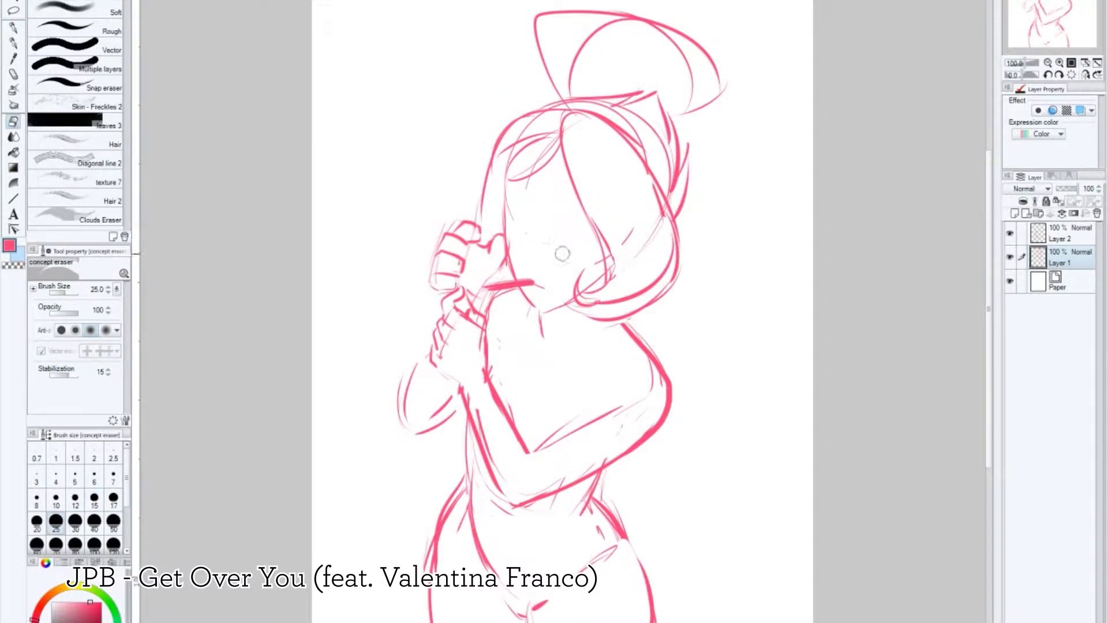
drag(1074, 188, 1065, 189)
Step: Sketch a jagged fur collar around the shoulders in purple on Layer 2
click(1059, 233)
key(p)
mouse_move(554, 326)
mouse_down()
mouse_move(526, 358)
mouse_move(629, 316)
mouse_up()
drag(690, 280, 701, 416)
drag(663, 375, 542, 427)
drag(681, 416, 658, 445)
drag(528, 381, 540, 444)
Step: Sketch the sleeve edges, the far elbow's sleeve and the shirt collar at the neck in purple
mouse_move(488, 370)
mouse_down()
mouse_move(462, 393)
mouse_move(499, 516)
mouse_up()
drag(545, 446, 519, 476)
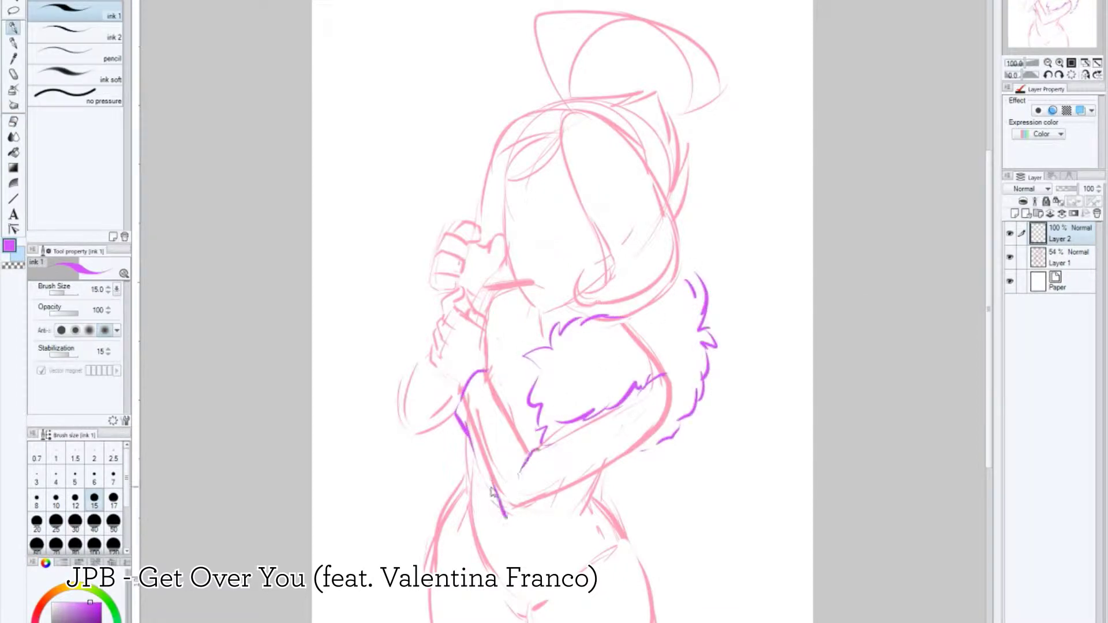
drag(490, 519, 586, 482)
drag(427, 355, 404, 435)
drag(525, 303, 508, 367)
drag(586, 309, 545, 337)
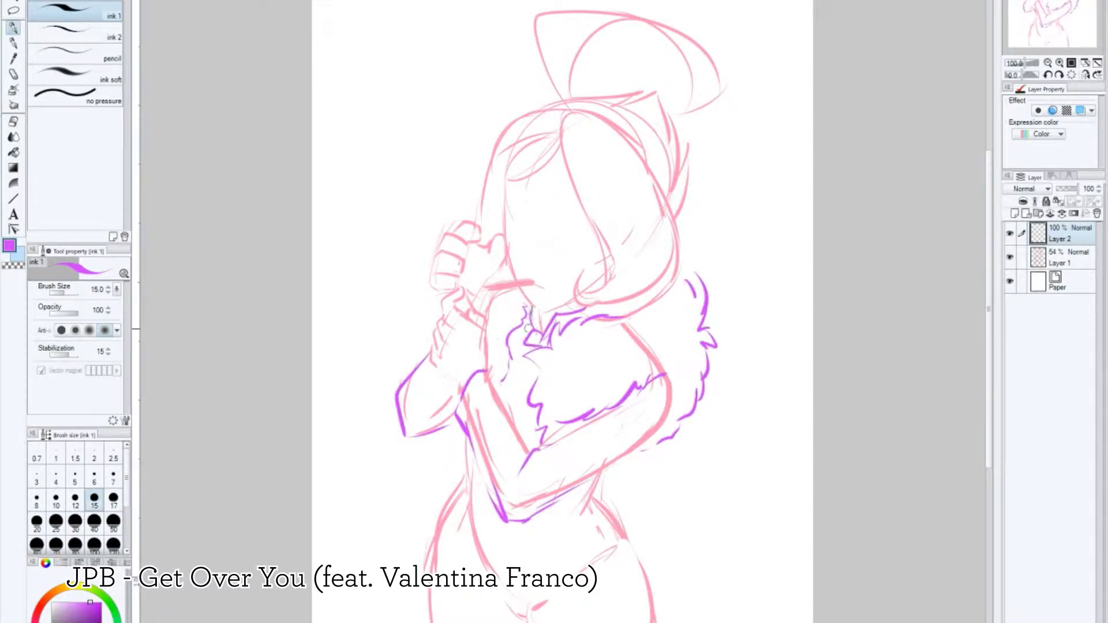
Step: Sketch the garment's centre front strip and the belt buckle at the waist
mouse_move(466, 394)
mouse_down()
mouse_move(484, 464)
mouse_move(461, 455)
mouse_move(529, 575)
mouse_up()
key(ctrl+z)
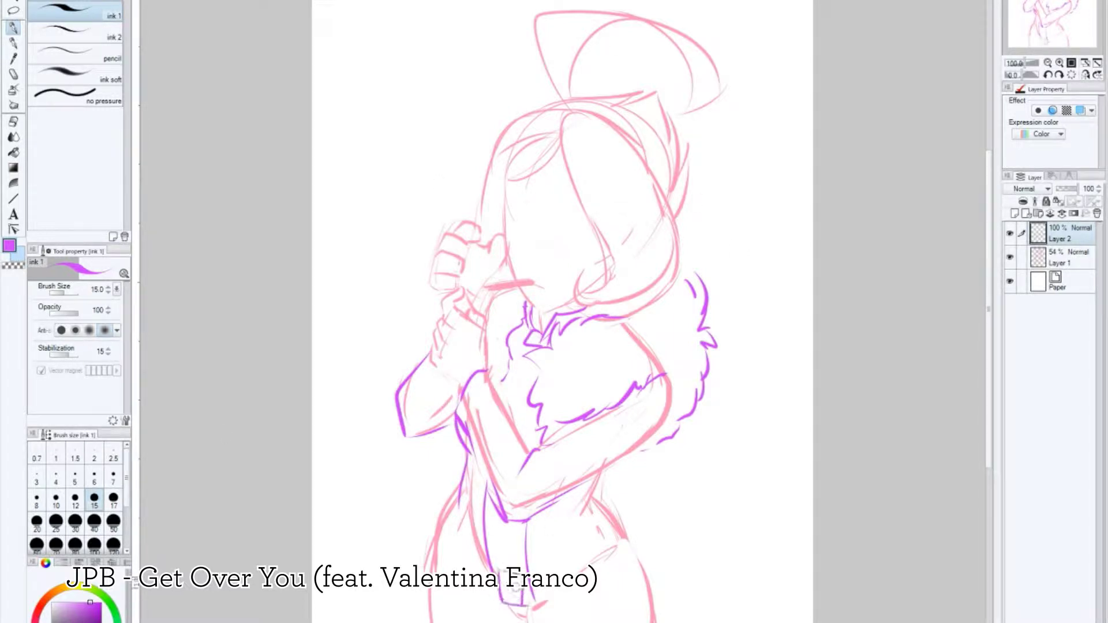
drag(496, 590, 494, 622)
drag(542, 600, 528, 609)
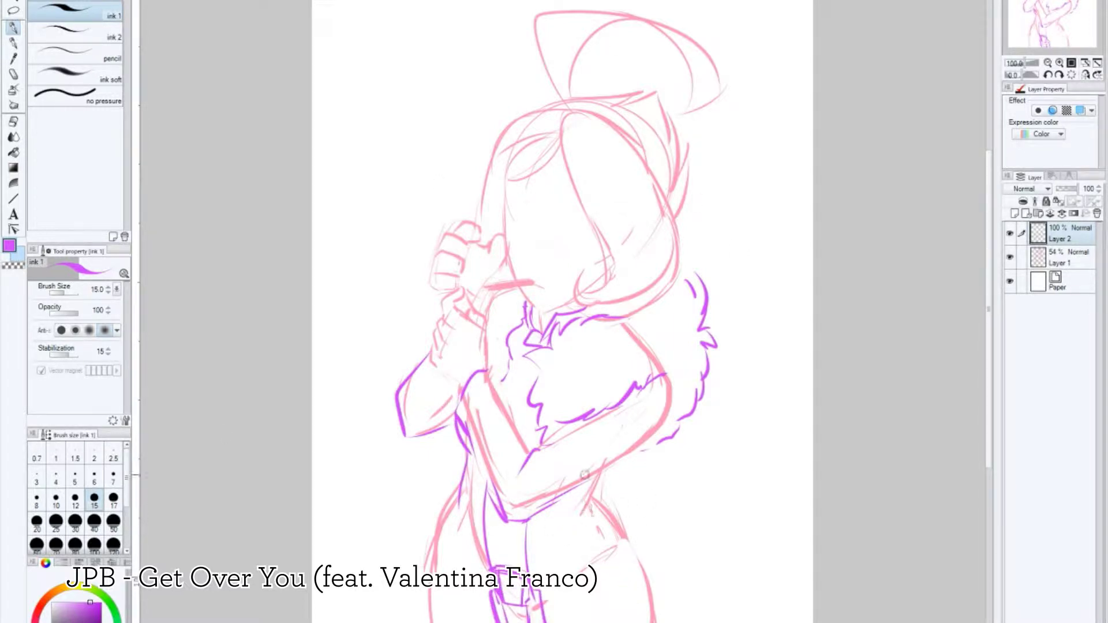
Step: Sketch the flared coat skirts on both sides of the hips and the belt lines across them
mouse_move(584, 485)
mouse_down()
mouse_move(565, 522)
mouse_move(635, 583)
mouse_up()
key(ctrl+z)
drag(586, 548, 623, 612)
drag(597, 503, 773, 622)
drag(458, 491, 375, 622)
drag(415, 545, 357, 622)
drag(632, 619, 462, 598)
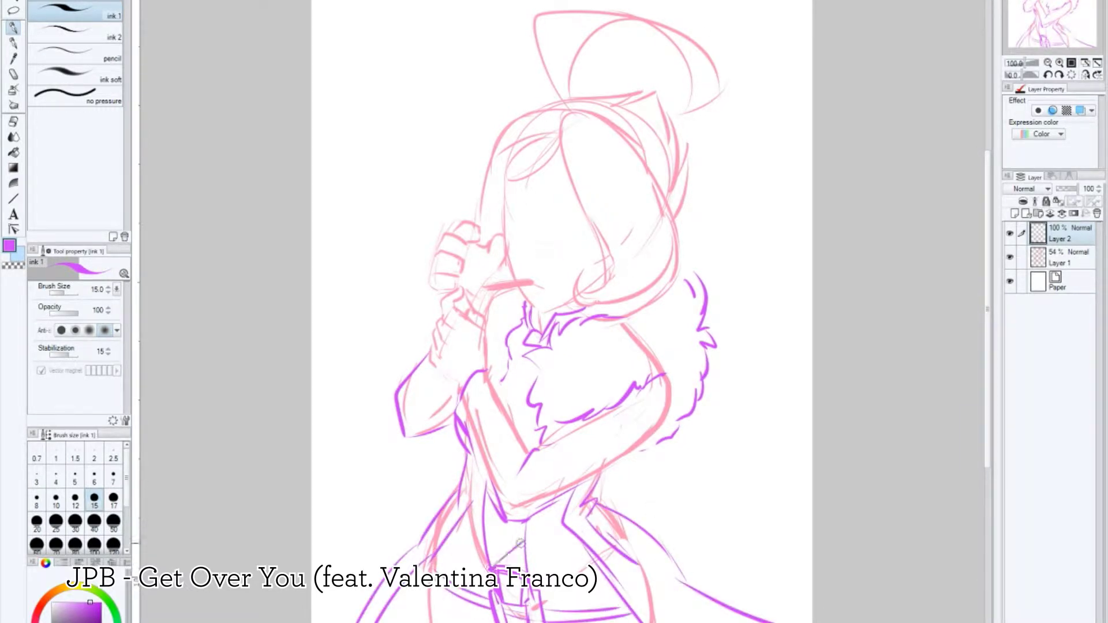
Step: Sketch the coat's front opening and lapel lines across the chest
drag(554, 362, 527, 455)
drag(528, 342, 500, 397)
drag(537, 413, 523, 444)
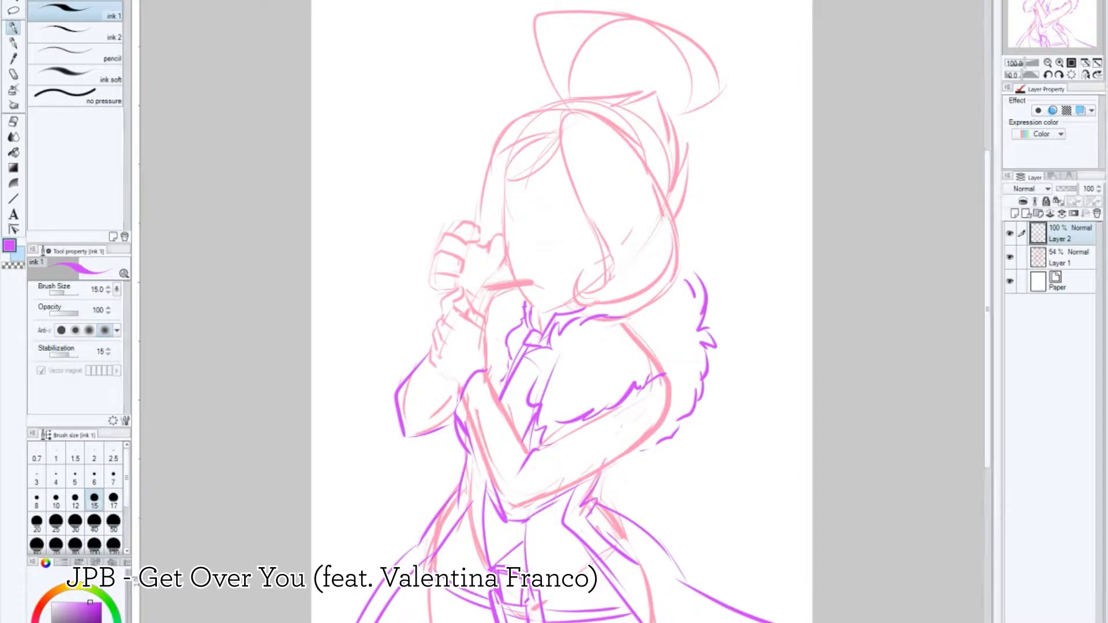
Step: Trace the sleeve outlines of the crossed front arm and the far forearm in purple
drag(650, 407, 545, 479)
key(ctrl+z)
drag(669, 374, 557, 490)
drag(634, 439, 522, 506)
drag(471, 415, 507, 510)
drag(404, 415, 434, 371)
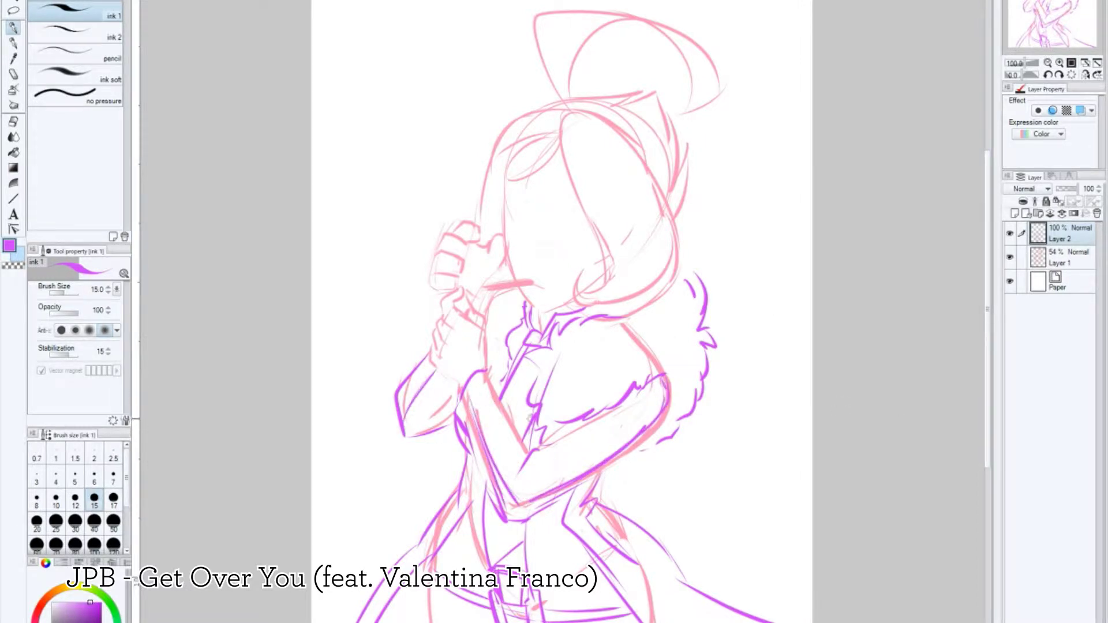
Step: Add folds and strap details to the chest clothing and clean up the overlapping lines
mouse_move(530, 424)
mouse_down()
mouse_move(555, 374)
mouse_move(600, 420)
mouse_up()
key(e)
mouse_move(537, 444)
mouse_down()
mouse_move(582, 412)
mouse_move(530, 453)
mouse_up()
mouse_move(486, 345)
mouse_down()
mouse_move(535, 350)
mouse_move(506, 431)
mouse_move(527, 353)
mouse_up()
drag(527, 345, 540, 335)
Step: Reshape the front hair in pink on Layer 1 and delete the lassoed lines around the chin
ctrl+shift+click(490, 244)
alt+click(476, 200)
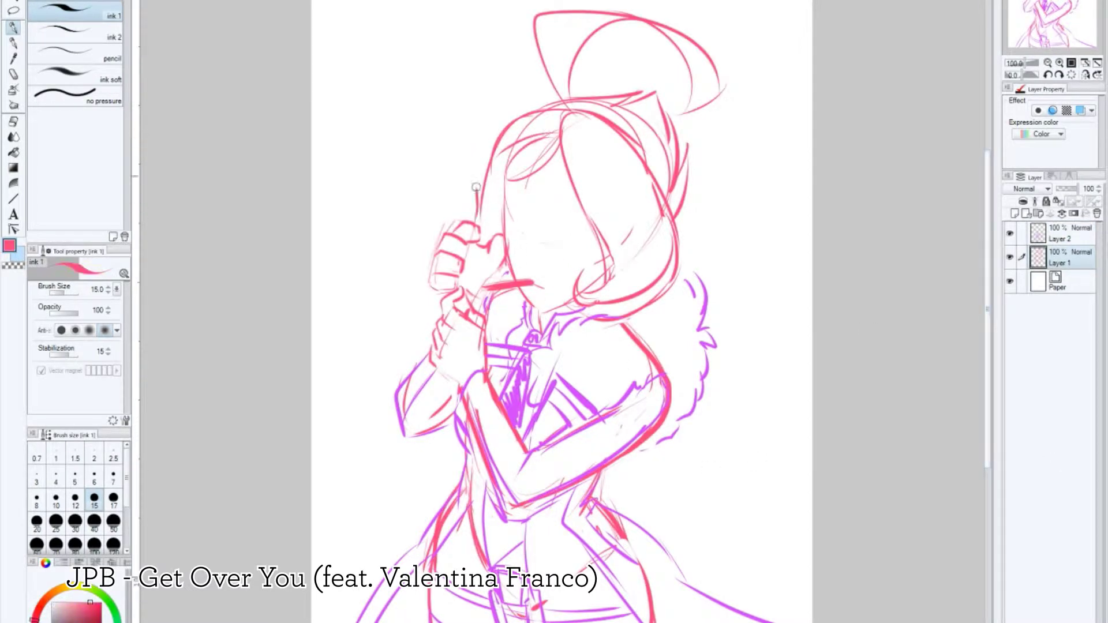
key(e)
key(m)
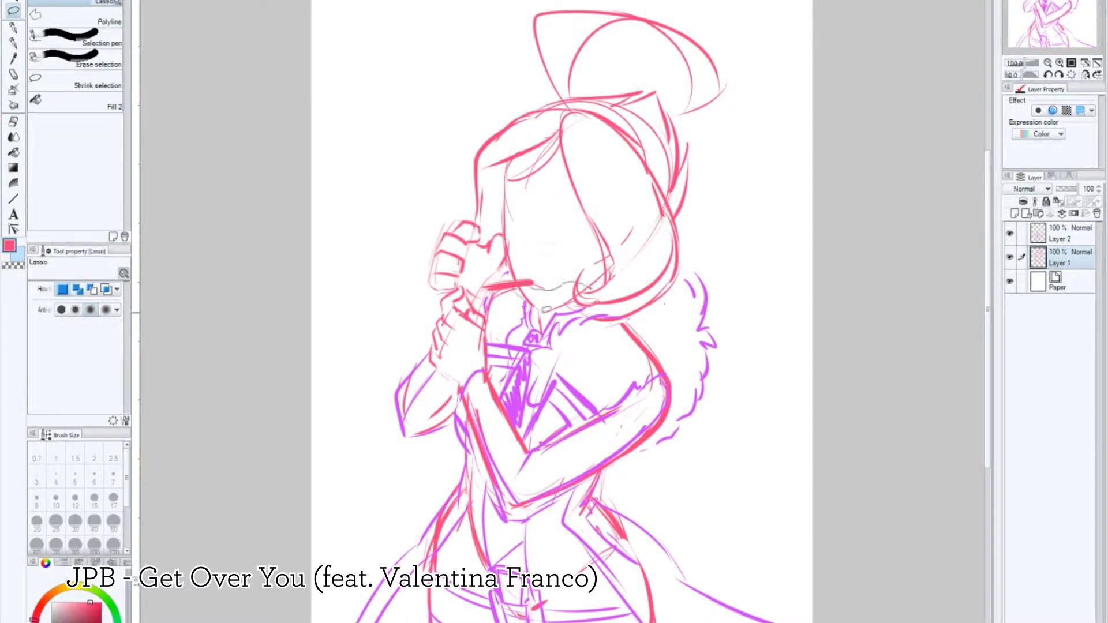
drag(592, 287, 517, 283)
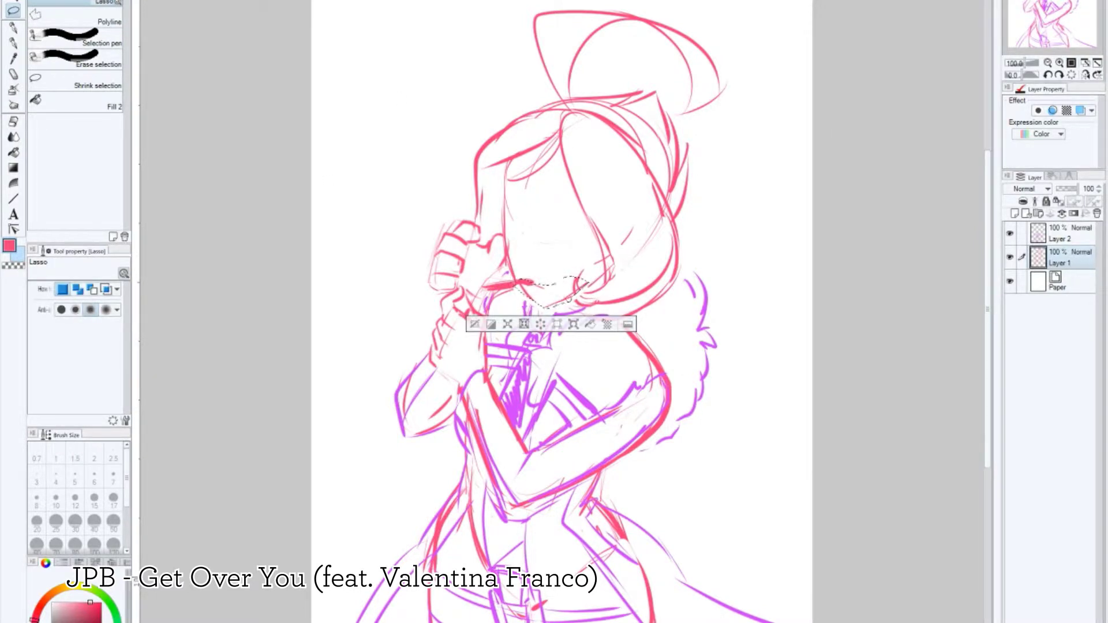
key(Delete)
key(ctrl+d)
Step: Sketch the facial features and refine the fingers of the raised upper hand
key(p)
drag(549, 246, 599, 231)
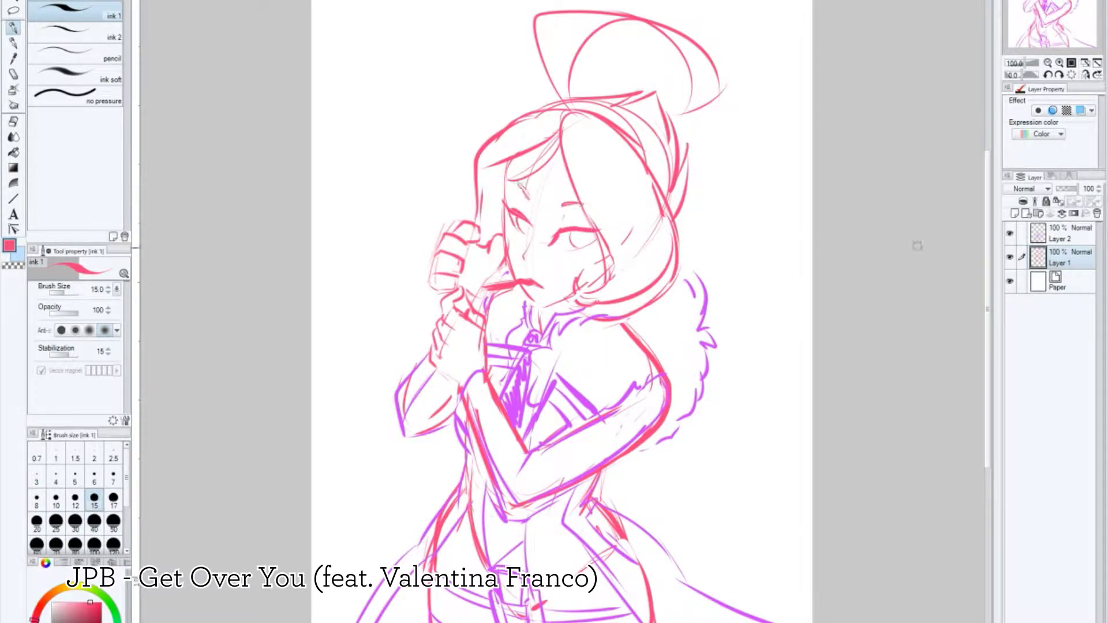
drag(433, 276, 457, 274)
drag(435, 264, 461, 261)
mouse_move(444, 255)
mouse_down()
mouse_move(466, 247)
mouse_move(497, 258)
mouse_up()
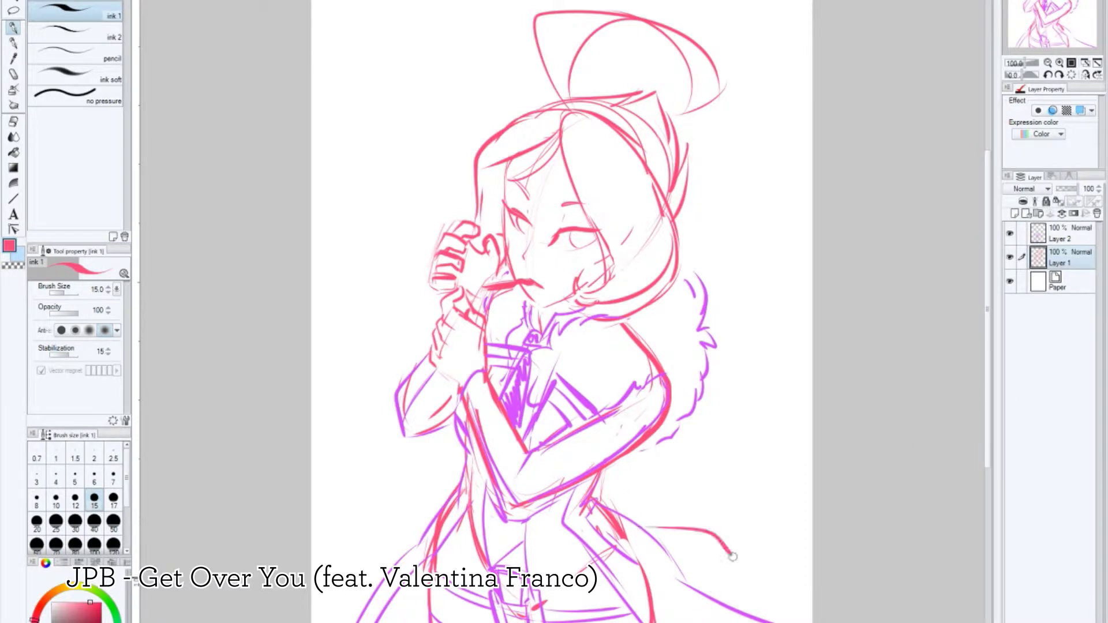
Step: Extend the flowing coat tail on Layer 2 with a lighter purple line
click(1059, 233)
drag(690, 557, 793, 606)
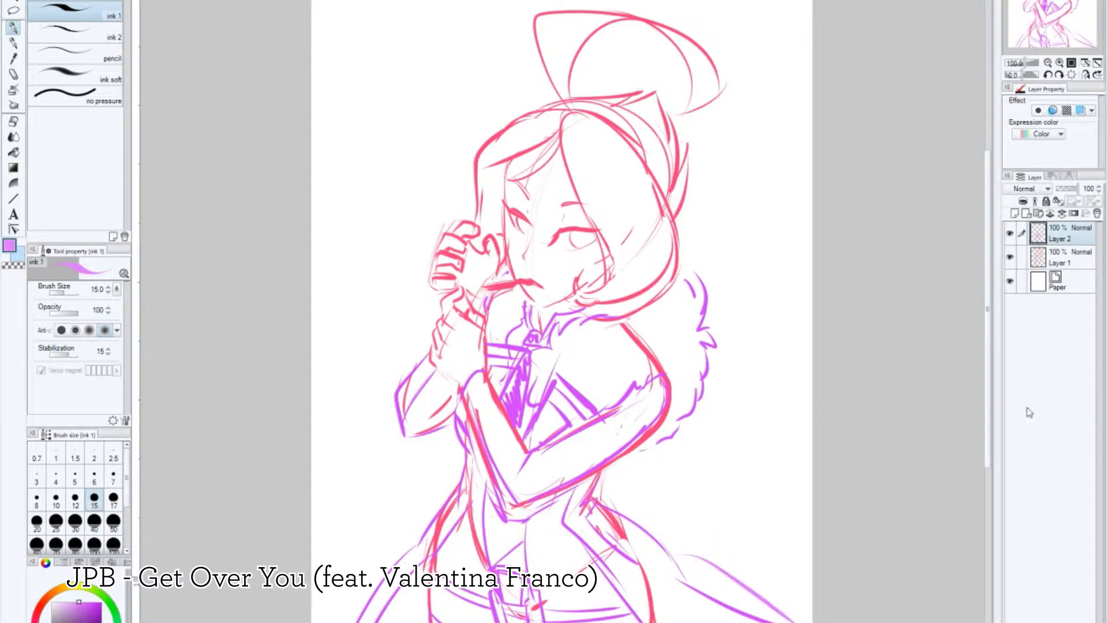
Step: Lower Layer 1's opacity to 54% and sketch an eyepatch with its strap on Layer 2
click(1058, 258)
drag(1076, 189, 1067, 188)
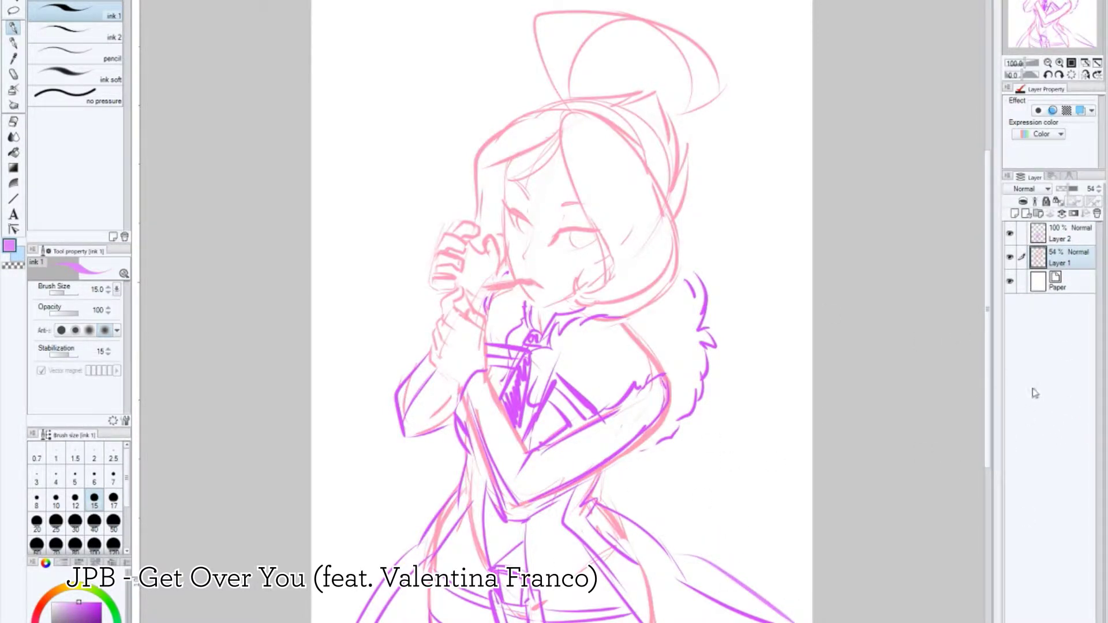
click(1059, 234)
mouse_move(502, 206)
mouse_down()
mouse_move(534, 245)
mouse_move(586, 211)
mouse_up()
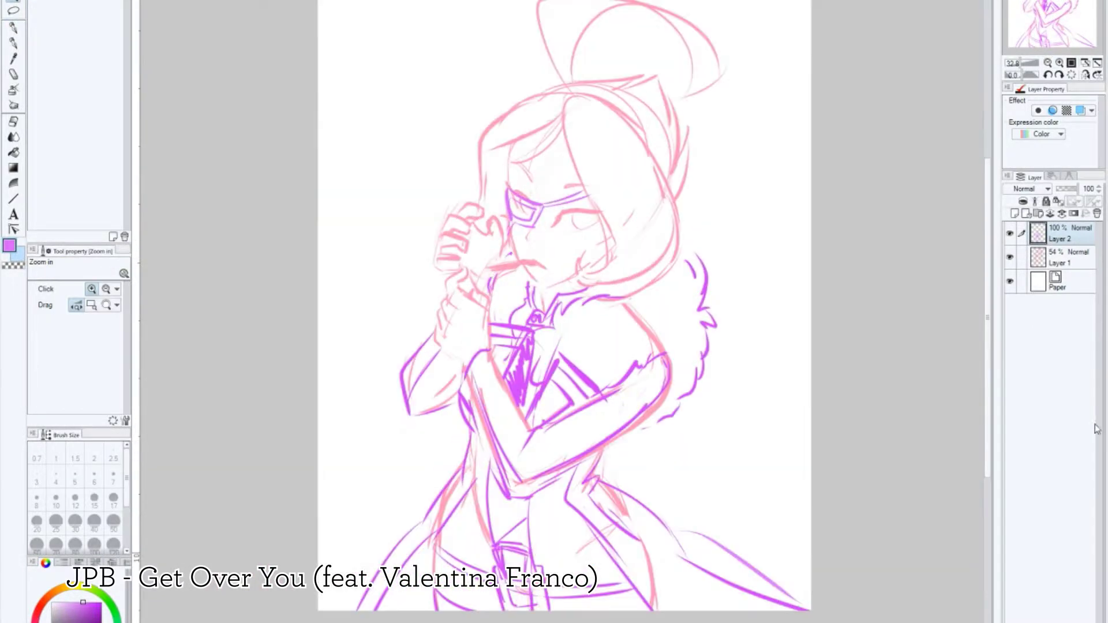
Step: Duplicate Layer 1, hide the original, and erase the pink body lines covered by clothing on the copy
click(1055, 265)
click(1062, 234)
click(13, 137)
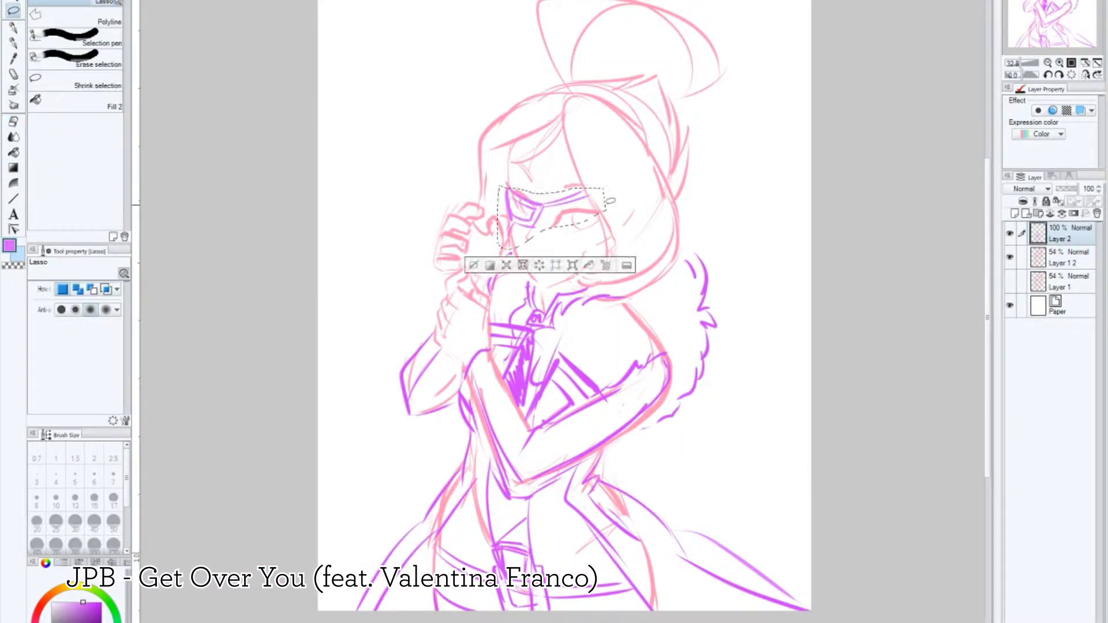
click(13, 122)
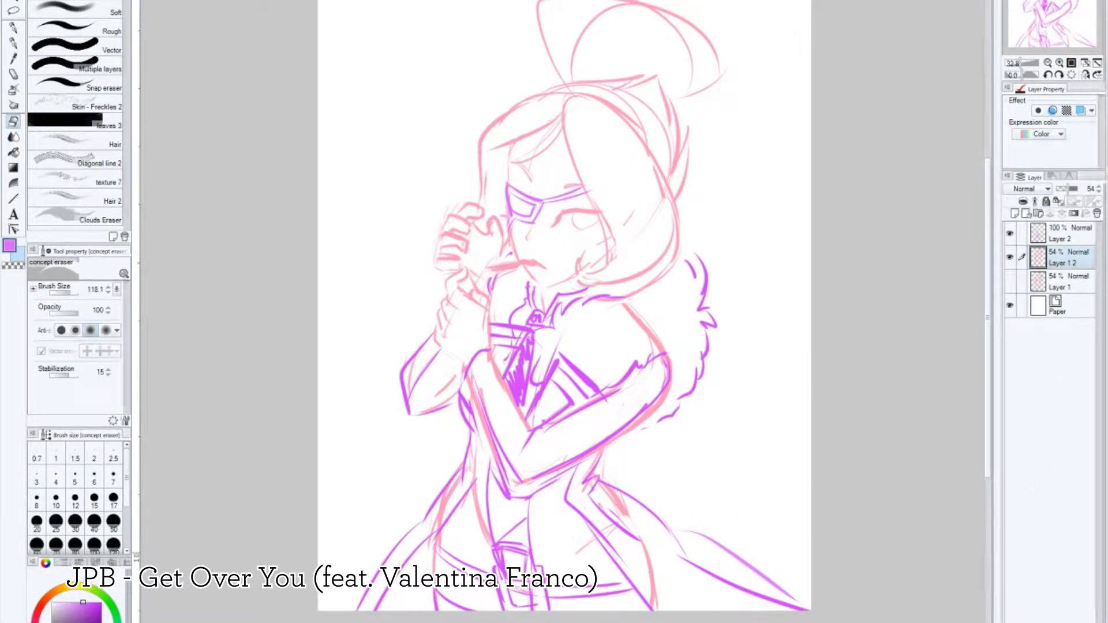
mouse_move(629, 517)
mouse_down()
mouse_move(594, 487)
mouse_move(452, 488)
mouse_move(565, 329)
mouse_up()
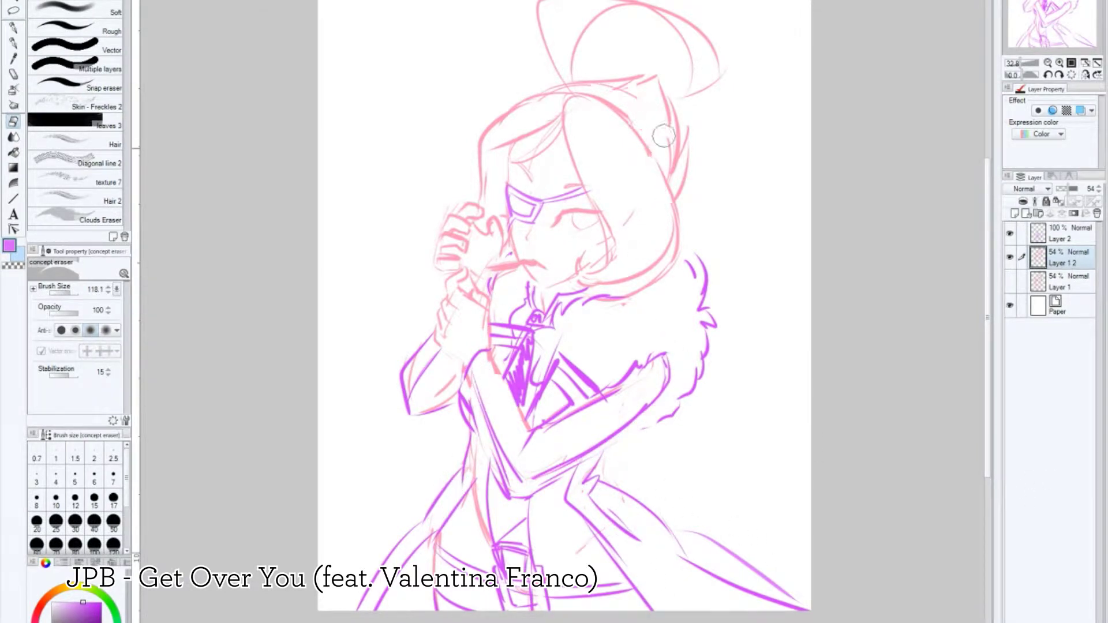
Step: Lower the opacity of Layer 2 to 35% and Layer 1 2 to 24%, and add a new layer above them
ctrl+click(1062, 234)
drag(1069, 190, 1065, 195)
click(1015, 213)
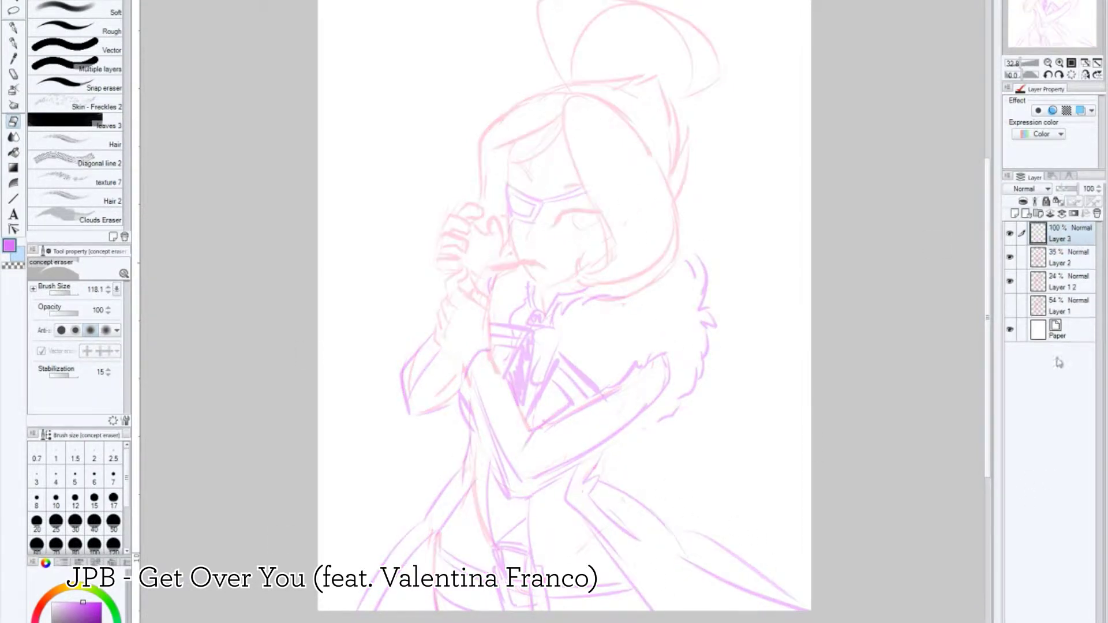
Step: Ink the face outline and the cigarette in black on the new layer with a size 3 line brush
click(14, 27)
click(36, 479)
scroll(554, 289, up, 5)
mouse_move(404, 57)
mouse_down()
mouse_move(551, 493)
mouse_move(738, 370)
mouse_up()
key(ctrl+z)
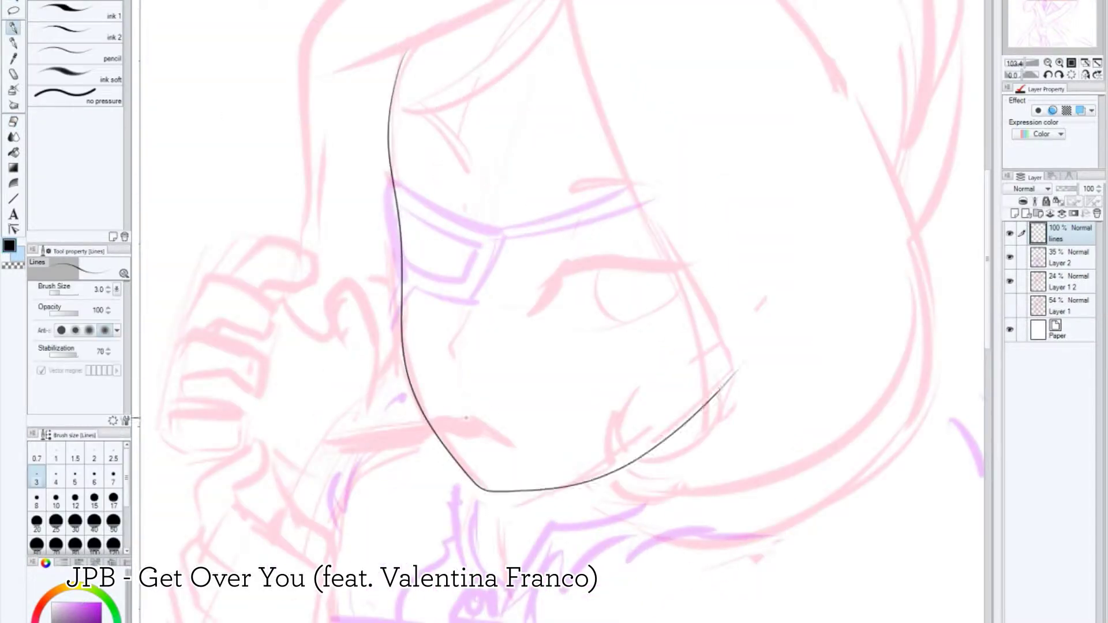
mouse_move(482, 423)
mouse_down()
mouse_move(320, 443)
mouse_move(305, 450)
mouse_move(315, 460)
mouse_up()
Step: Ink the outer and inner contours of the large side hair and erase the excess at its lower tips
scroll(993, 331, up, 2)
drag(718, 1, 865, 156)
drag(588, 1, 692, 542)
drag(623, 464, 652, 577)
mouse_move(854, 139)
mouse_down()
mouse_move(941, 300)
mouse_move(566, 494)
mouse_up()
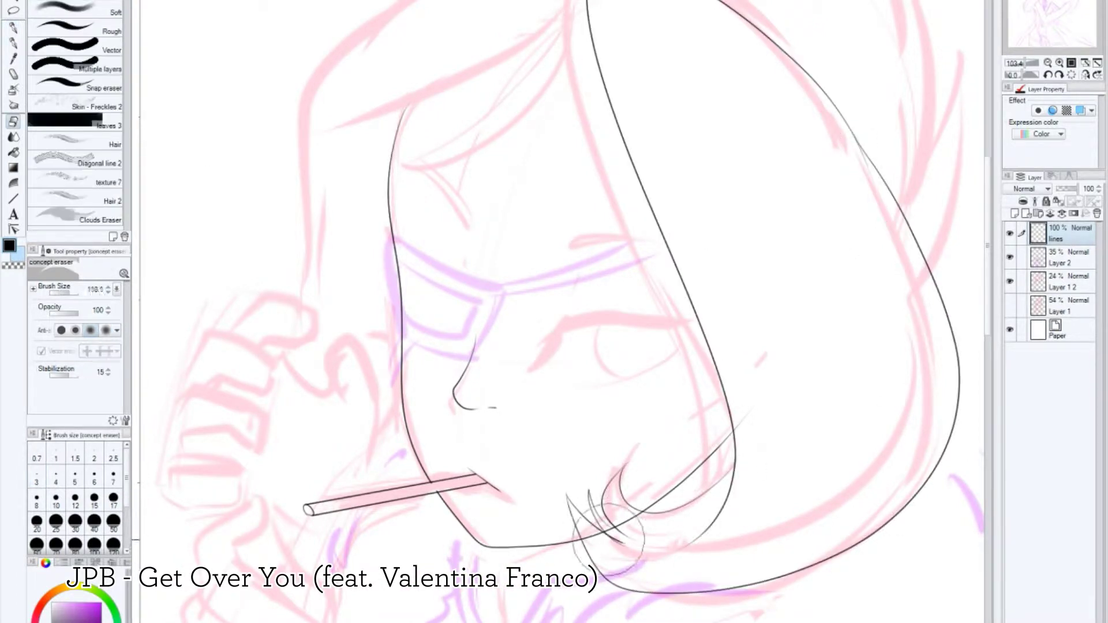
drag(629, 517, 614, 529)
Step: Ink a thin second strand of hair from the parting down beside the face
scroll(571, 311, up, 4)
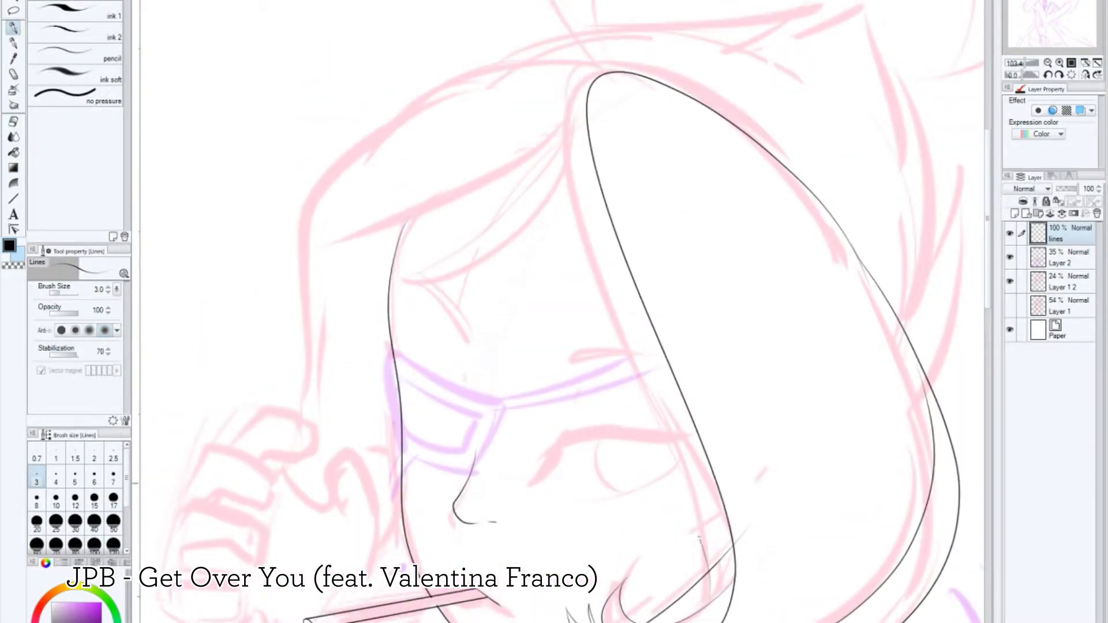
drag(531, 153, 732, 554)
key(ctrl+z)
drag(613, 71, 733, 553)
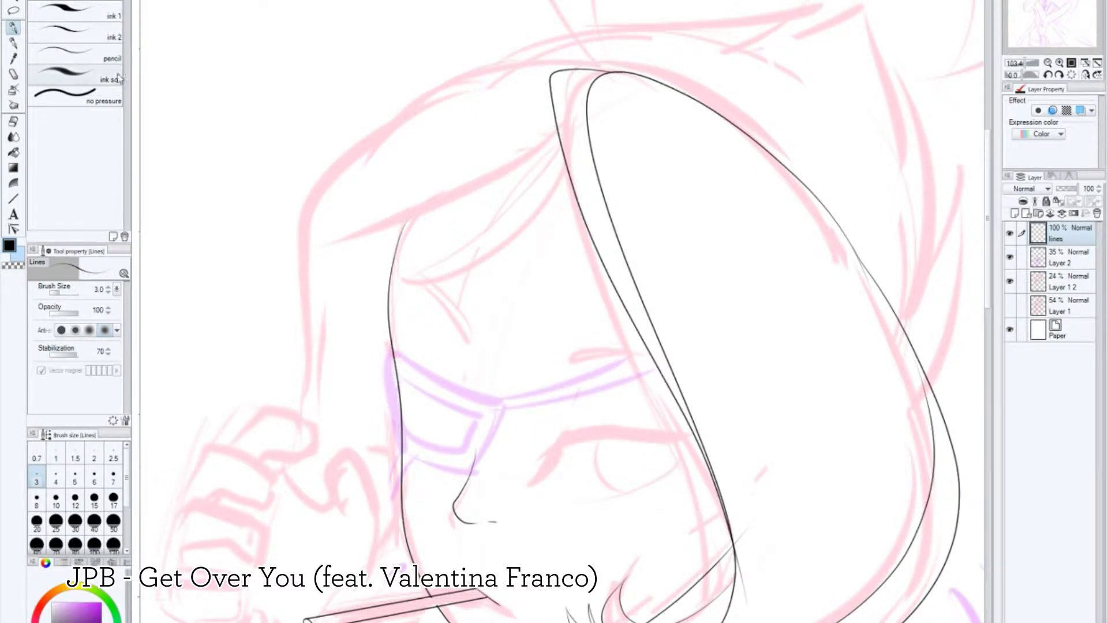
Step: Ink the crescent-shaped strand beside the parting, the fringe's lower edge and the outer outline of the front hair
key(e)
key(p)
drag(462, 119, 557, 151)
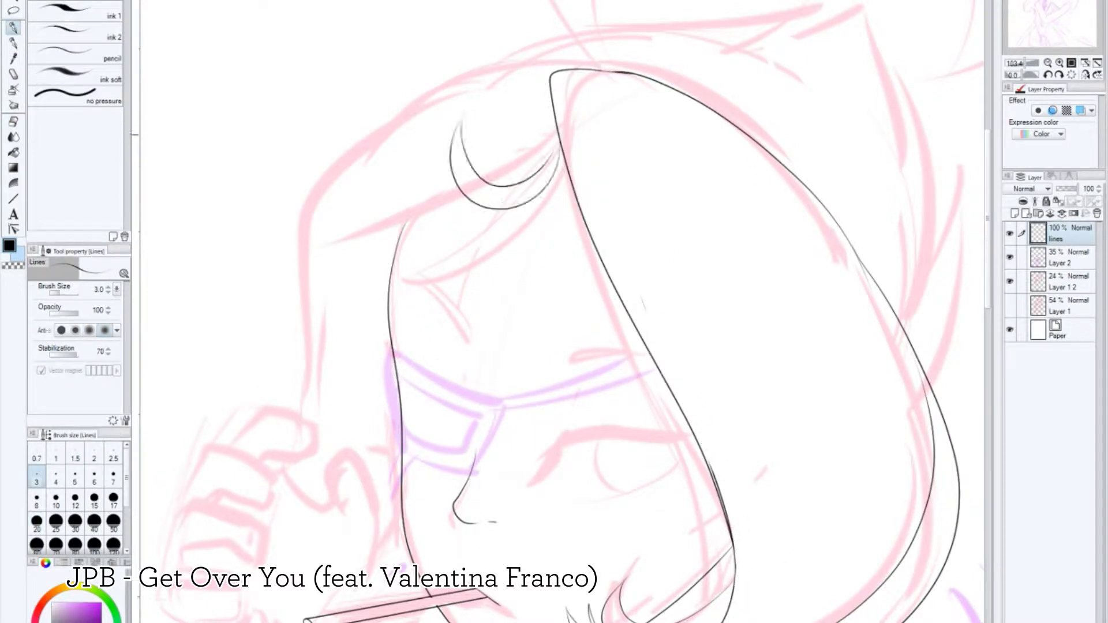
drag(505, 209, 352, 272)
mouse_move(502, 65)
mouse_down()
mouse_move(298, 324)
mouse_move(273, 518)
mouse_up()
key(ctrl+z)
Step: Ink the large shape above the head with a pointed corner, a wide outer contour and a rounded inner curve, redoing uneven strokes
scroll(560, 312, up, 5)
mouse_move(334, 310)
mouse_down()
mouse_move(791, 185)
mouse_move(854, 198)
mouse_up()
key(ctrl+z)
scroll(560, 312, up, 1)
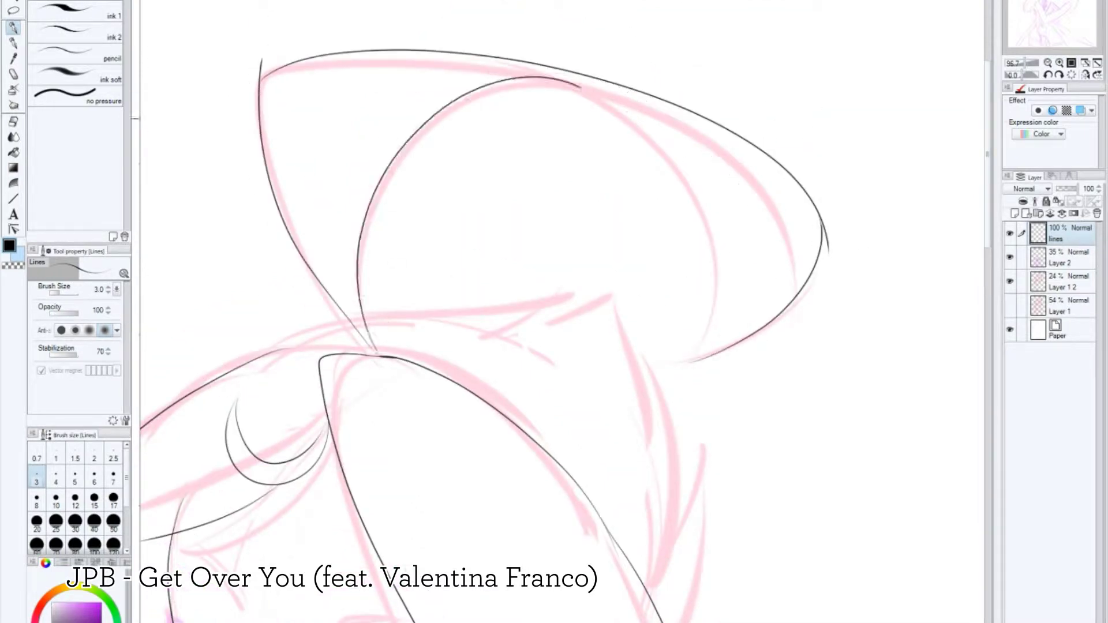
key(ctrl+z)
mouse_move(261, 59)
mouse_down()
mouse_move(369, 352)
mouse_move(554, 47)
mouse_up()
key(ctrl+z)
key(ctrl+z)
mouse_move(369, 350)
mouse_down()
mouse_move(816, 263)
mouse_move(673, 363)
mouse_up()
drag(555, 49, 713, 364)
key(ctrl+z)
mouse_move(369, 346)
mouse_down()
mouse_move(561, 51)
mouse_move(671, 364)
mouse_up()
Step: Erase the overlapping line ends on the shape above the head and ink the spiky hair from the crown down the back
key(e)
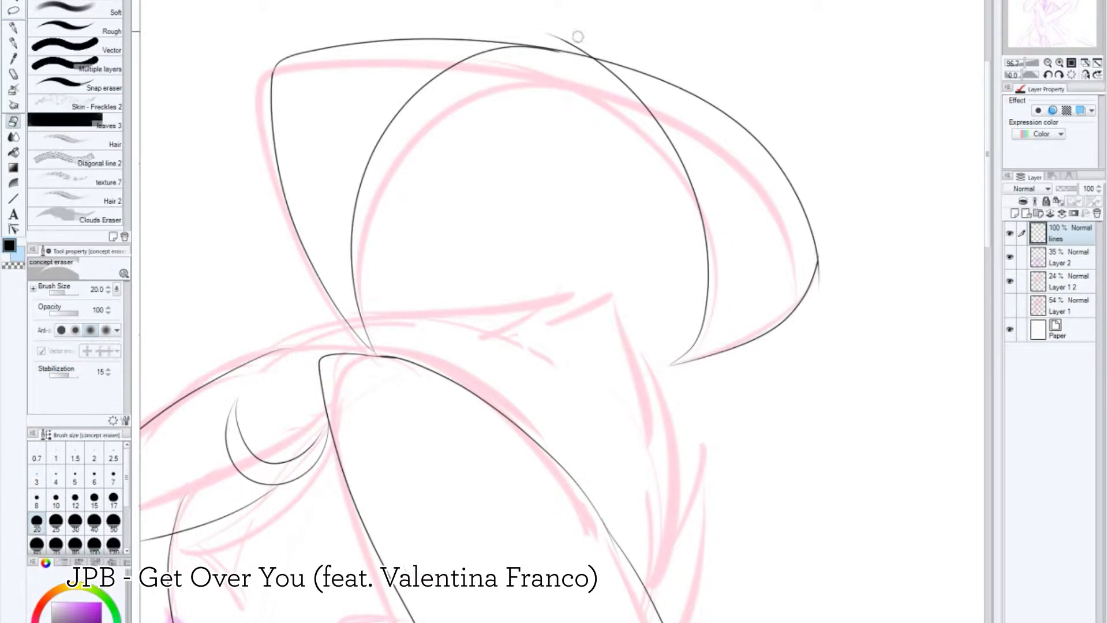
scroll(529, 52, down, 5)
scroll(549, 520, up, 5)
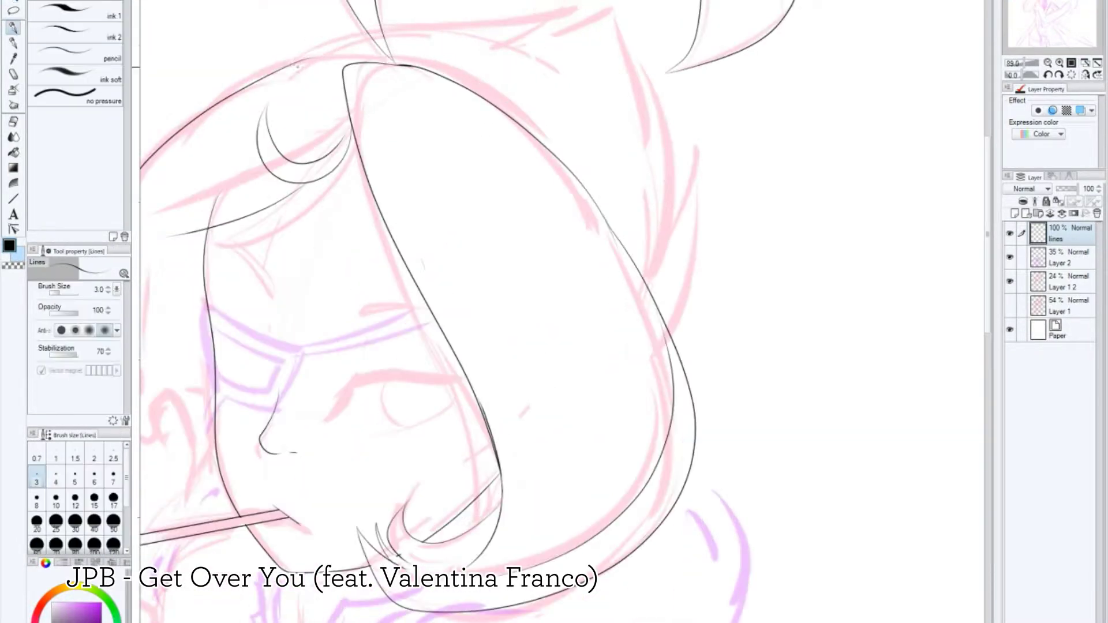
scroll(383, 28, down, 5)
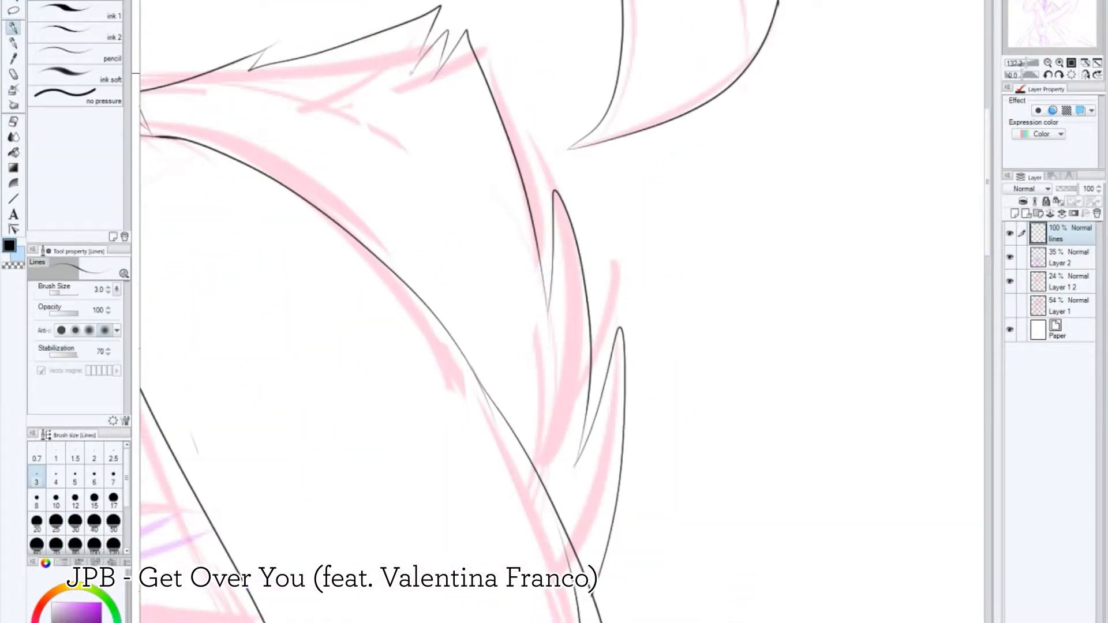
Step: Lower the opacity of Layer 2 and Layer 1 2 together to 11%, and return to the lines layer
click(1068, 257)
ctrl+click(1068, 281)
drag(1073, 189, 1059, 196)
click(1067, 232)
Step: Ink the jagged fur collar around the shoulders, including its front edge, the inner edge along the arm and the outer back edge
scroll(272, 452, up, 3)
key(p)
mouse_move(534, 119)
mouse_down()
mouse_move(495, 153)
mouse_move(420, 302)
mouse_up()
mouse_move(597, 324)
mouse_down()
mouse_move(661, 291)
mouse_move(745, 283)
mouse_up()
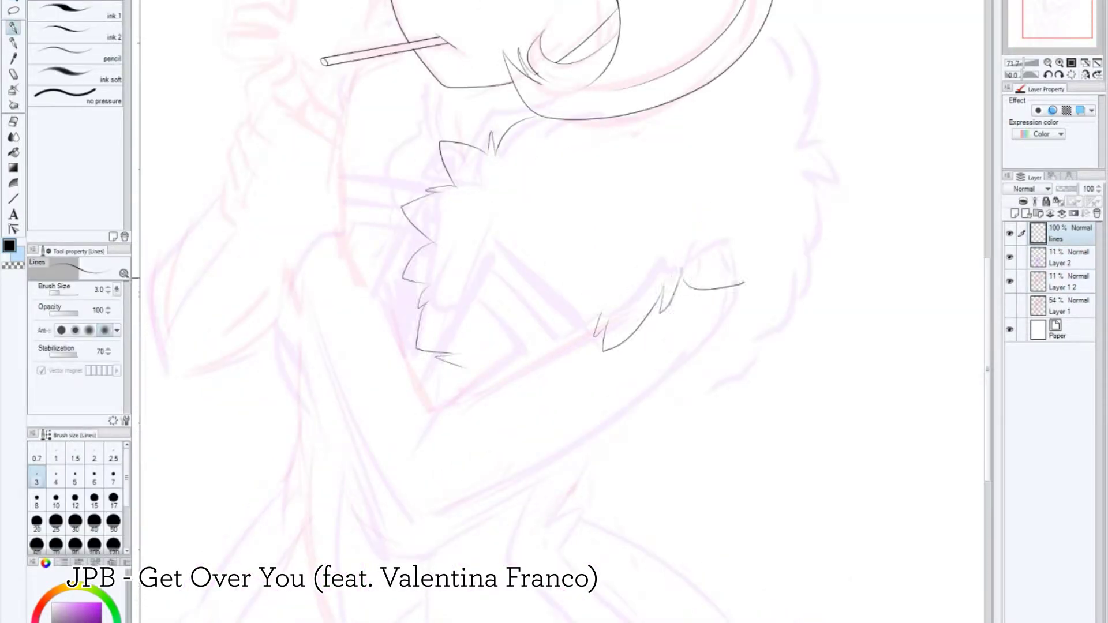
drag(721, 242, 747, 282)
mouse_move(762, 32)
mouse_down()
mouse_move(825, 180)
mouse_move(794, 325)
mouse_up()
drag(778, 336, 770, 391)
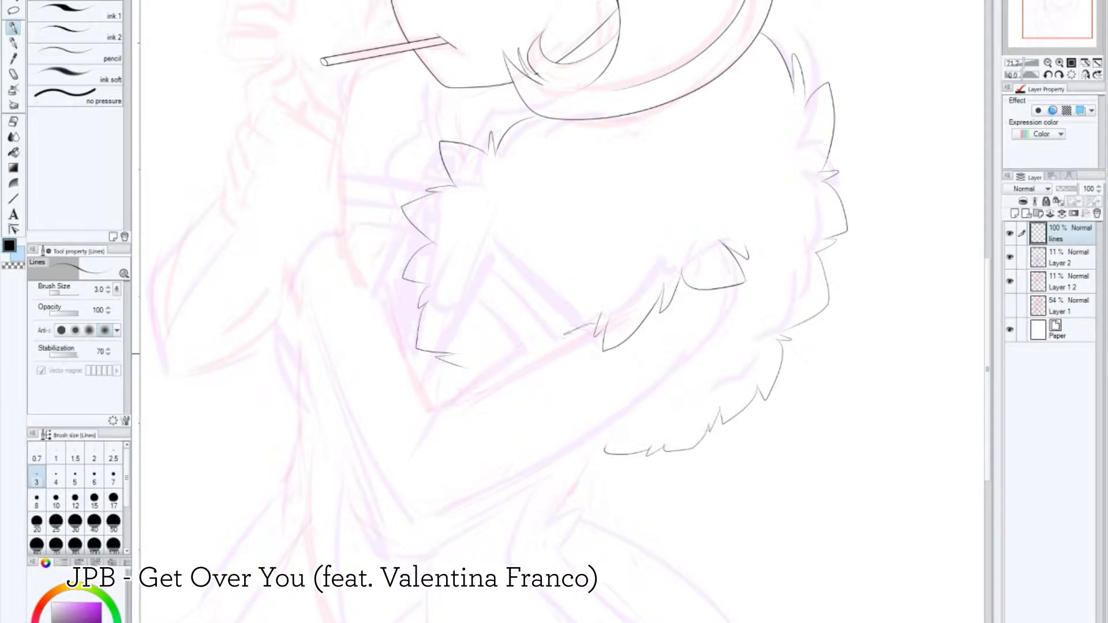
Step: Ink the folded arm's sleeve from the cuff around the elbow and up to the fur collar
drag(594, 327, 420, 424)
mouse_move(386, 323)
mouse_down()
mouse_move(303, 391)
mouse_move(399, 558)
mouse_up()
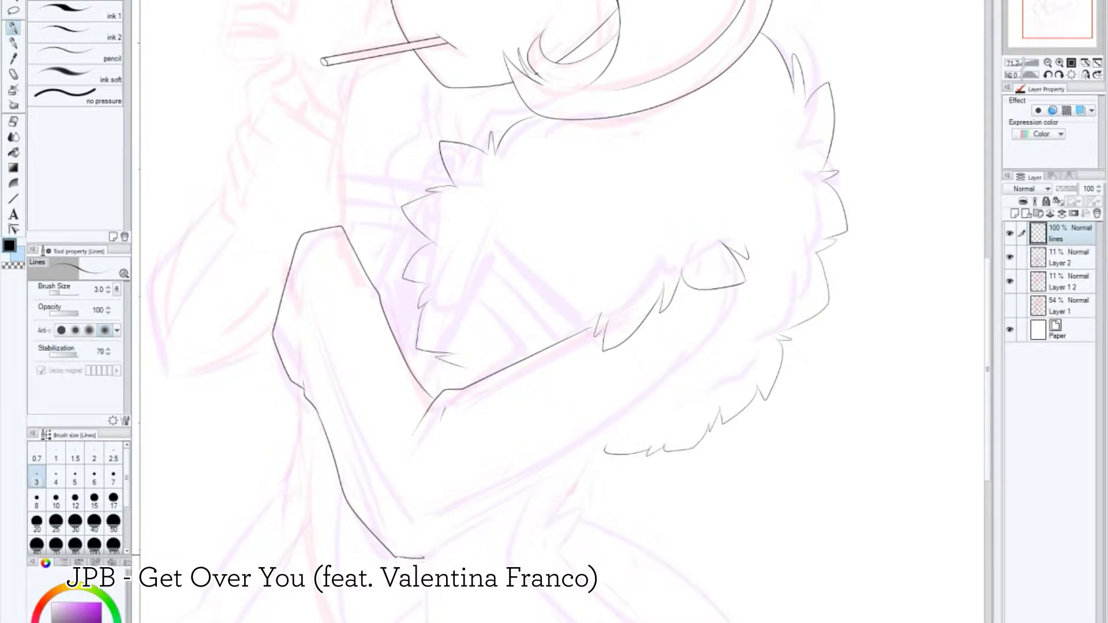
drag(713, 379, 401, 558)
Step: Ink the hand above the folded arm's cuff with its curled fingers, thumb and wrist, redoing the thumb side
scroll(560, 312, left, 5)
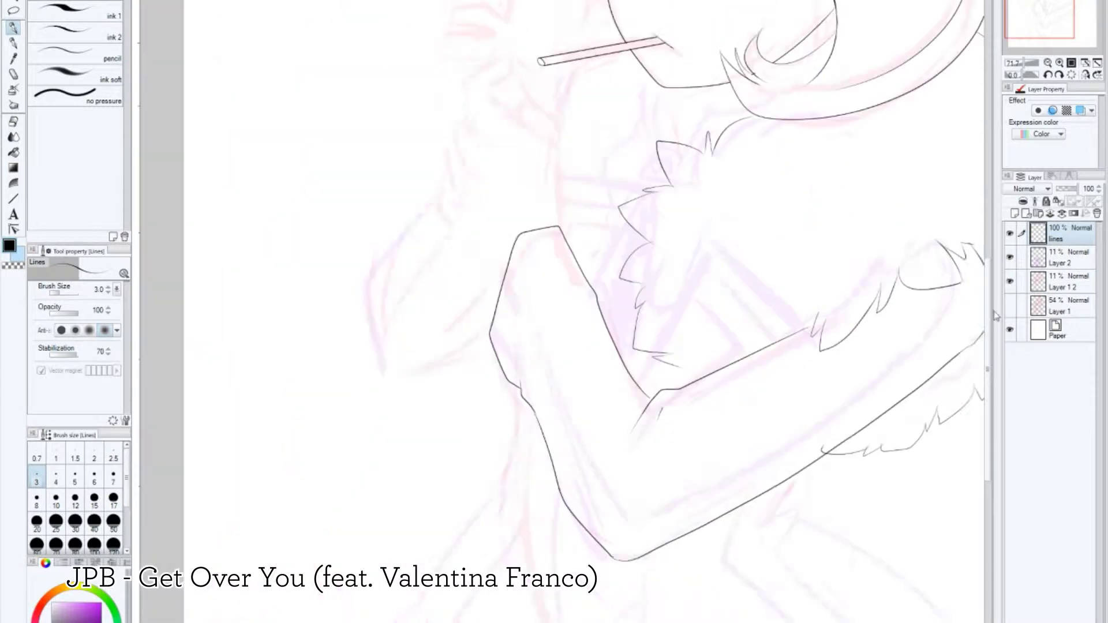
scroll(560, 311, up, 5)
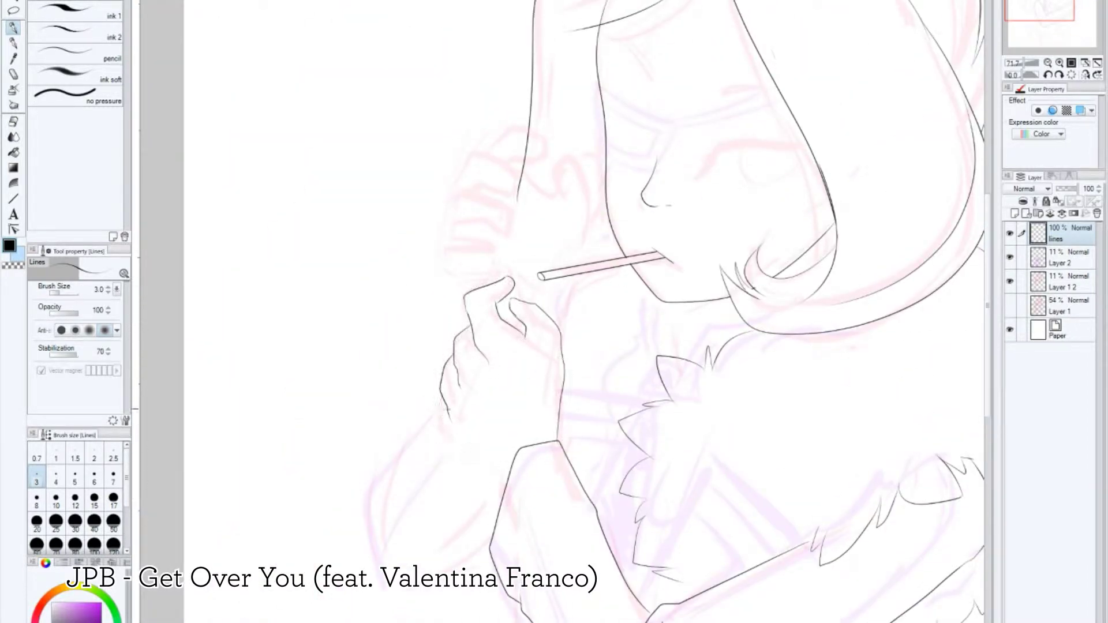
scroll(583, 312, down, 3)
key(ctrl+z)
key(ctrl+z)
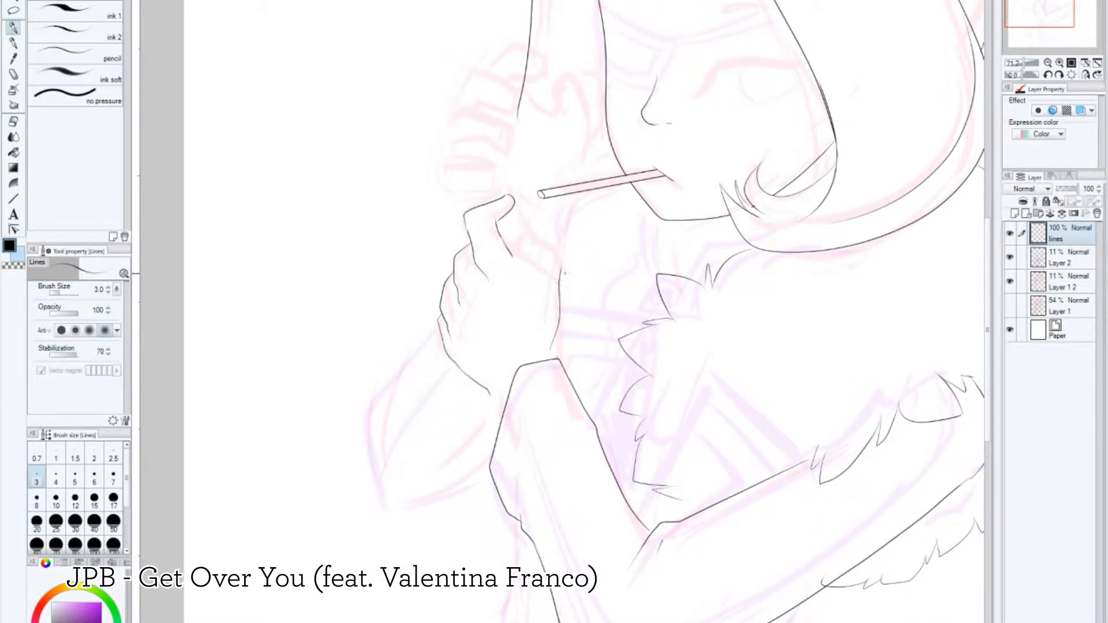
key(ctrl+z)
drag(524, 258, 548, 341)
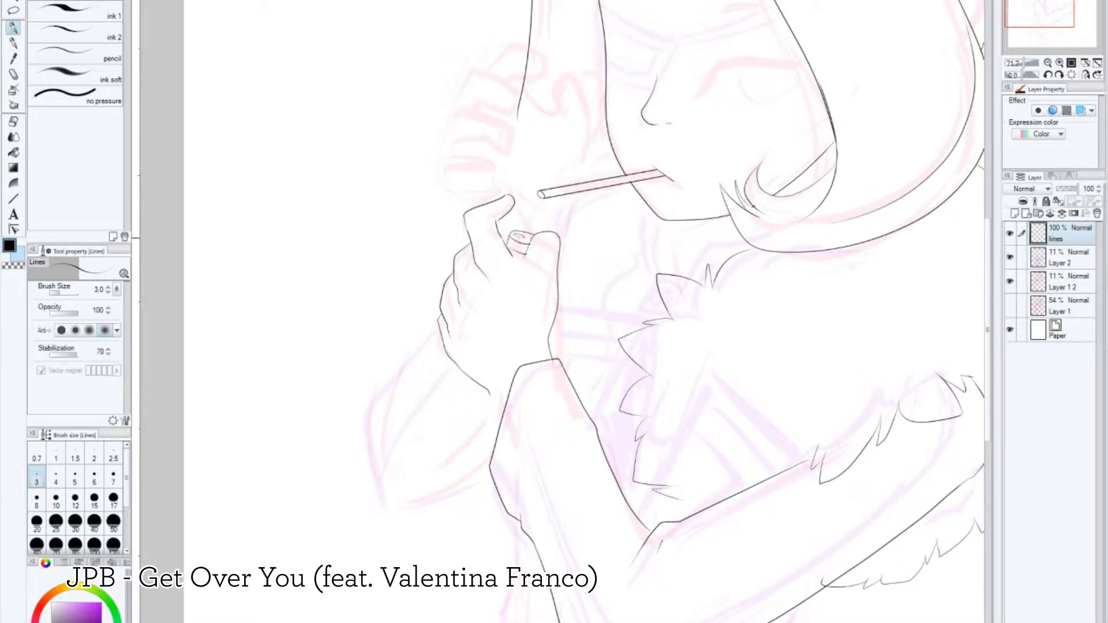
Step: Ink the neck and shirt collar below the chin, and the pointed coat lapel above the folded arm
drag(658, 176, 606, 263)
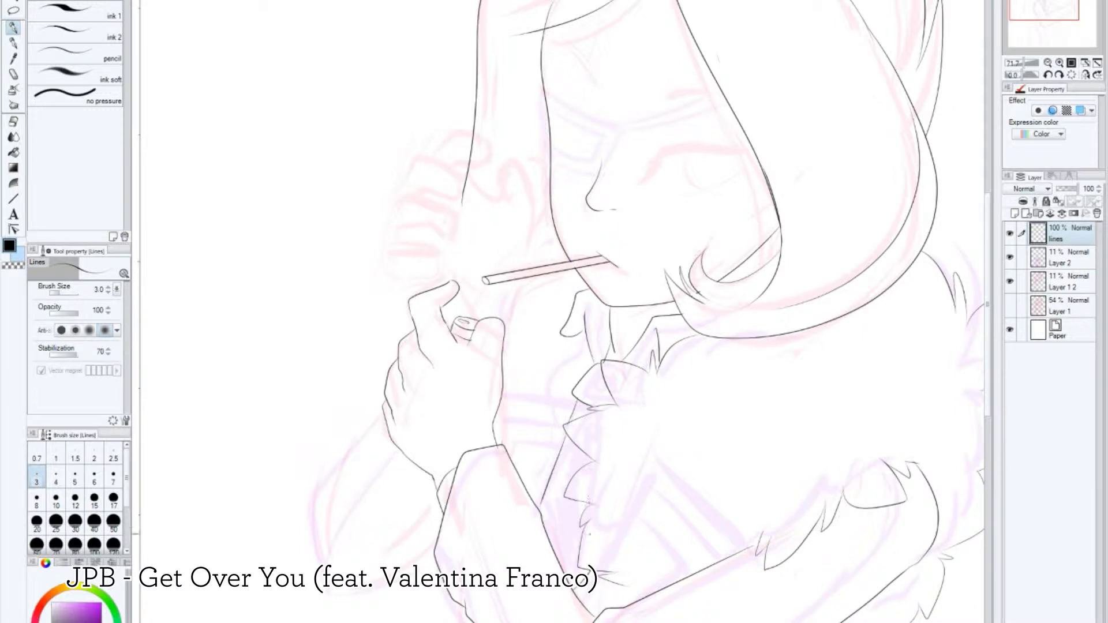
scroll(577, 312, down, 3)
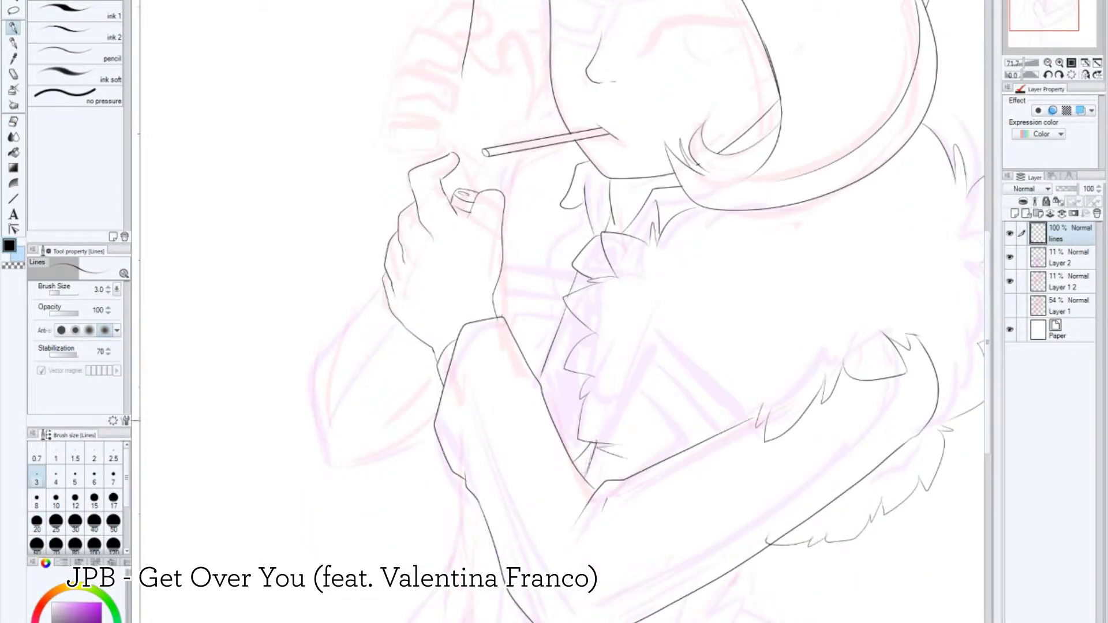
key(ctrl+z)
key(e)
Step: Lasso the fur collar's front edge, cut and paste it onto a separate layer, and ink a new fur edge with coat lines below
key(m)
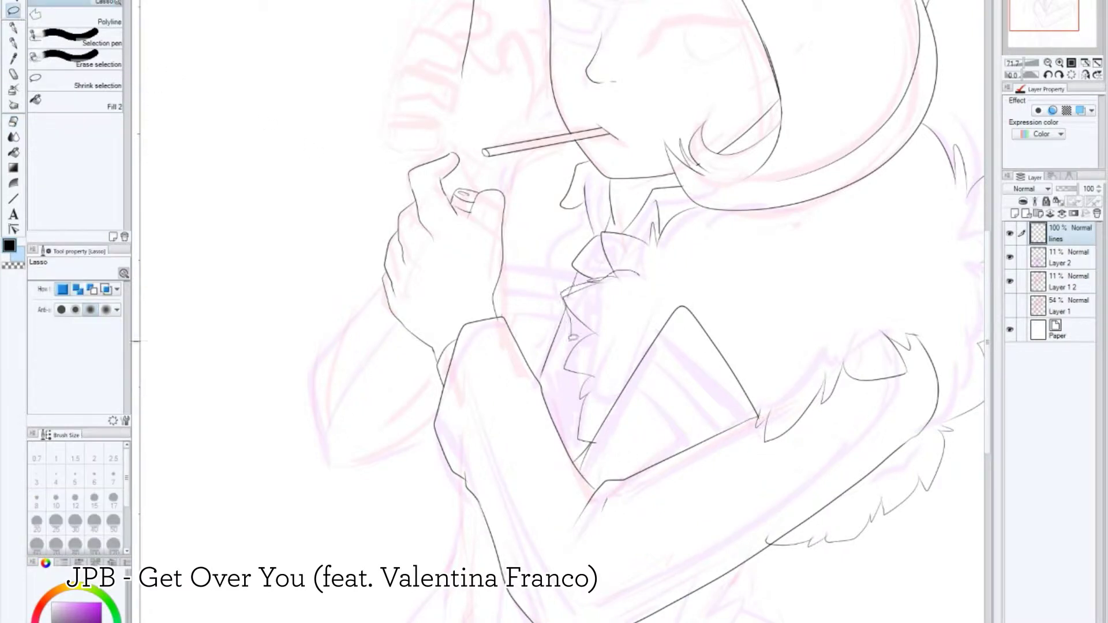
mouse_move(586, 445)
mouse_down()
mouse_move(560, 375)
mouse_move(635, 283)
mouse_move(632, 311)
mouse_up()
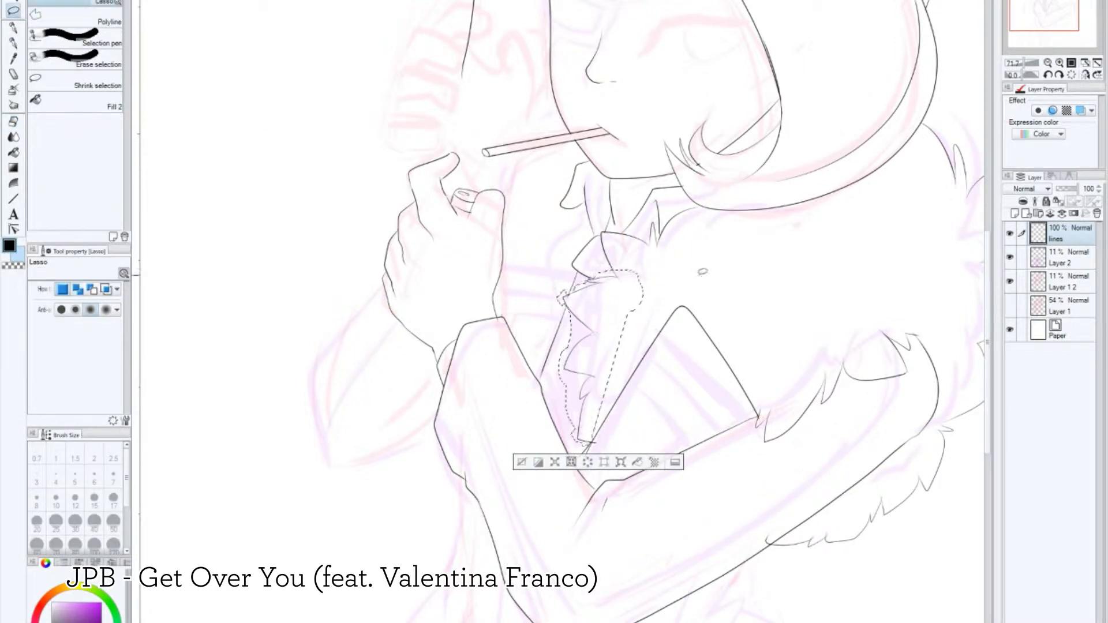
key(ctrl+x)
key(ctrl+v)
key(p)
mouse_move(603, 266)
mouse_down()
mouse_move(628, 334)
mouse_move(580, 452)
mouse_up()
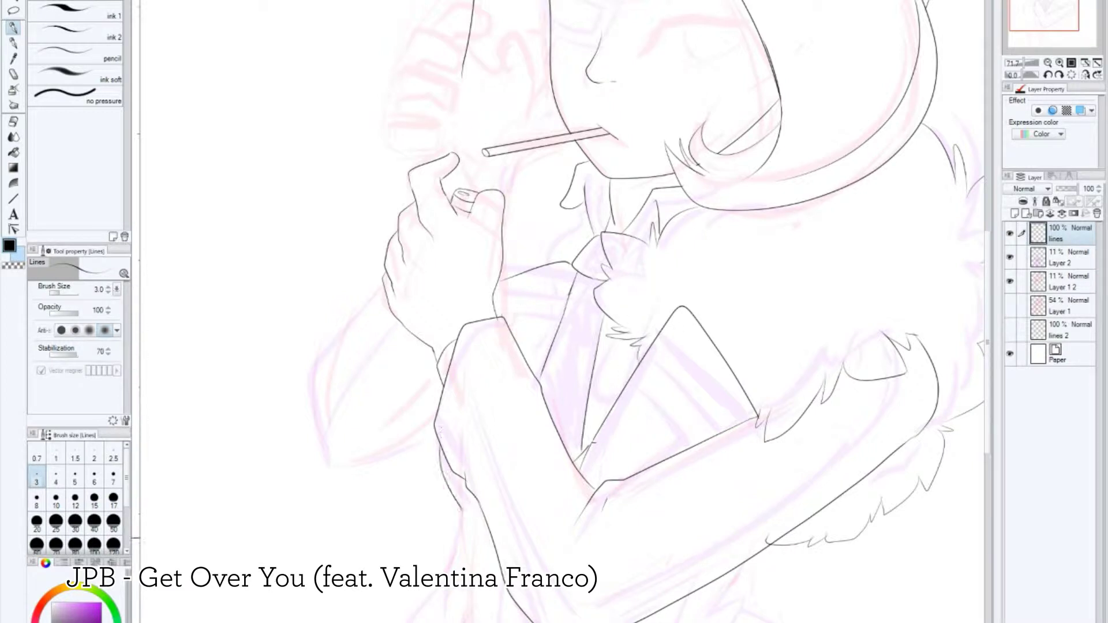
key(ctrl+z)
key(ctrl+y)
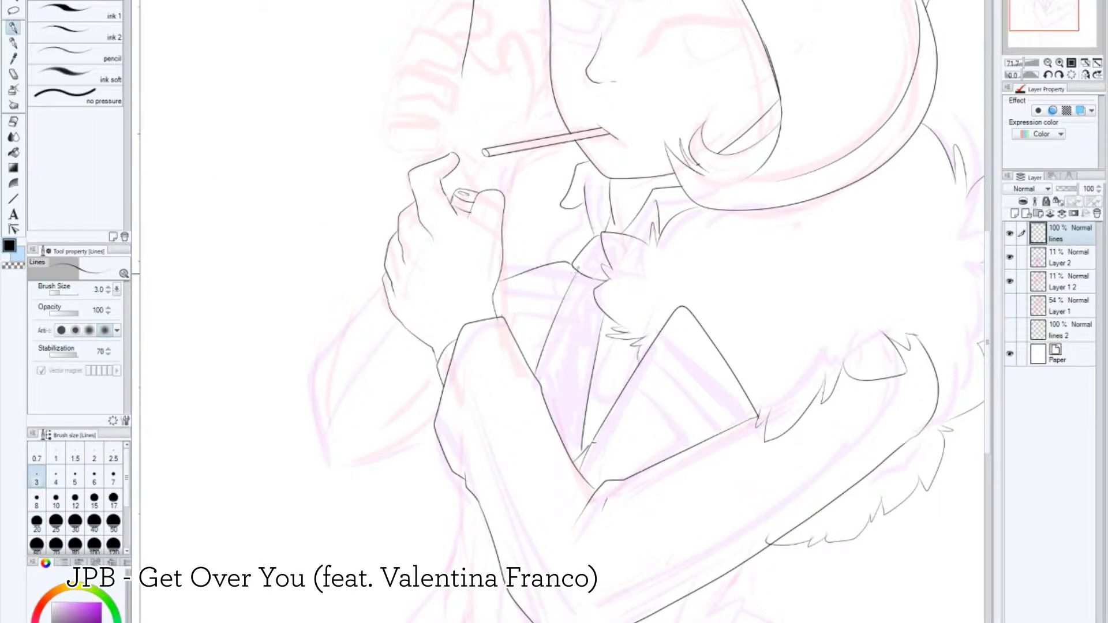
Step: Ink the fingers and palm of the hand by the cigarette, and the outer edge of the raised arm's sleeve
scroll(394, 248, up, 3)
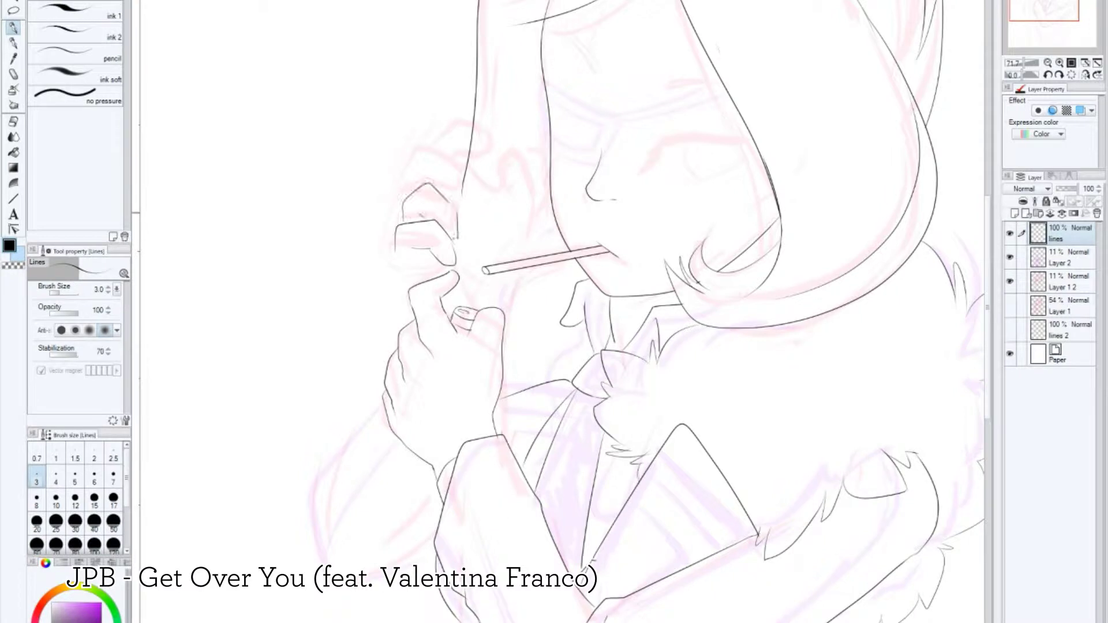
drag(418, 171, 469, 226)
mouse_move(475, 179)
mouse_down()
mouse_move(479, 203)
mouse_move(446, 199)
mouse_up()
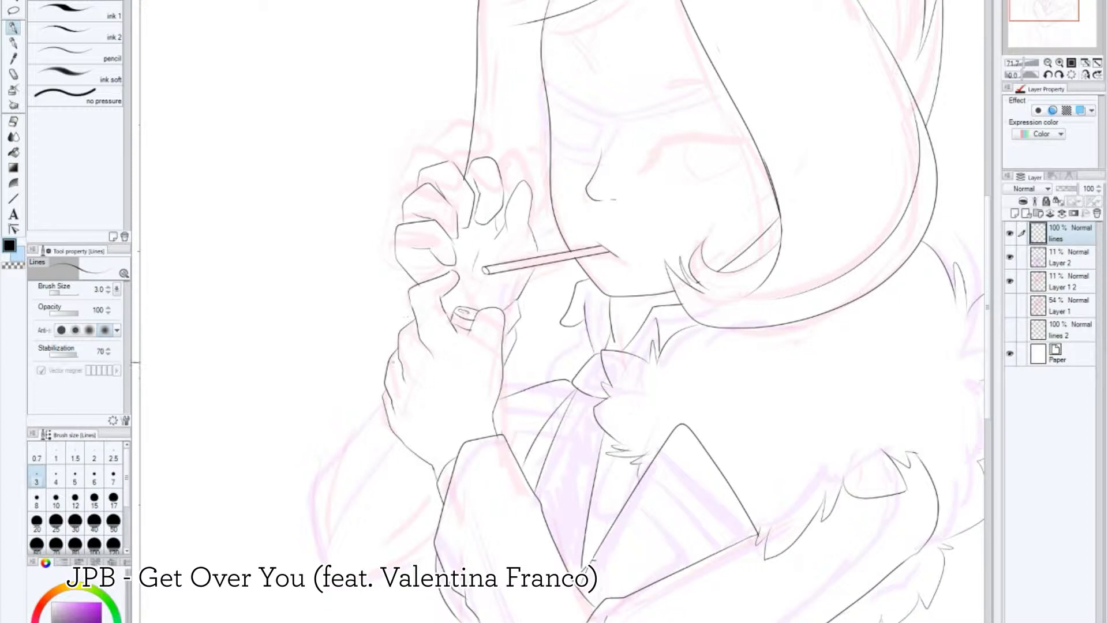
drag(385, 369, 327, 562)
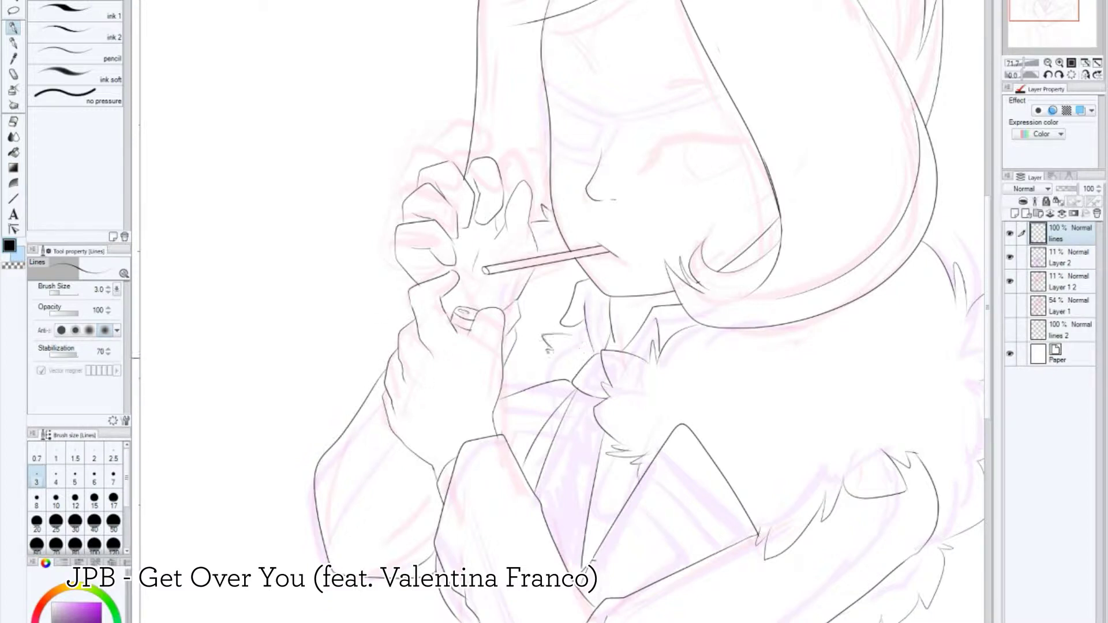
Step: Ink the eyepatch with its double border and the strap running up to the side hair, erasing the overlapping face lines
scroll(480, 200, down, 5)
scroll(480, 200, up, 8)
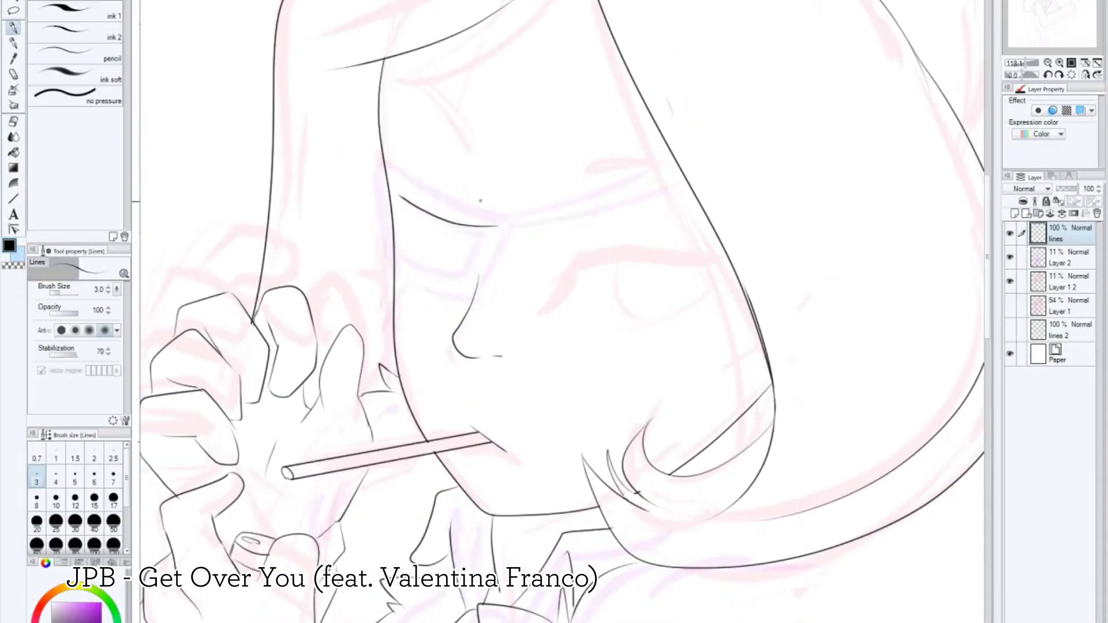
drag(453, 199, 472, 283)
key(e)
mouse_move(390, 176)
mouse_down()
mouse_move(394, 288)
mouse_move(397, 257)
mouse_move(472, 287)
mouse_up()
key(p)
drag(499, 221, 656, 119)
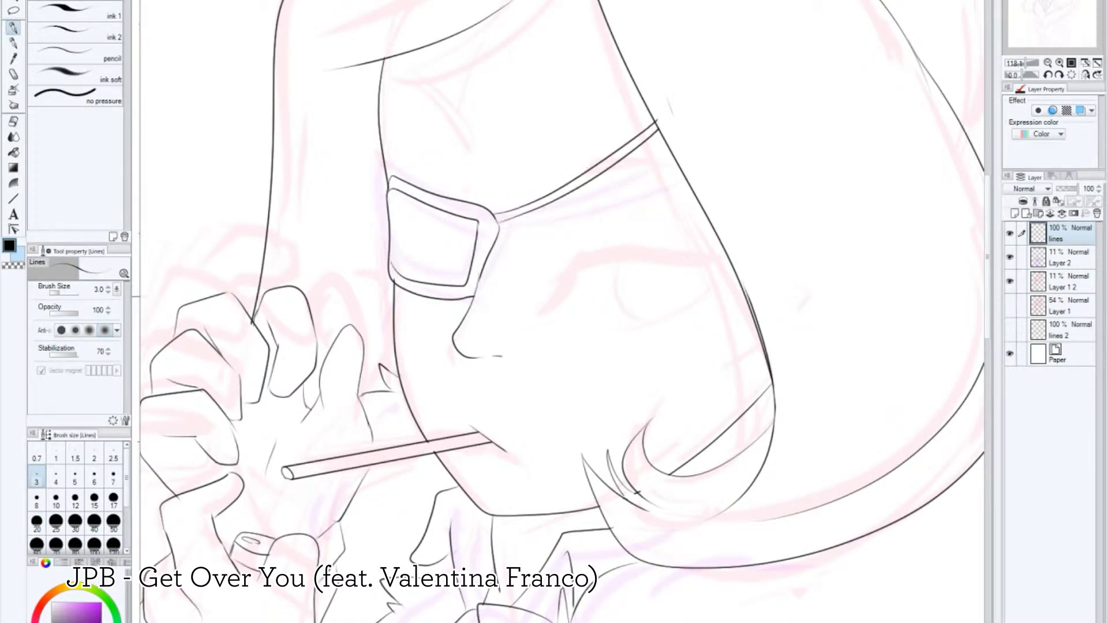
Step: Ink the long edges of the coat tail flaring out below the raised arm, with short fold marks at its bend
scroll(525, 460, down, 6)
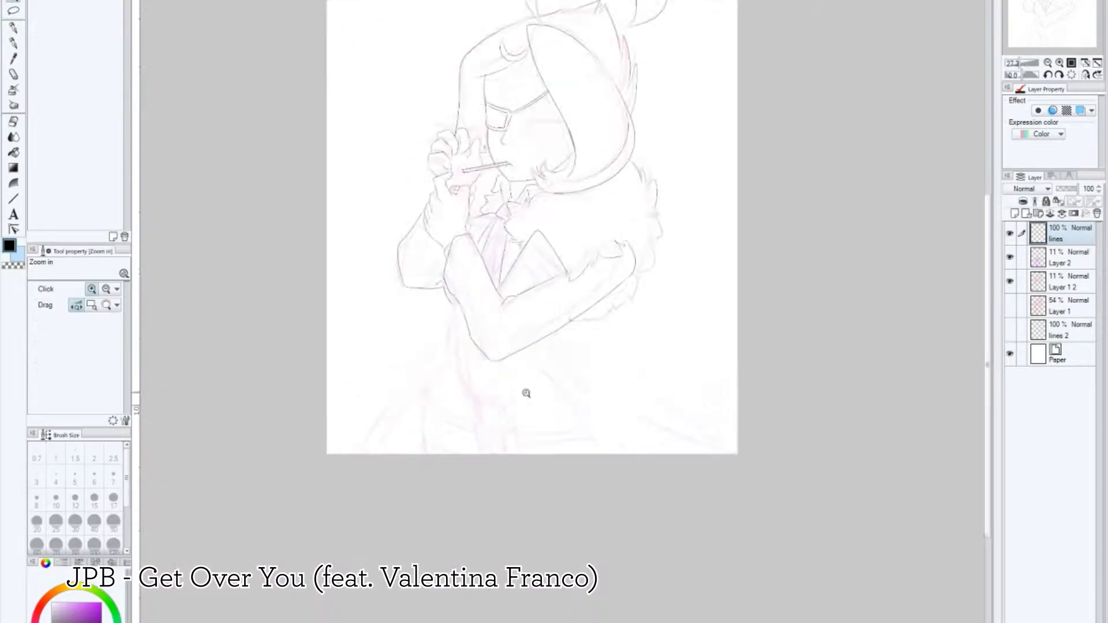
scroll(525, 459, up, 4)
drag(350, 216, 141, 419)
drag(346, 263, 141, 514)
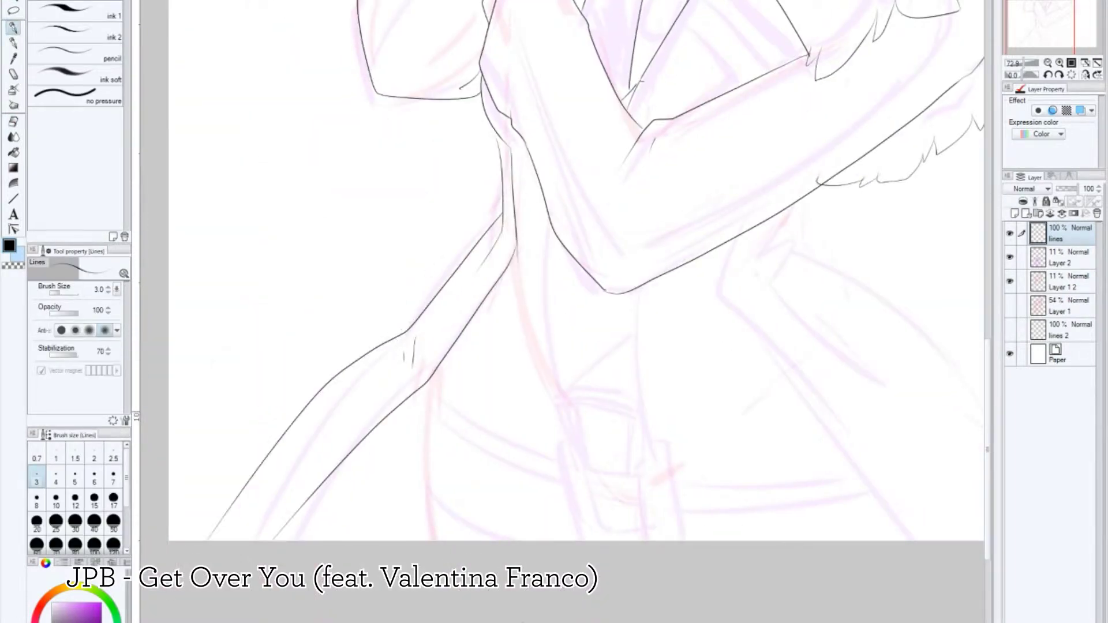
drag(373, 323, 395, 387)
Step: Ink the hip outline beneath the coat tail and the curve of the thigh down to the canvas edge
mouse_move(282, 373)
mouse_down()
mouse_move(278, 410)
mouse_move(340, 541)
mouse_up()
key(ctrl+z)
drag(278, 407, 286, 540)
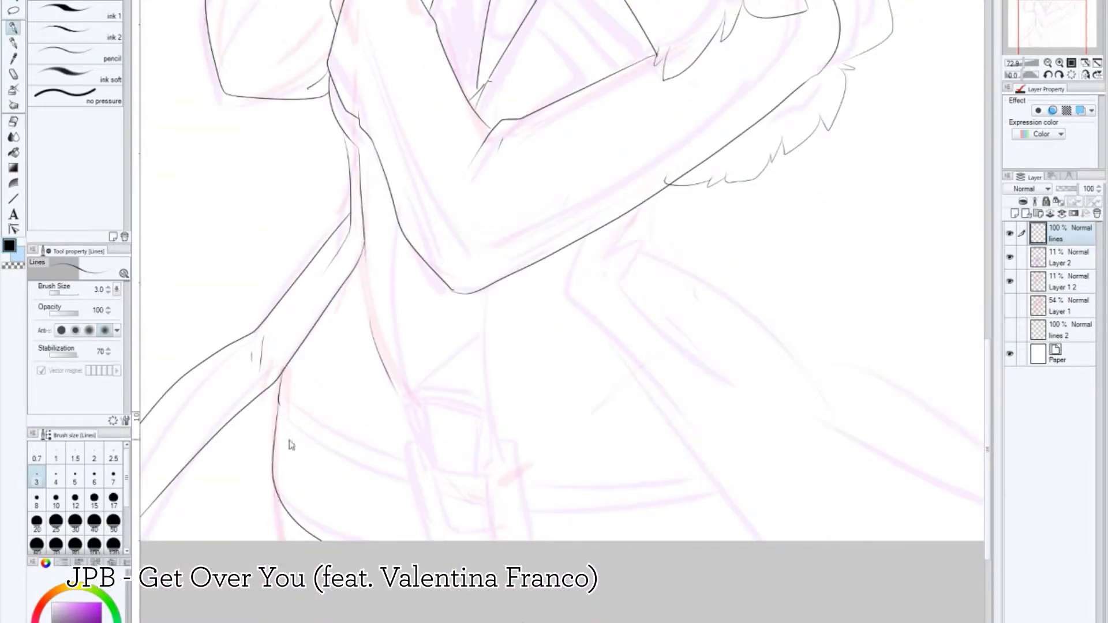
drag(277, 490, 363, 541)
Step: Ink the opposite side of the coat below the elbow, with its waist fold, front edge and two sweeping tail edges
drag(634, 277, 450, 277)
drag(453, 205, 428, 260)
drag(393, 272, 603, 540)
drag(444, 289, 928, 516)
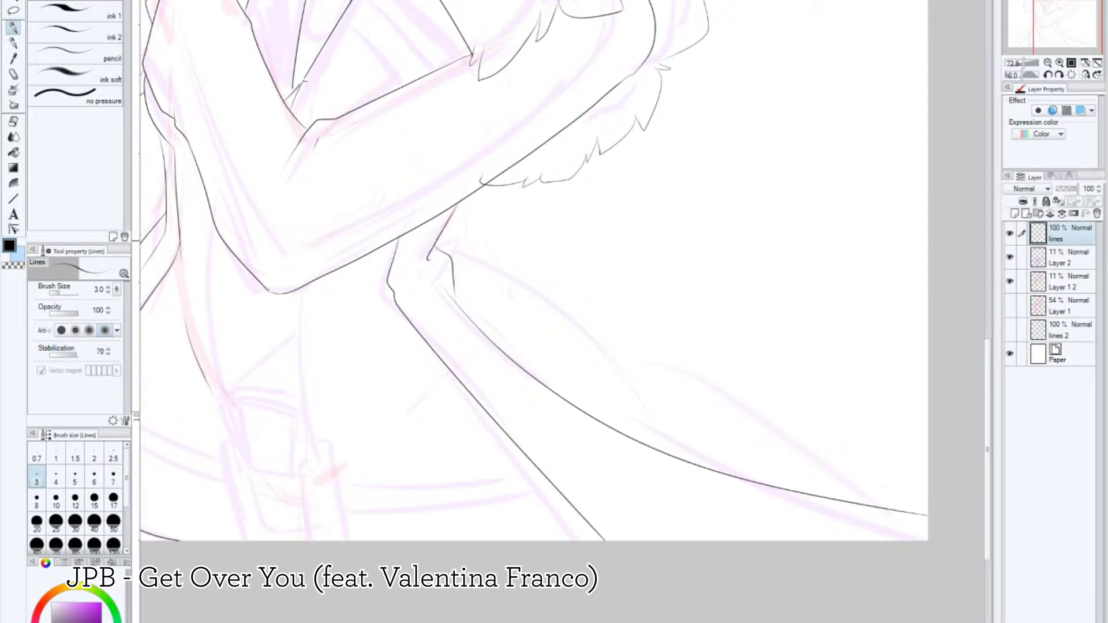
drag(439, 242, 920, 473)
click(13, 121)
drag(404, 288, 662, 289)
Step: Ink the belt's upper and lower edges as two parallel curves across the hips
key(p)
drag(353, 404, 606, 496)
key(ctrl+z)
drag(352, 439, 799, 473)
drag(353, 387, 773, 446)
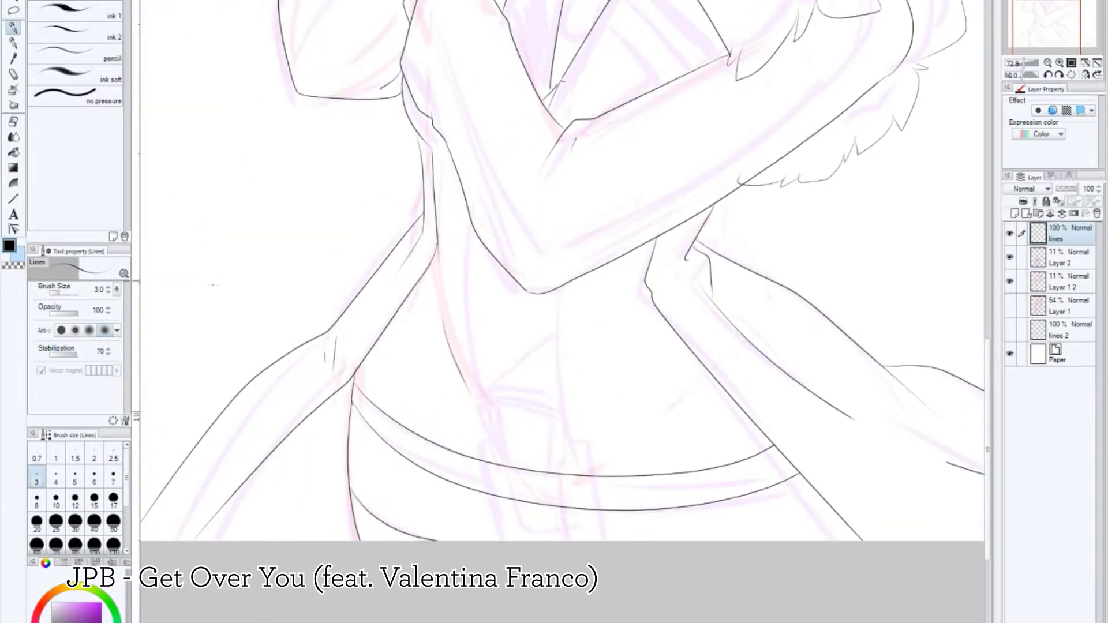
key(e)
key(p)
Step: Ink a short fold inside the coat lapel and the two long edges of the front strip between elbow and belt
scroll(927, 311, up, 3)
drag(577, 81, 571, 166)
drag(559, 394, 564, 505)
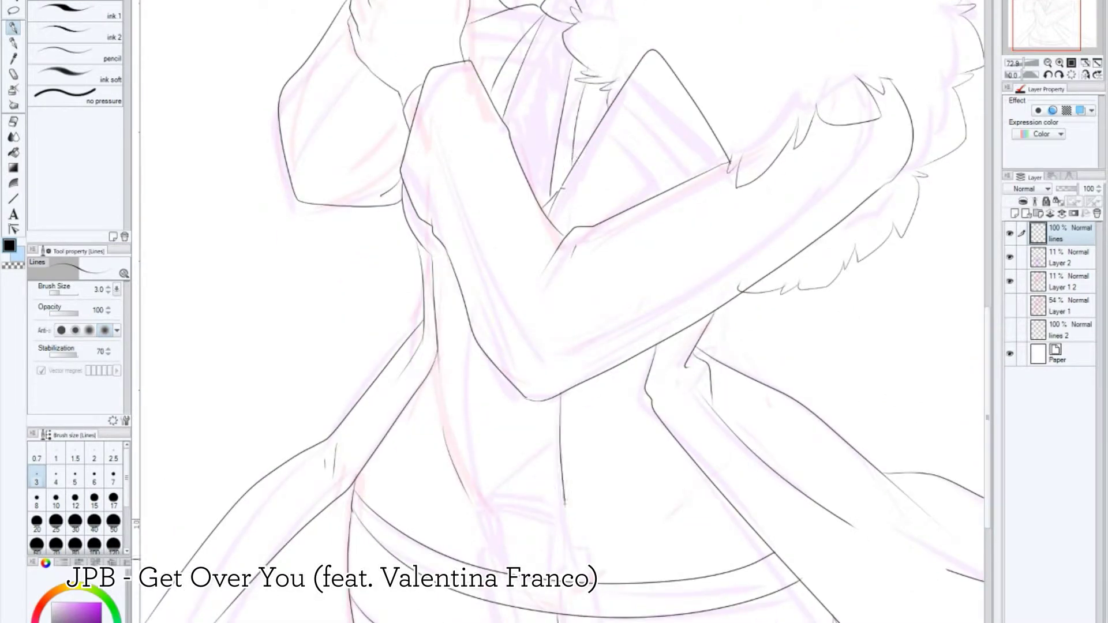
drag(467, 319, 497, 572)
Step: Ink the curved double band across the front strip and the rounded panel beneath it, closing its lower edge over the belt
scroll(519, 491, up, 3)
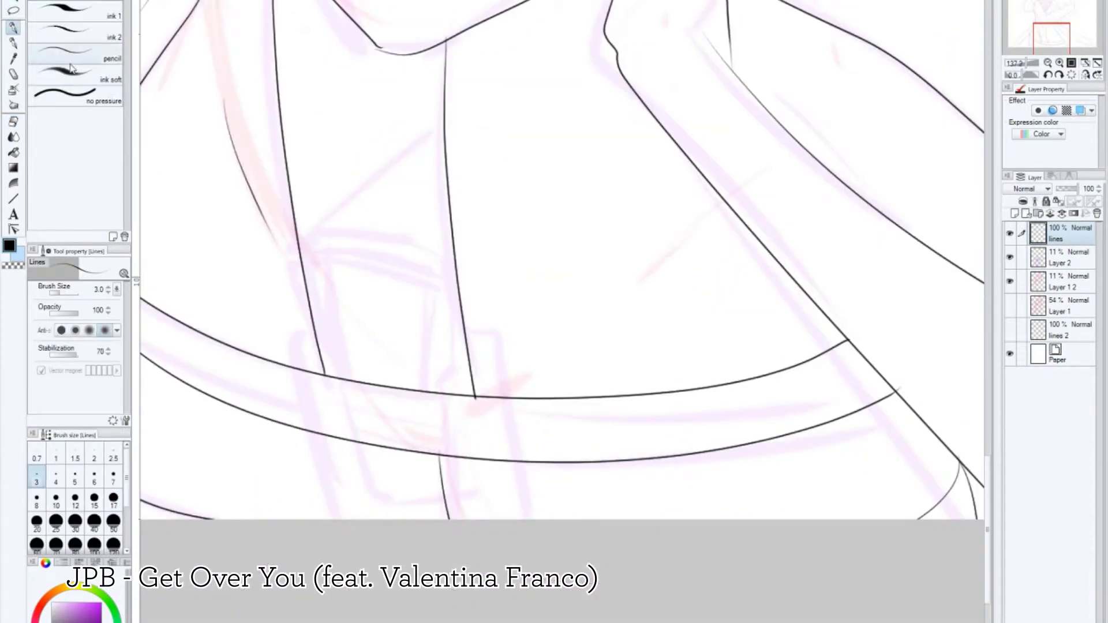
mouse_move(295, 272)
mouse_down()
mouse_move(320, 374)
mouse_move(455, 320)
mouse_up()
drag(365, 247, 456, 267)
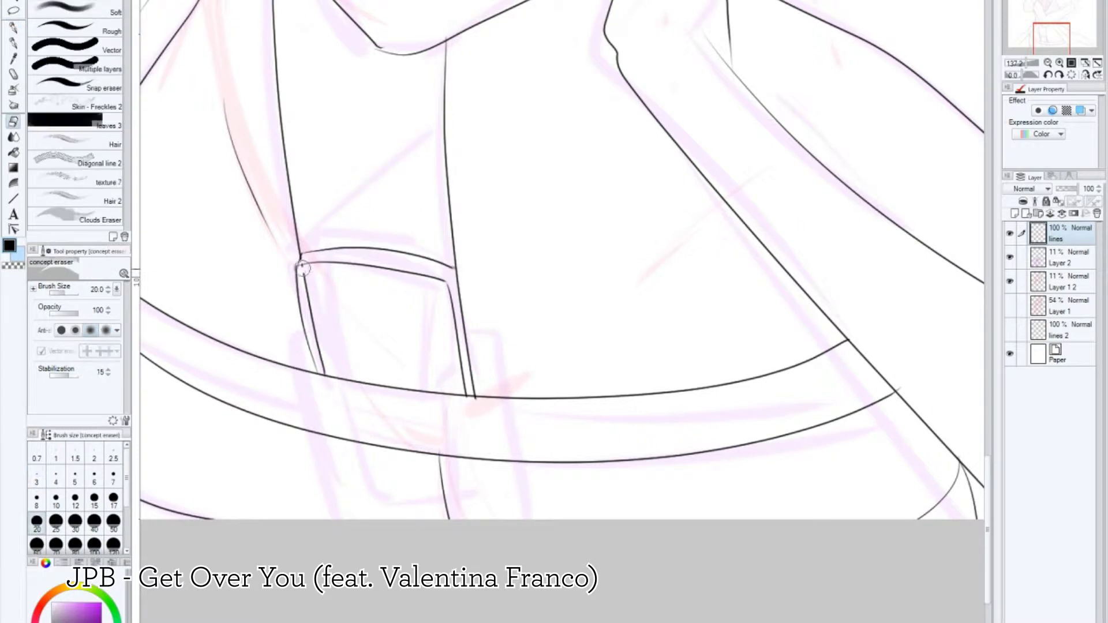
drag(320, 375, 466, 402)
Step: Ink the belt buckle's outer frame and inner opening around the end of the front strip
drag(287, 326, 337, 511)
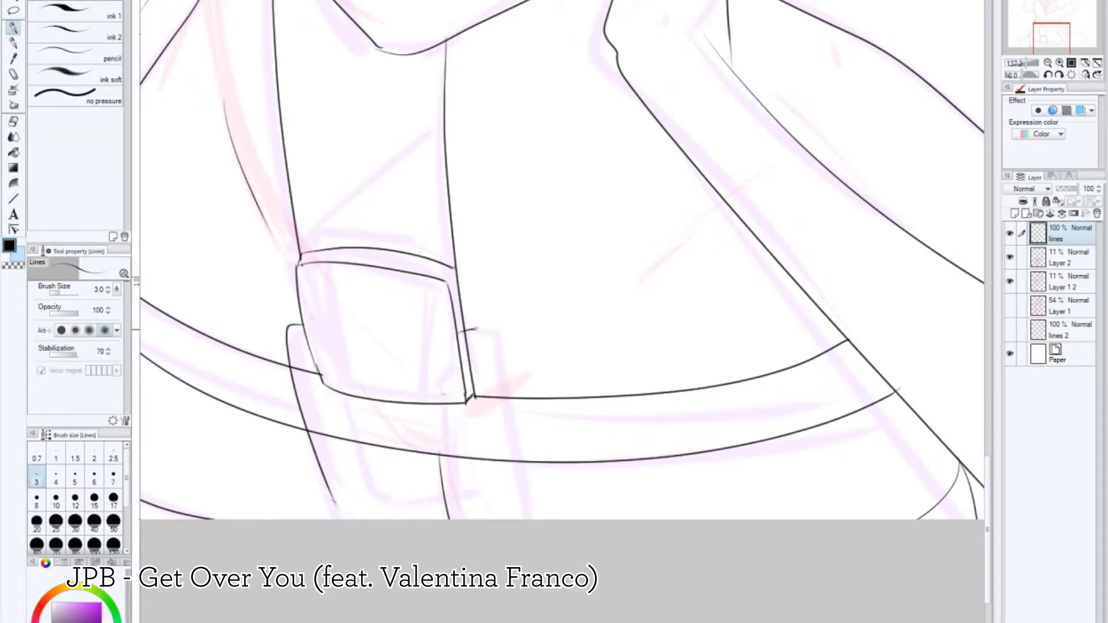
mouse_move(462, 335)
mouse_down()
mouse_move(506, 411)
mouse_move(533, 507)
mouse_up()
drag(338, 510, 533, 507)
mouse_move(322, 378)
mouse_down()
mouse_move(354, 486)
mouse_move(486, 478)
mouse_up()
drag(465, 394, 485, 485)
key(ctrl+z)
Step: Erase the belt and strip lines crossing the buckle frame, and tidy the thickness edge along the buckle's side
key(e)
mouse_move(470, 397)
mouse_down()
mouse_move(506, 459)
mouse_move(444, 511)
mouse_up()
drag(292, 353, 316, 372)
drag(305, 420, 320, 433)
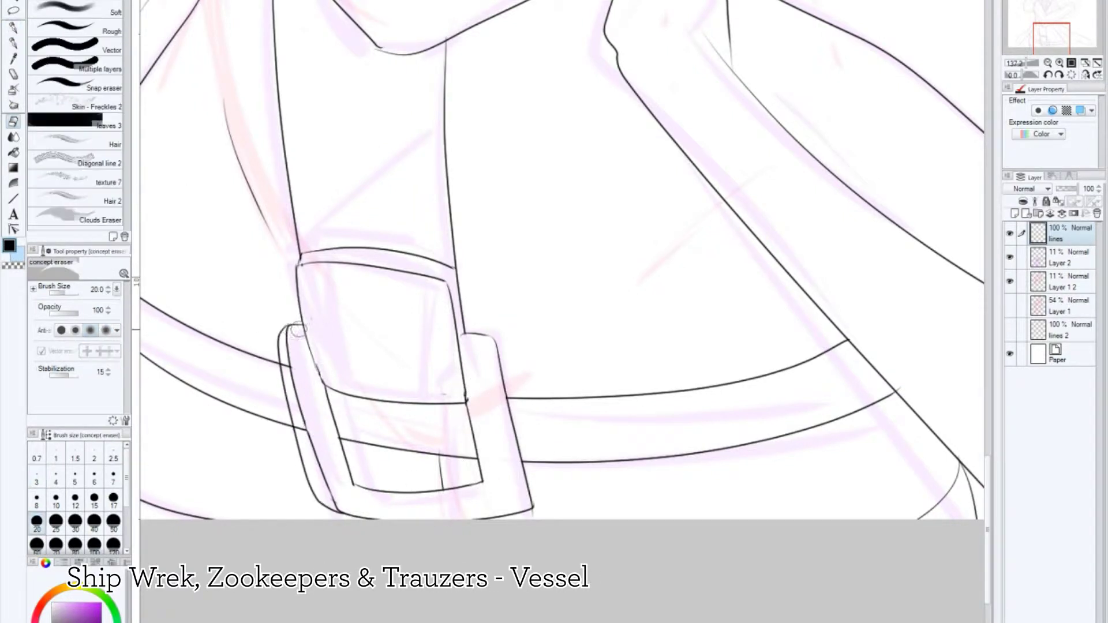
drag(278, 340, 286, 326)
Step: Ink the front strip's thin side edge and diagonal fold below the elbow, with a short line meeting the sleeve
scroll(519, 299, down, 4)
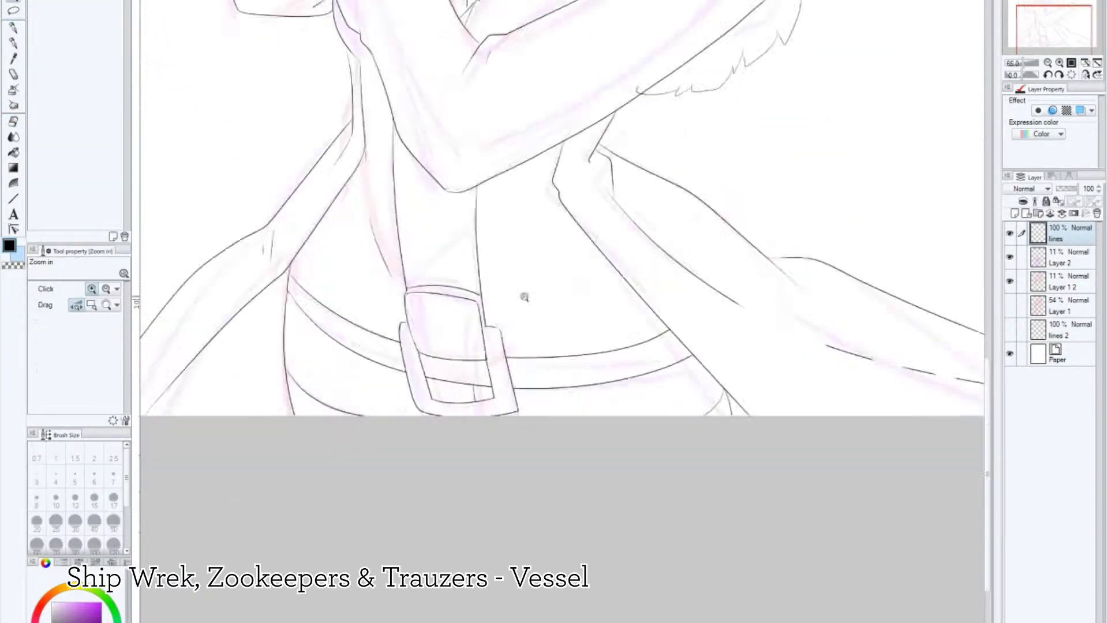
scroll(519, 299, up, 5)
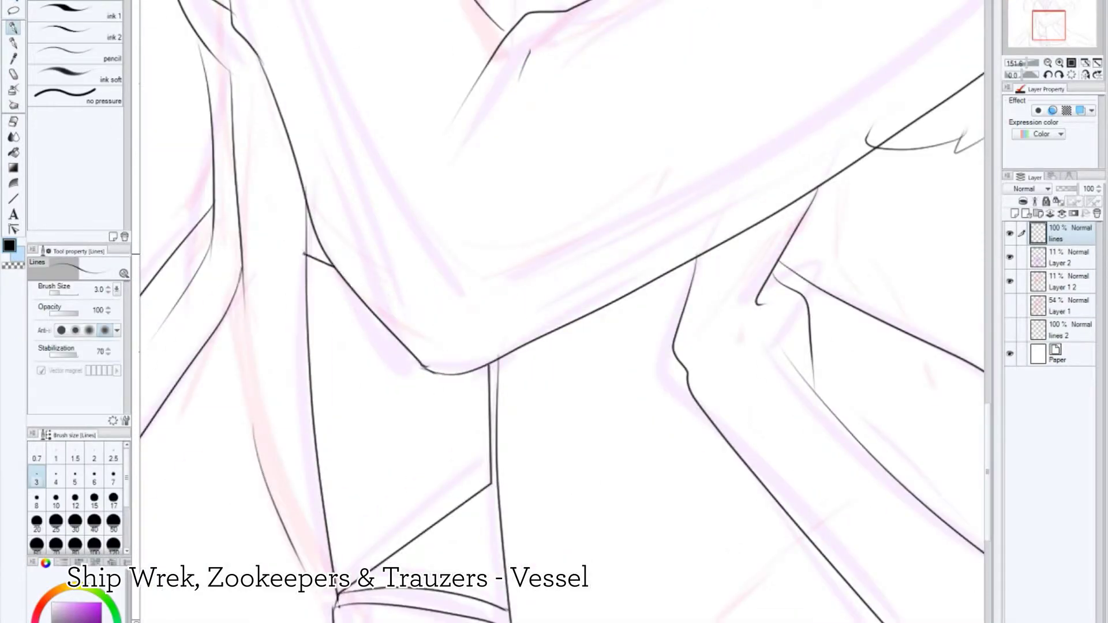
drag(306, 254, 333, 266)
scroll(562, 312, down, 3)
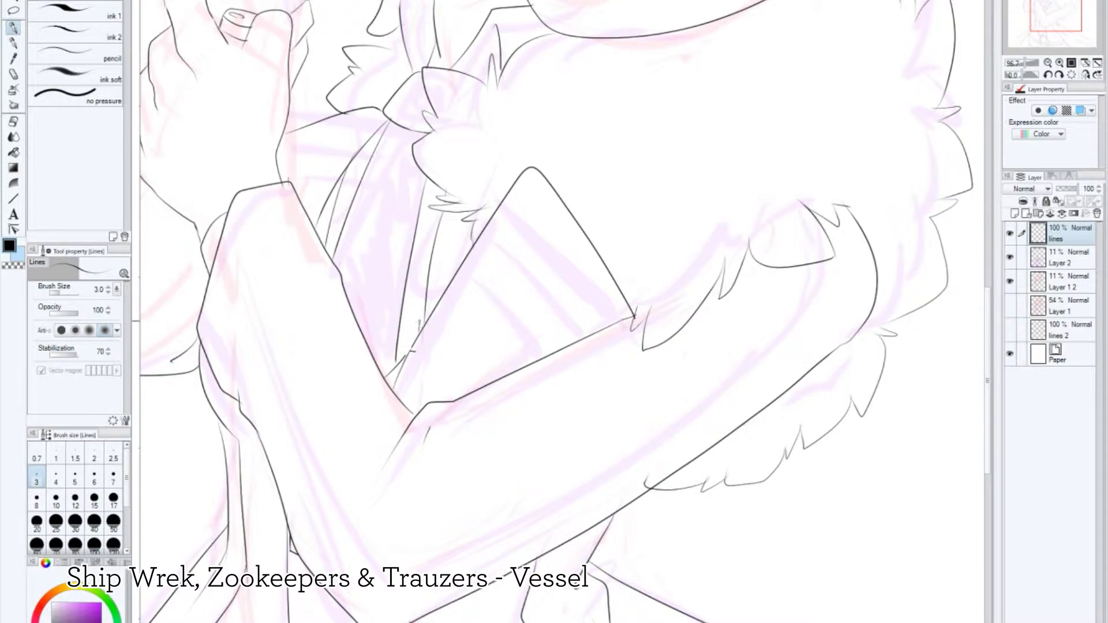
Step: Ink the inner edges and short fold lines on the narrow trims at the neckline
key(e)
scroll(398, 353, up, 2)
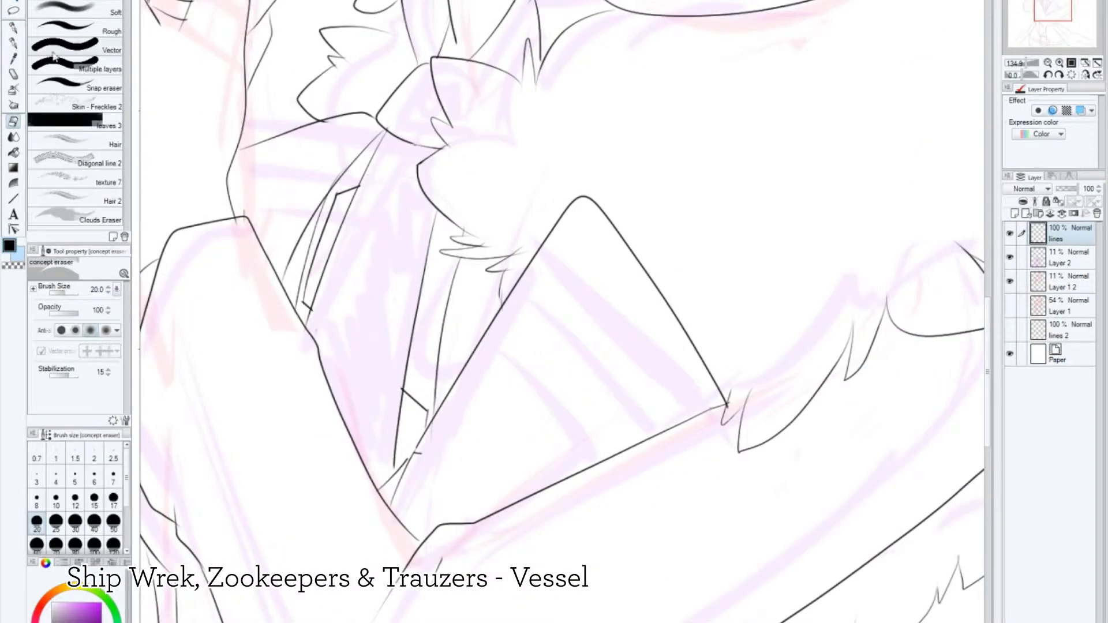
scroll(470, 340, down, 5)
scroll(470, 339, up, 4)
scroll(533, 364, down, 2)
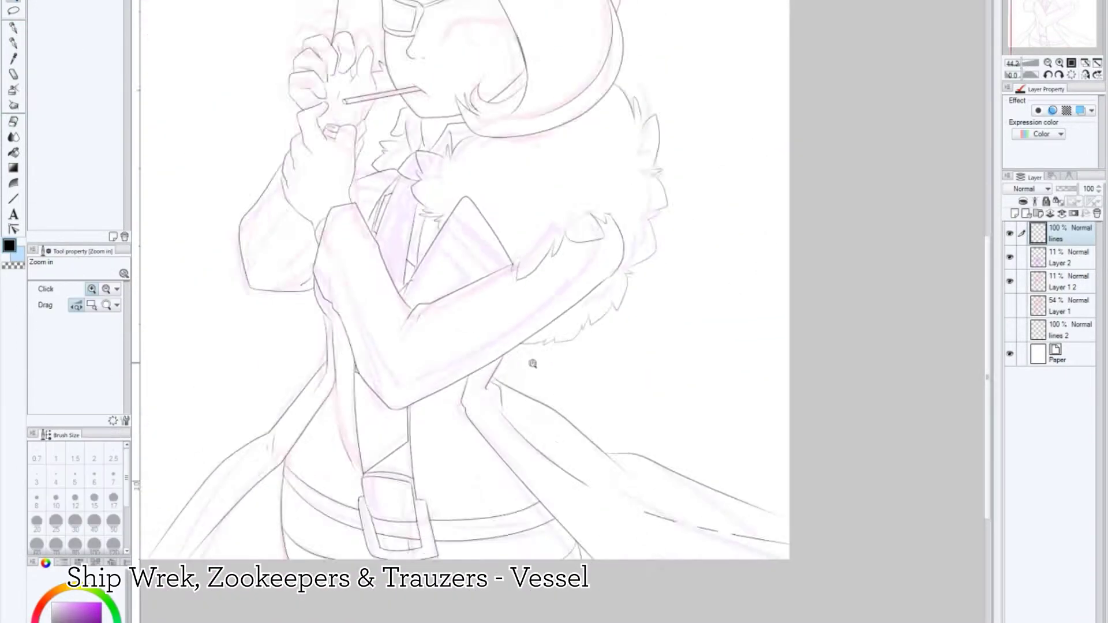
Step: Add a layer named Eyelines and ink the thick upper lash line and thin lower lid of the uncovered eye
scroll(533, 363, down, 2)
scroll(577, 360, up, 5)
key(ctrl+shift+n)
key(p)
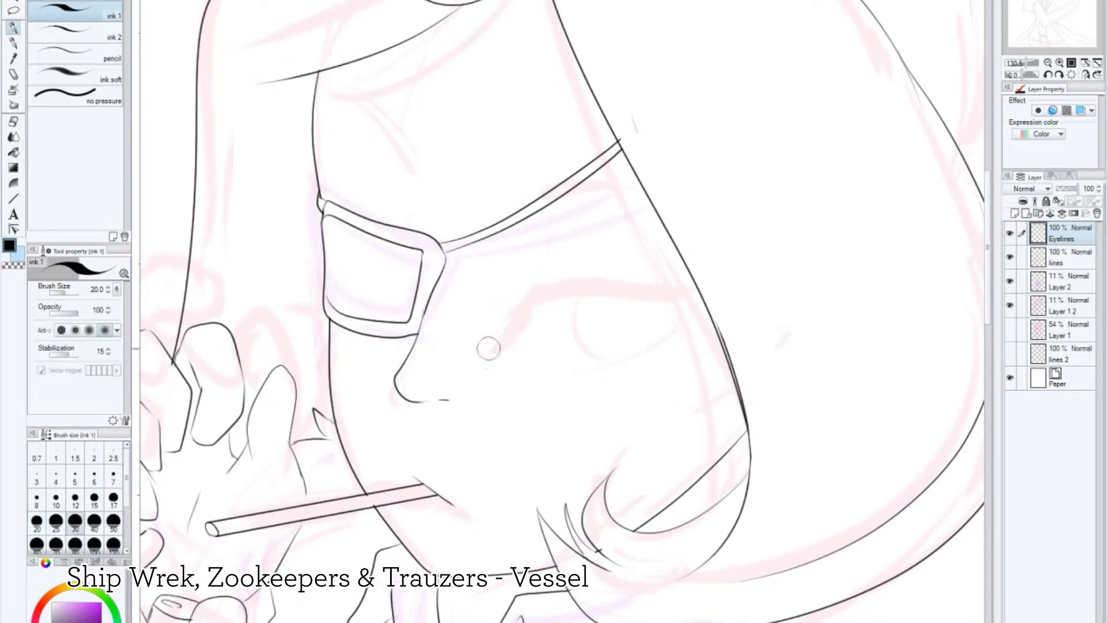
drag(494, 349, 692, 295)
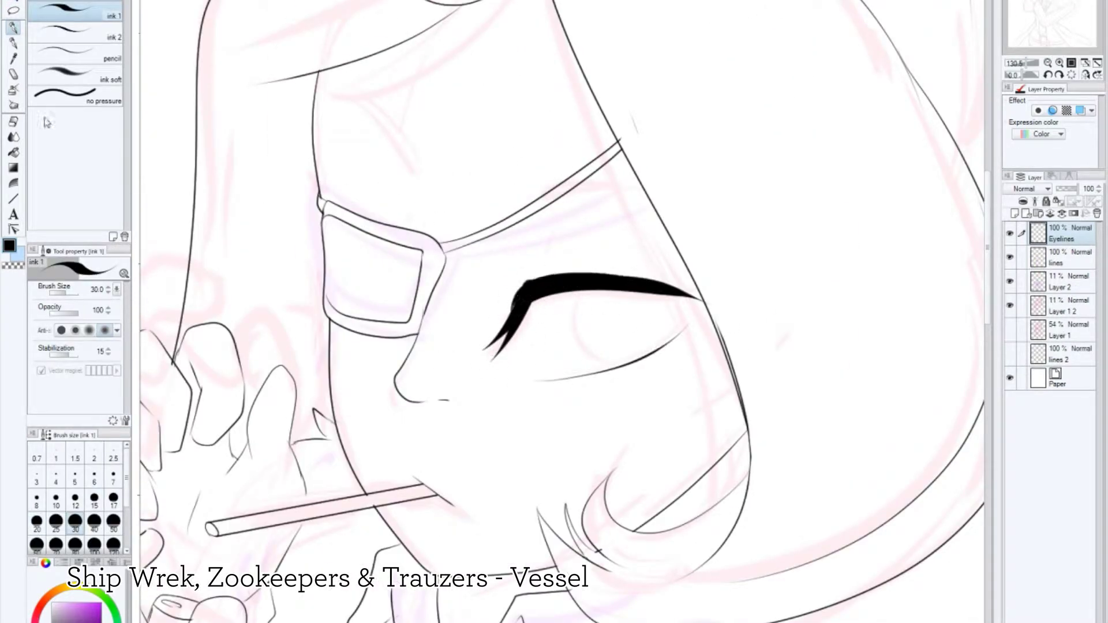
key(ctrl+z)
key(ctrl+z)
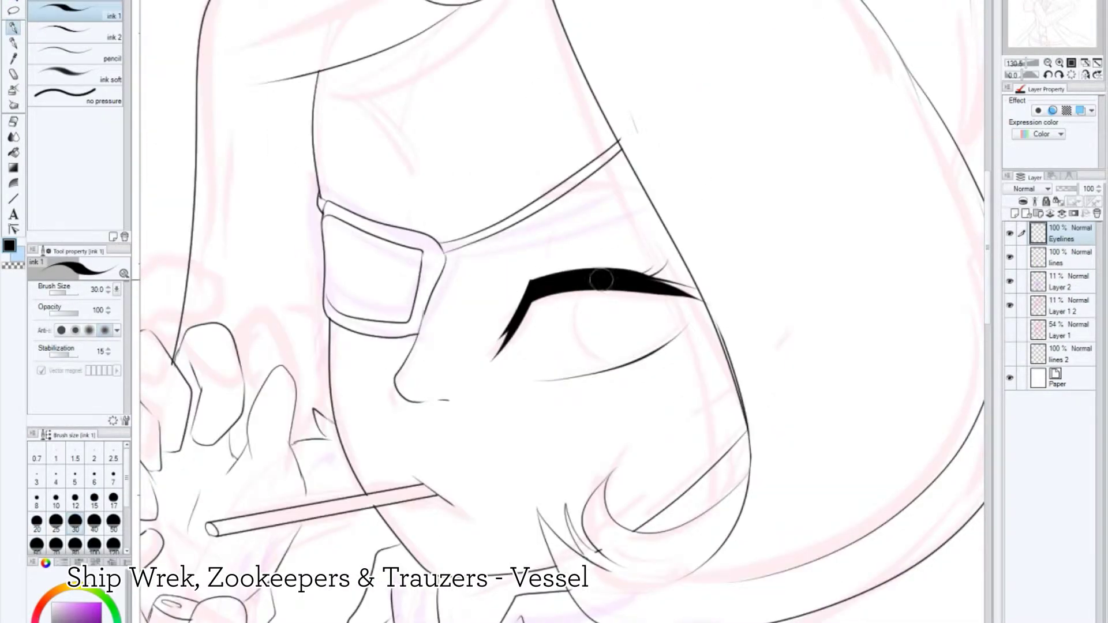
Step: Ink the lid crease and the slim tapered eyebrow above the uncovered eye with the size 3 Lines pen
key(p)
drag(557, 218, 539, 263)
drag(584, 191, 690, 209)
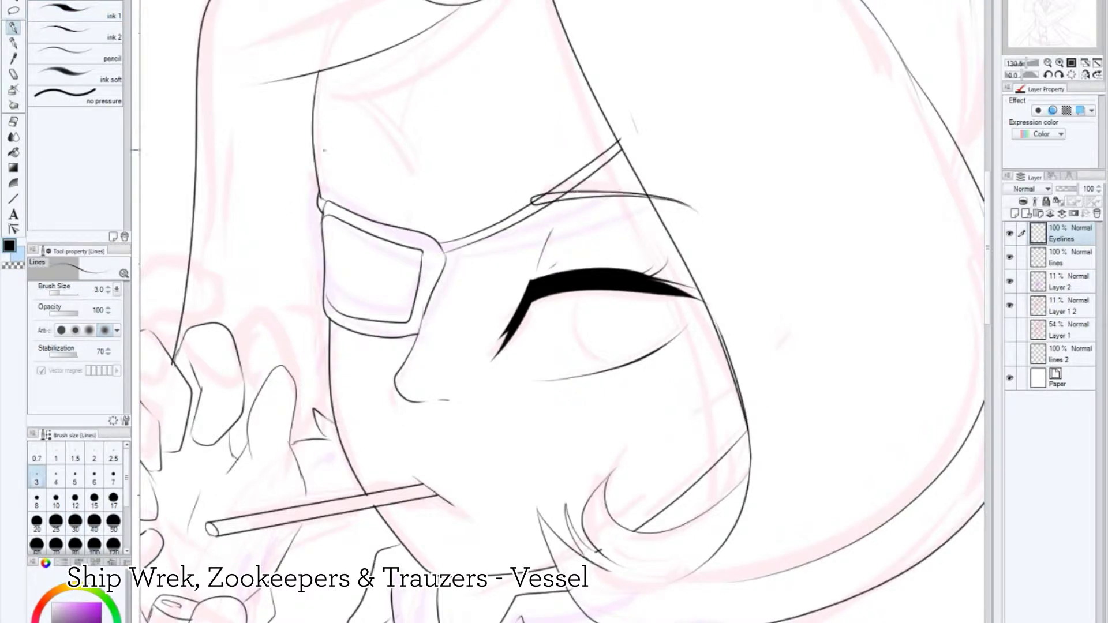
Step: Set the lines layer's opacity to 45, and ink the eyebrow above the eyepatch and the jagged hair edges beside the cheek
scroll(512, 221, down, 2)
scroll(512, 221, up, 8)
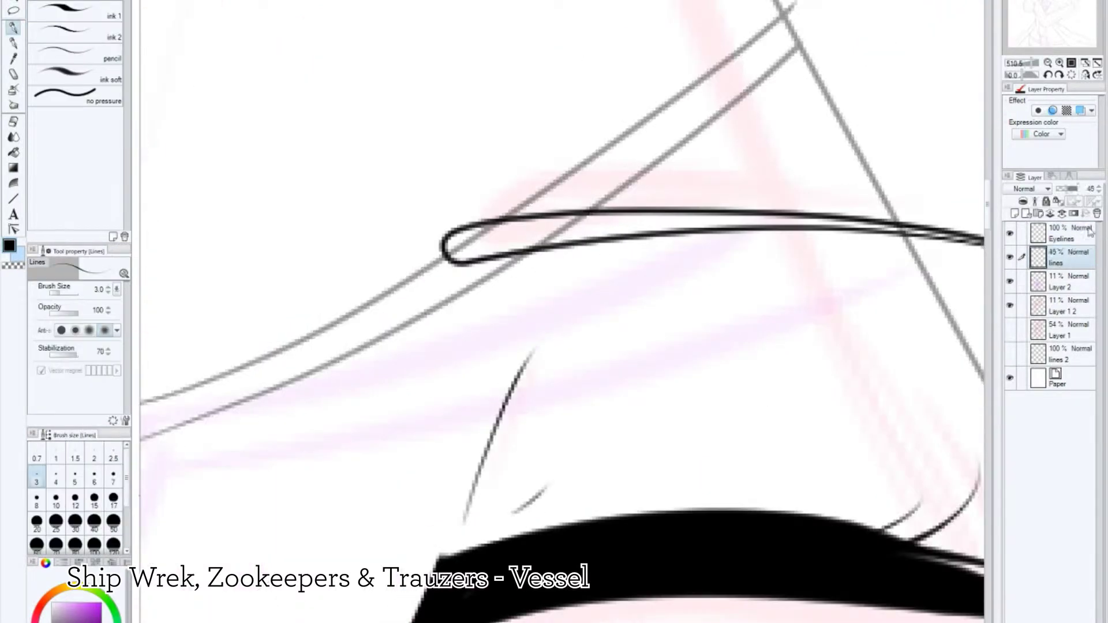
key(e)
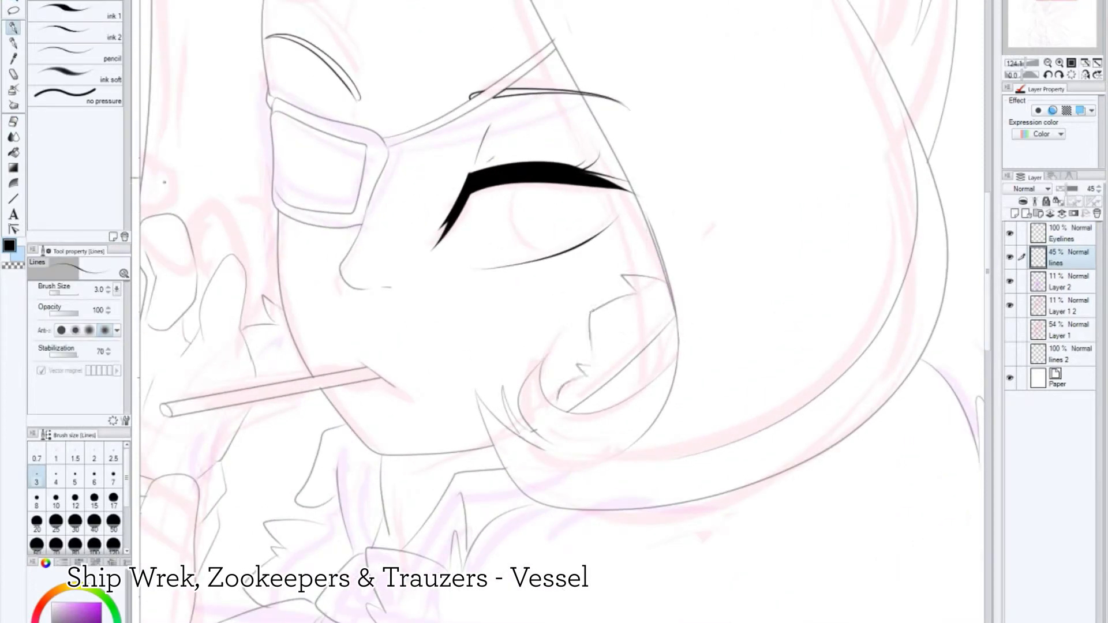
Step: Ink two curved bands across the coat lapel beneath the fur collar
scroll(560, 312, down, 5)
scroll(531, 393, up, 5)
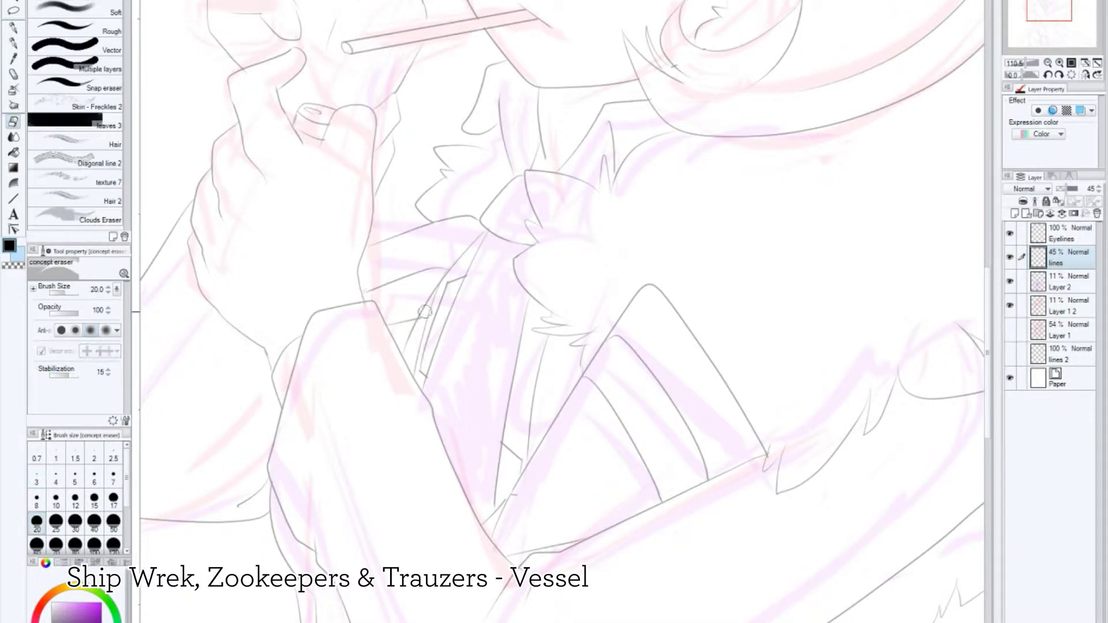
key(ctrl+0)
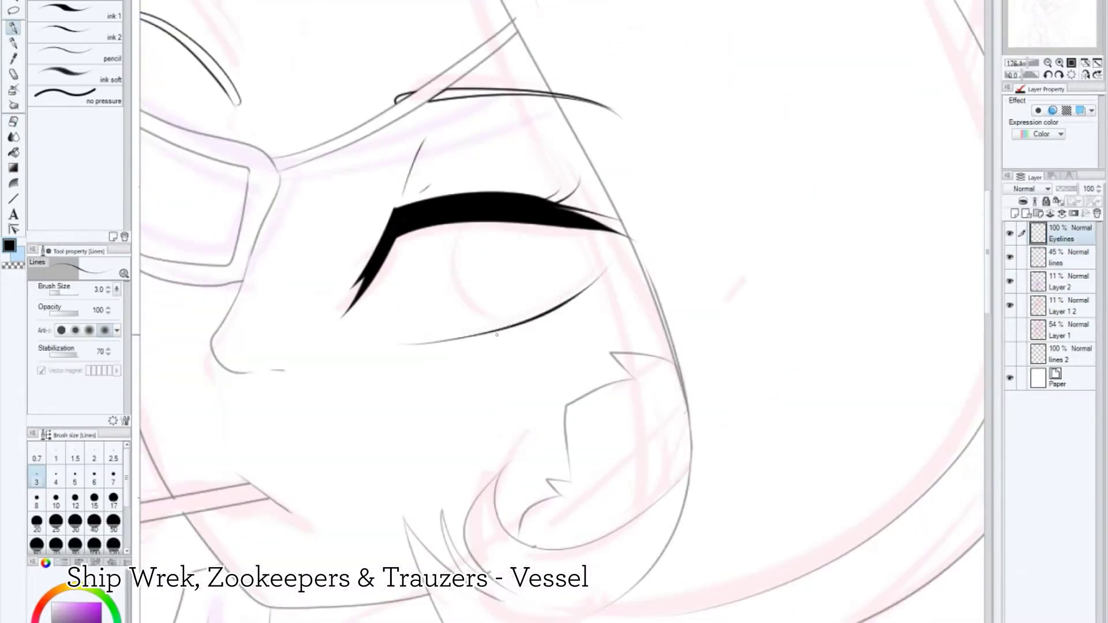
Step: Fill the skin pale yellow and gloves light green on a skin layer, and the hair grey-green on a separate hair layer
scroll(490, 260, down, 5)
scroll(455, 280, up, 8)
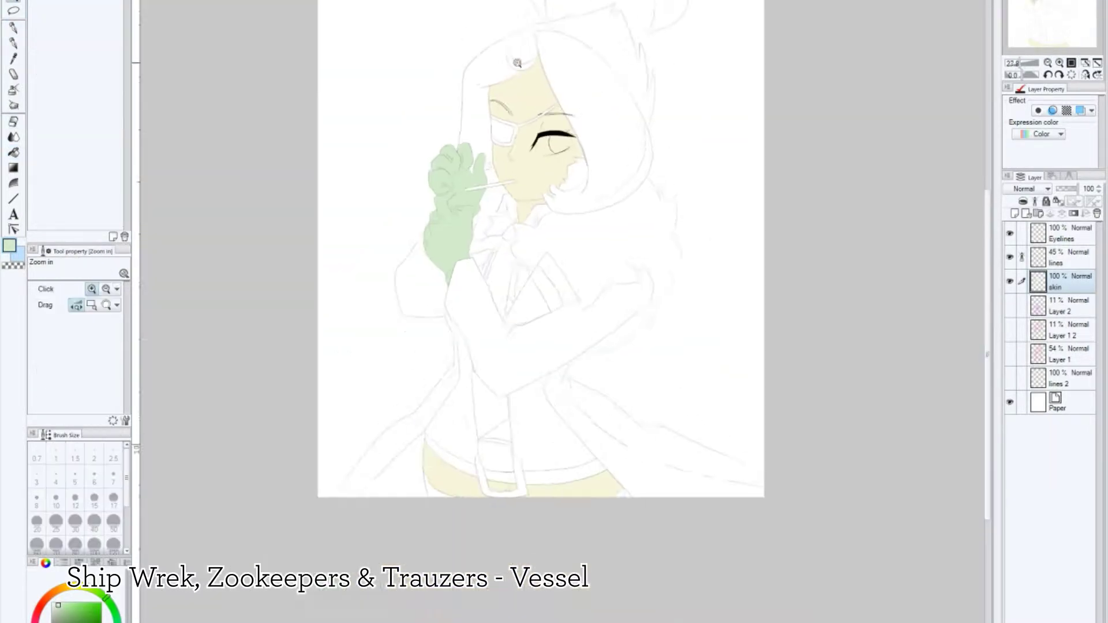
click(517, 63)
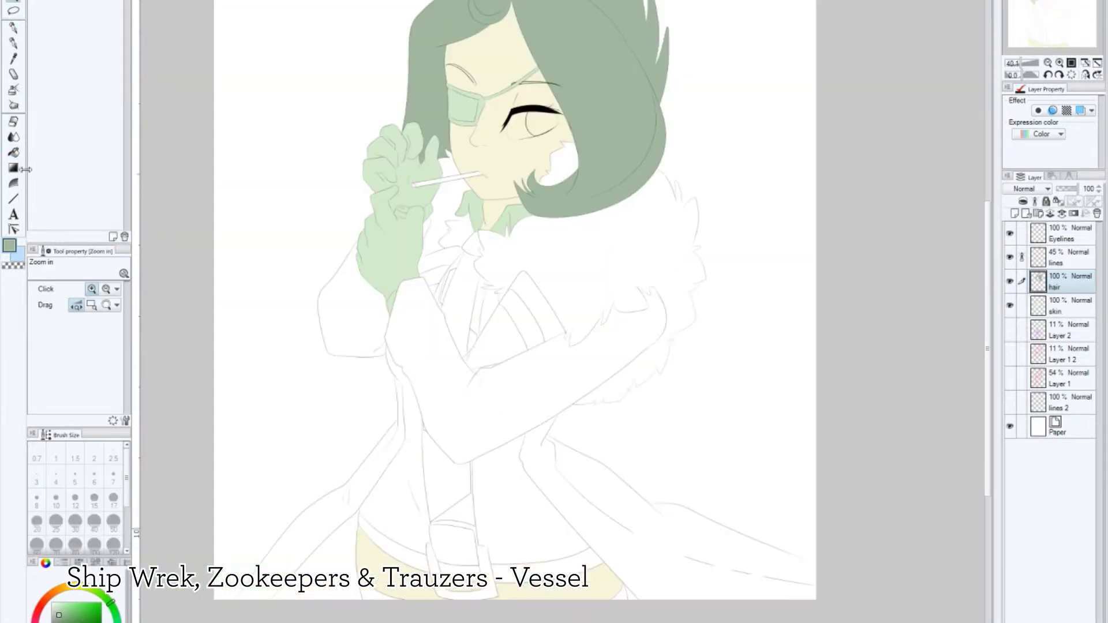
Step: Fill the dress green and blend a deeper green into its lower part, using the layer named hair dress
click(521, 509)
key(p)
mouse_move(404, 496)
mouse_down()
mouse_move(470, 457)
mouse_move(487, 462)
mouse_up()
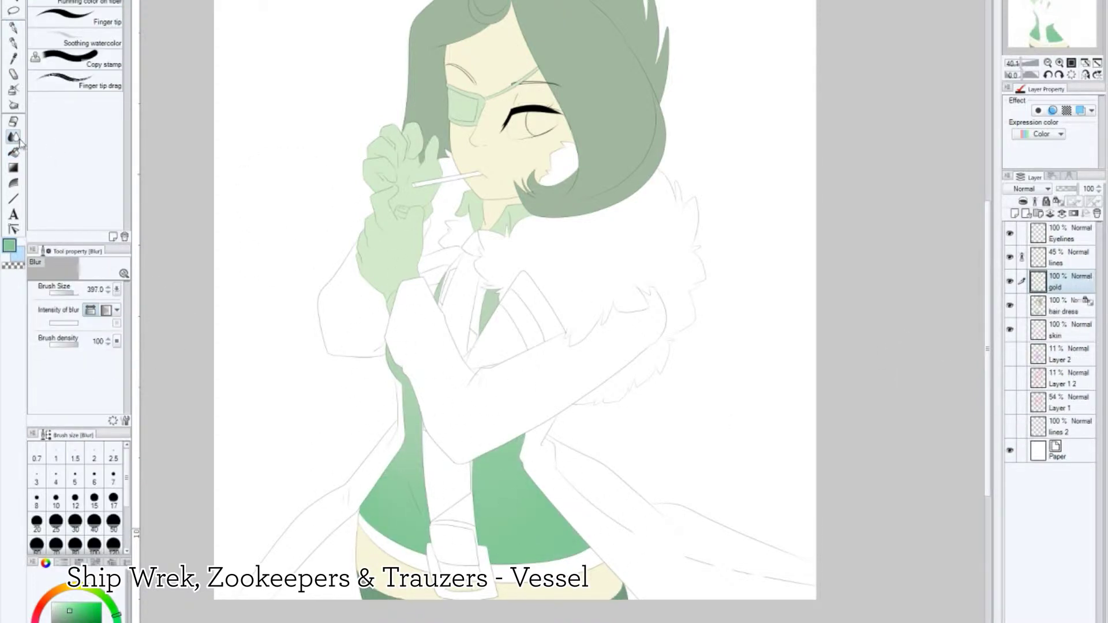
Step: Fill the front strip, buckle, neckline trims and lapel bands with golden yellow on the gold layer
click(458, 470)
click(483, 271)
click(483, 530)
key(b)
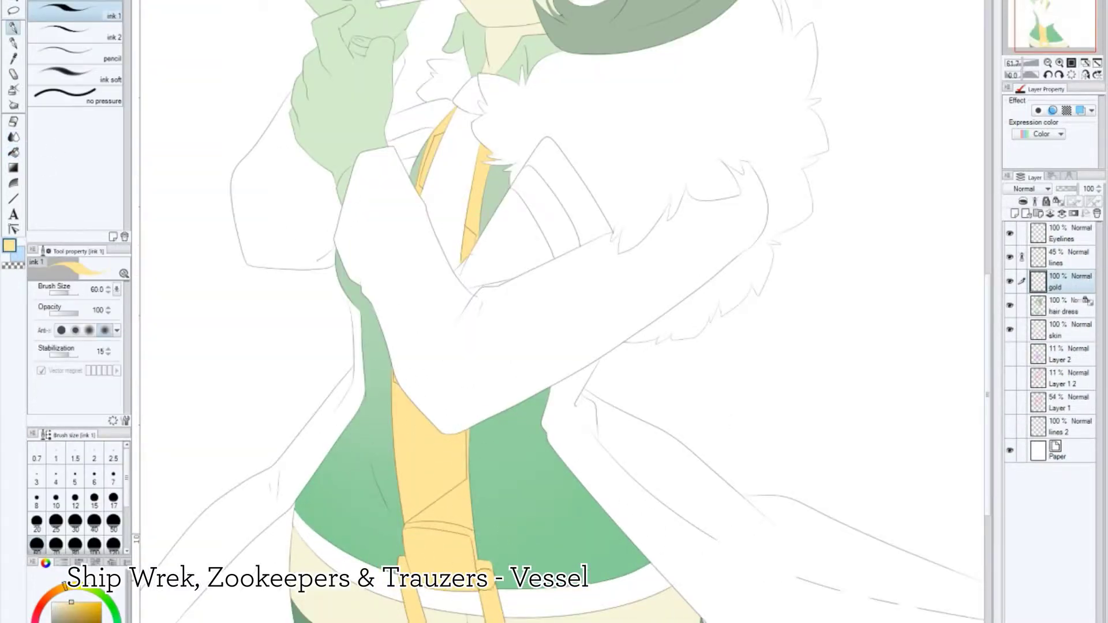
key(g)
key(b)
key(ctrl+minus)
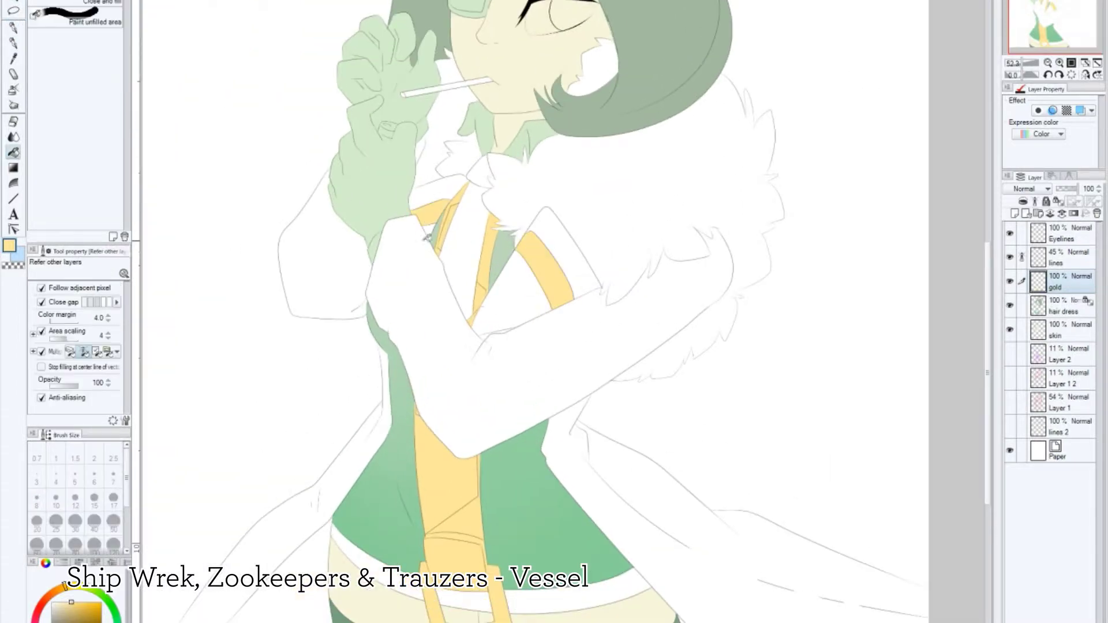
Step: Paint green lips around the cigarette on the hair dress layer, softening their outer edge
key(ctrl+plus)
click(1062, 306)
key(p)
drag(471, 225, 534, 276)
key(ctrl+z)
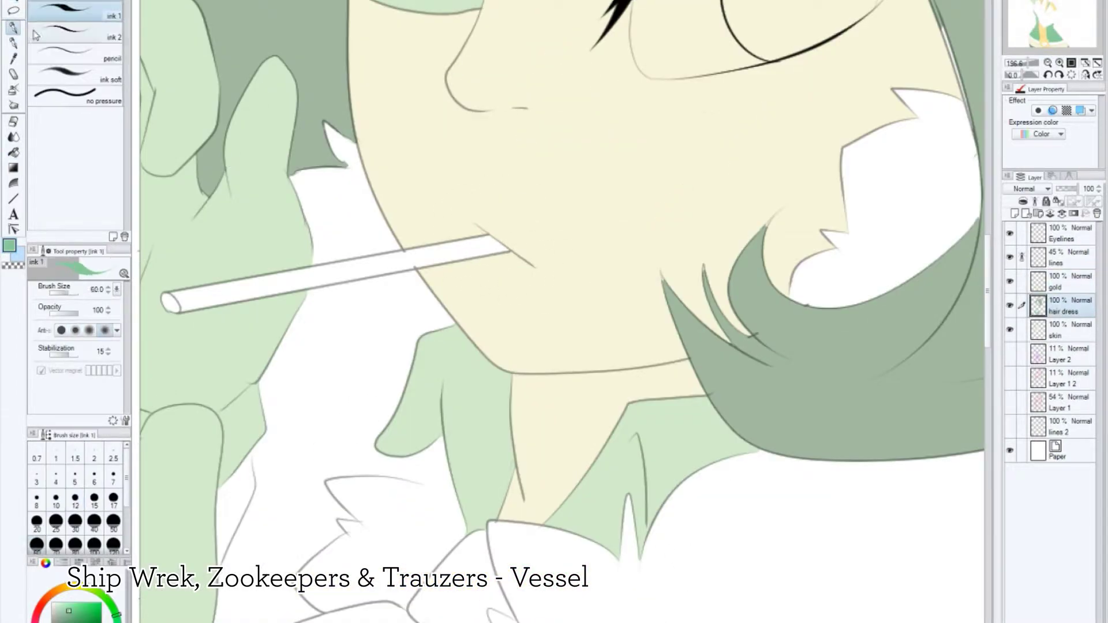
drag(470, 227, 531, 278)
key(e)
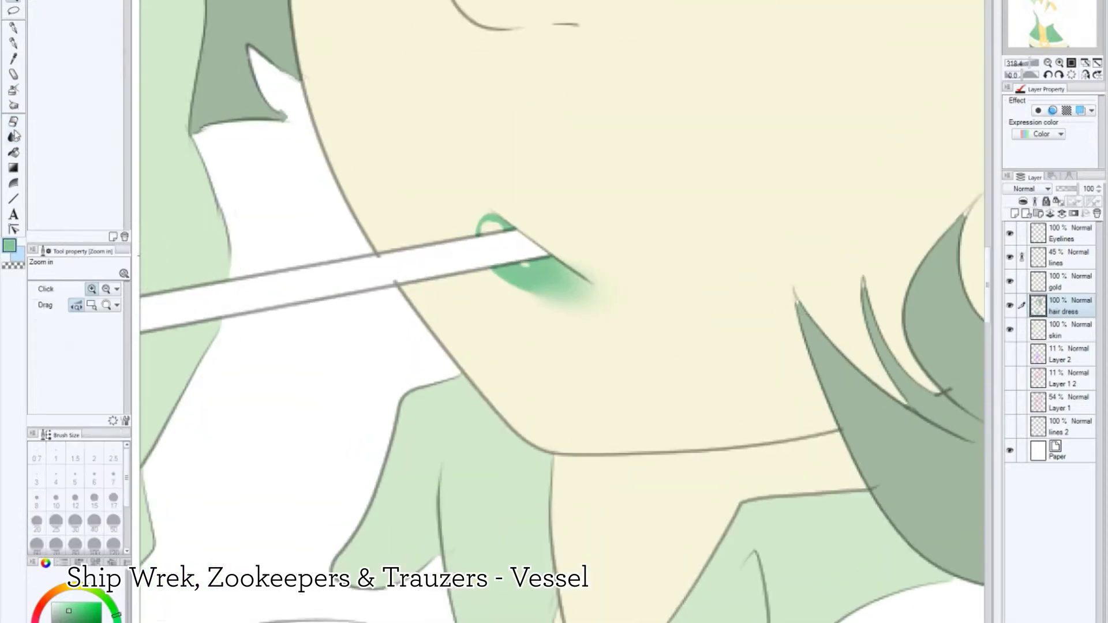
drag(487, 230, 520, 292)
Step: Add a layer named coat and fill the sleeves and coat tails with red
key(ctrl+minus)
key(g)
key(ctrl+shift+n)
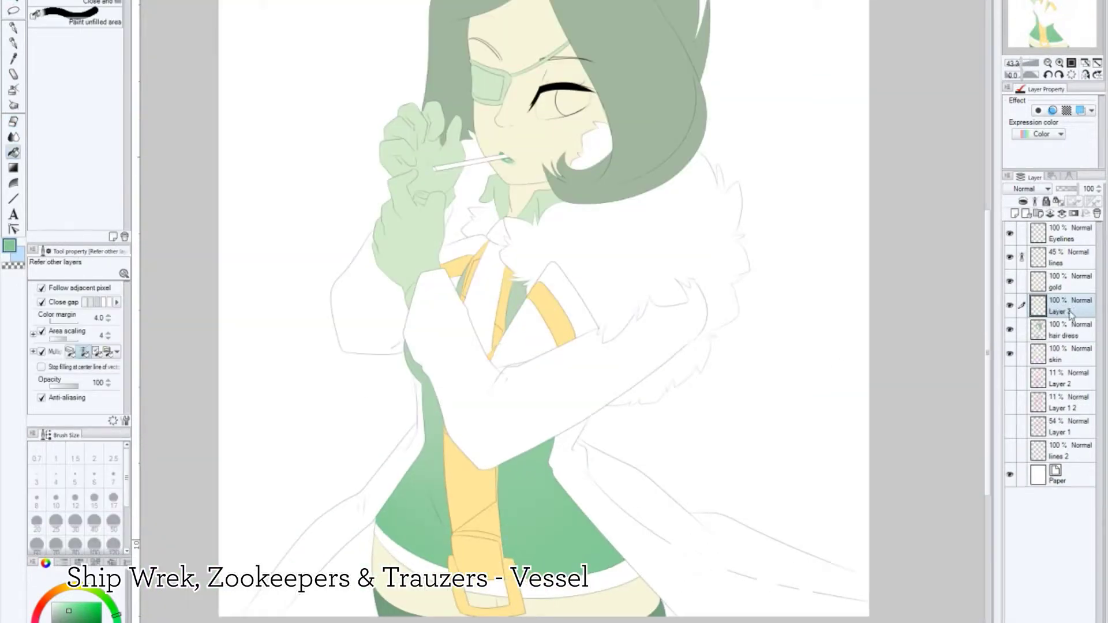
click(577, 381)
click(364, 312)
click(323, 507)
click(750, 549)
click(323, 583)
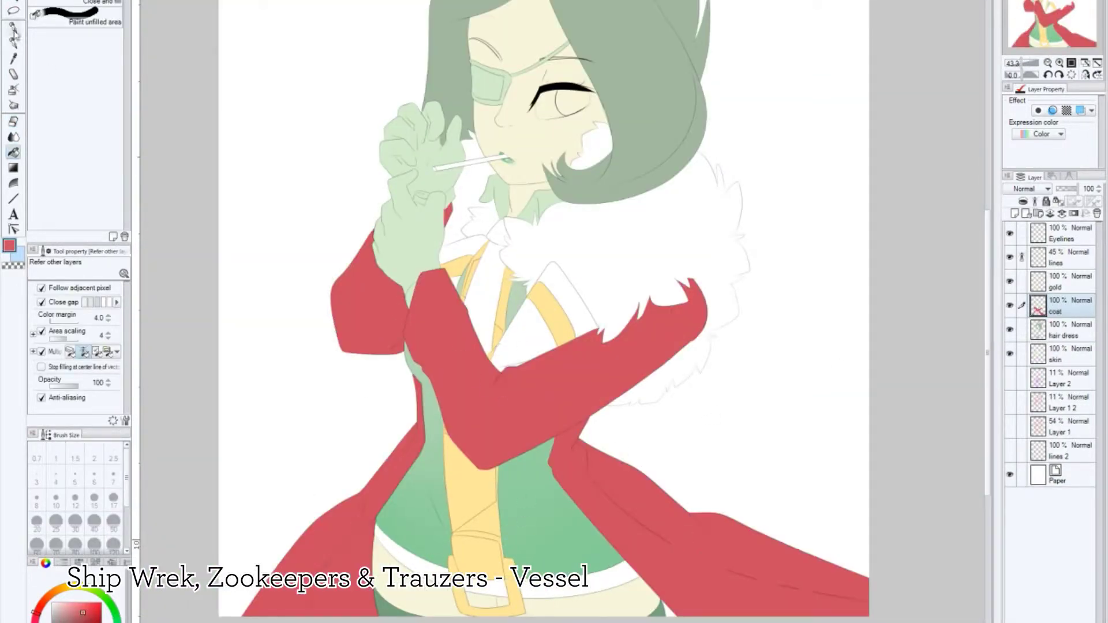
key(p)
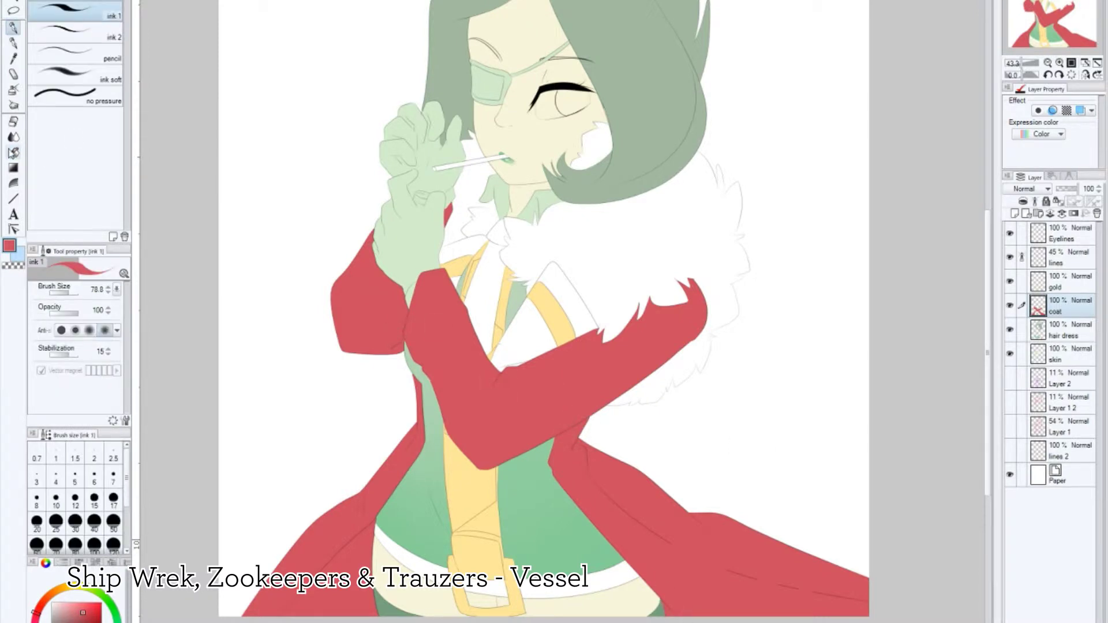
Step: Add a layer named purple, and fill the belt purple and the iris bright magenta
key(g)
key(alt+bracketright)
click(1068, 307)
key(ctrl+shift+n)
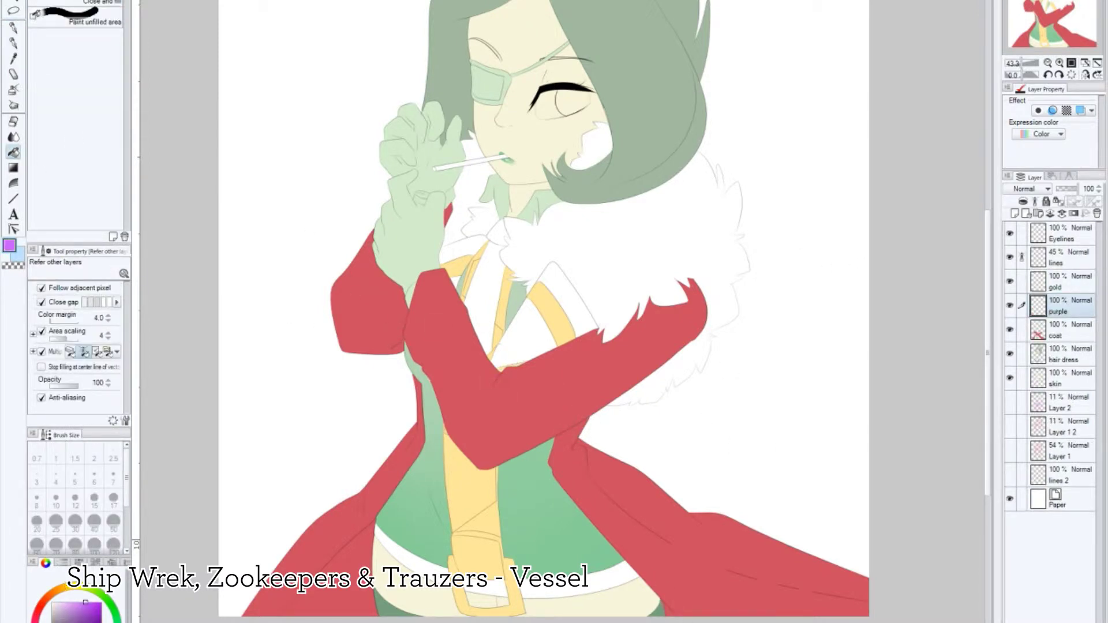
click(415, 540)
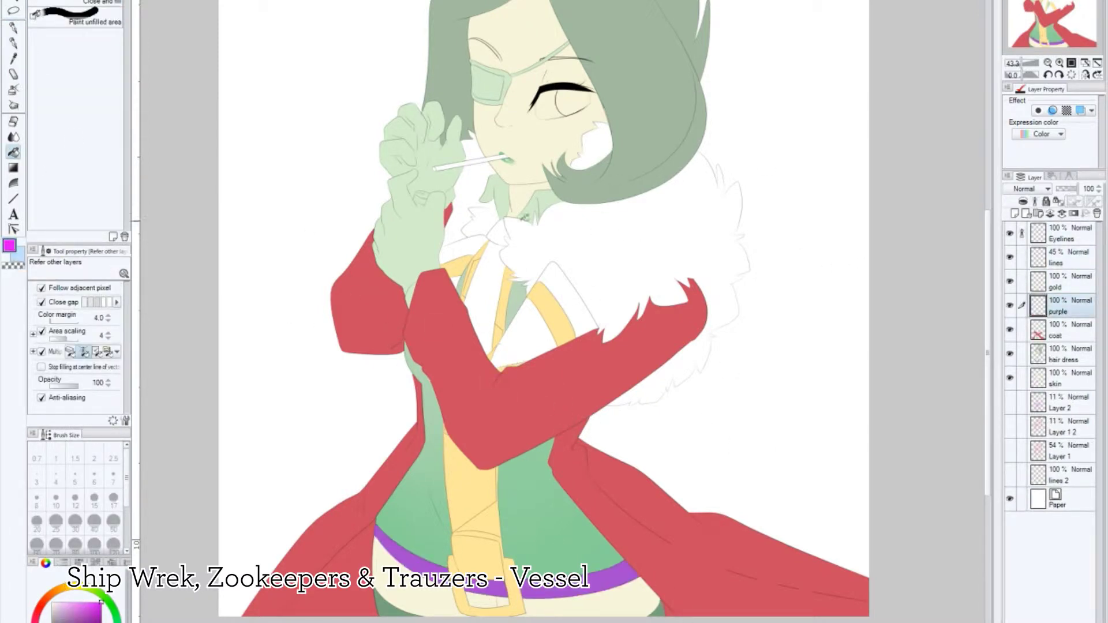
click(571, 101)
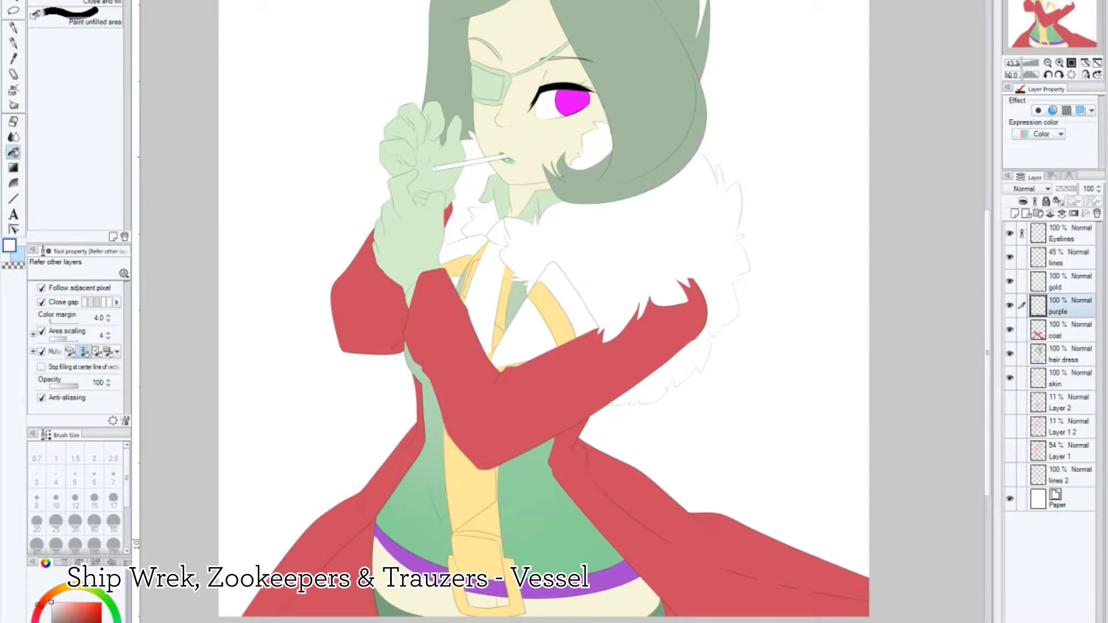
Step: Colour both coat lapels dark green around the gold bands and touch up their edges with the ink 1 pen
key(p)
scroll(597, 257, up, 5)
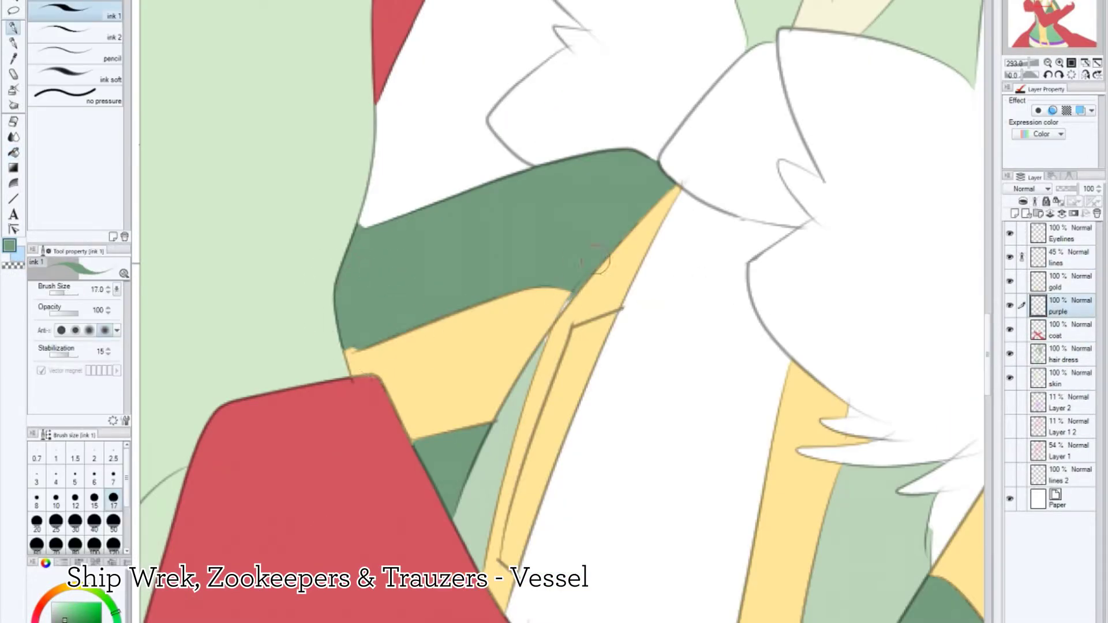
ctrl+shift+click(351, 384)
scroll(475, 458, down, 10)
scroll(475, 459, up, 2)
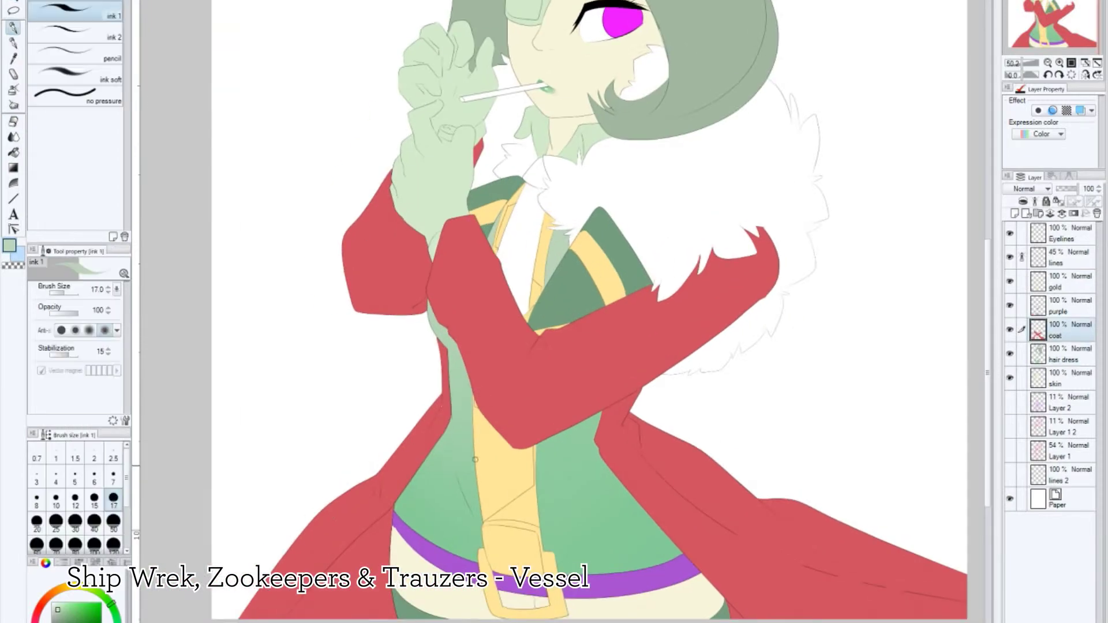
Step: Colour the eyepatch strap light purple and paint a matching border inside the patch with a size 10 pen
scroll(612, 406, up, 3)
key(g)
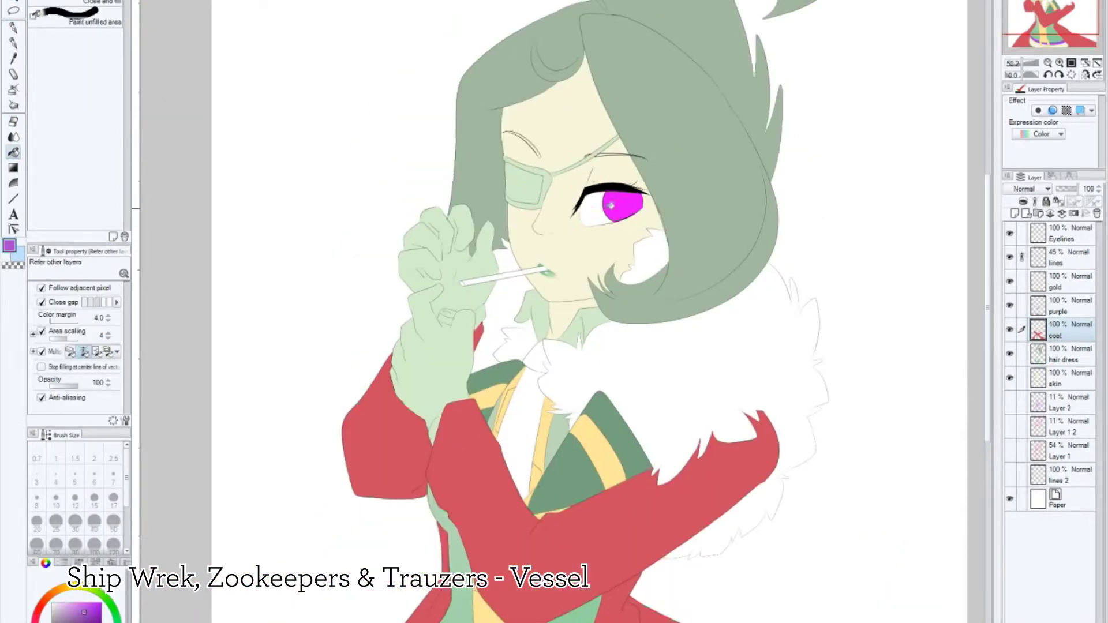
scroll(558, 106, up, 3)
click(385, 255)
key(p)
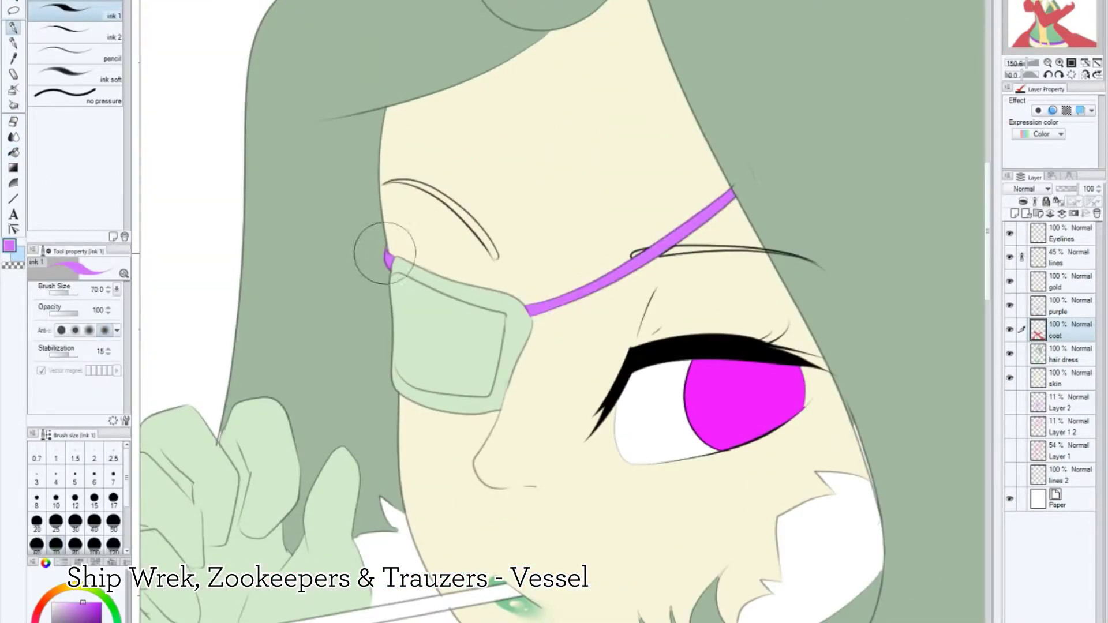
click(56, 497)
drag(392, 284, 496, 314)
mouse_move(391, 356)
mouse_down()
mouse_move(502, 316)
mouse_move(462, 396)
mouse_up()
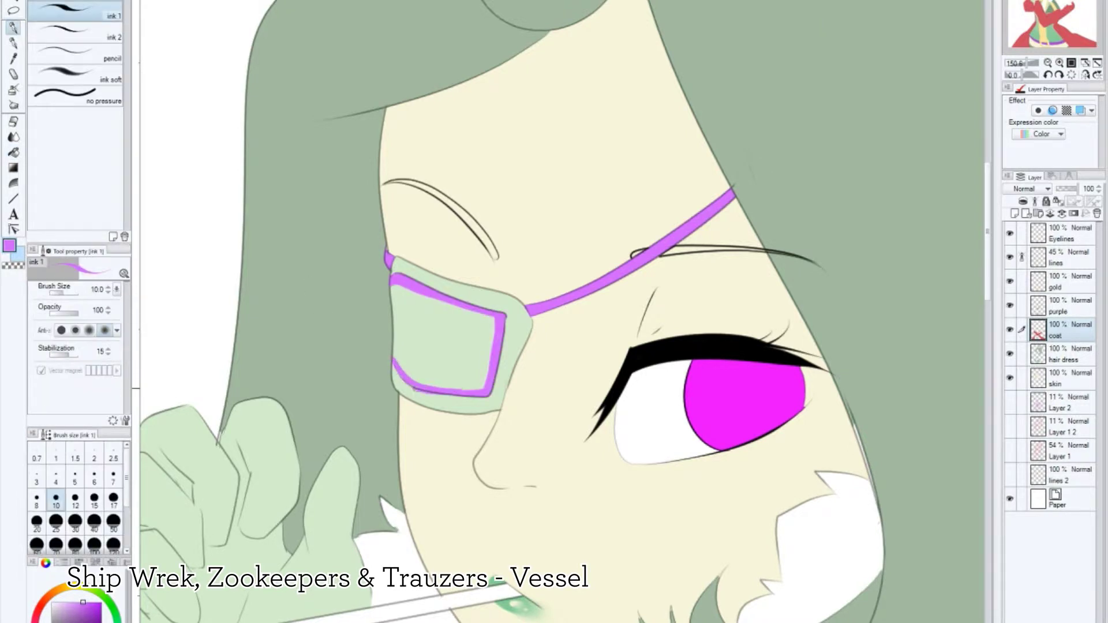
key(e)
Step: Fill both eyebrows with the grey-green hair colour on the hair dress layer
key(w)
drag(1061, 258, 1075, 238)
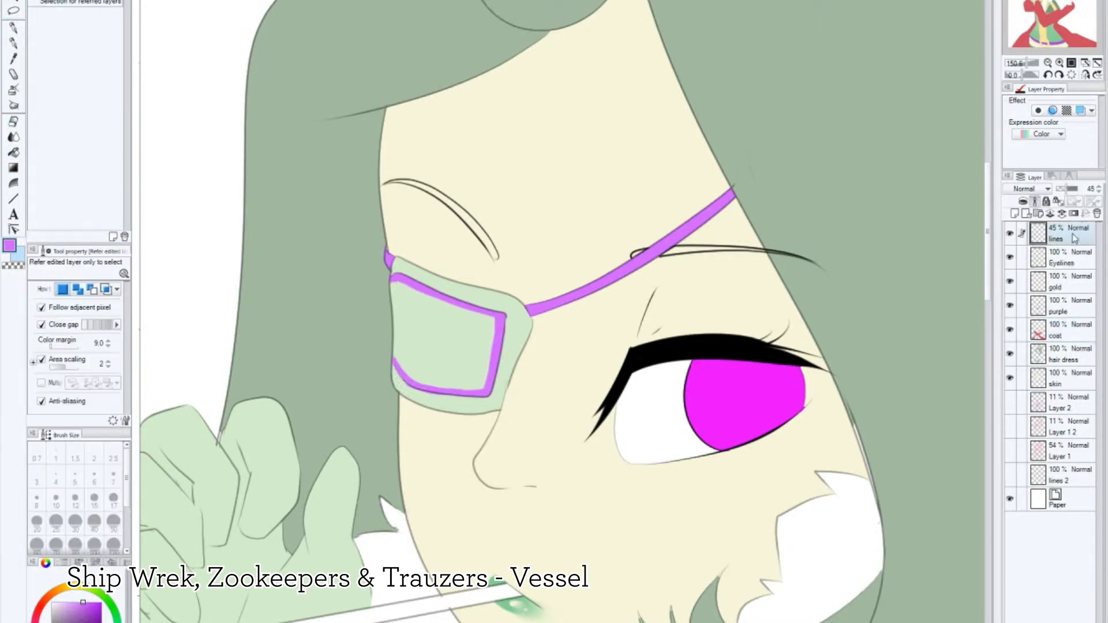
click(1062, 353)
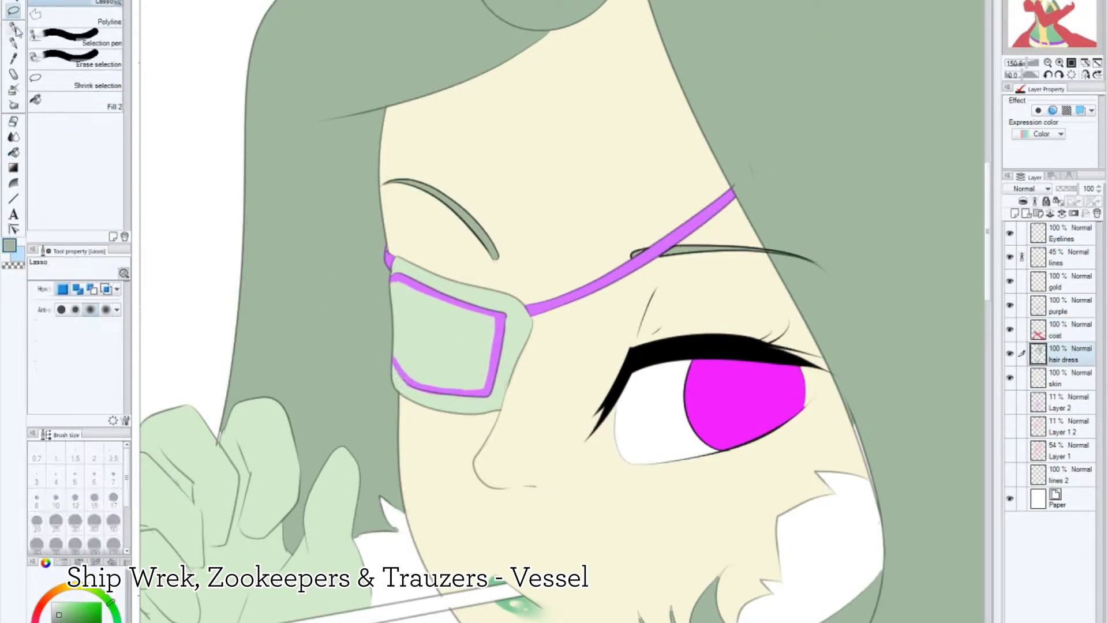
Step: Lock the purple layer's transparent pixels and blend a lighter purple along one side of the belt
key(ctrl+minus)
key(ctrl+minus)
key(ctrl+minus)
key(ctrl+minus)
scroll(520, 224, up, 1)
ctrl+click(521, 224)
key(j)
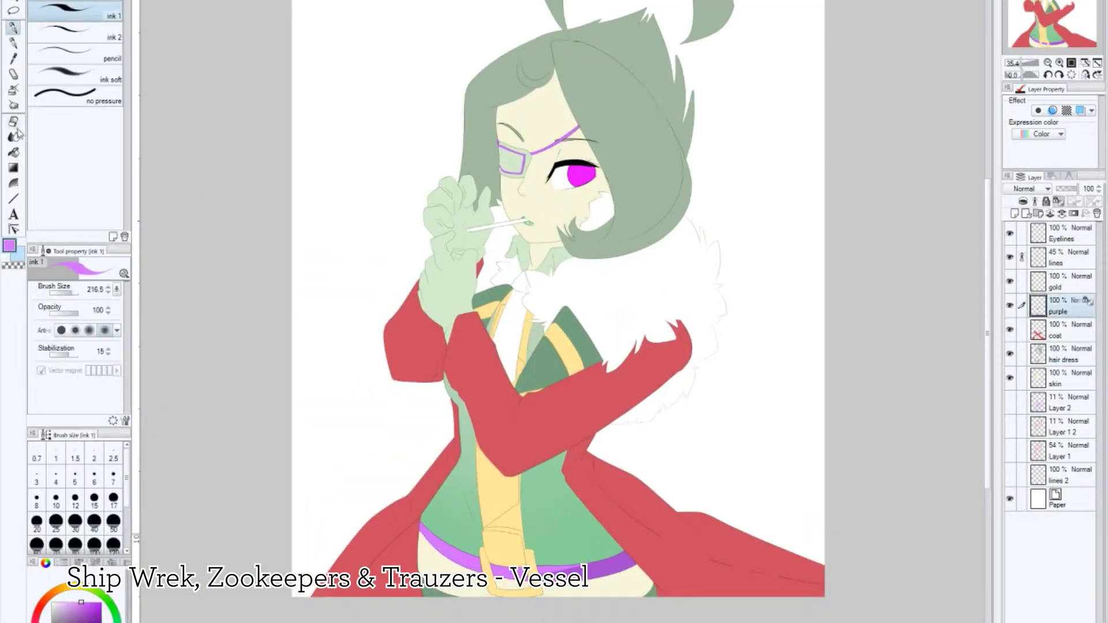
Step: Add a layer named black and fluff and fill the large fur collar with bright red
click(14, 10)
click(1014, 214)
click(14, 152)
click(623, 289)
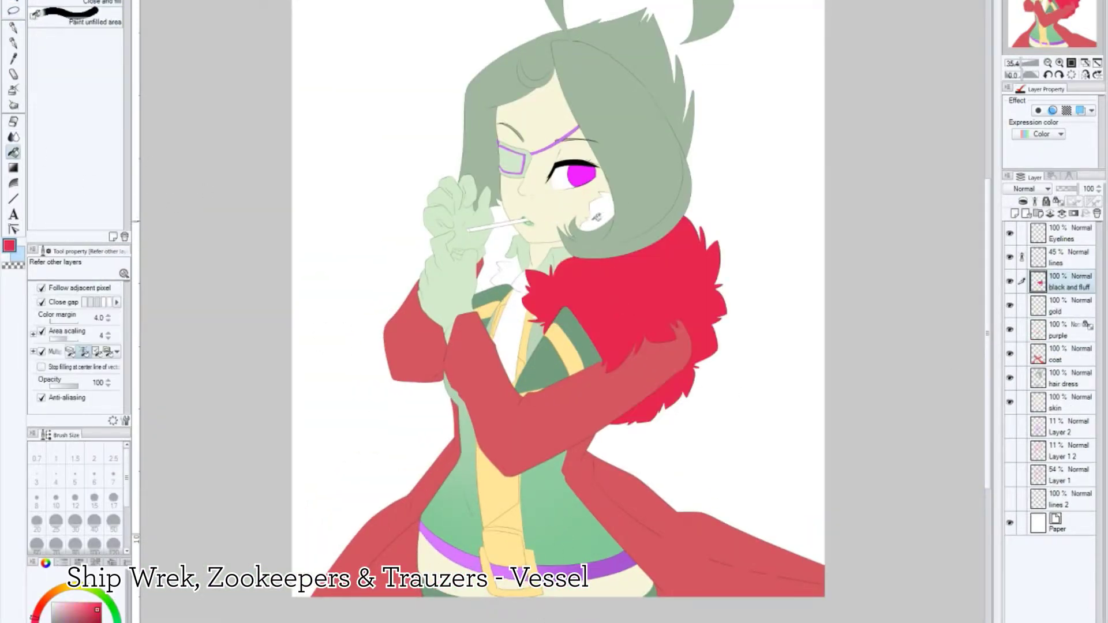
Step: Fill the remaining fur patches beside the neck and cheek with bright red and rename the layer fluff
click(511, 243)
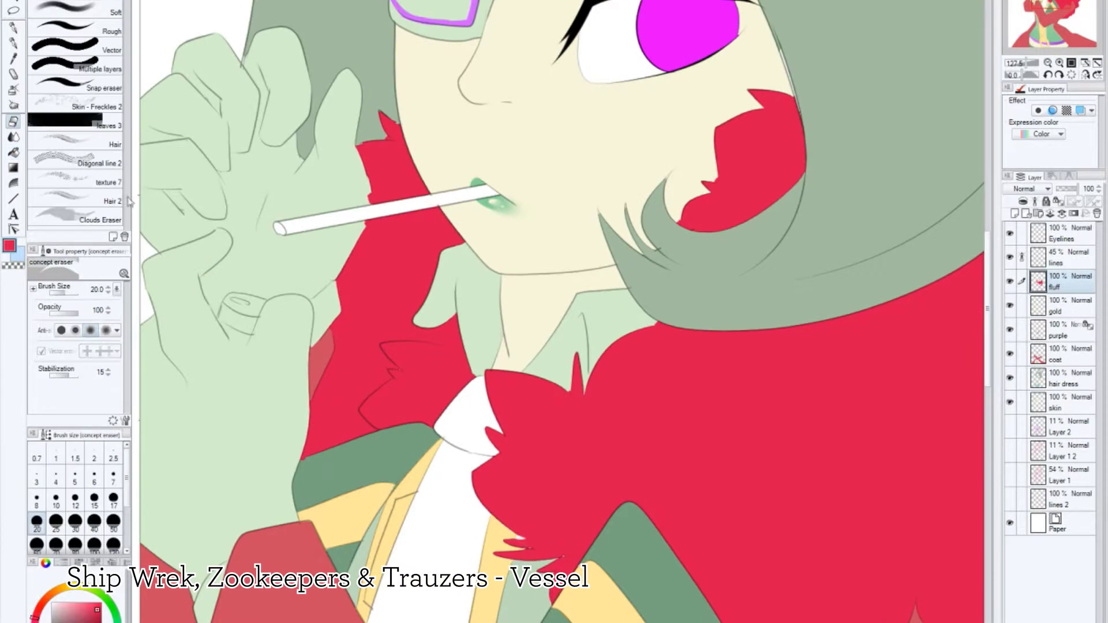
key(p)
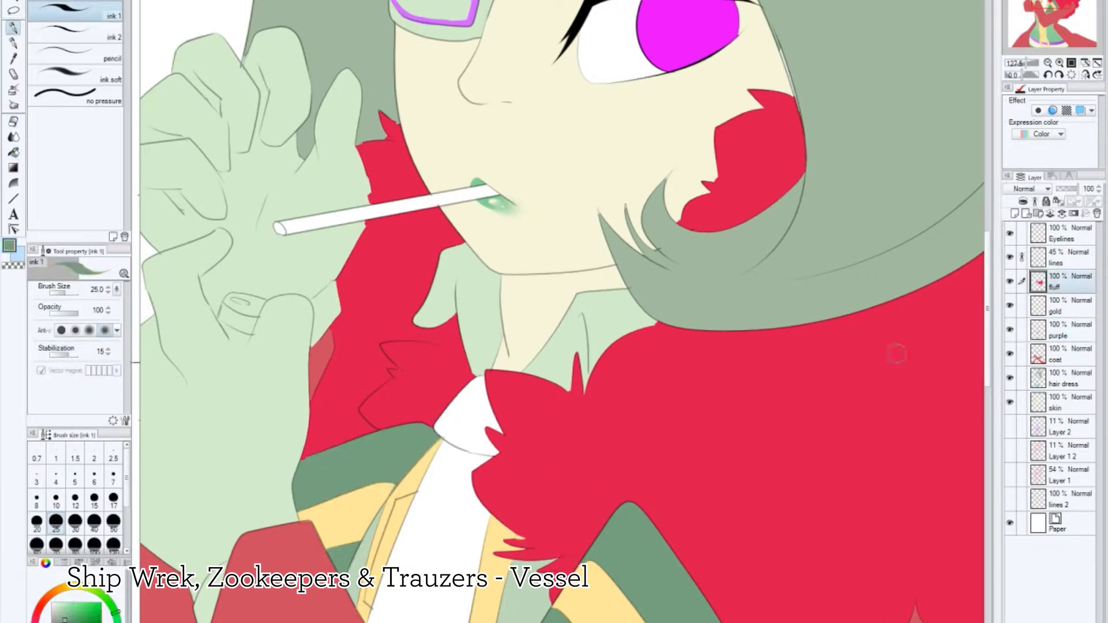
key(e)
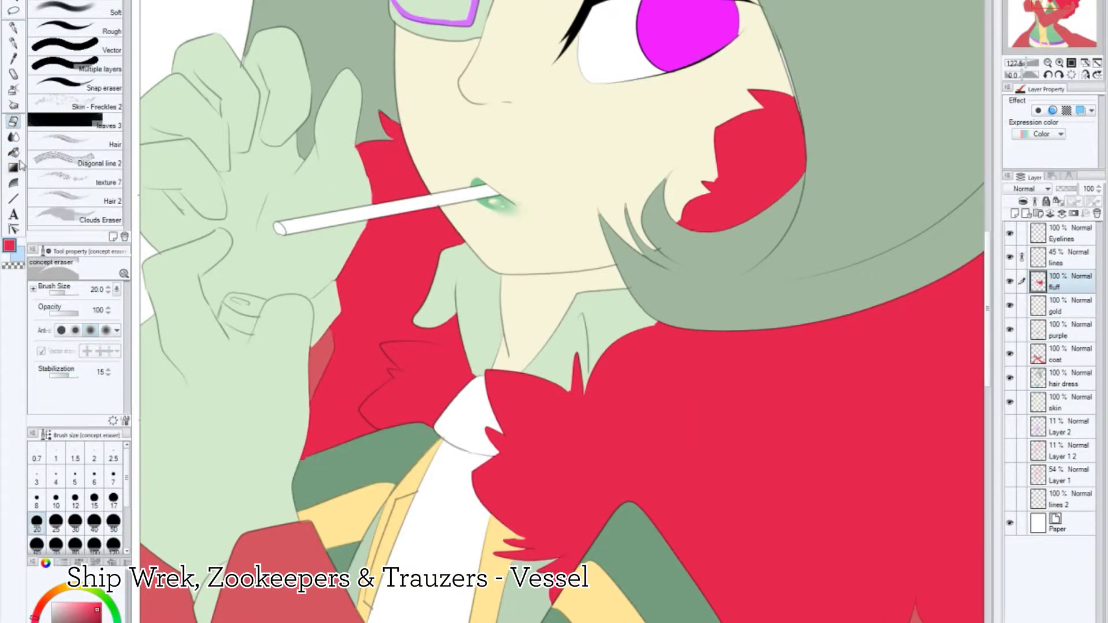
Step: Colour the finger ring gold with a dark brown band and the cigarette pale pink with a dark tip
key(g)
key(alt+bracketleft)
key(alt+bracketleft)
key(alt+bracketleft)
click(254, 321)
click(248, 305)
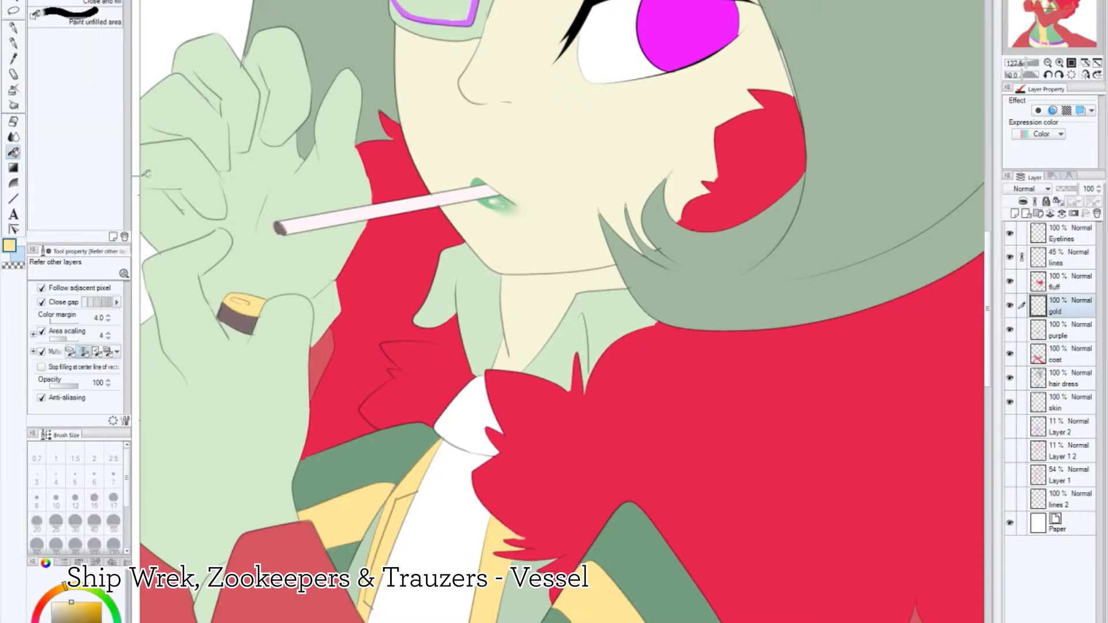
Step: Paint the mouth end of the cigarette orange-brown as its filter
key(p)
mouse_move(519, 311)
mouse_down()
mouse_move(707, 311)
mouse_move(693, 312)
mouse_up()
key(alt+bracketright)
key(alt+bracketright)
key(alt+bracketright)
click(1071, 362)
alt+click(589, 201)
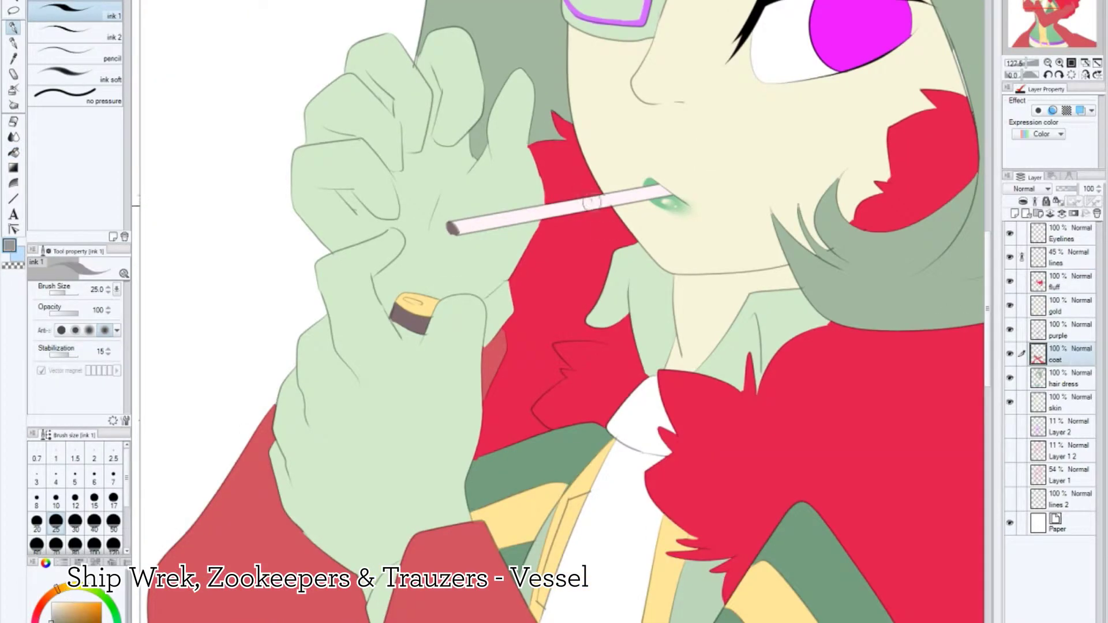
key(ctrl+0)
Step: Rename the purple layer to purple black and fill the tie with dark grey on it
click(1026, 214)
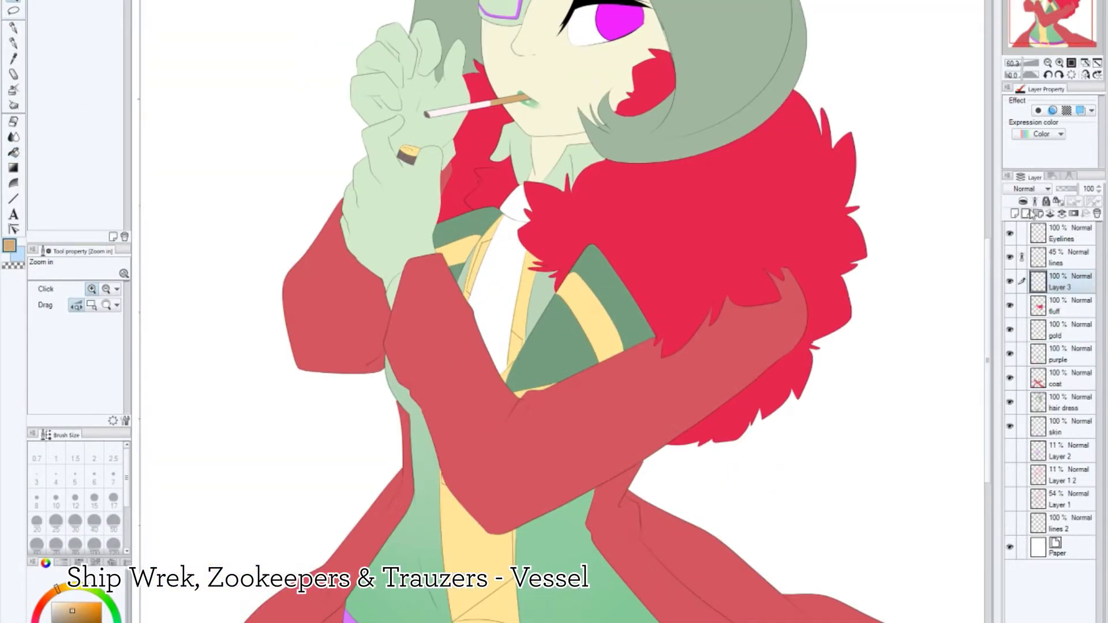
ctrl+click(1011, 361)
key(shift+alt+e)
key(p)
key(ctrl+plus)
key(ctrl+plus)
key(ctrl+plus)
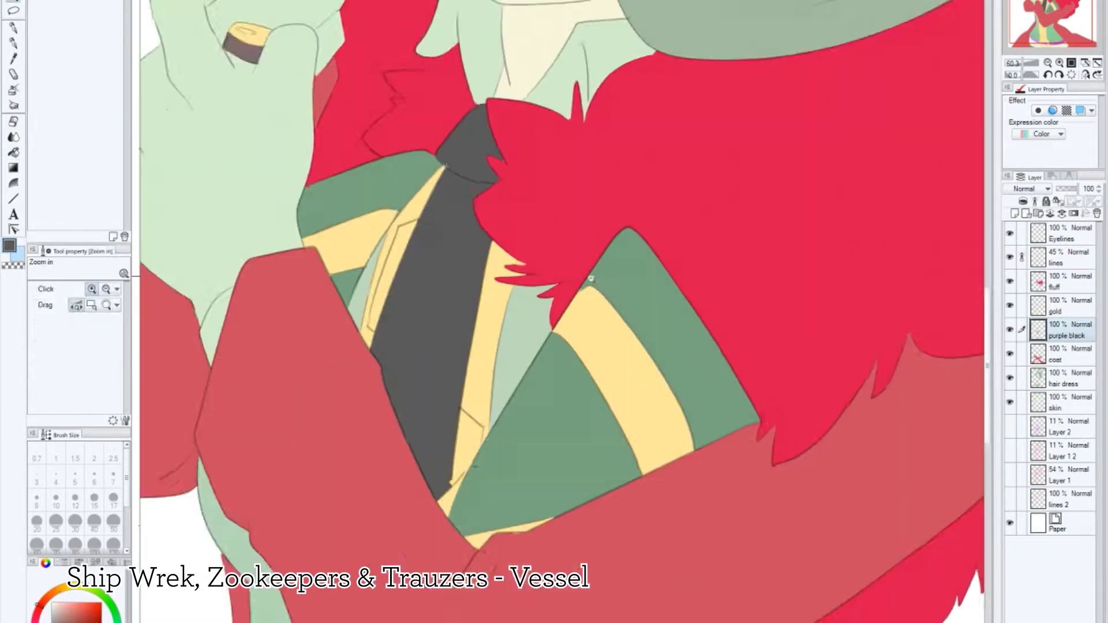
Step: Touch up the line art around the tie and the lapel's lower edge on the lines layer
key(e)
ctrl+click(424, 535)
key(p)
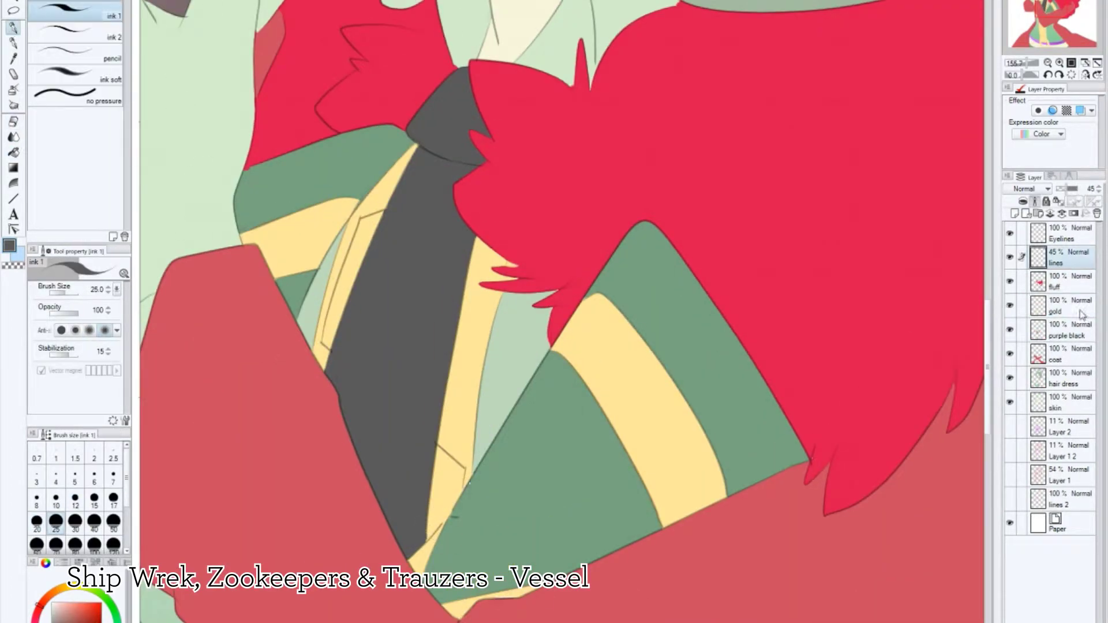
ctrl+click(491, 493)
key(e)
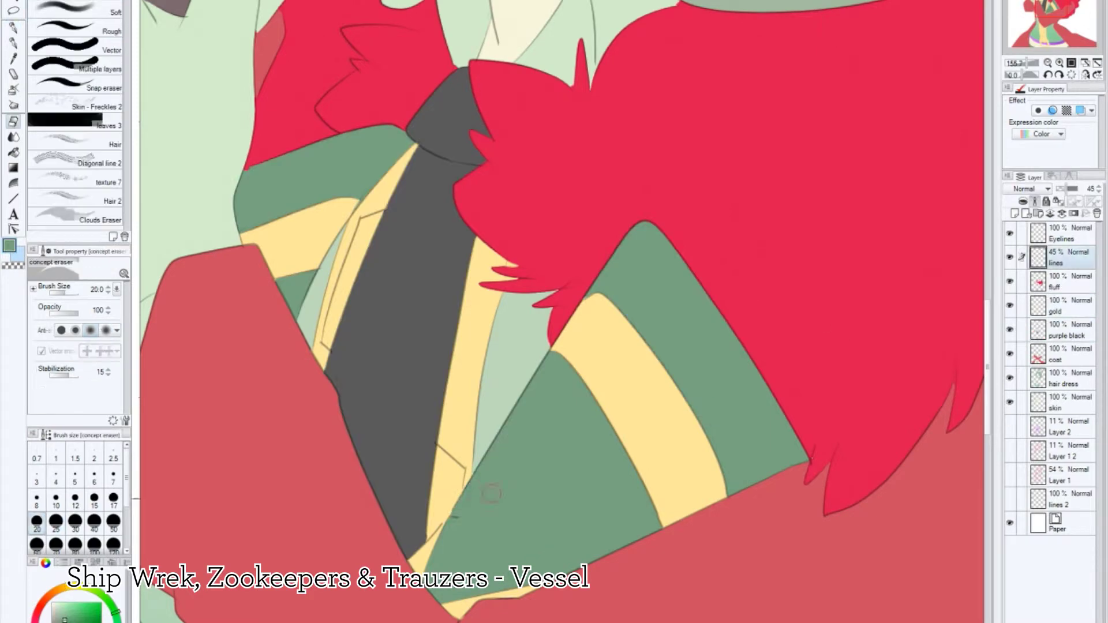
key(p)
Step: Outline and fill the shirt collar's trim with the eye's magenta on the purple black layer
scroll(403, 289, up, 5)
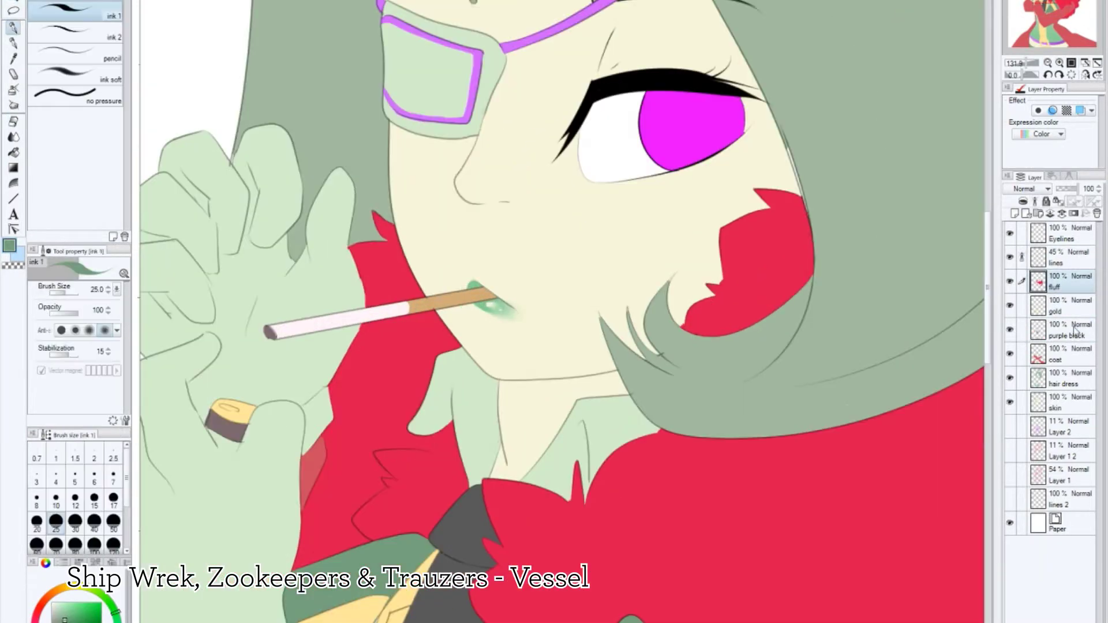
ctrl+click(617, 151)
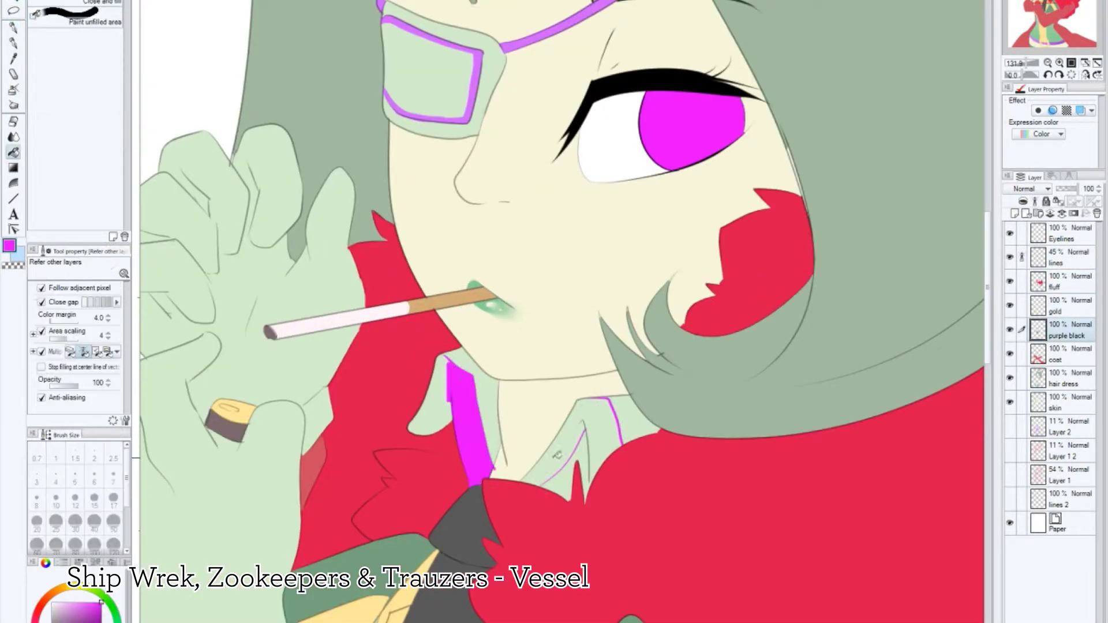
key(ctrl+0)
Step: Touch up the coat's edge behind the waist on the coat layer and trim the fur beside the elbow
double_click(16, 32)
click(14, 27)
ctrl+click(845, 167)
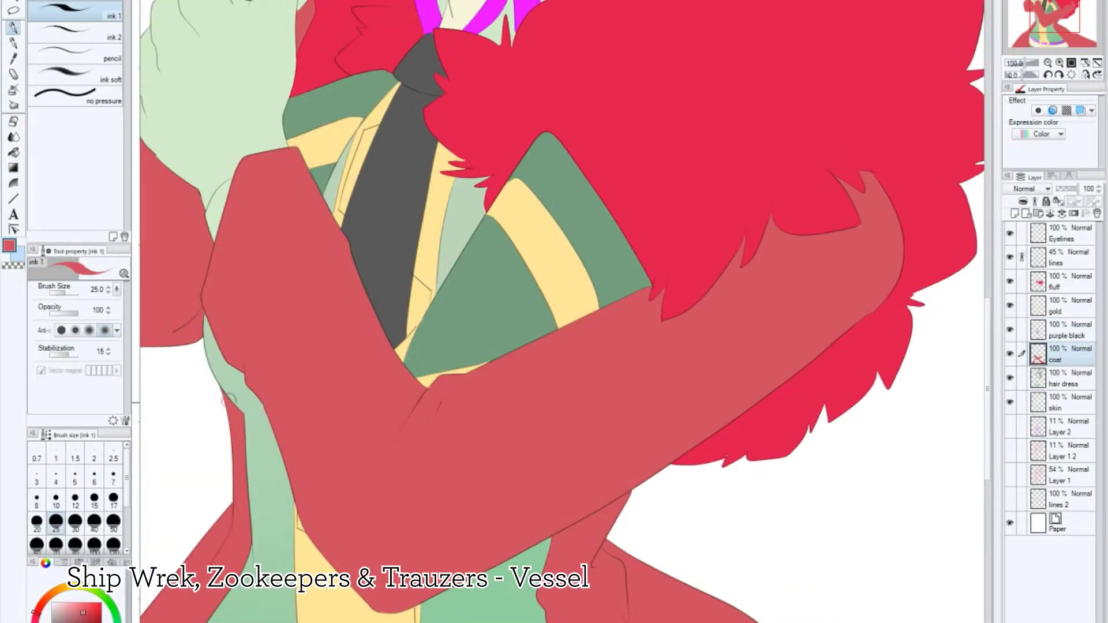
ctrl+click(943, 382)
key(e)
scroll(877, 161, right, 3)
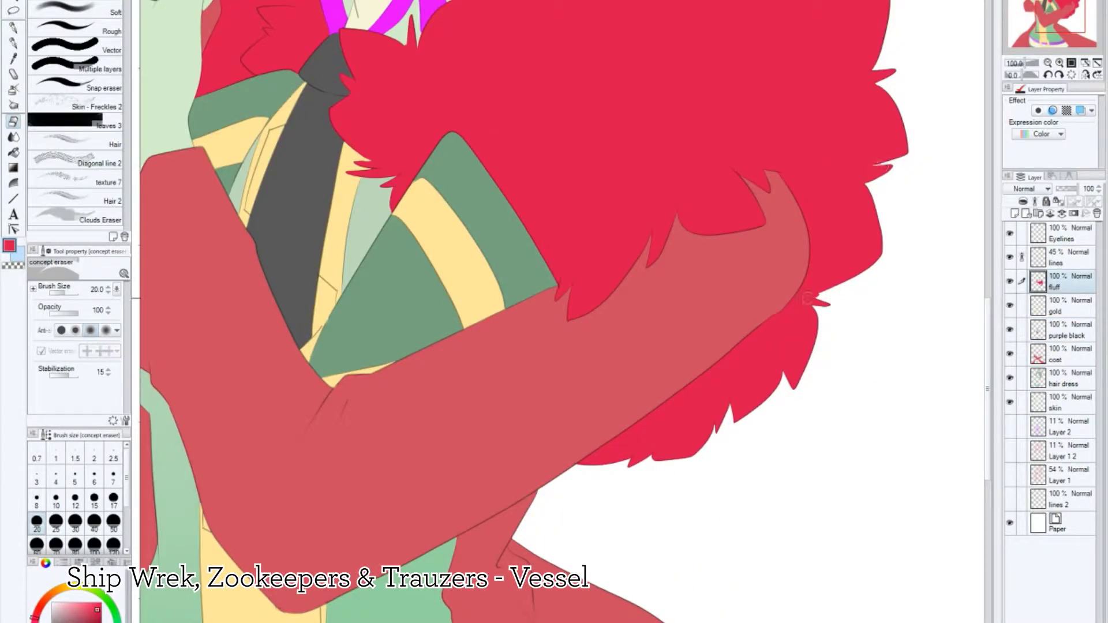
Step: Paint a thin magenta stripe along both coat sleeves on the purple black layer with a size 25 pen
key(p)
scroll(554, 311, up, 3)
scroll(554, 312, down, 5)
ctrl+click(271, 374)
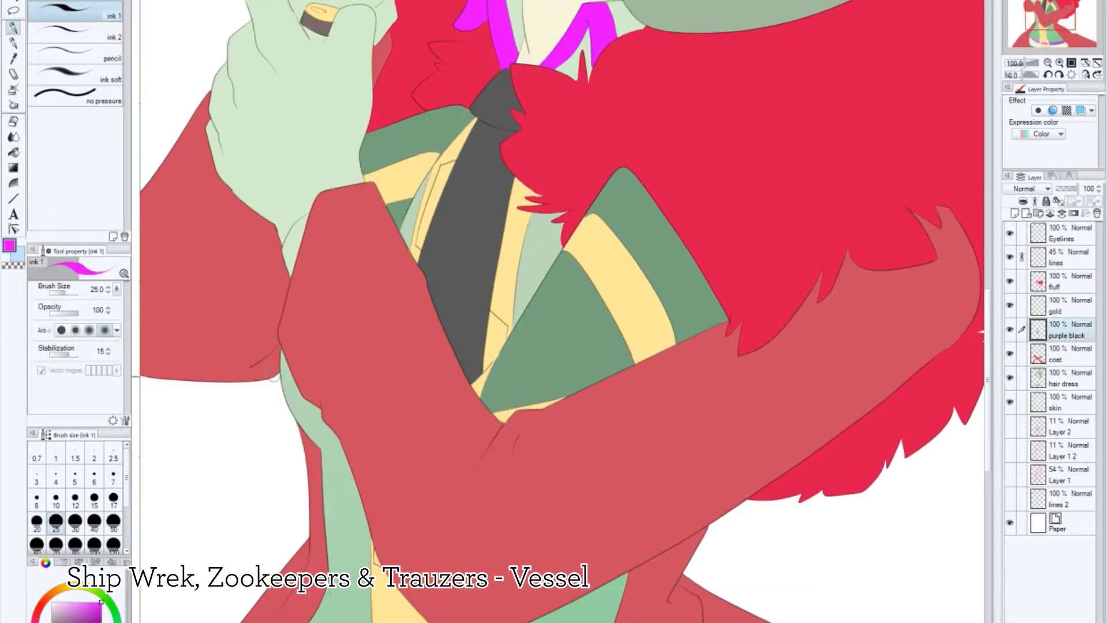
scroll(946, 277, down, 3)
scroll(946, 276, down, 5)
scroll(594, 384, up, 4)
Step: Fill the coat's inner lining on both sides of the hips with dark navy on the fluff layer
key(g)
click(1015, 285)
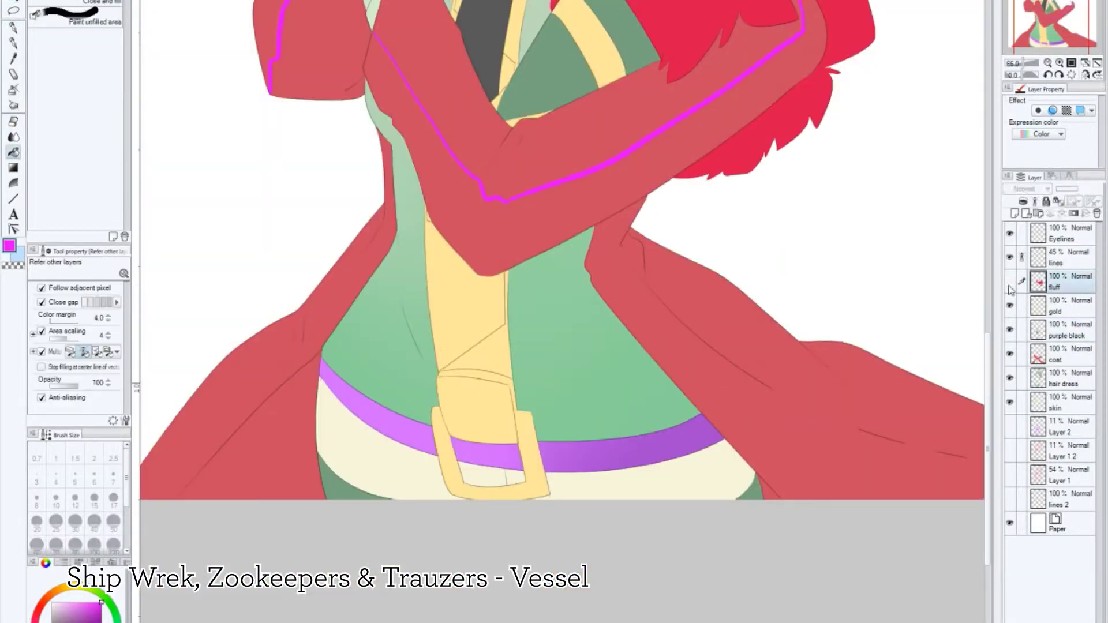
click(248, 456)
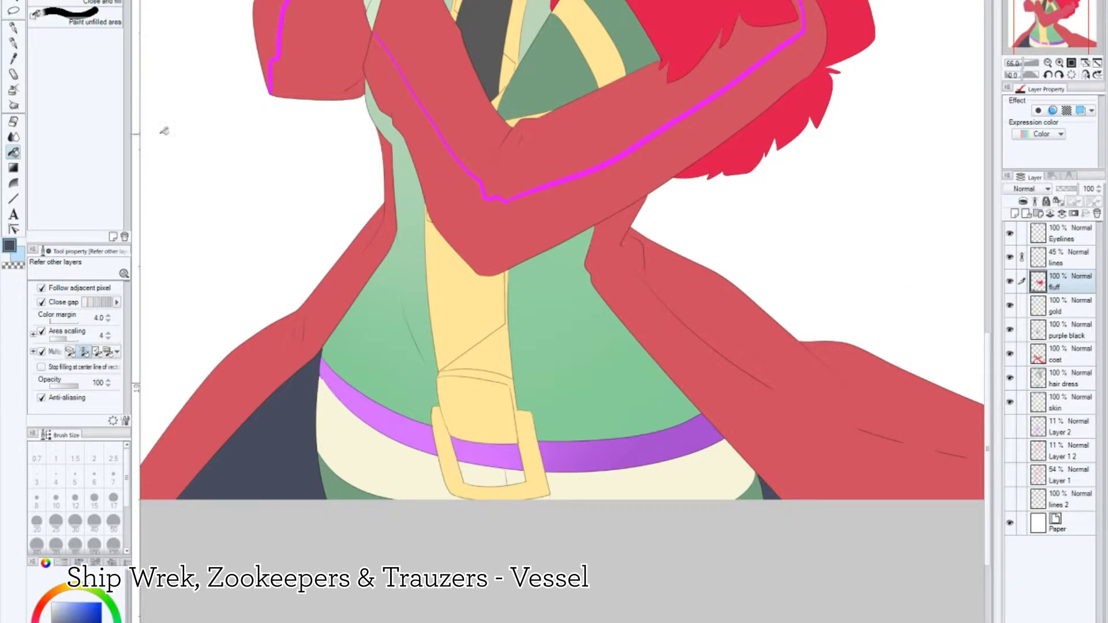
key(p)
scroll(287, 267, up, 3)
ctrl+click(287, 266)
scroll(288, 266, down, 5)
scroll(710, 219, up, 1)
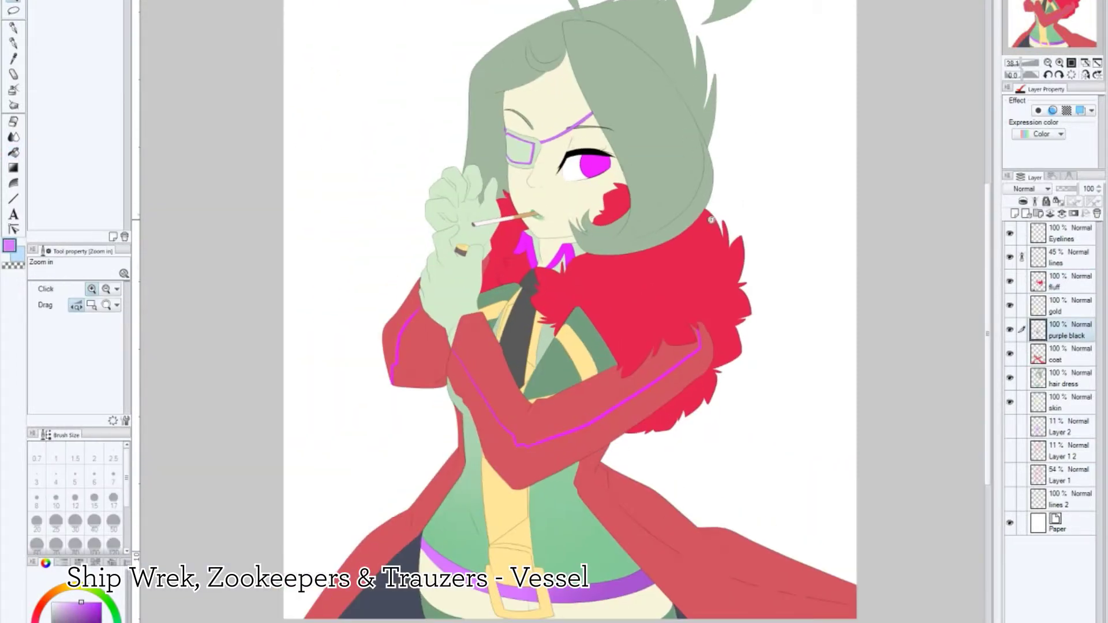
scroll(736, 337, up, 4)
key(p)
ctrl+click(601, 345)
scroll(601, 345, down, 4)
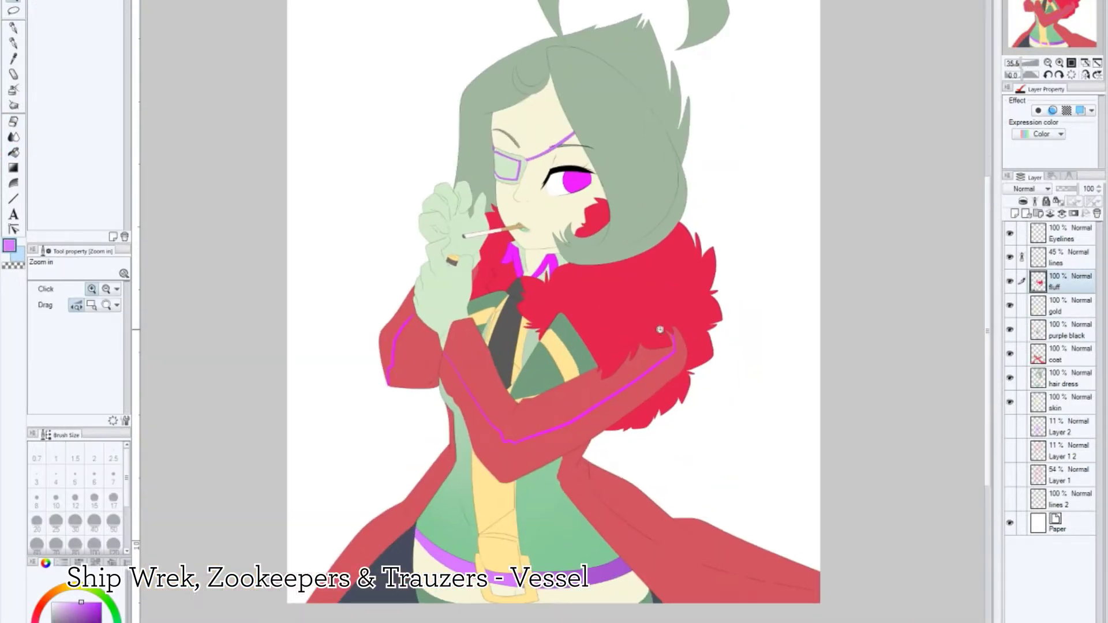
Step: Lock the Eyelines layer's transparent pixels and recolour the eyebrow lines grey-green
scroll(629, 157, up, 5)
ctrl+click(629, 157)
ctrl+click(582, 257)
scroll(582, 257, down, 4)
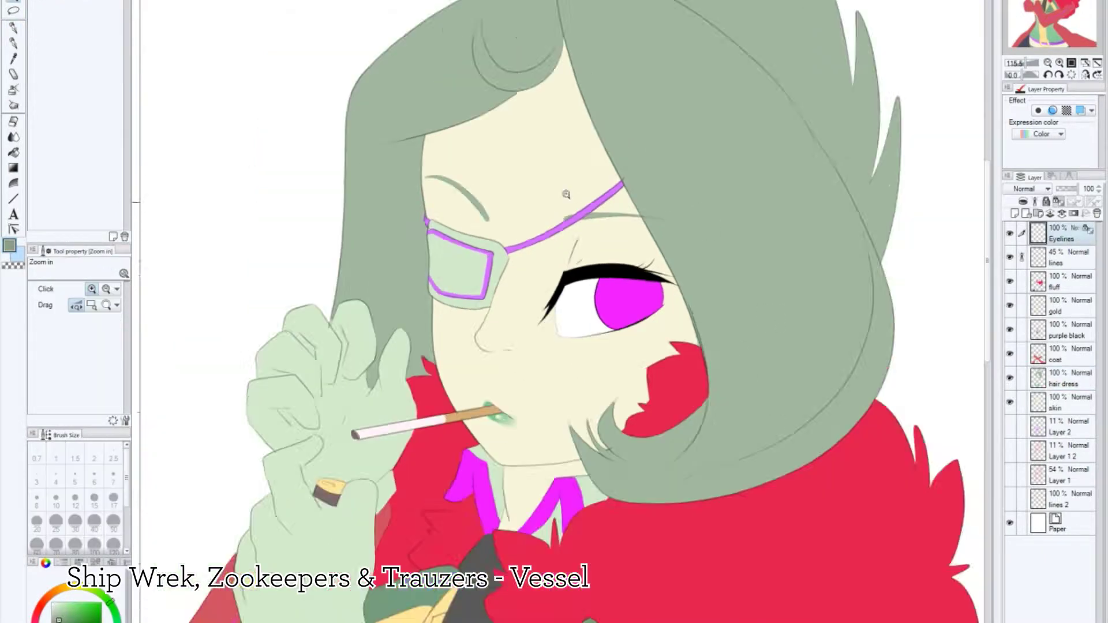
Step: Clean up the hair colour's edges on the hair dress layer with the eraser
scroll(650, 122, up, 5)
ctrl+click(651, 122)
key(e)
scroll(621, 120, down, 5)
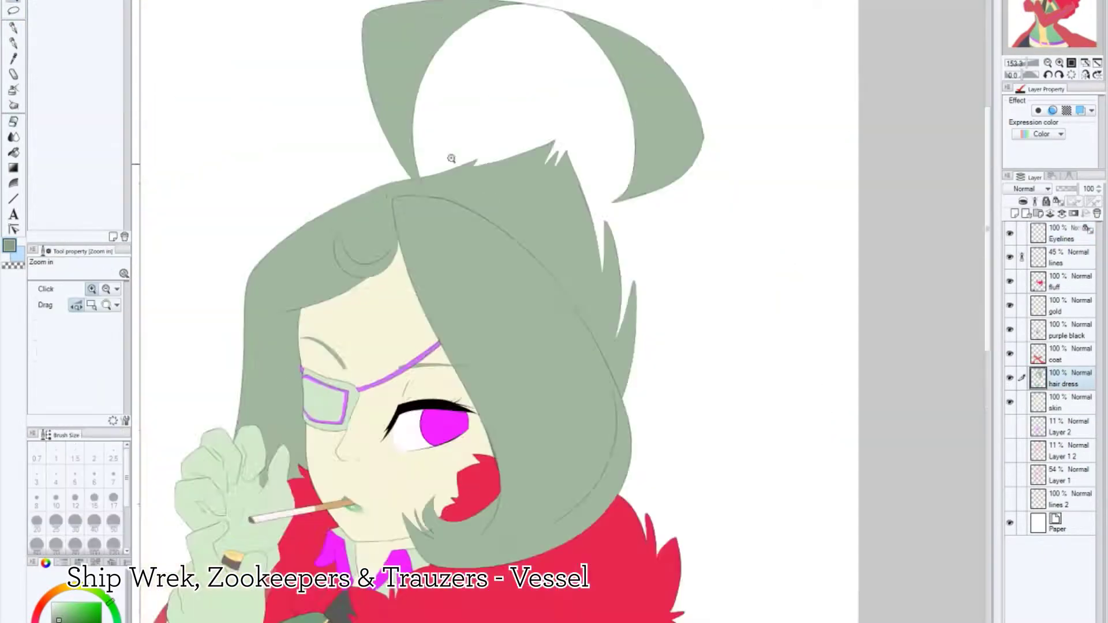
Step: Add a layer clipped to hair dress and paint muted purple shadows across the lower hair, blurring their lower edge
scroll(622, 120, up, 4)
click(1015, 213)
key(p)
click(68, 616)
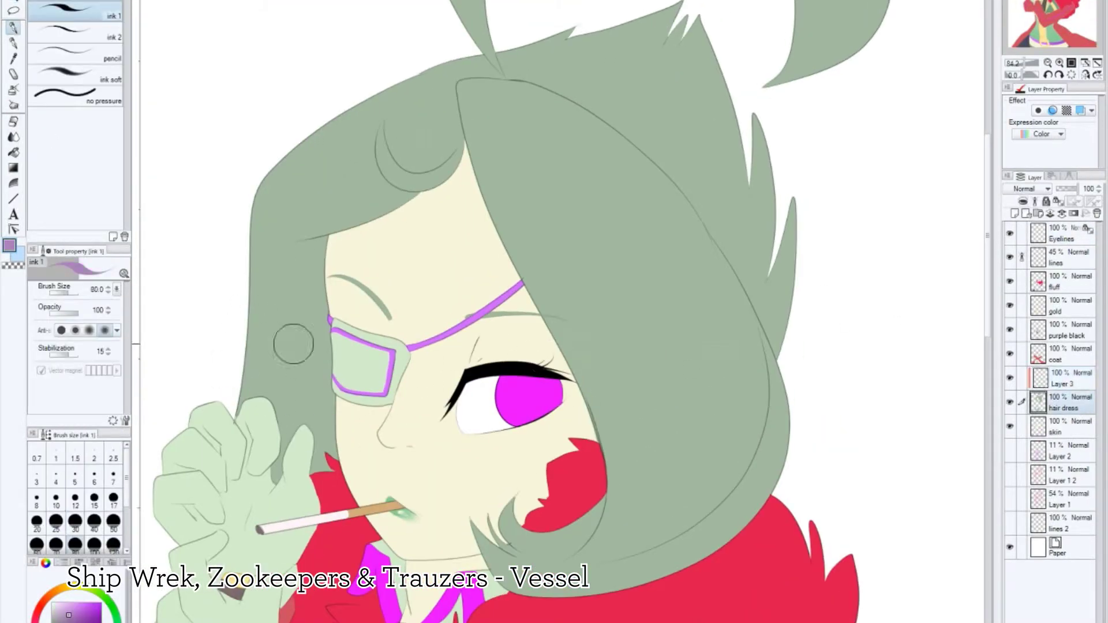
click(14, 149)
key(p)
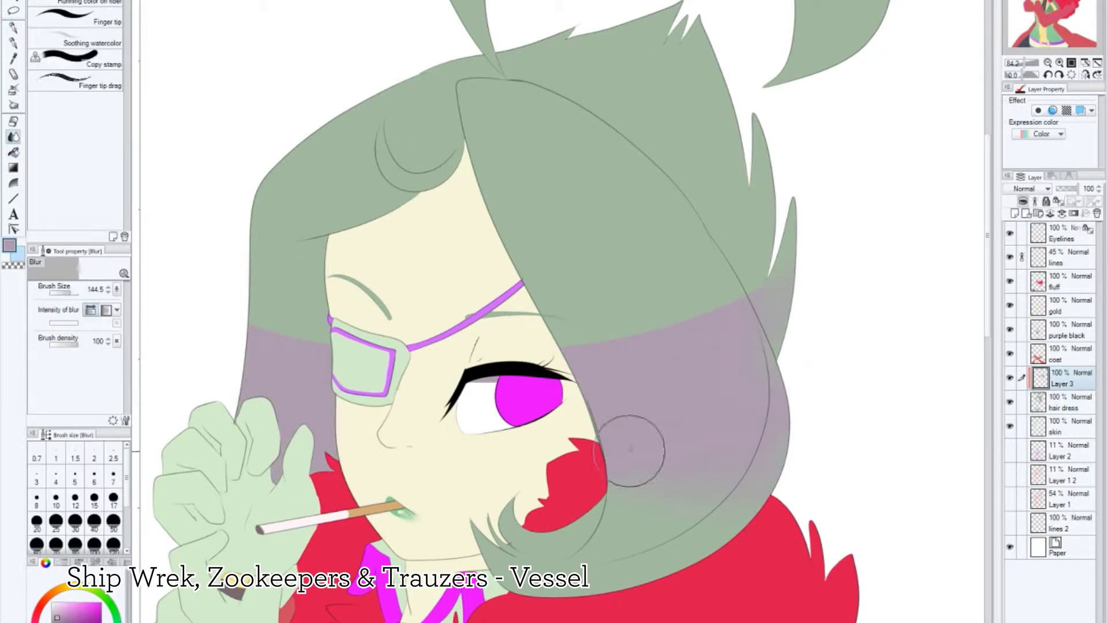
Step: Paint muted purple shadows on the chin curl, the fringe strands and the back of the hair
drag(513, 545, 587, 497)
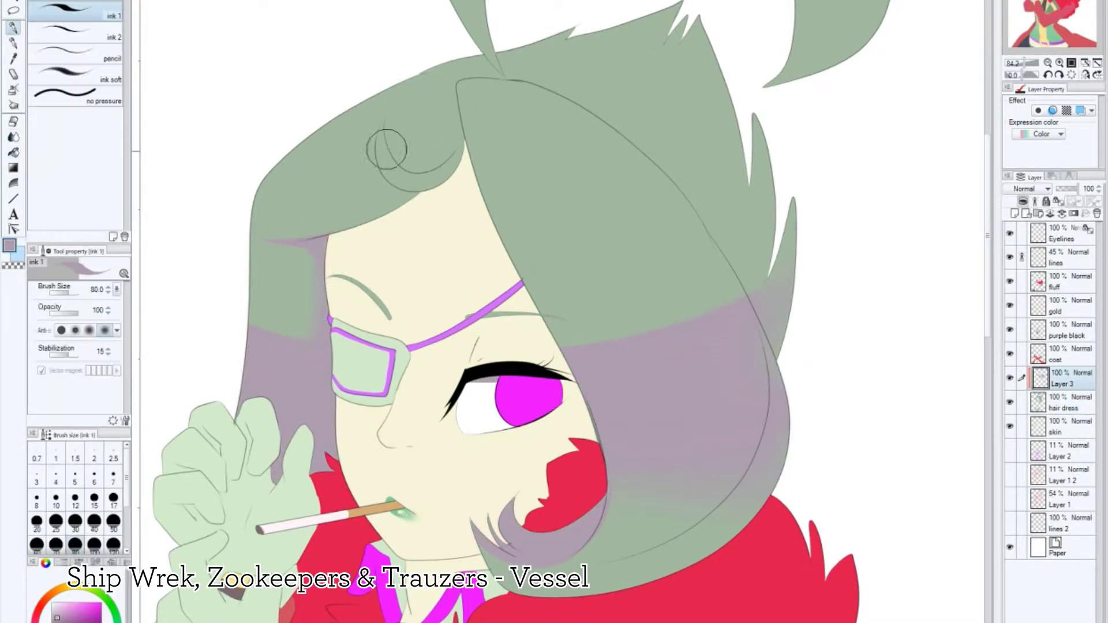
drag(562, 329, 605, 295)
drag(724, 85, 661, 135)
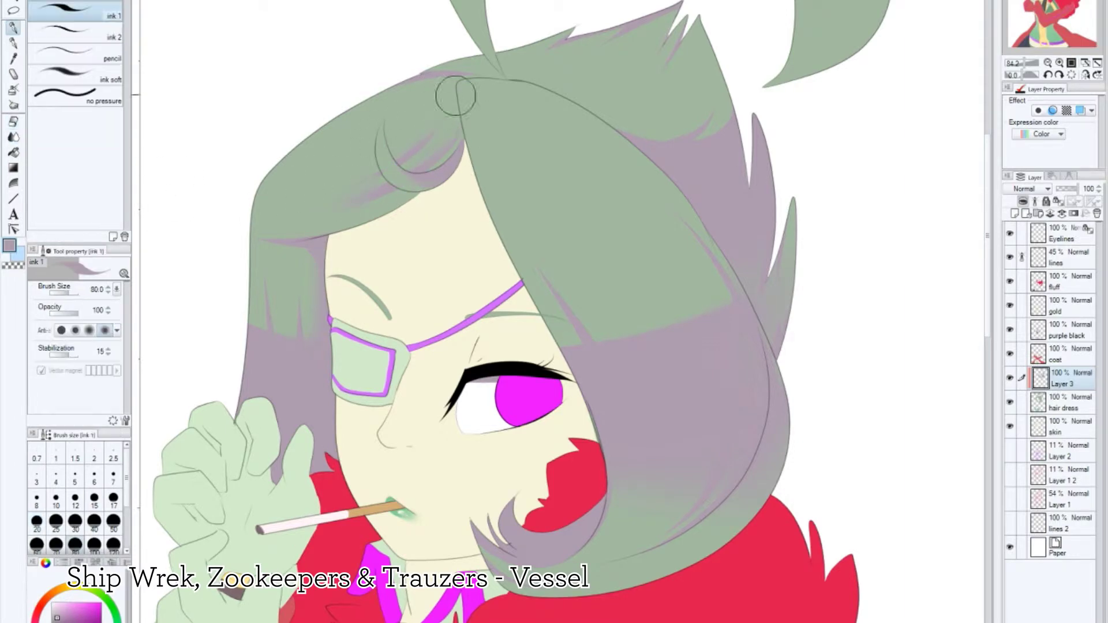
Step: Set the shadow layer to Multiply and shade the vest along its folds, the belt and the coat edges
scroll(428, 513, down, 5)
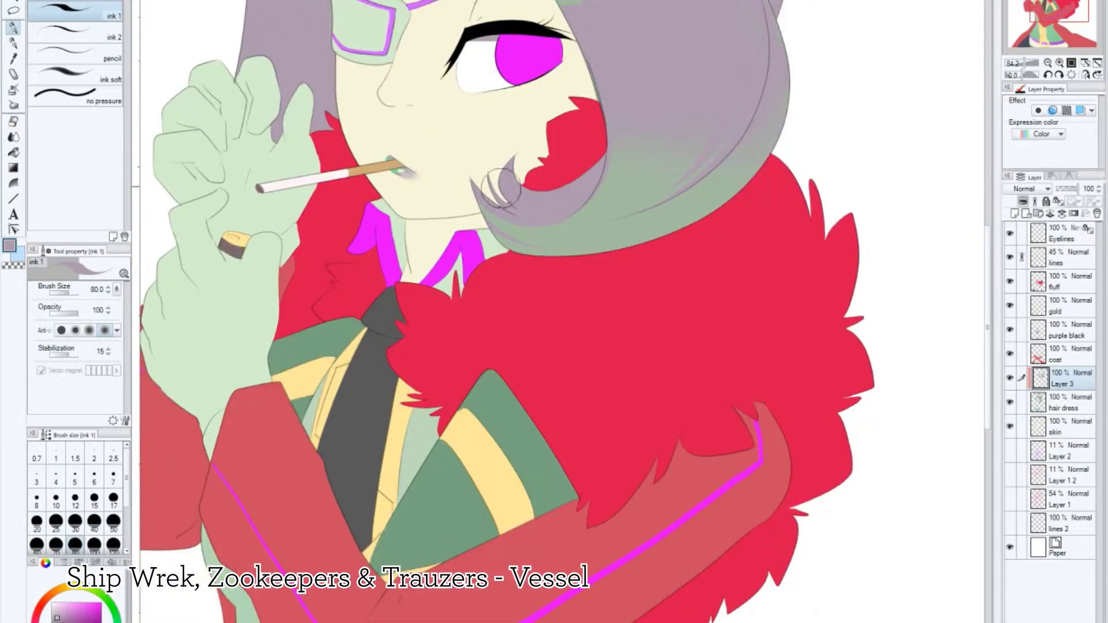
scroll(490, 125, up, 5)
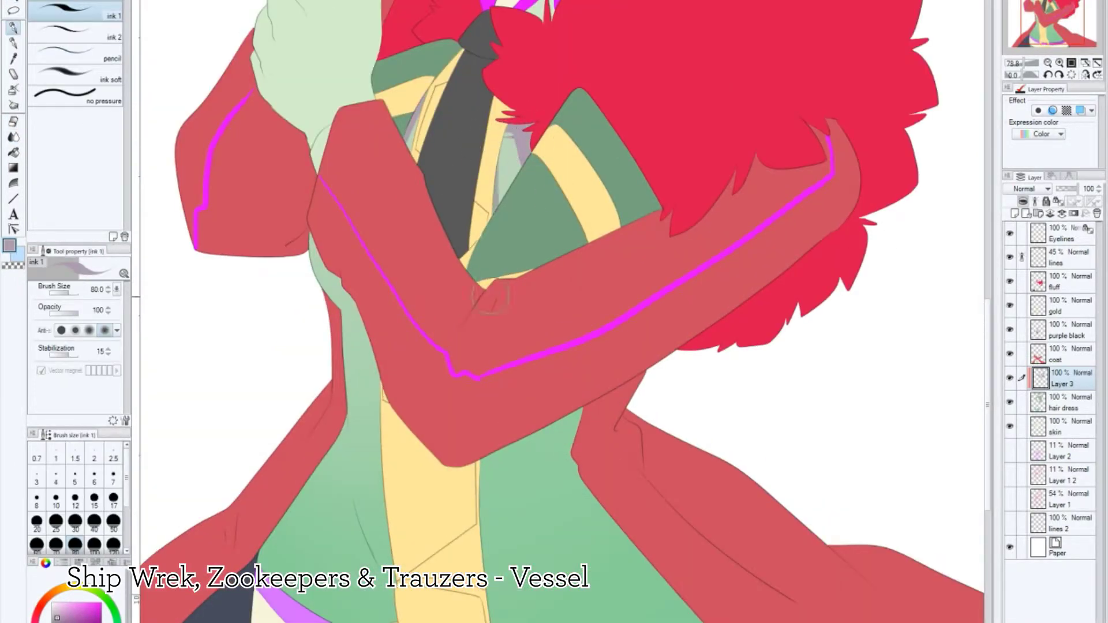
scroll(413, 375, down, 3)
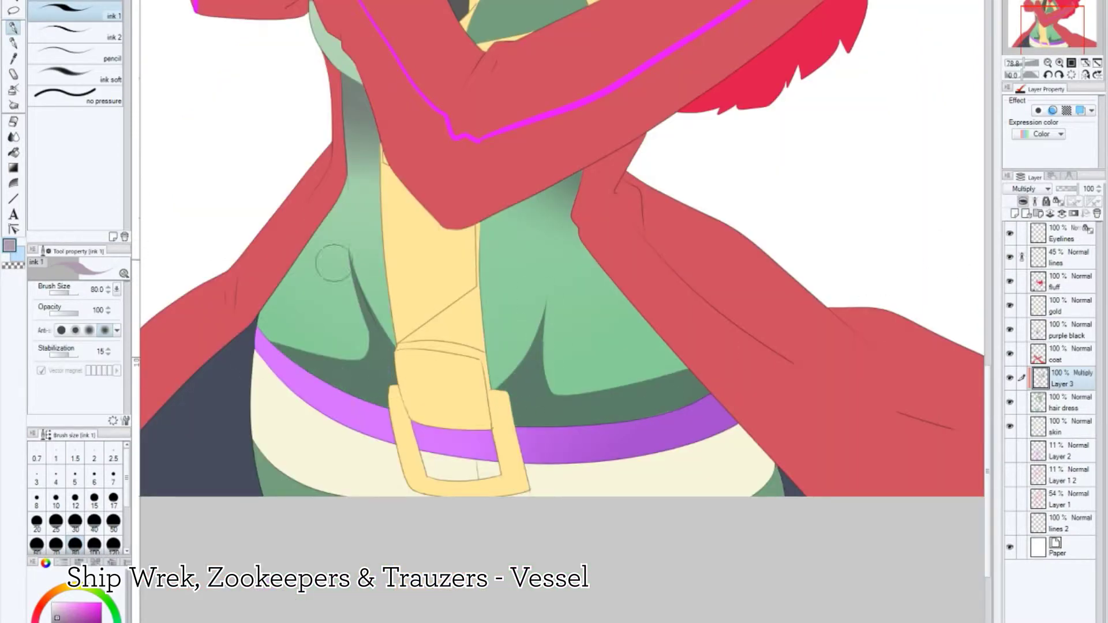
mouse_move(554, 399)
mouse_down()
mouse_move(635, 383)
mouse_move(577, 400)
mouse_up()
drag(600, 324, 537, 381)
drag(346, 196, 266, 346)
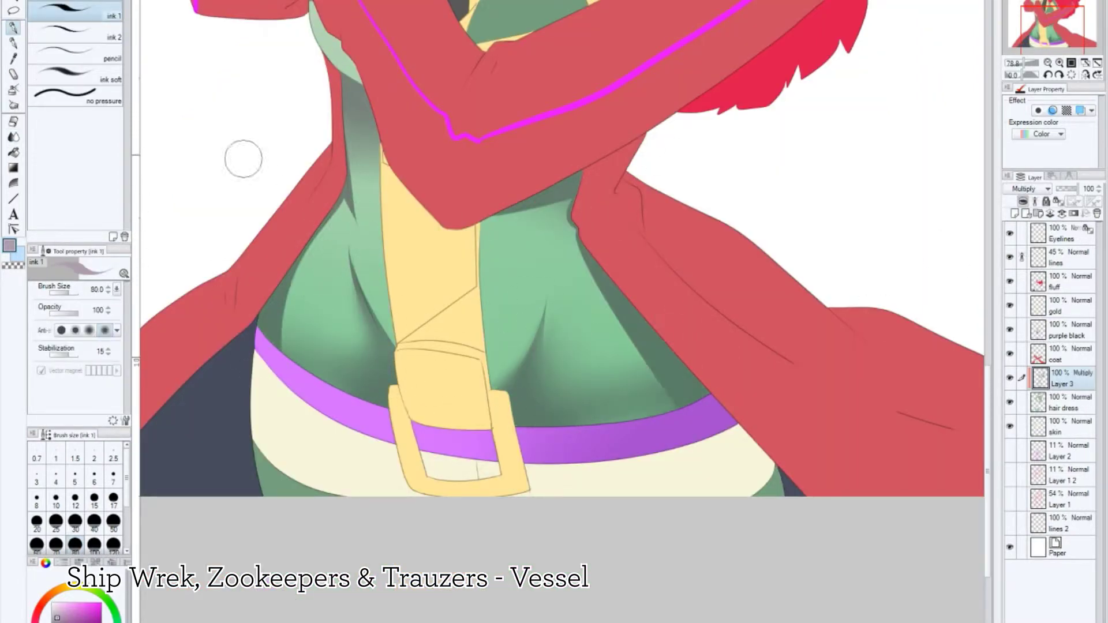
Step: Erase thin light strands into the shadow of the large side hair and soften them with Blur
key(e)
scroll(294, 323, down, 4)
scroll(520, 216, up, 3)
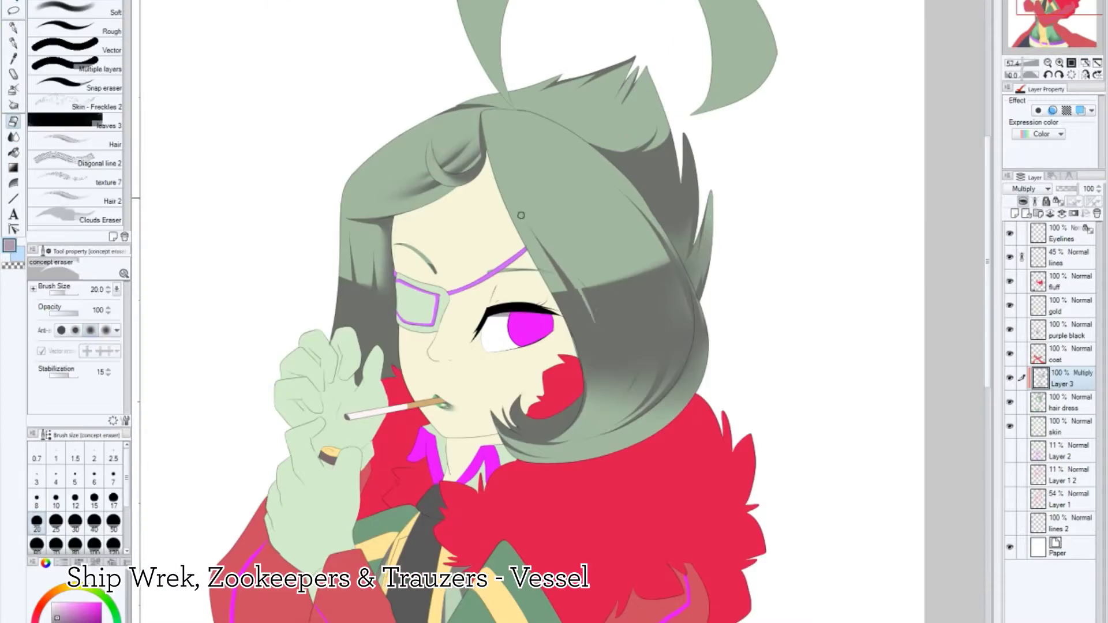
key(j)
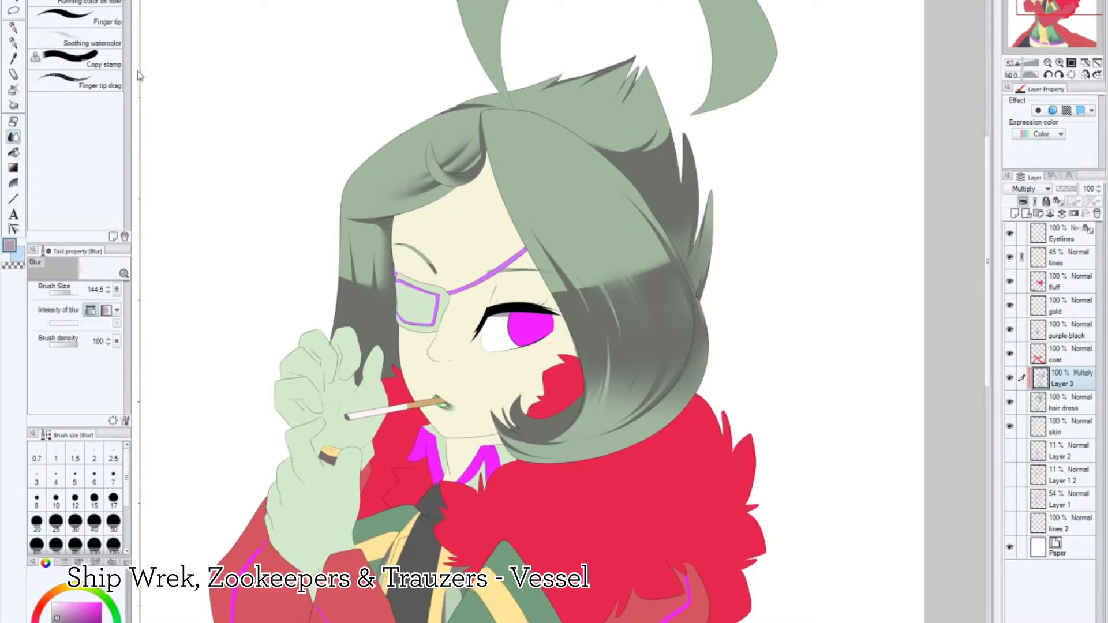
Step: Shade the two long curved strands on top of the head and blur the shadow's edges
drag(577, 70, 692, 174)
drag(404, 35, 490, 115)
drag(433, 23, 491, 51)
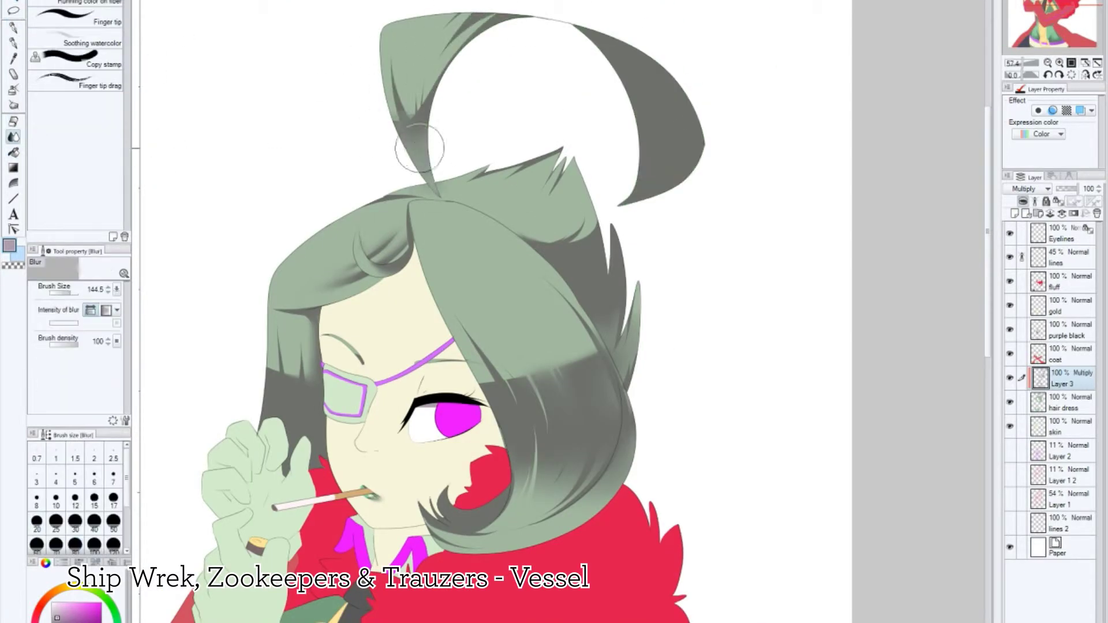
Step: Rename the shadow layer hard, add a clipped Multiply layer above it and paint purple hair shading blurred at size 600
key(p)
scroll(362, 292, down, 2)
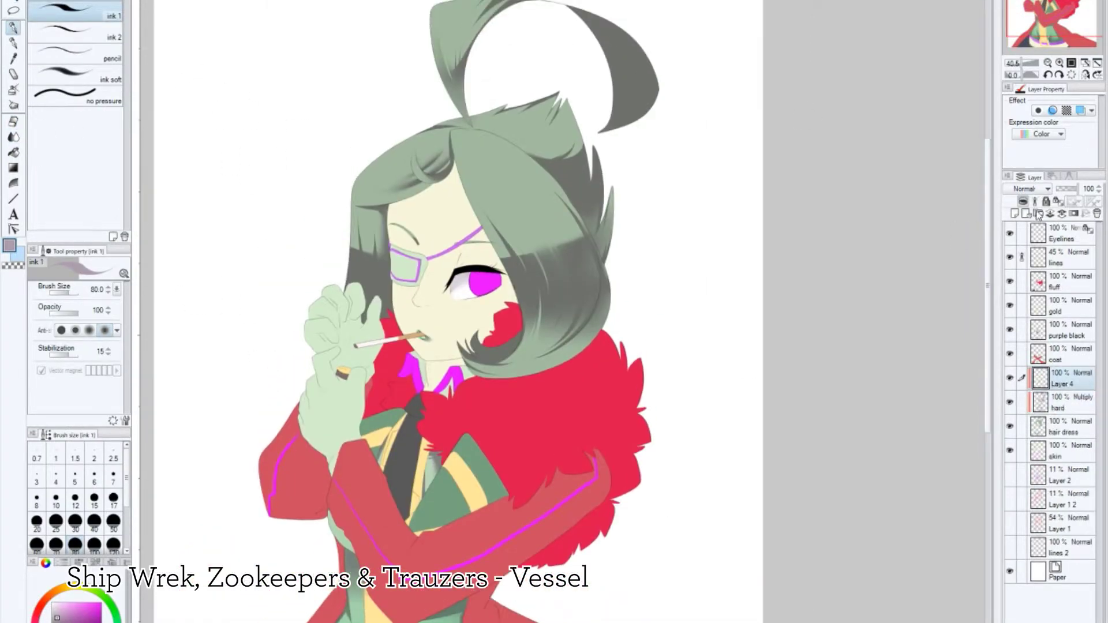
mouse_move(613, 223)
mouse_down()
mouse_move(511, 99)
mouse_move(531, 112)
mouse_move(494, 104)
mouse_up()
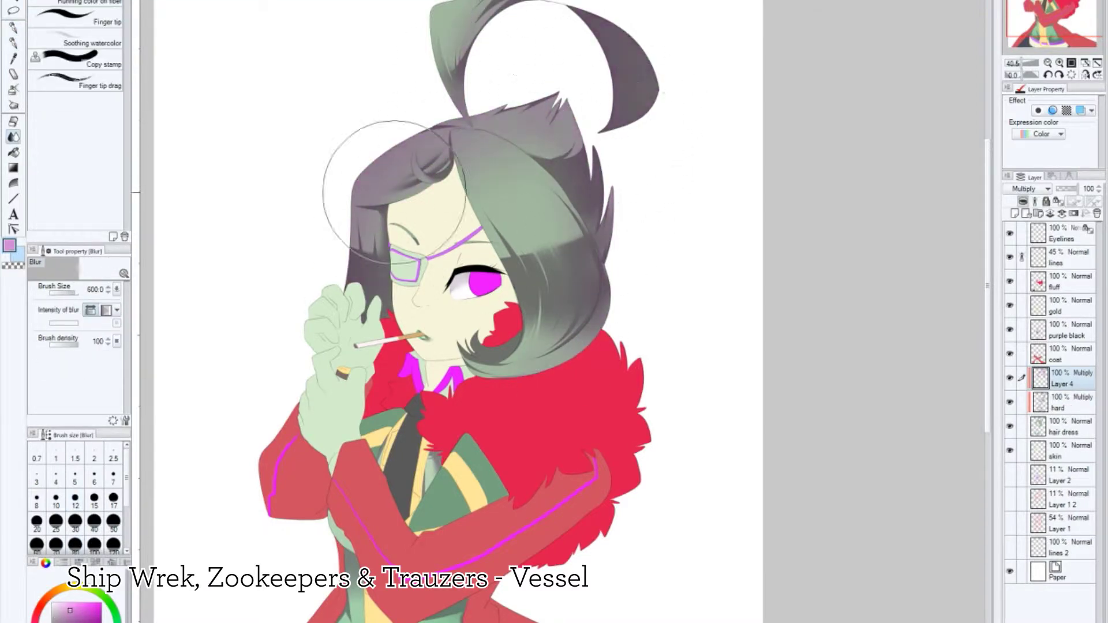
scroll(394, 488, down, 5)
key(j)
scroll(944, 264, up, 5)
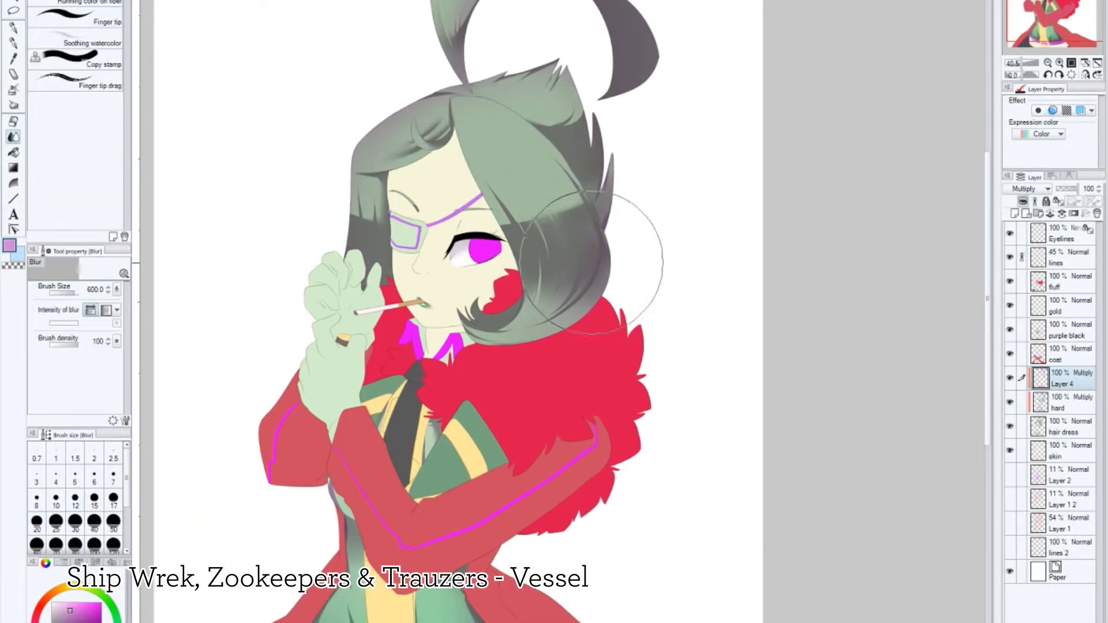
Step: Add a clipped Add (Glow) layer above the hair shading and paint pale yellow highlights on the hair, tapering with the eraser and Blur
scroll(981, 323, down, 2)
scroll(988, 339, up, 1)
key(p)
key(ctrl+shift+n)
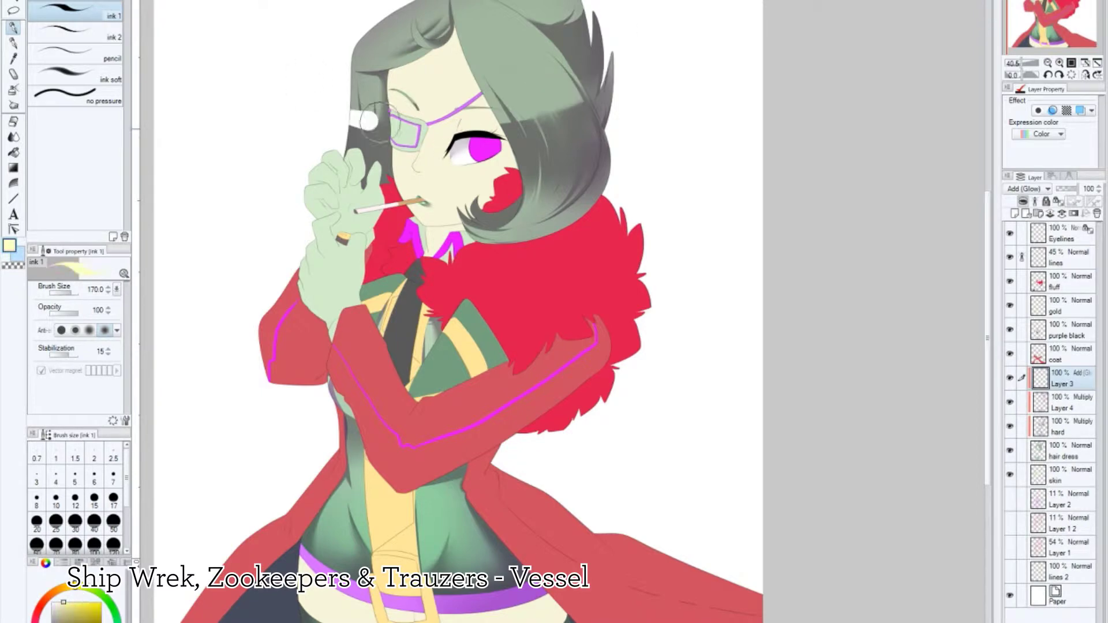
mouse_move(375, 119)
mouse_down()
mouse_move(566, 115)
mouse_move(375, 115)
mouse_move(551, 116)
mouse_up()
key(e)
scroll(507, 87, up, 3)
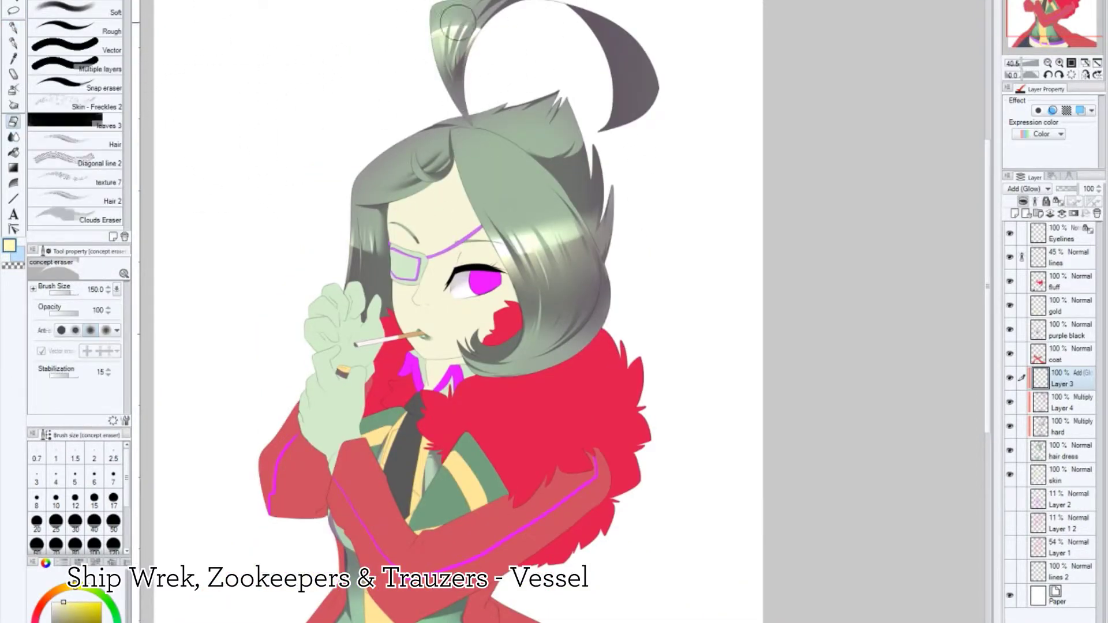
scroll(456, 21, down, 5)
key(j)
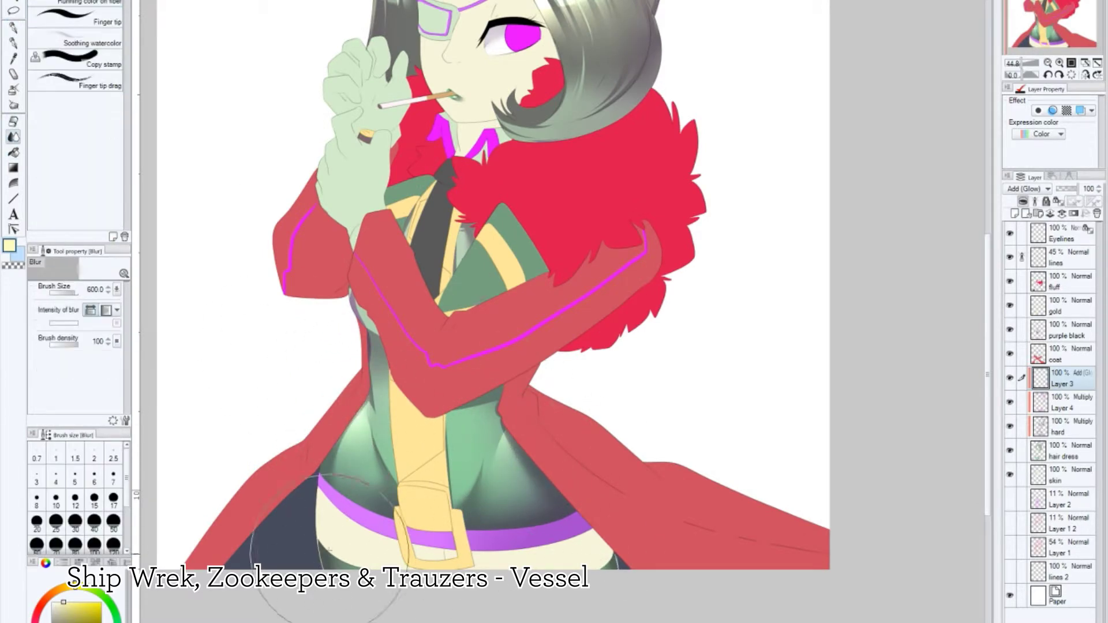
scroll(955, 290, up, 3)
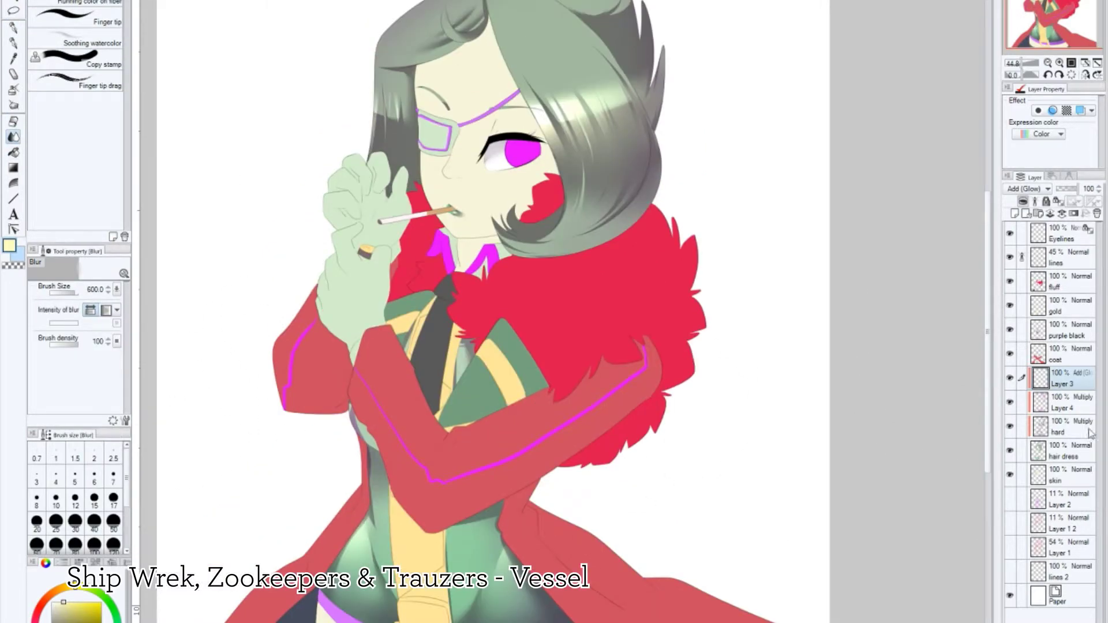
Step: Add a clipped Multiply layer above the skin layer and shade the forehead and neck in pink, softening the forehead with Blur
click(1065, 475)
key(ctrl+shift+n)
key(p)
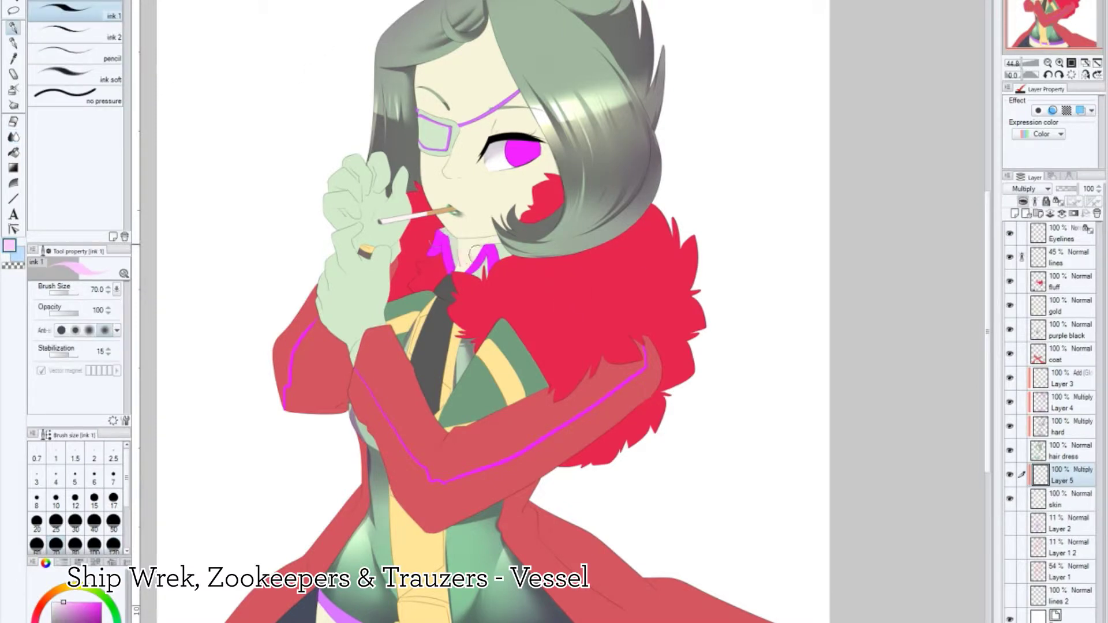
drag(461, 256, 495, 245)
drag(466, 45, 471, 108)
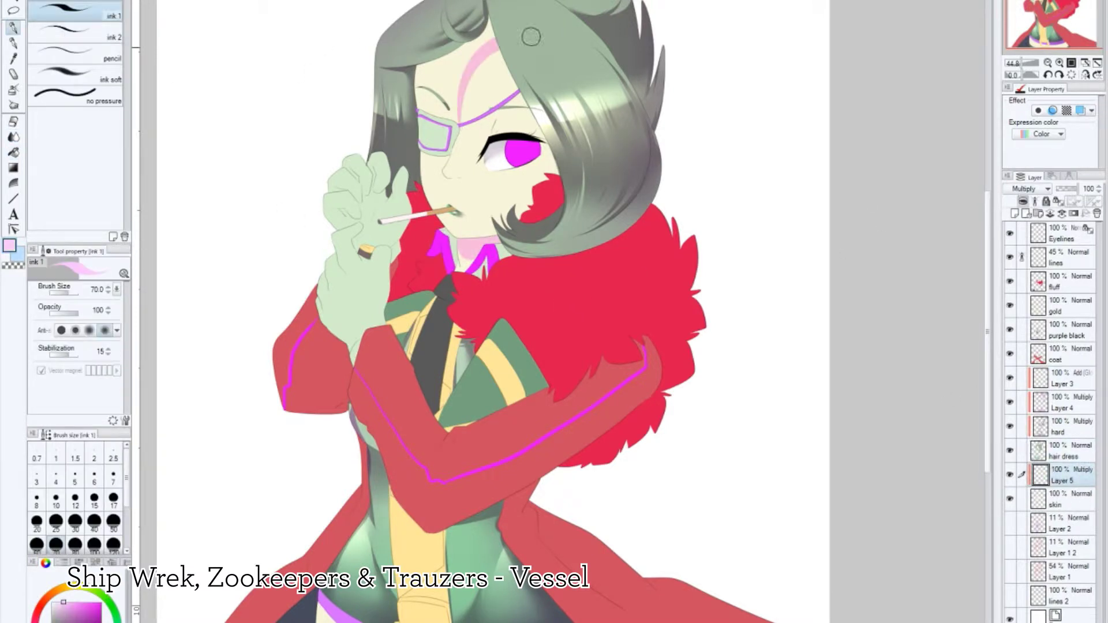
key(j)
drag(453, 231, 483, 77)
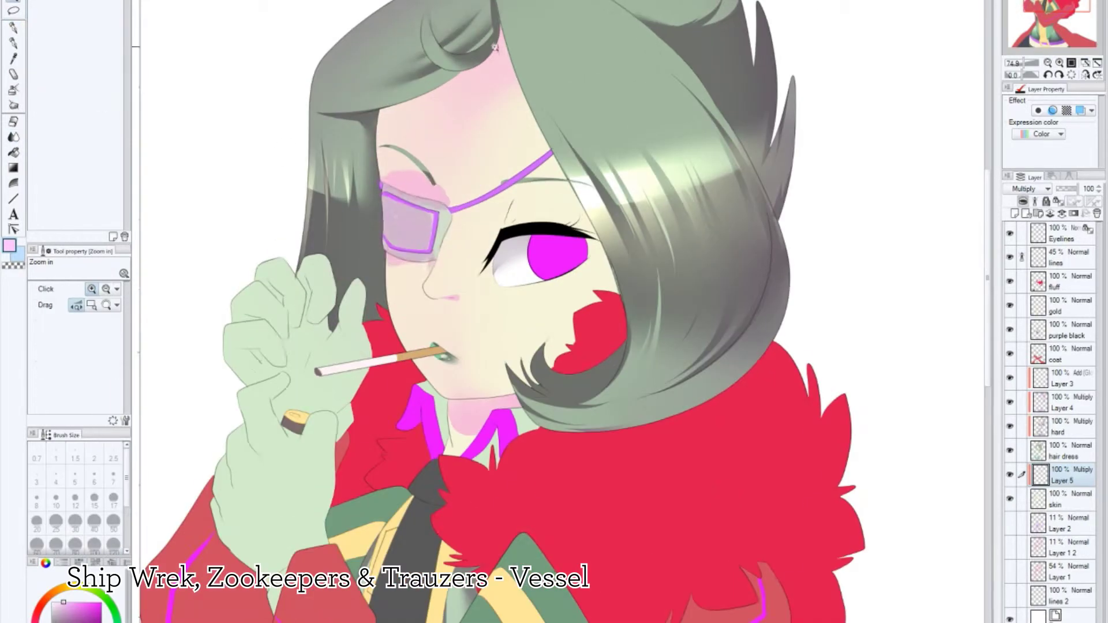
Step: Separate the eyepatch from the skin layer onto its own layer, move it above the coat layer and merge it down
click(1010, 500)
click(1010, 499)
key(ctrl+minus)
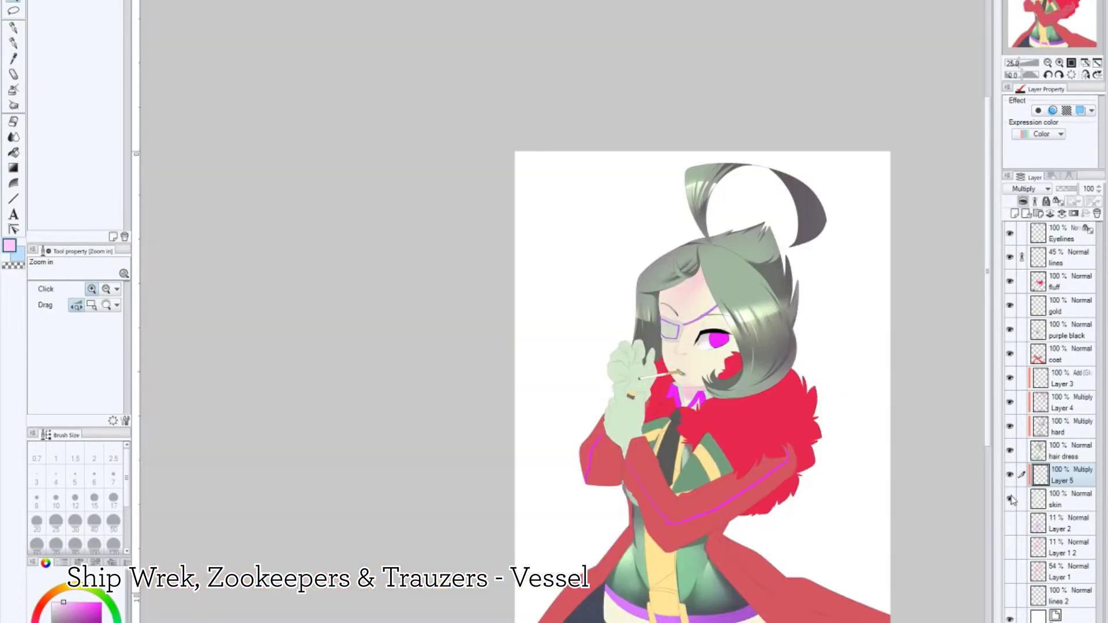
key(ctrl+plus)
key(w)
click(1062, 450)
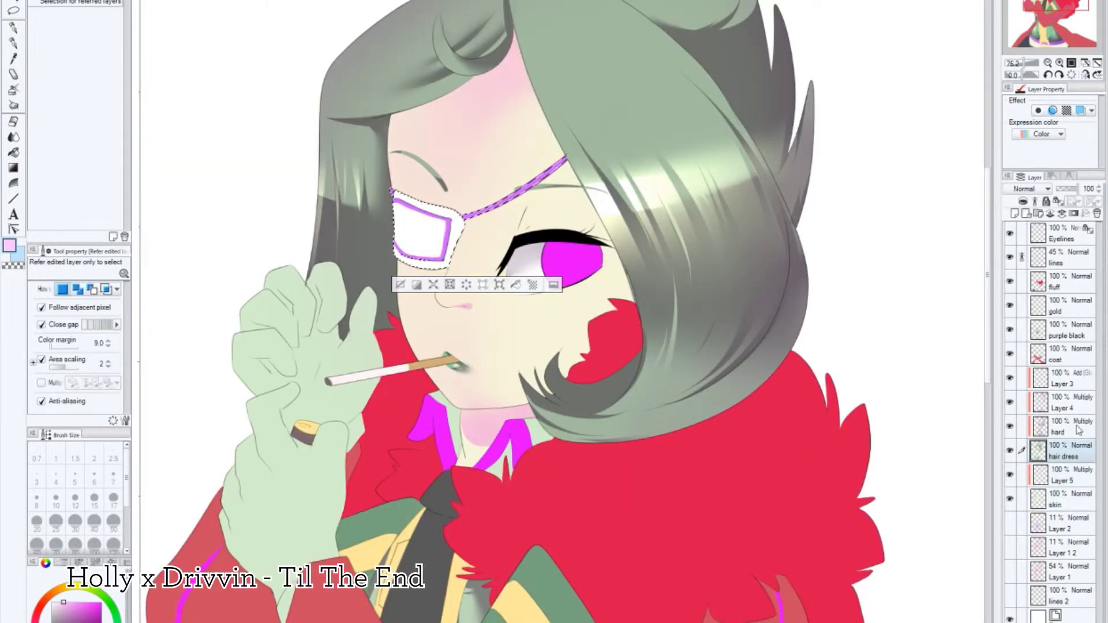
click(1056, 353)
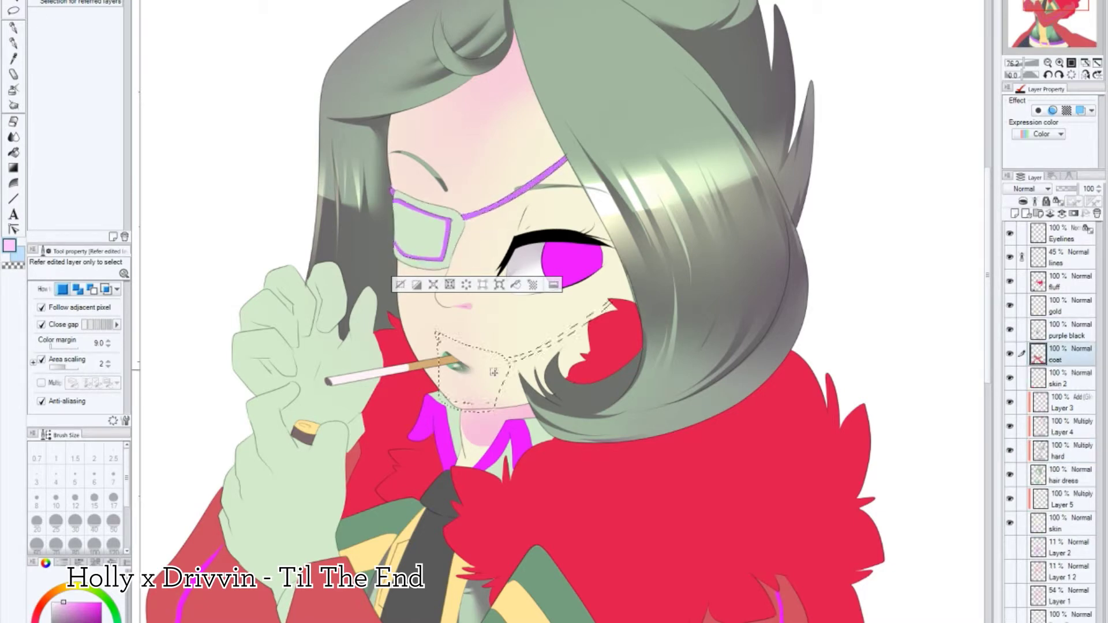
key(m)
click(853, 292)
drag(1067, 354, 1068, 388)
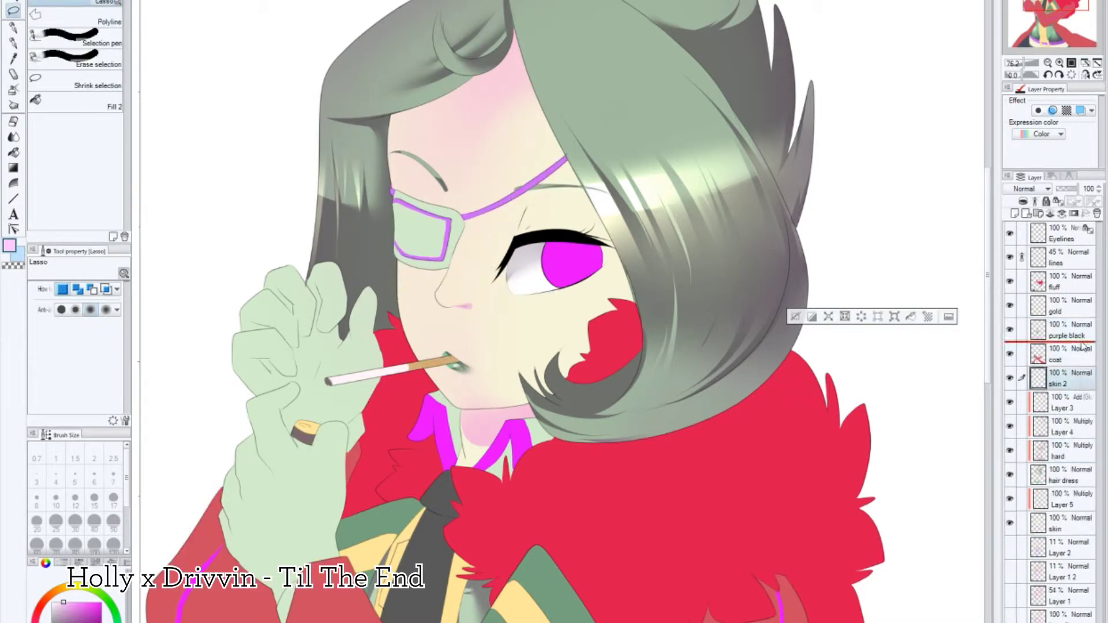
key(ctrl+e)
Step: Hide the hair's shading layers and touch up the curled lock beside the cheek in base green with the ink brush at size 20
key(p)
scroll(634, 361, up, 2)
click(1039, 426)
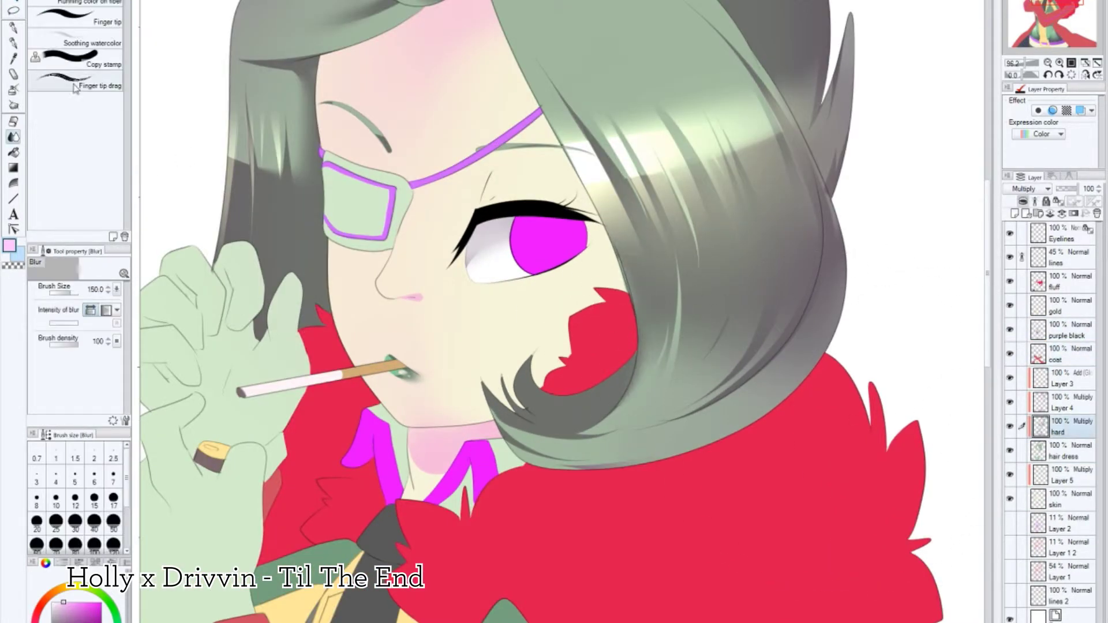
scroll(634, 360, up, 4)
drag(1010, 377, 1009, 426)
click(1056, 450)
alt+click(310, 402)
drag(1009, 378, 1009, 426)
Step: Paint pink shadows around the eye, under the hair and on the thighs on the skin's Multiply layer, blurring selected edges
click(1062, 475)
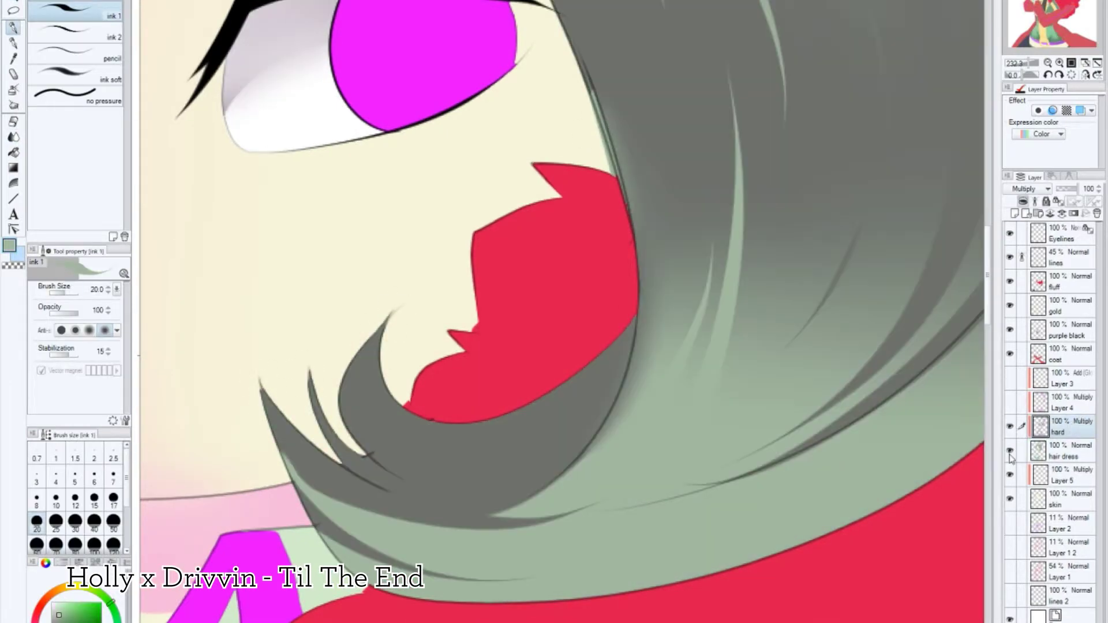
click(1030, 189)
click(1030, 216)
click(75, 520)
scroll(522, 257, down, 4)
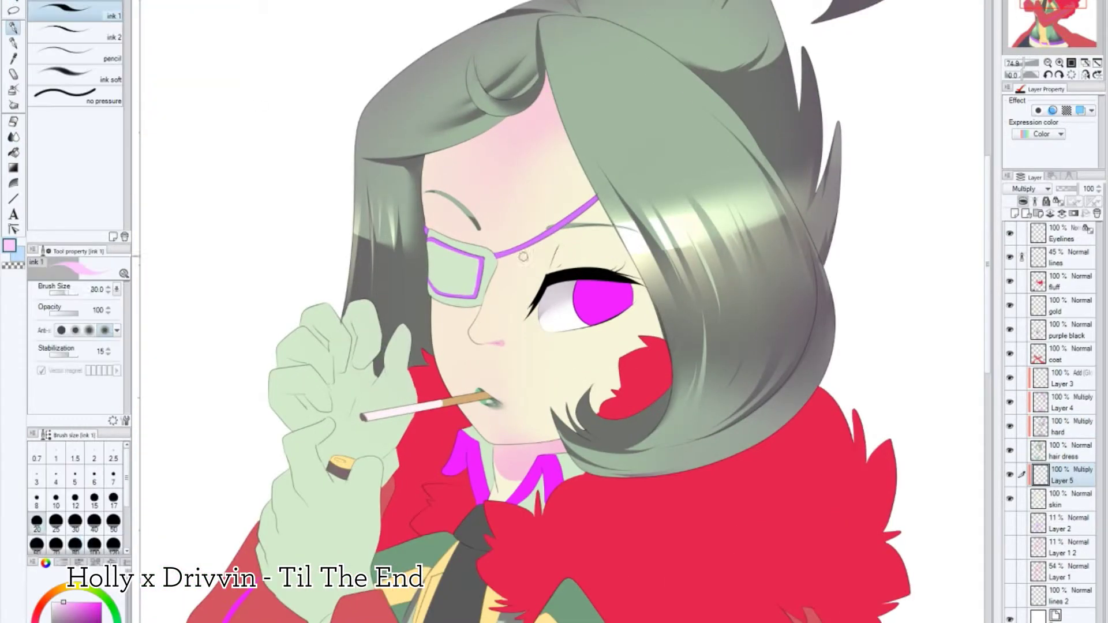
key(j)
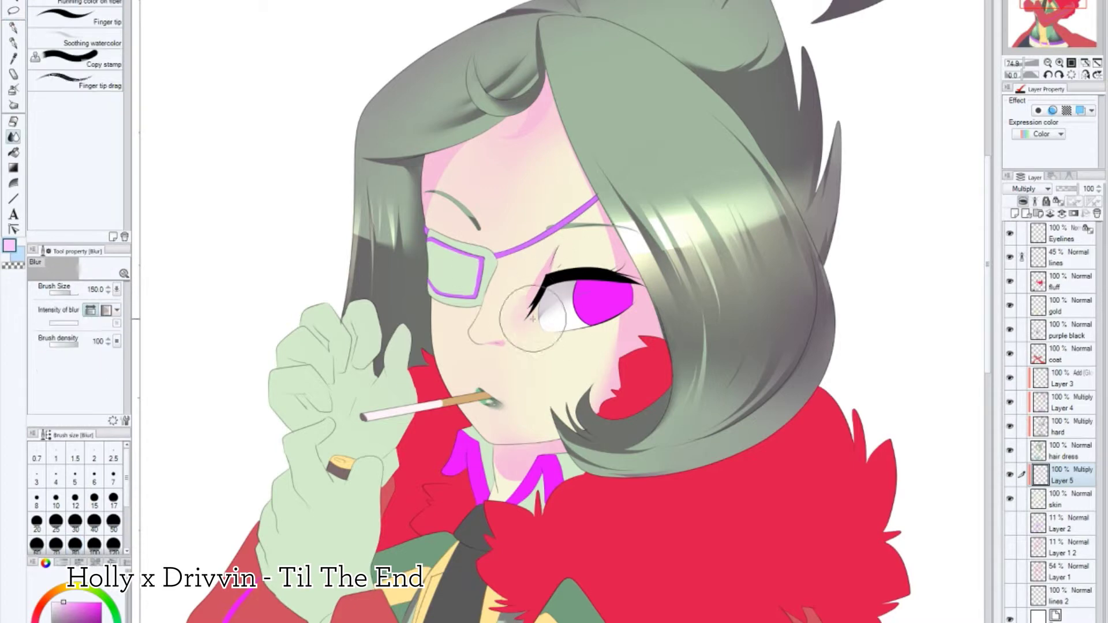
key(p)
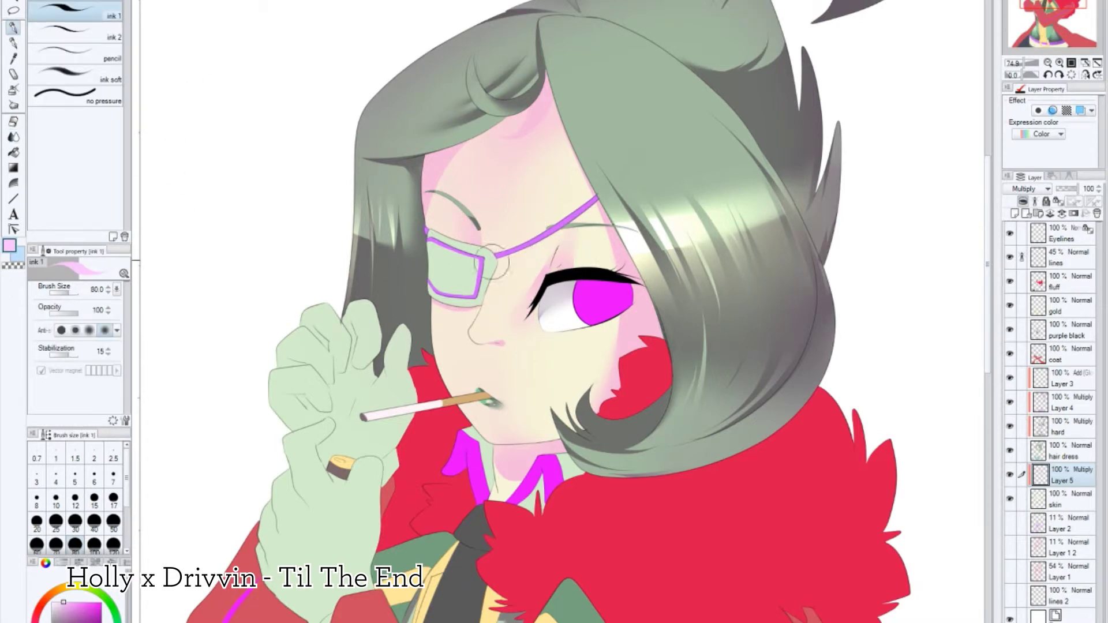
scroll(499, 508, down, 2)
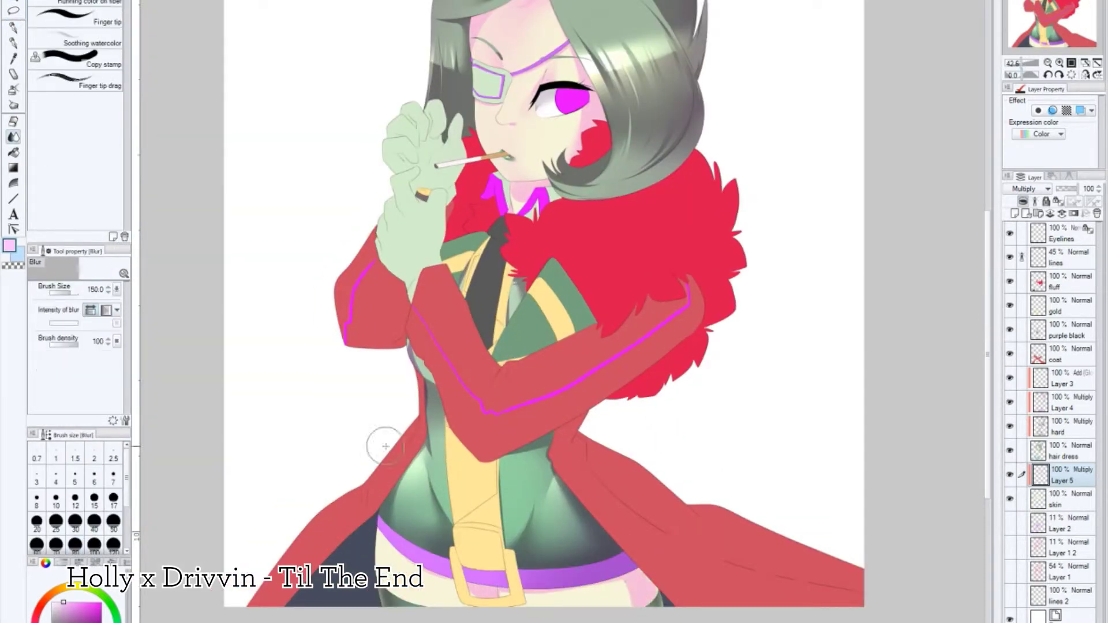
key(ctrl+z)
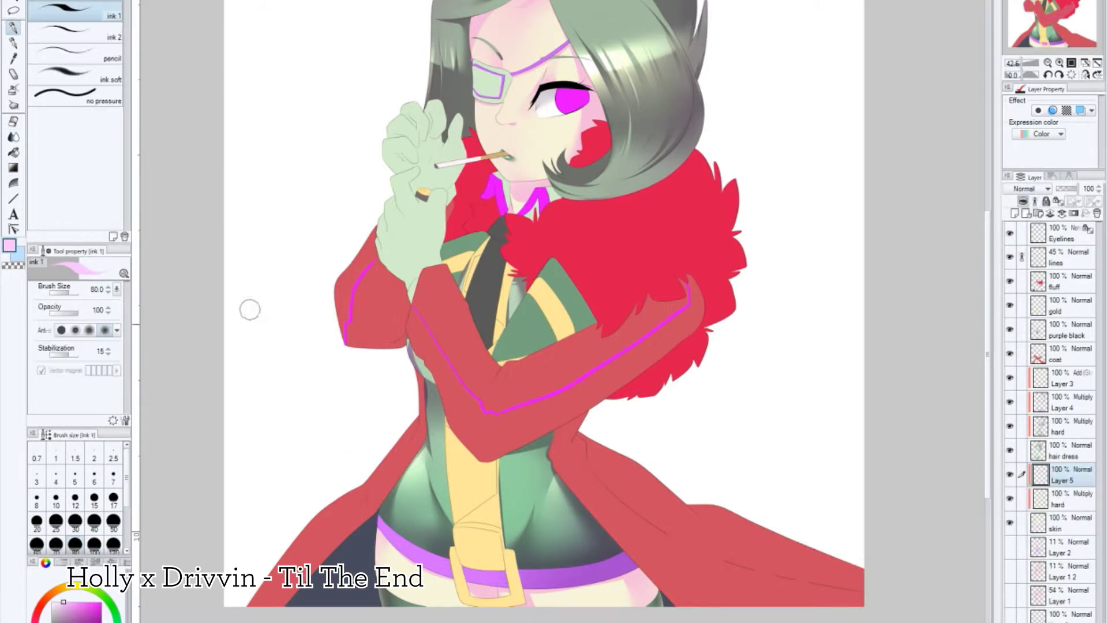
Step: Shade the face edges and thighs in pink and green on a second clipped Multiply skin layer, blur it and name it soft
key(j)
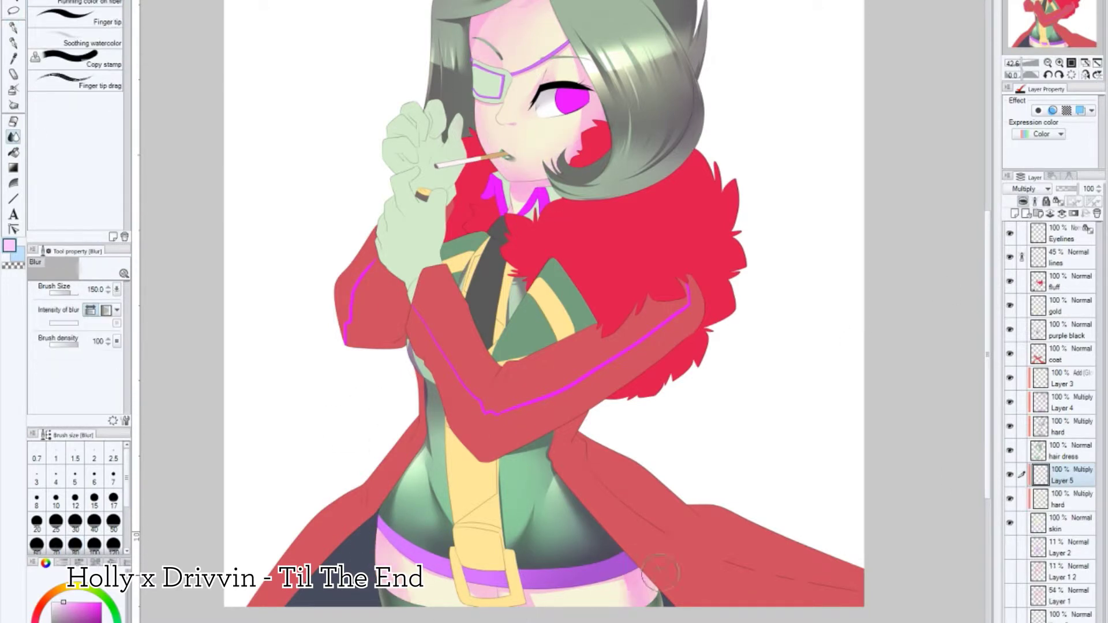
key(p)
key(j)
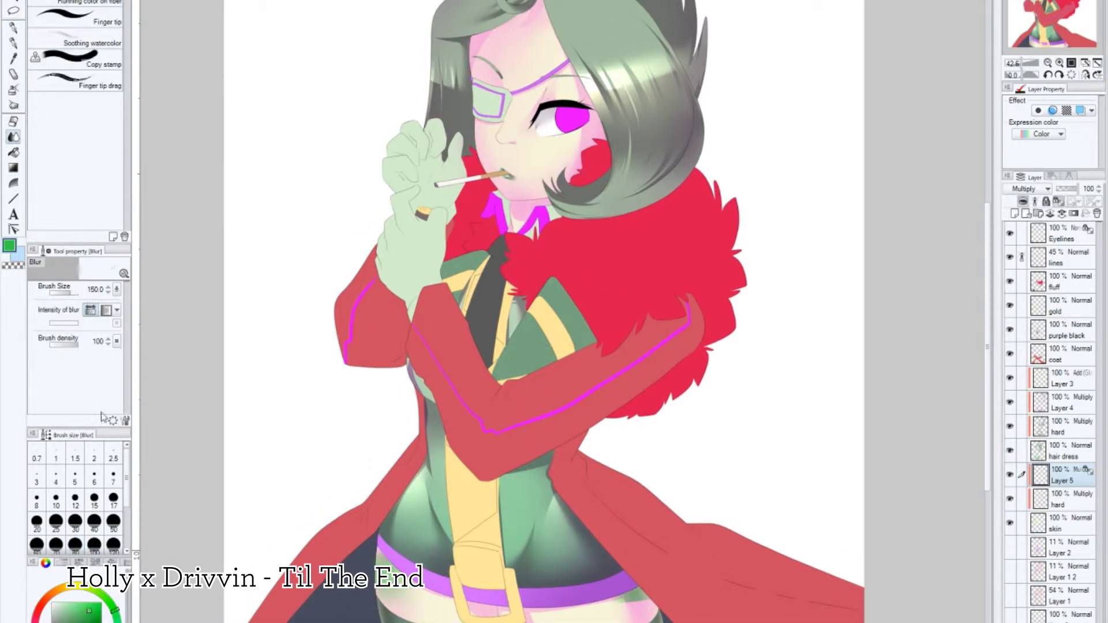
key(p)
key(j)
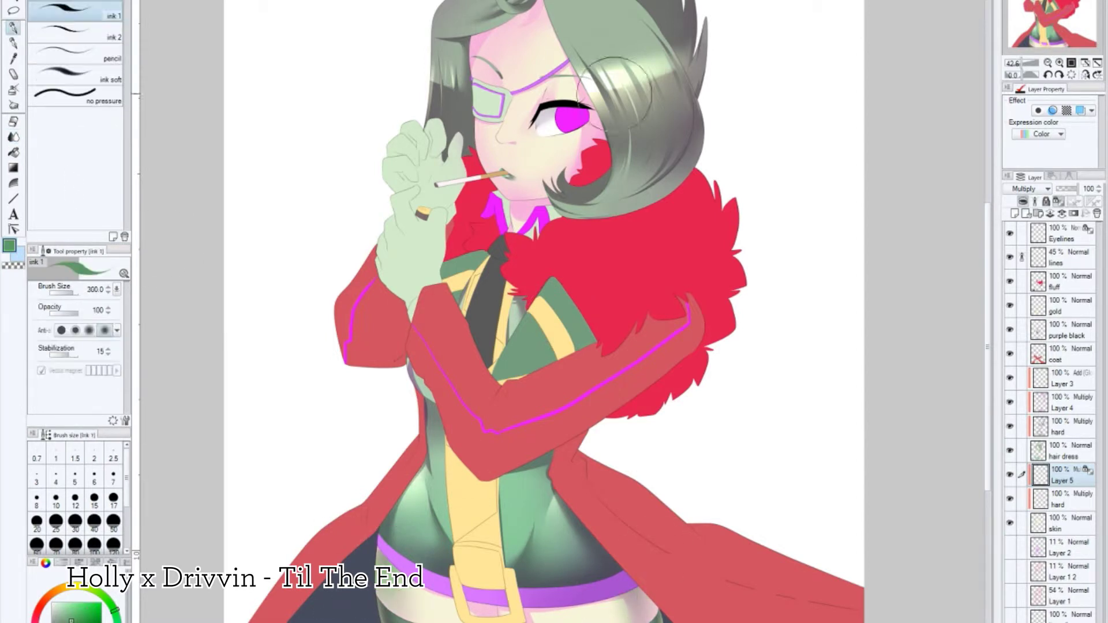
key(ctrl+z)
key(ctrl+z)
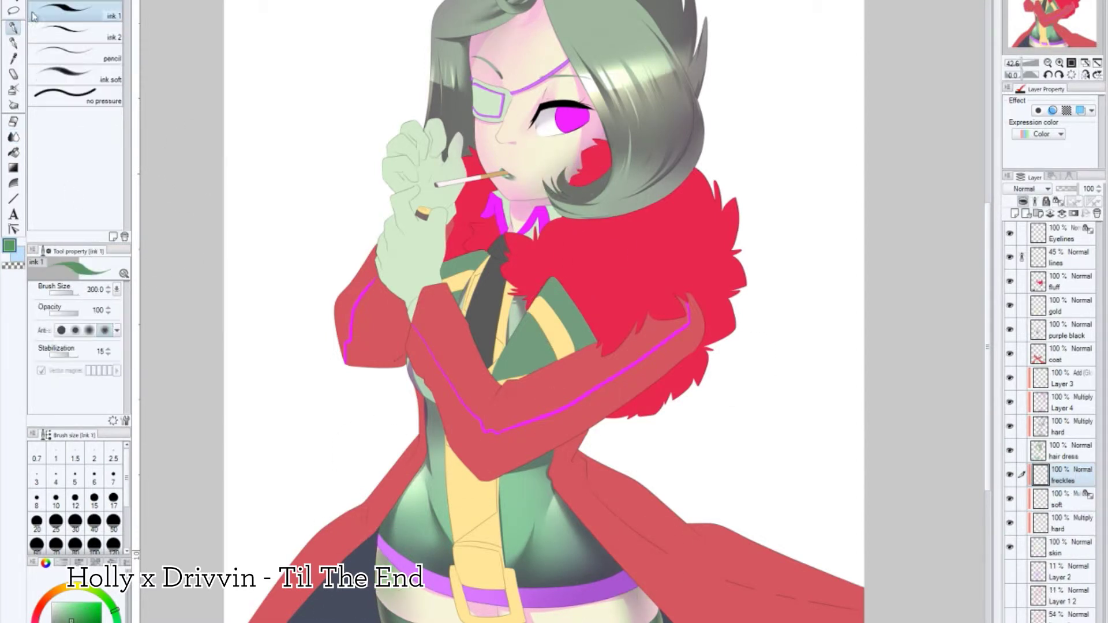
Step: Spray green freckles over the face on a freckles layer with Skin - Freckles at size 200, and set the hair's hard layer to 70% opacity
key(b)
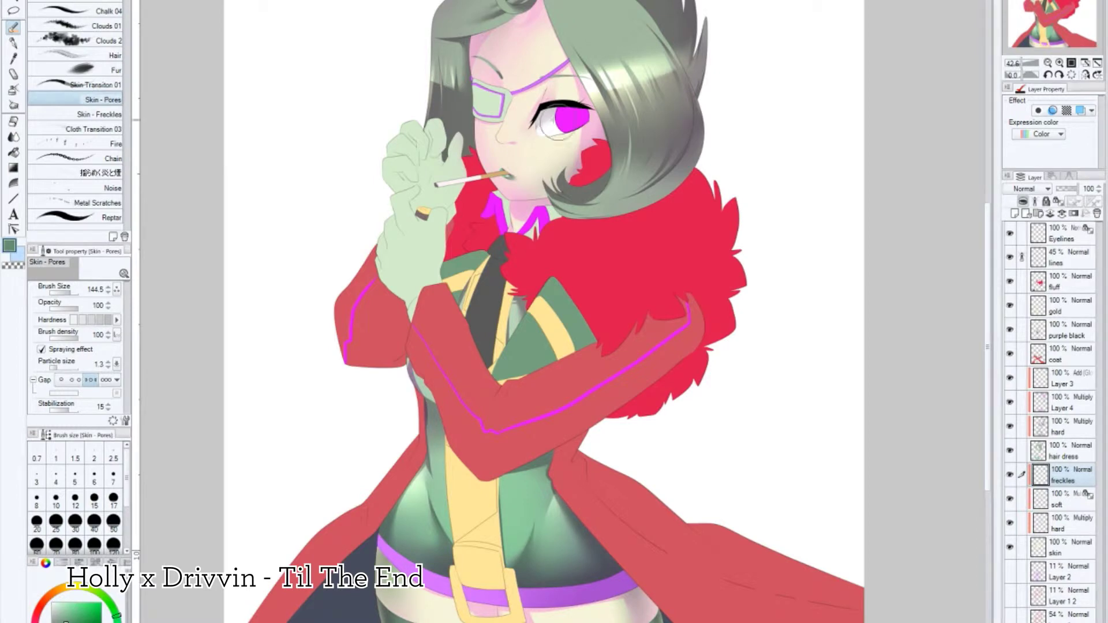
scroll(554, 142, up, 4)
key(period)
click(613, 321)
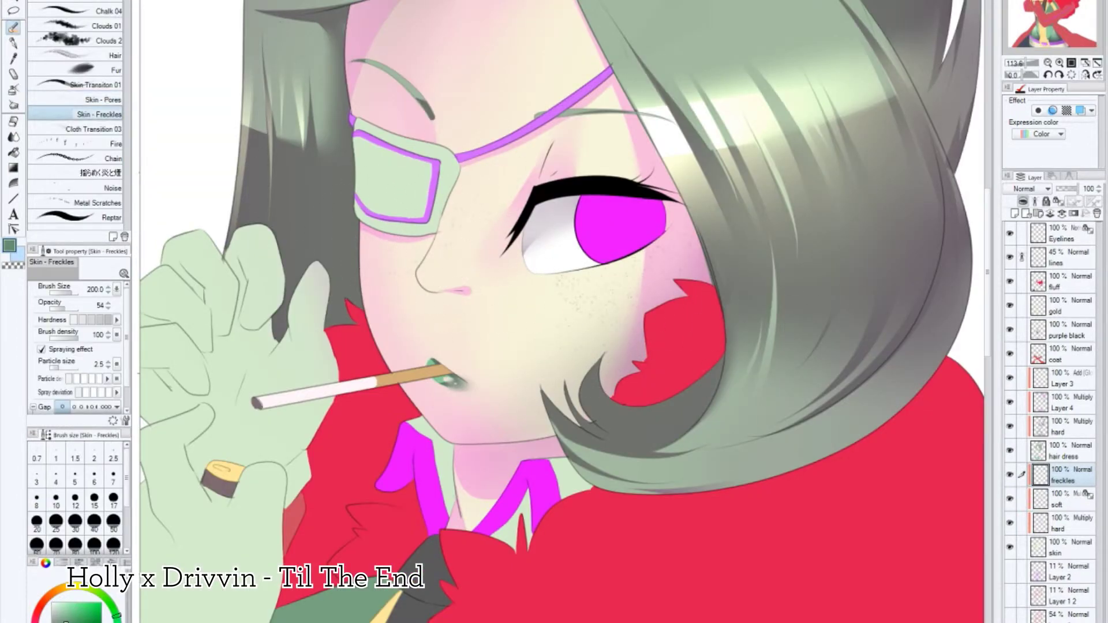
click(13, 27)
key(ctrl+minus)
key(ctrl+minus)
key(ctrl+minus)
click(13, 27)
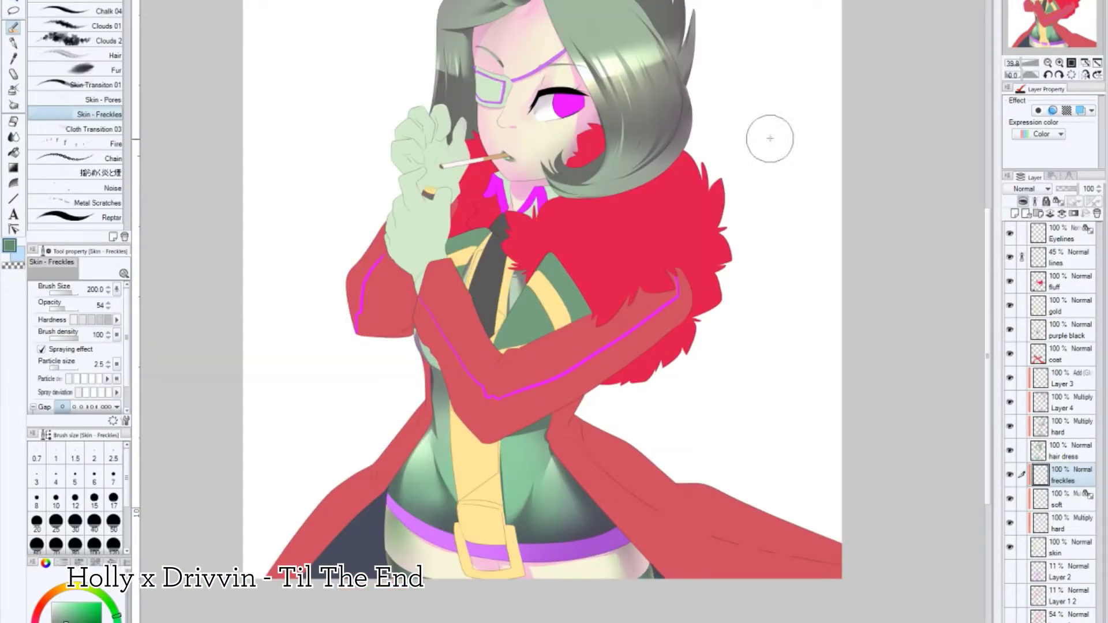
key(ctrl+z)
key(ctrl+z)
key(ctrl+z)
Step: Paint a blue oval with a black pupil inside the magenta iris on the purple black layer with the size 30 ink brush
scroll(850, 325, up, 4)
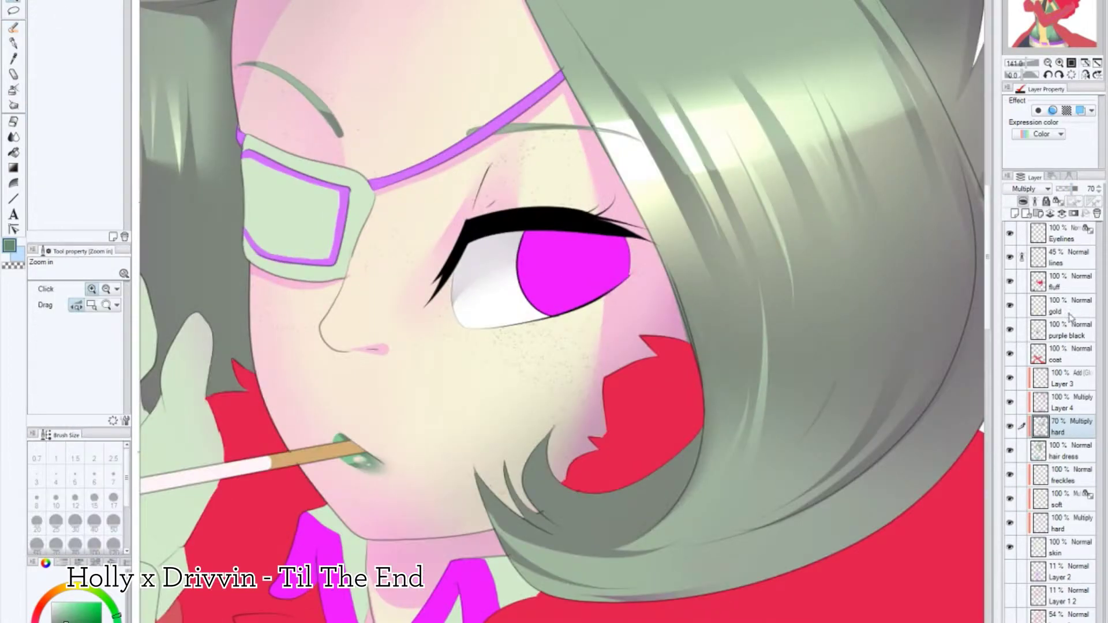
click(1066, 330)
key(p)
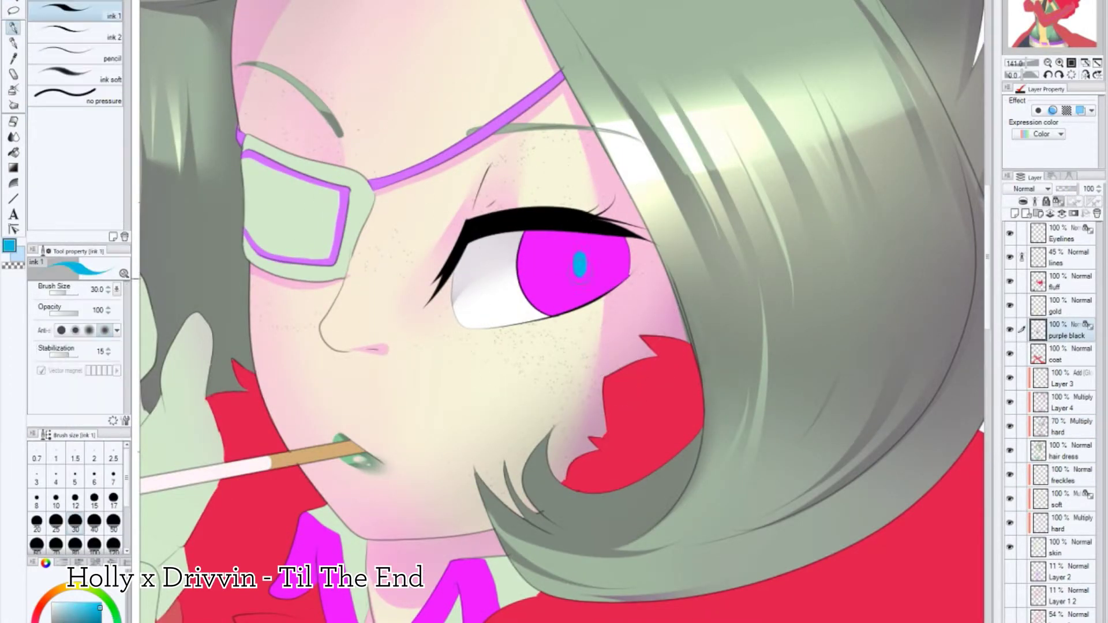
key(ctrl+0)
scroll(572, 266, up, 4)
drag(571, 260, 572, 273)
key(ctrl+0)
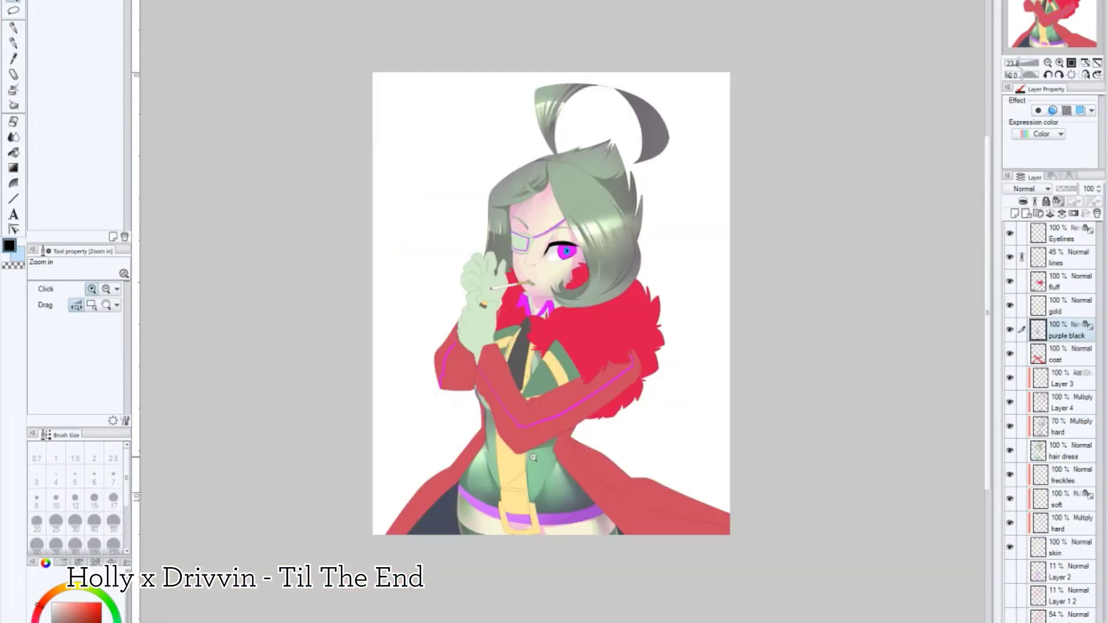
Step: Duplicate the Eyelines layer, hide the original and redraw the upper lash line as a lower black curve on the copy
scroll(577, 277, up, 5)
click(1062, 233)
click(1015, 214)
click(1010, 257)
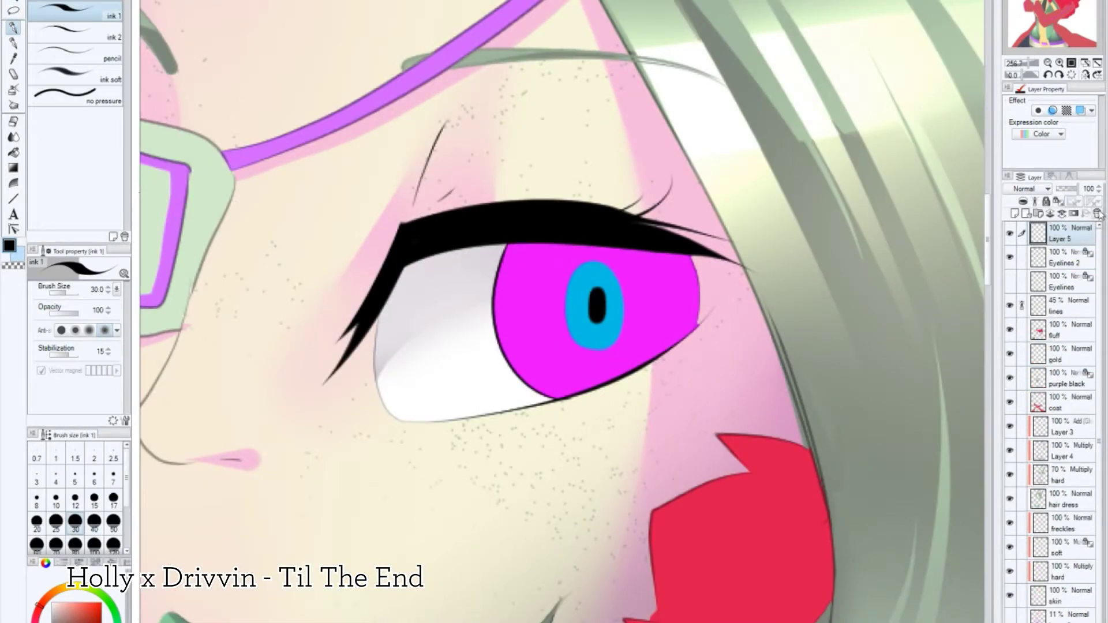
drag(375, 288, 328, 334)
key(e)
drag(404, 228, 438, 224)
key(p)
drag(341, 232, 497, 222)
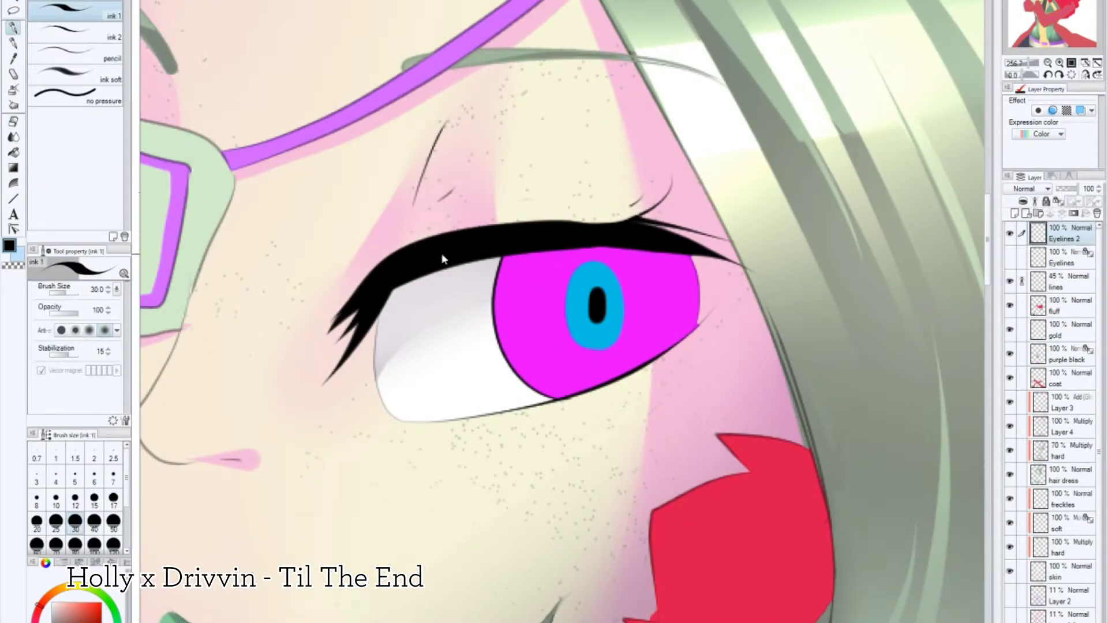
Step: Add pointed black lashes at the eye's inner corner, refine their edges with the eraser and draw a curved eyelid crease
key(e)
key(p)
drag(404, 256, 291, 247)
key(e)
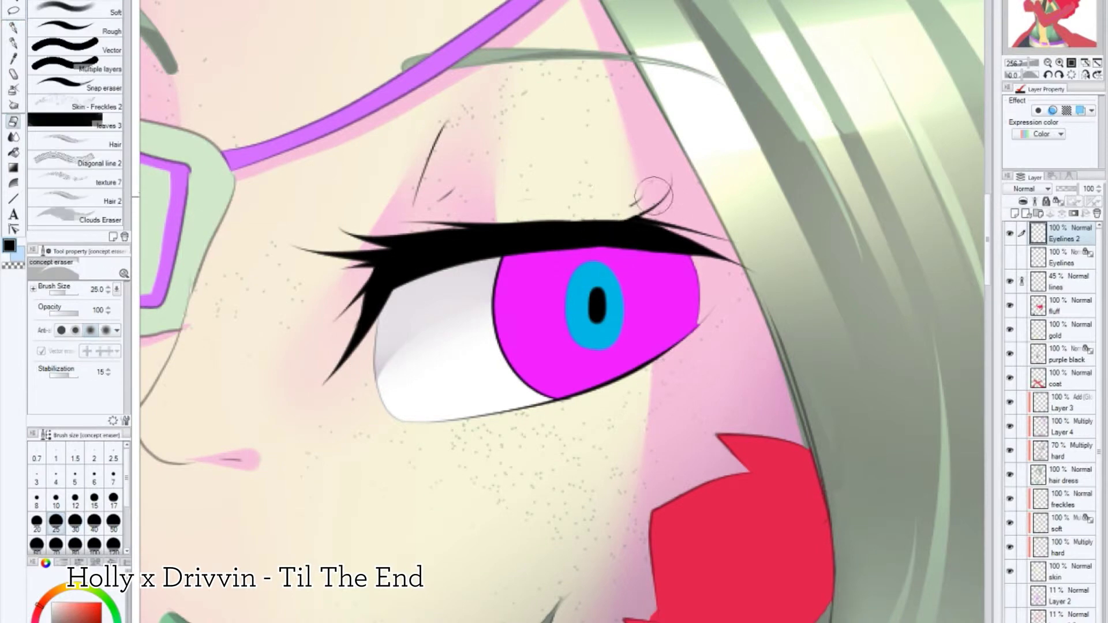
key(p)
key(e)
key(p)
Step: Lasso the eye and rotate it slightly across the Eyelines 2, fluff, gold, purple black and coat layers
scroll(661, 244, down, 3)
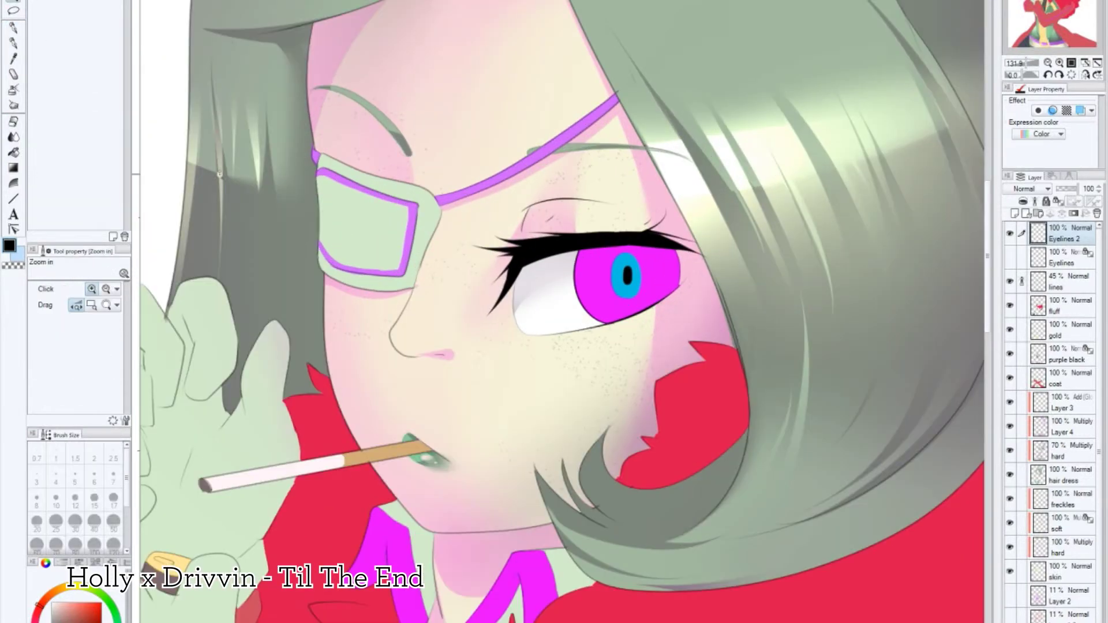
key(h)
key(m)
drag(413, 220, 641, 369)
click(1065, 475)
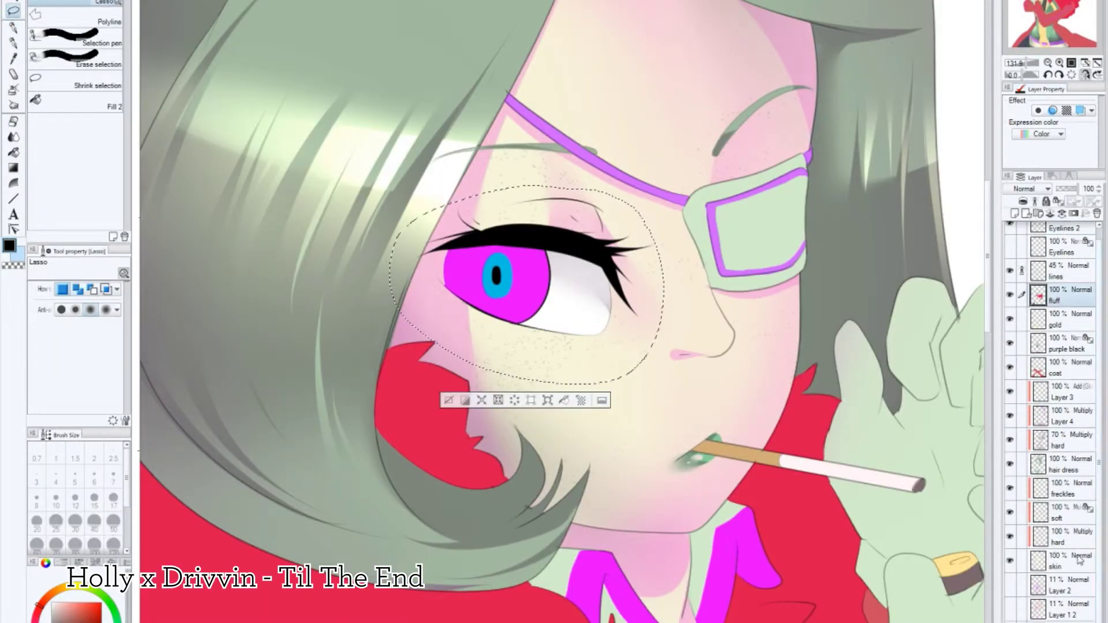
ctrl+click(1083, 305)
key(ctrl+t)
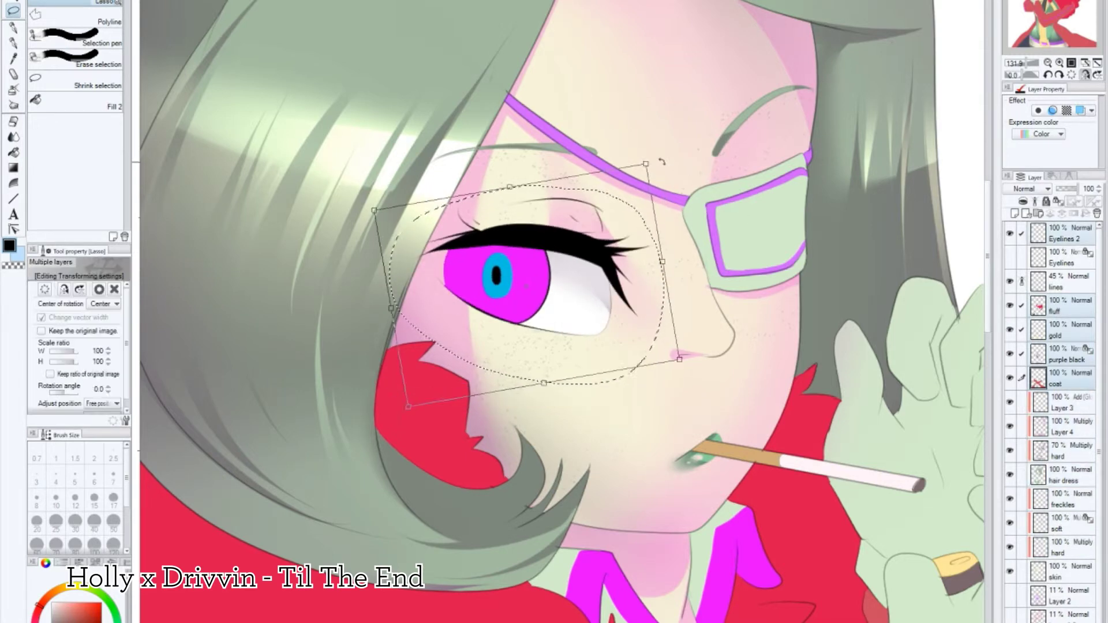
drag(669, 341, 664, 287)
key(h)
key(Return)
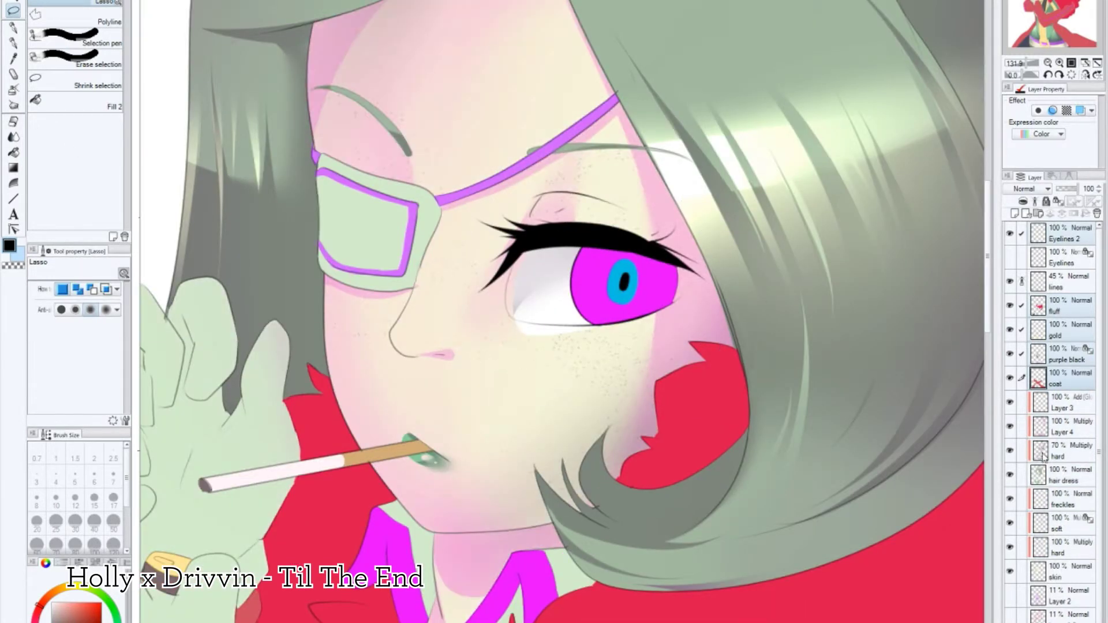
Step: Hide the three layers clipped to the hair dress layer and fill the gap in the eye's white with white on hair dress
click(1050, 370)
click(1065, 474)
drag(1009, 402, 1009, 450)
key(g)
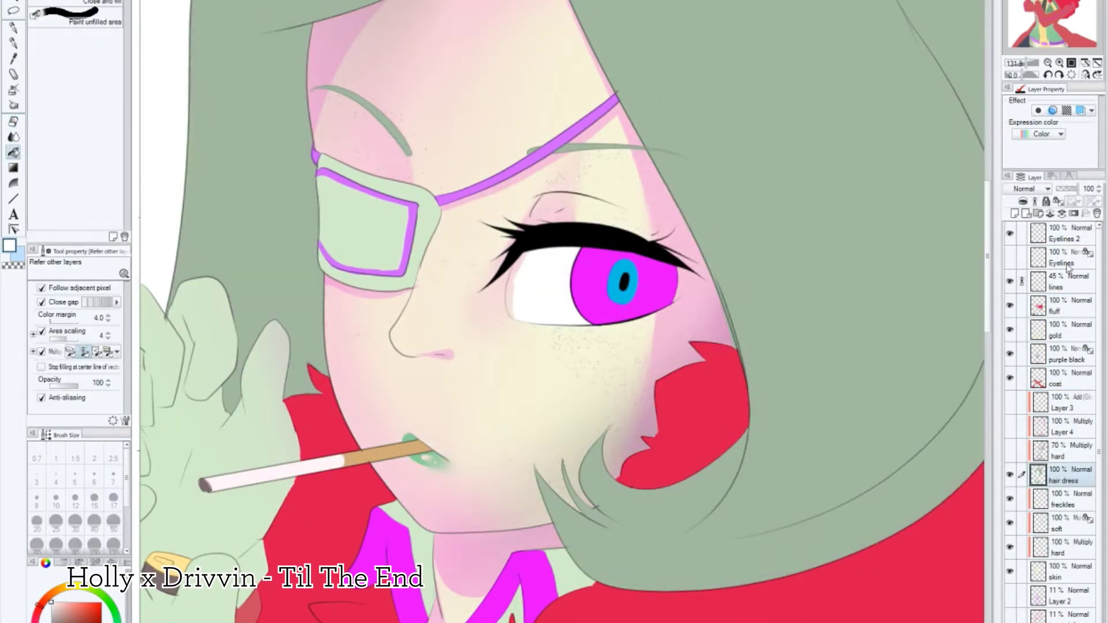
Step: Show the clipped hair dress shading layers again and delete the hidden Eyelines layer
key(ctrl+z)
key(ctrl+z)
key(ctrl+z)
Step: Add a Multiply layer clipped to the coat layer and paint blurred light purple shadows on the coat tails with the size 30 ink brush
scroll(736, 408, down, 5)
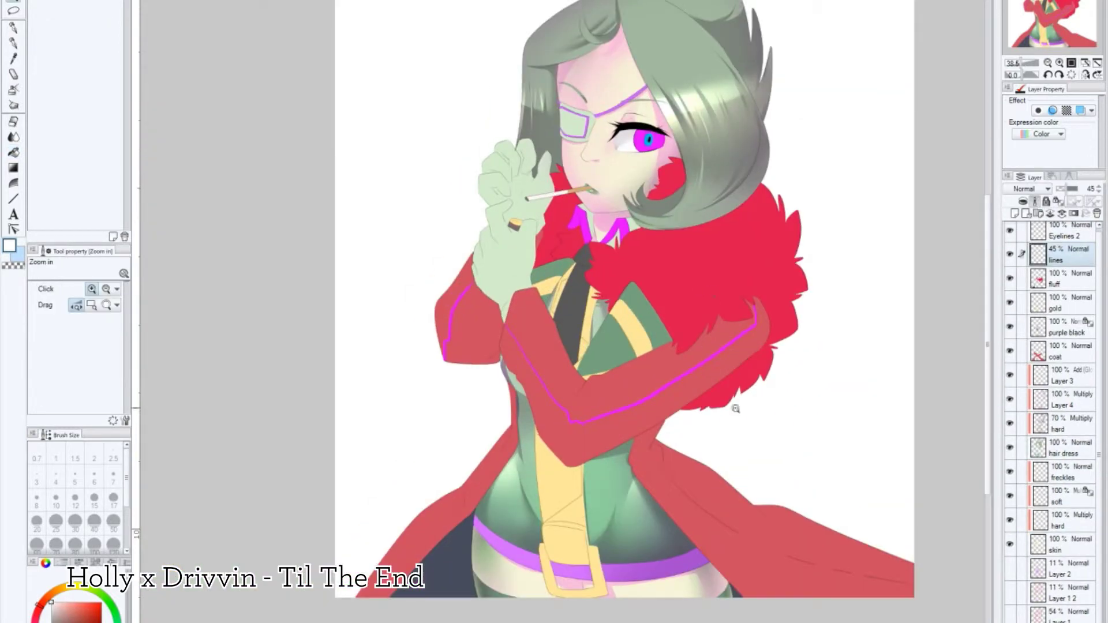
scroll(902, 346, up, 1)
click(1026, 213)
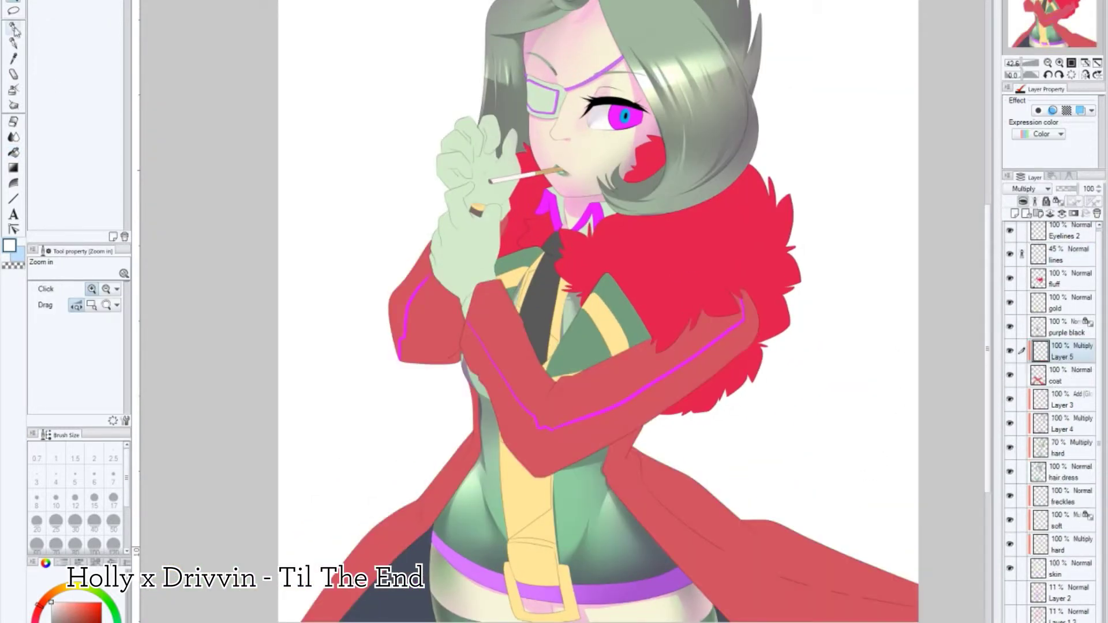
click(13, 28)
scroll(414, 403, up, 3)
mouse_move(560, 485)
mouse_down()
mouse_move(848, 562)
mouse_move(480, 397)
mouse_up()
key(e)
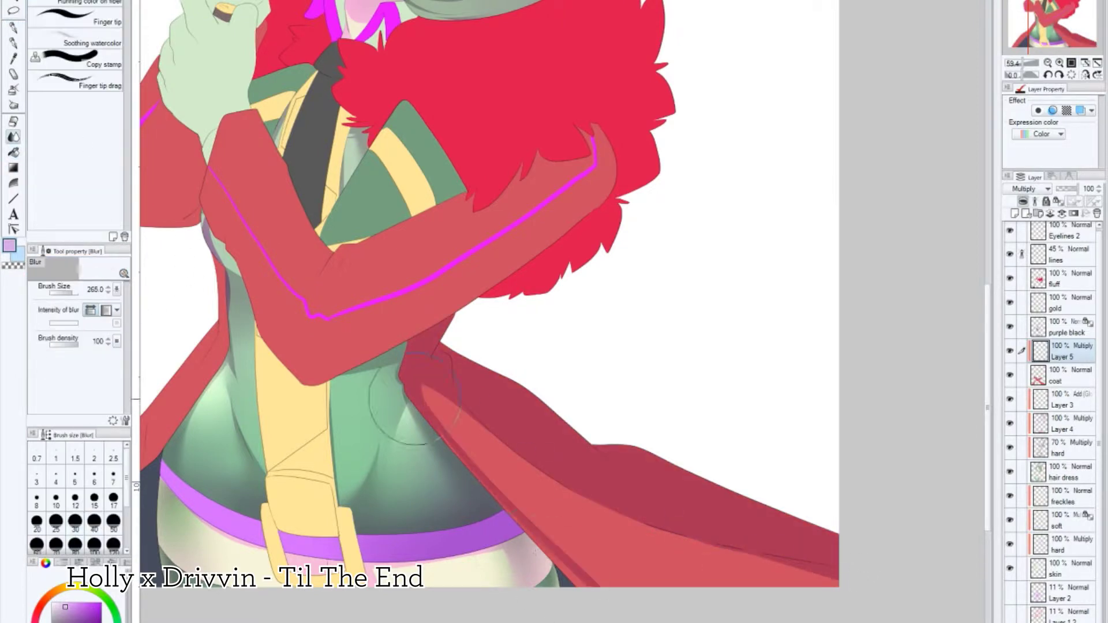
drag(649, 452, 940, 452)
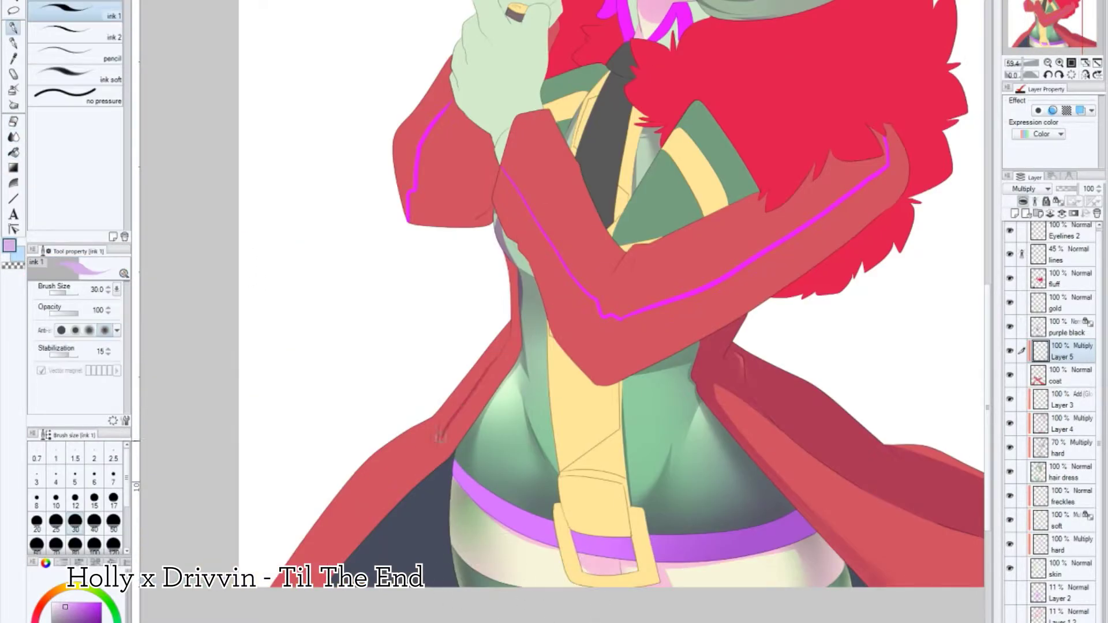
key(p)
Step: Paint fold shadows along both coat sleeves and around the elbow creases with the size 30 ink brush, blurring their edges
drag(760, 237, 759, 370)
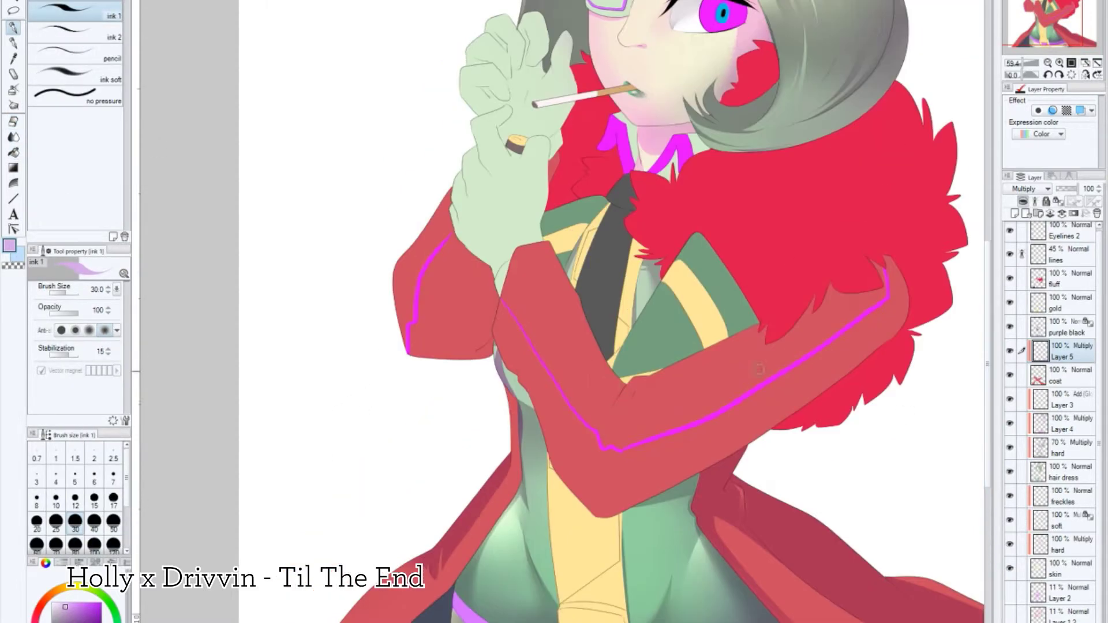
drag(883, 255, 629, 404)
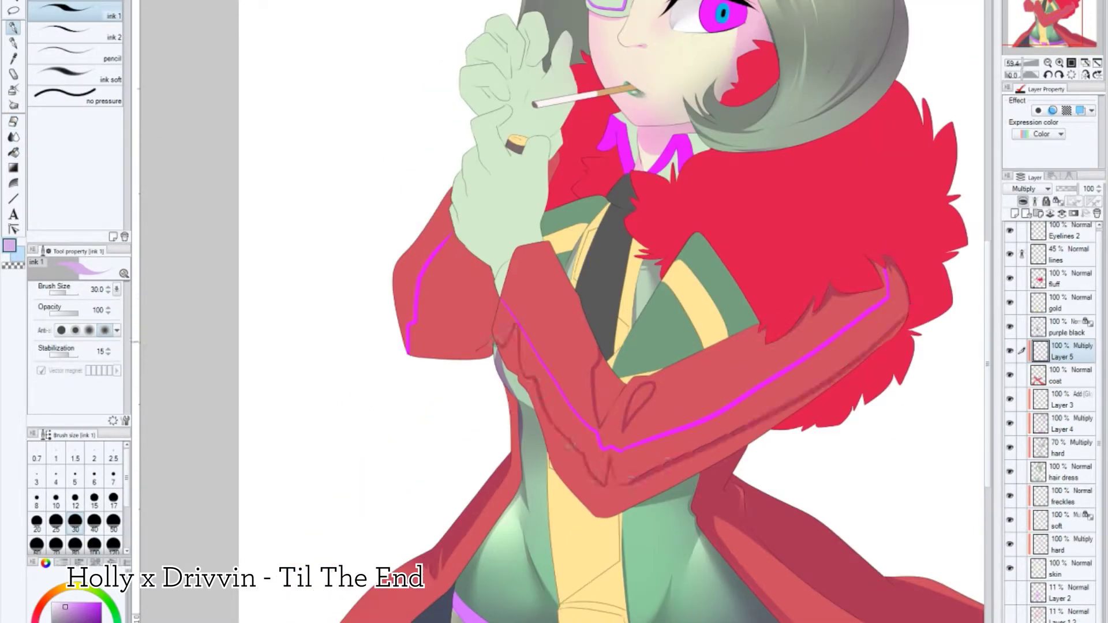
drag(600, 346, 520, 479)
key(j)
mouse_move(635, 404)
mouse_down()
mouse_move(649, 424)
mouse_move(594, 447)
mouse_up()
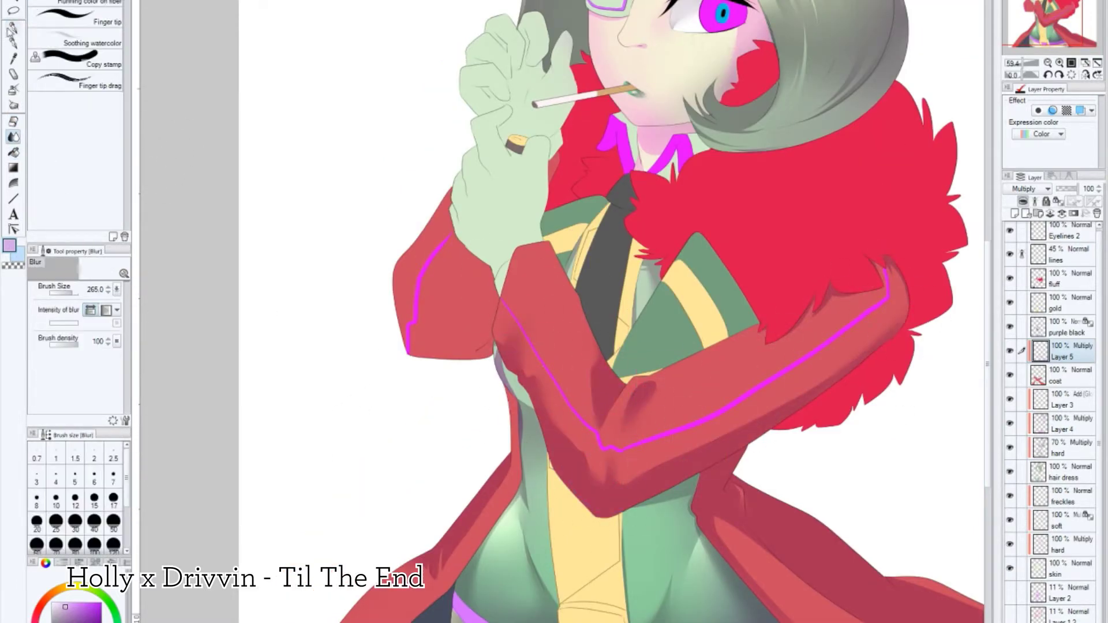
click(12, 28)
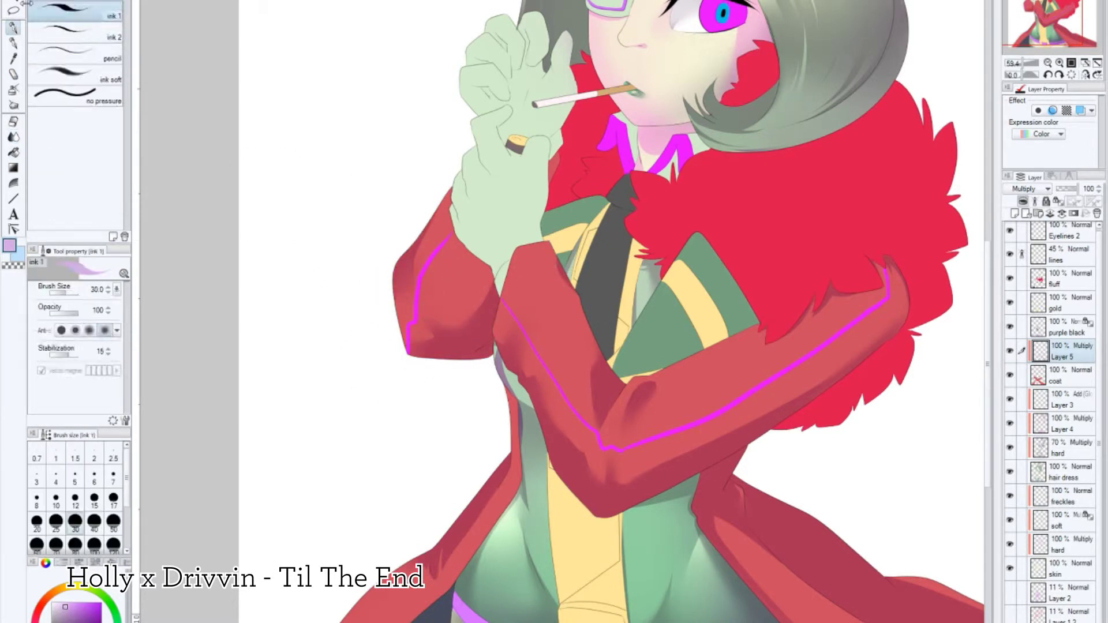
Step: Shade the edges of the eyepatch and the cigarette with the size 30 ink brush on Layer 5
scroll(554, 311, down, 3)
scroll(554, 311, up, 5)
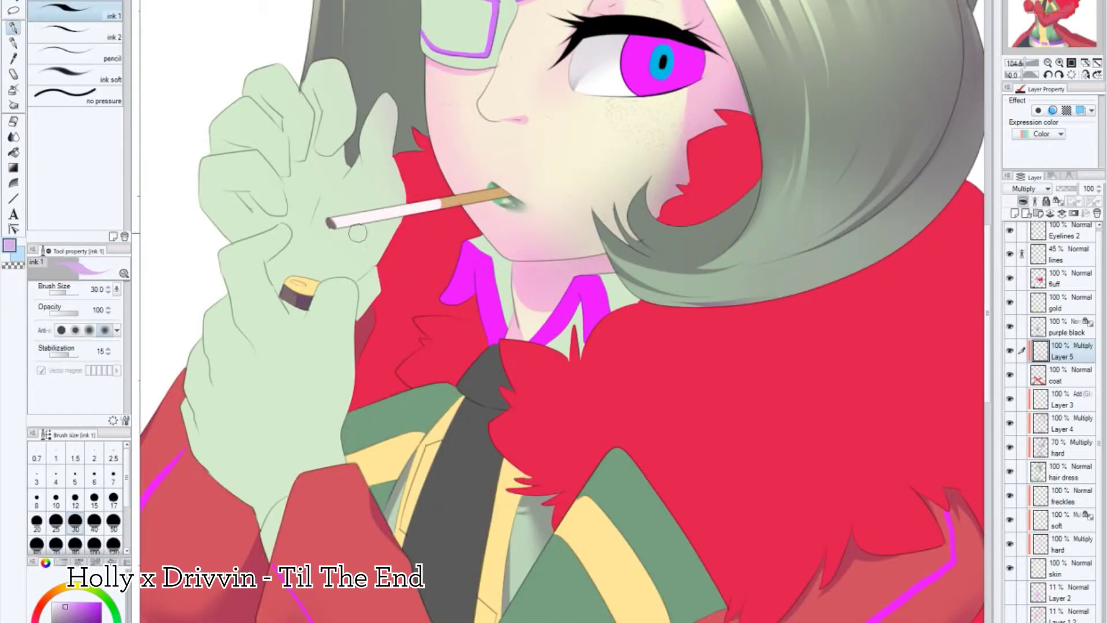
scroll(990, 225, up, 5)
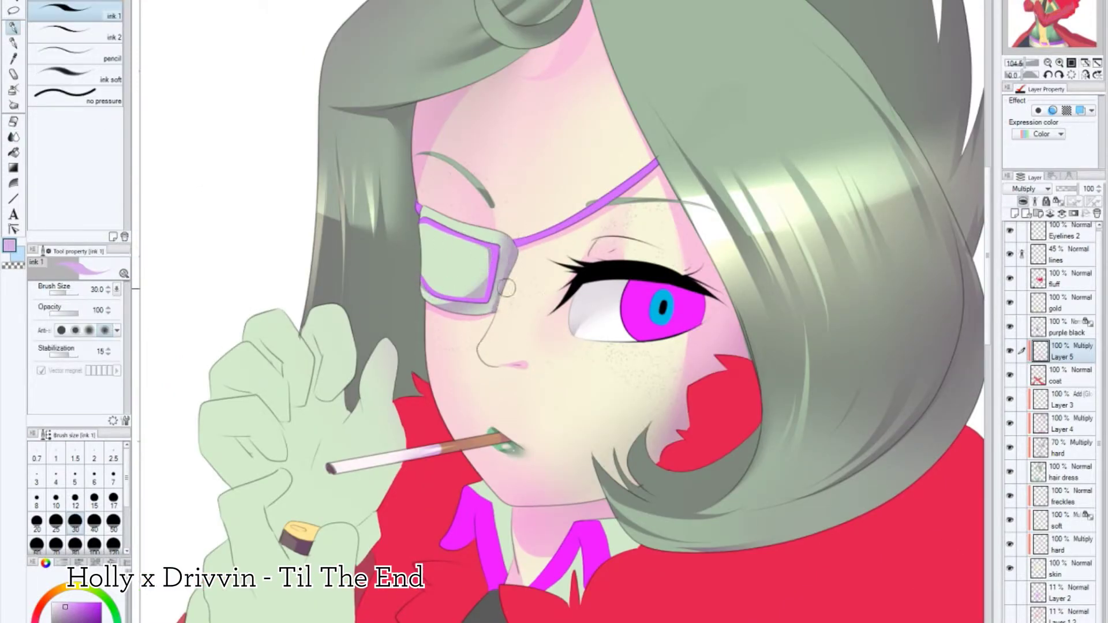
Step: Add a clipped Multiply layer named soft above Layer 5 and paint broad blurred coat shadows with the size 96.5 ink brush
scroll(507, 289, down, 5)
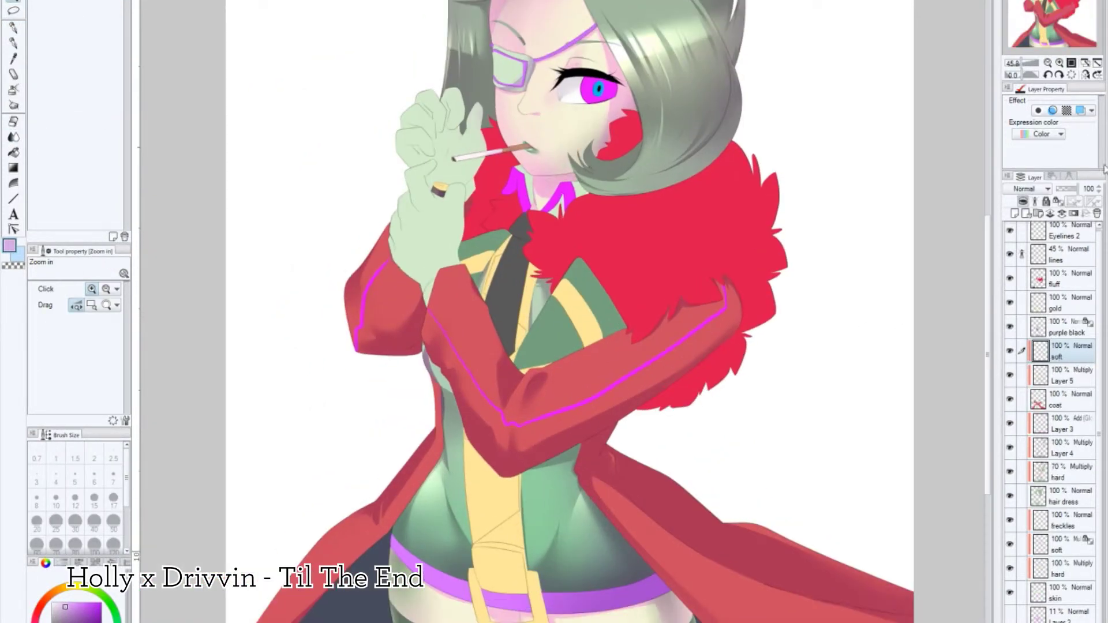
key(p)
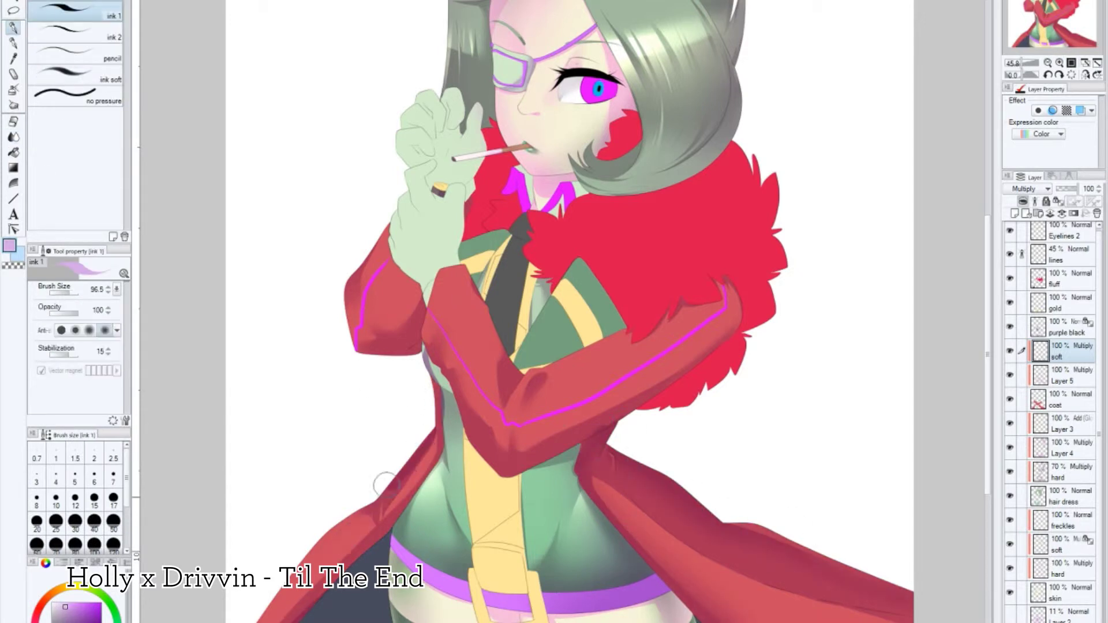
key(j)
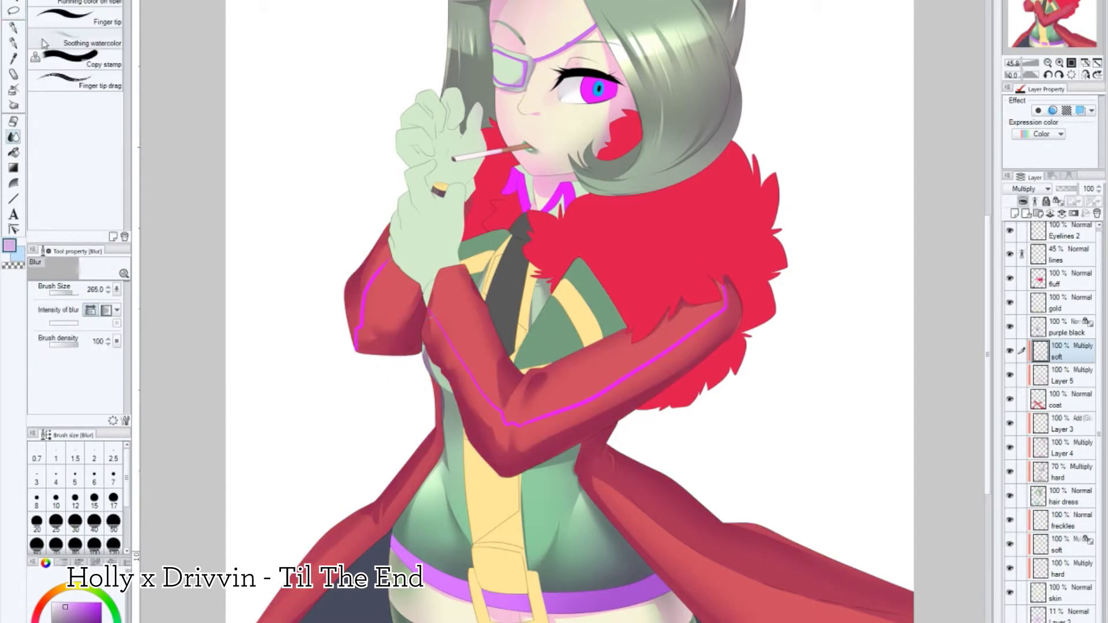
Step: Add a clipped Add (Glow) layer above soft, paint highlights on the sleeves and coat tails, and smudge them with the Finger tip tool
click(1064, 472)
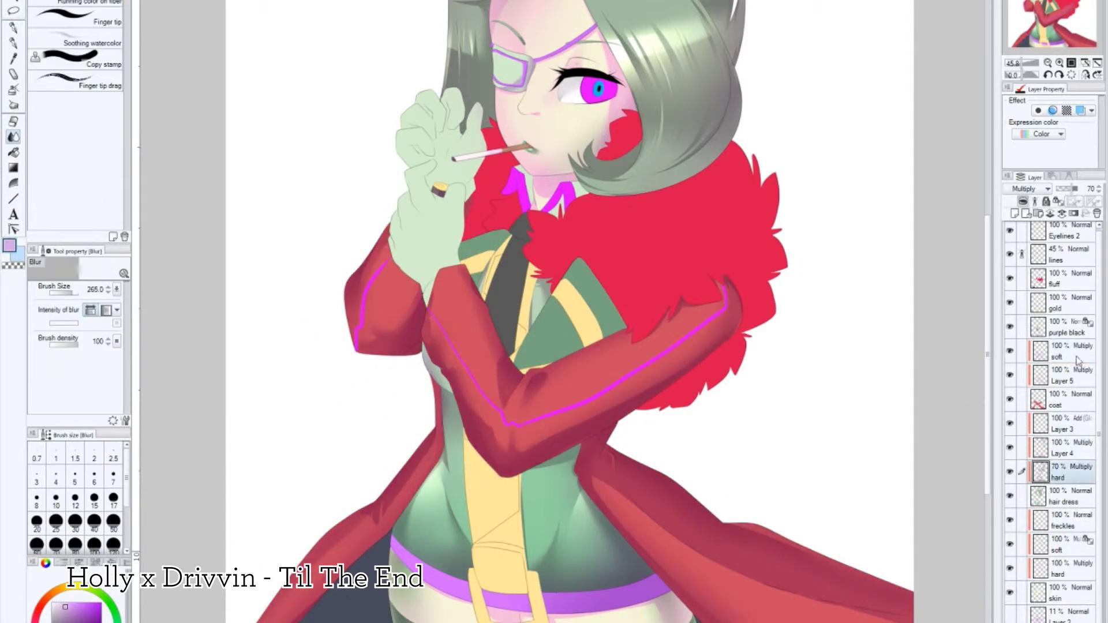
key(ctrl+shift+n)
key(p)
mouse_move(456, 272)
mouse_down()
mouse_move(493, 415)
mouse_move(664, 347)
mouse_up()
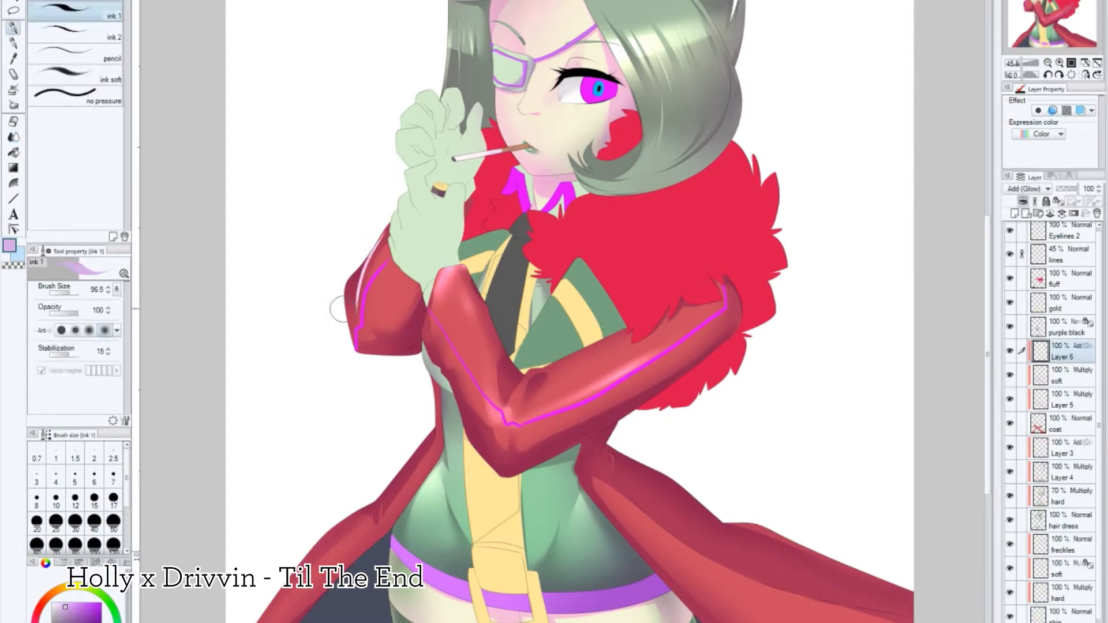
key(j)
click(75, 17)
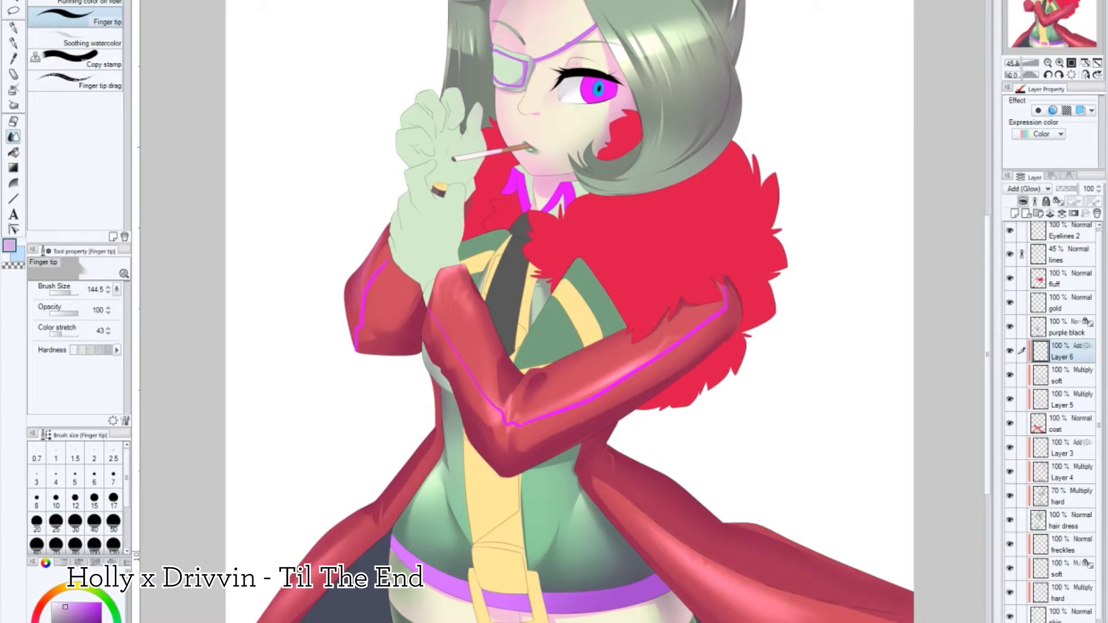
Step: Lock the coat layer's transparent pixels and sample the coat's red for the size 96.5 ink brush
key(j)
ctrl+shift+click(854, 537)
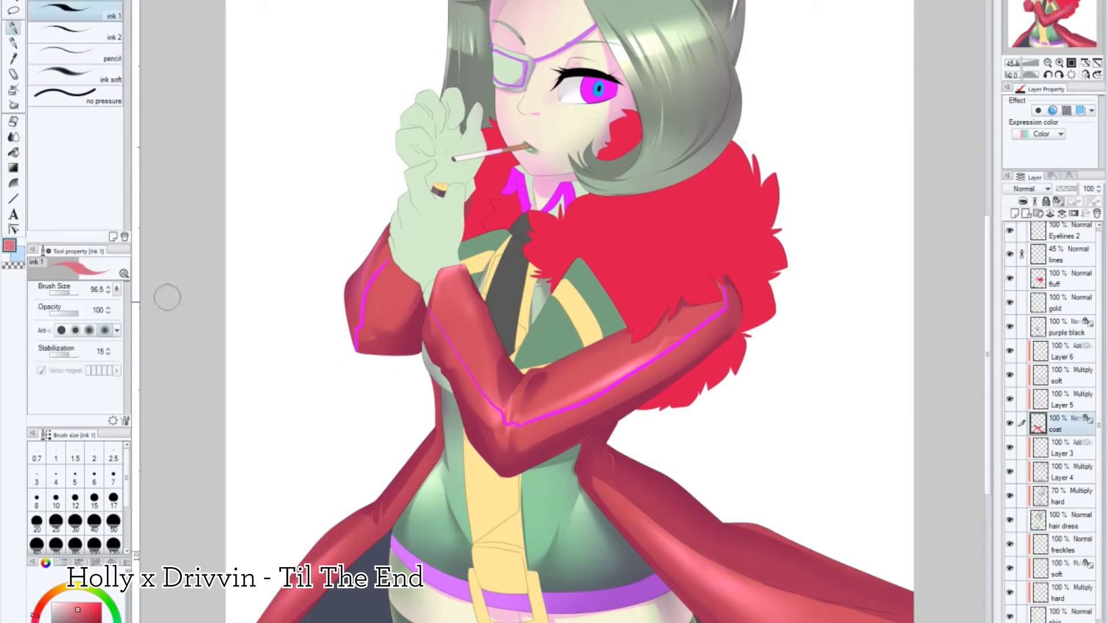
alt+click(854, 537)
key(p)
Step: Add a Multiply layer clipped to fluff and paint light purple shadows between the fur tufts with the size 70 ink brush, blurring them
scroll(563, 312, up, 2)
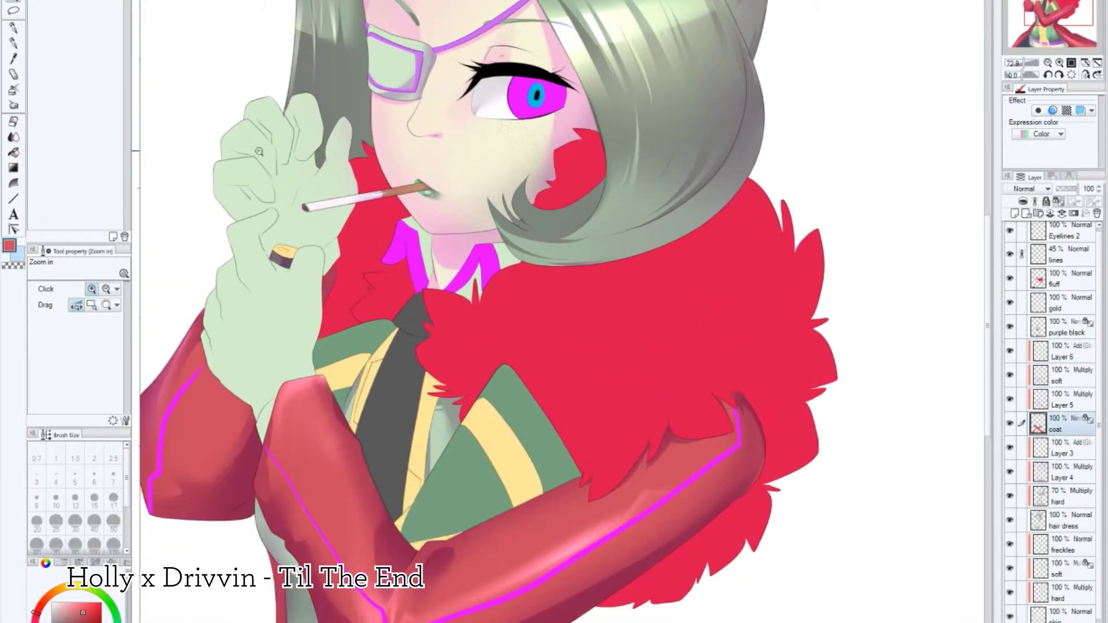
key(ctrl+shift+n)
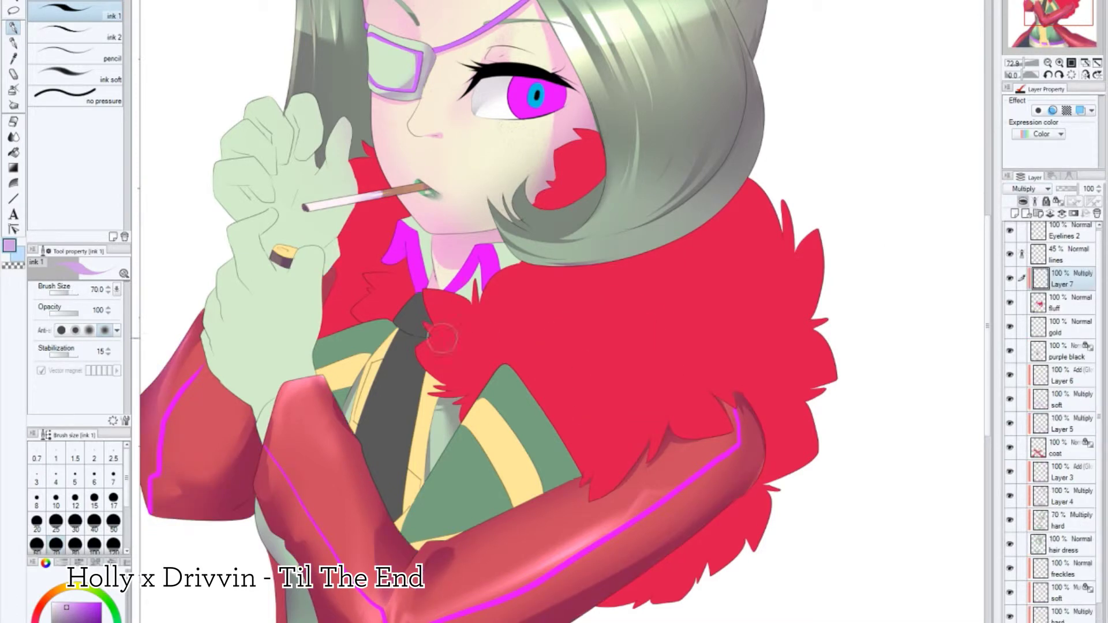
drag(523, 255, 726, 206)
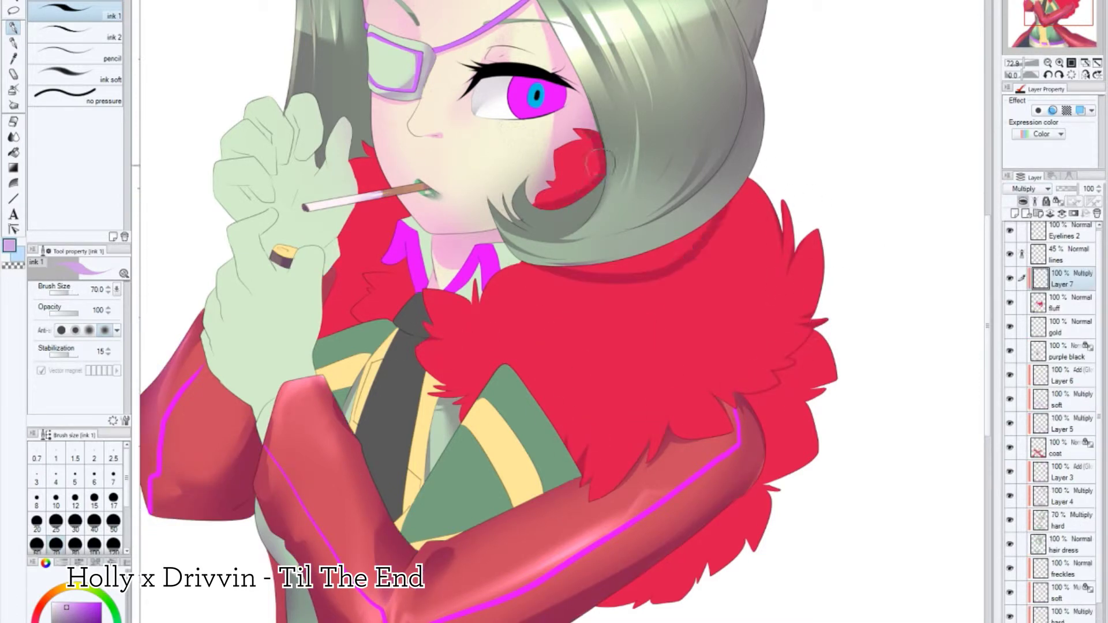
drag(820, 347, 773, 519)
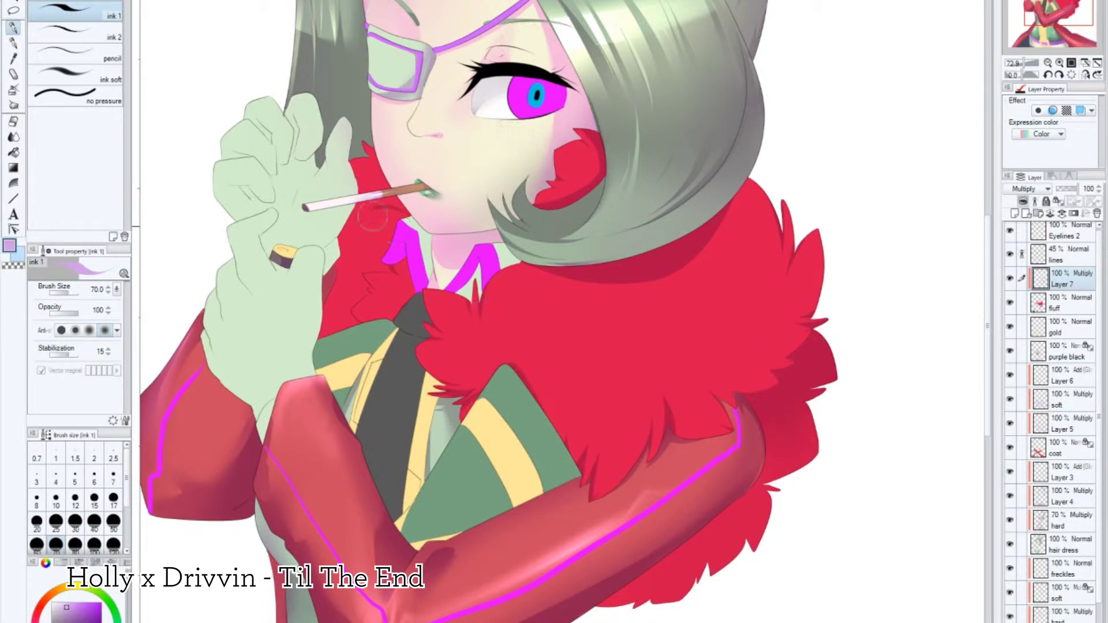
drag(372, 216, 346, 323)
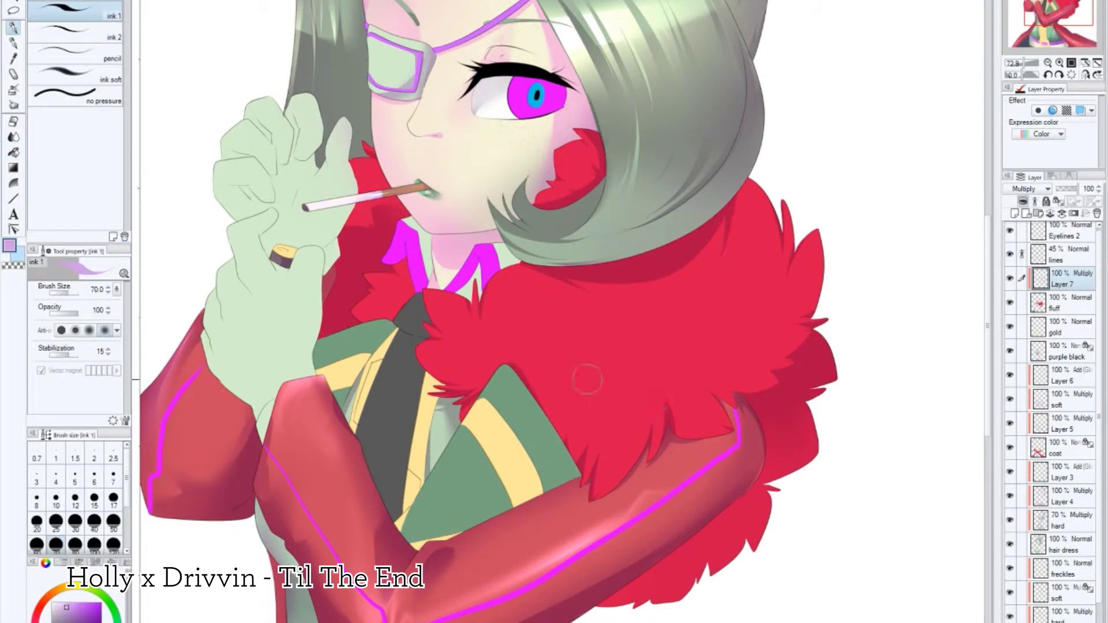
key(j)
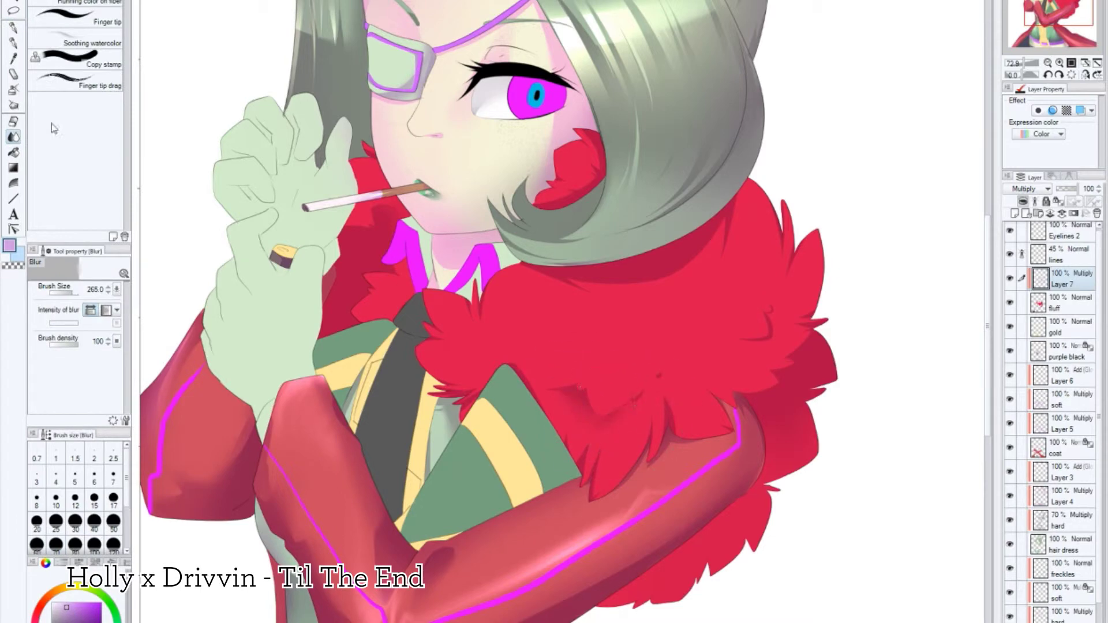
key(p)
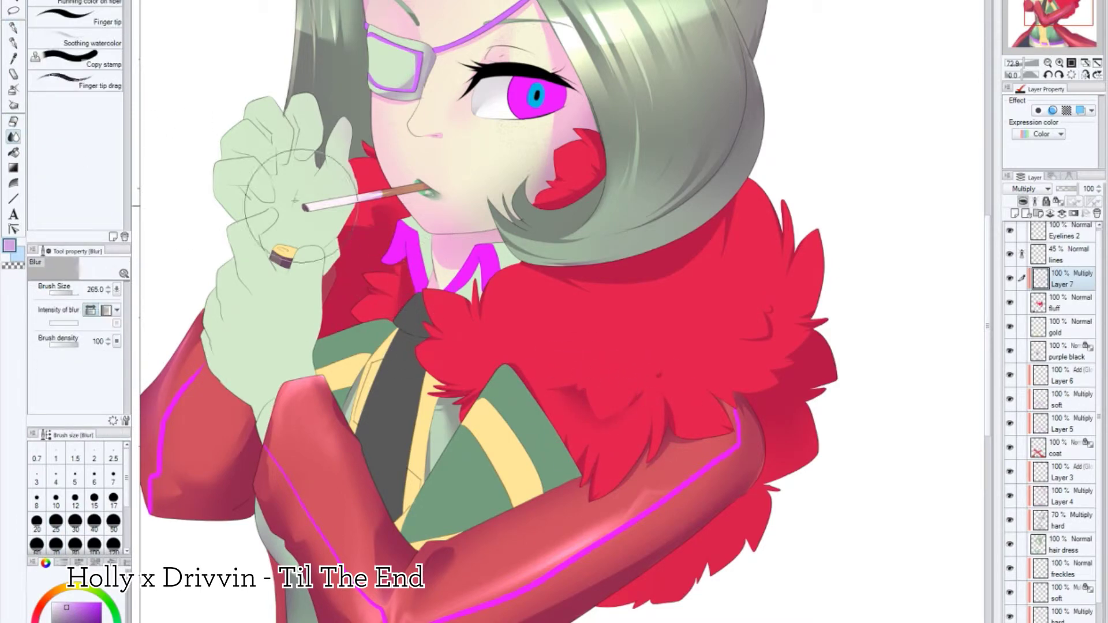
Step: Shade the dark lining of the coat tails with light purple on Layer 7
scroll(392, 312, down, 3)
drag(350, 618, 448, 512)
key(j)
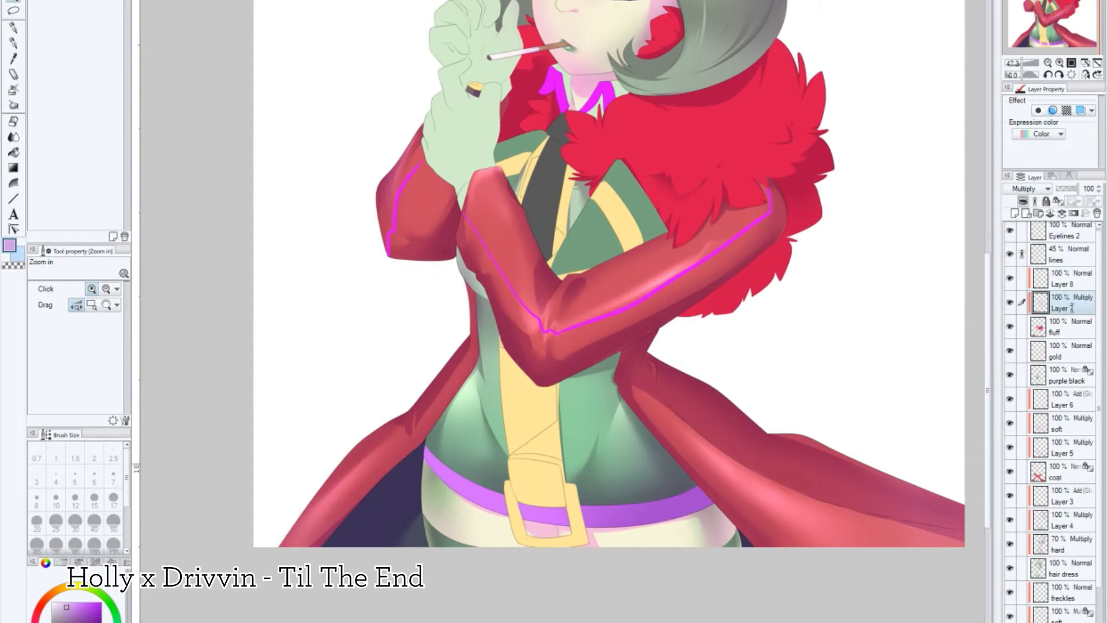
Step: Rename the fur shadow layer hard, name the new clipped Multiply layer soft, and paint broad blurred shadows over the fur collar
key(m)
key(p)
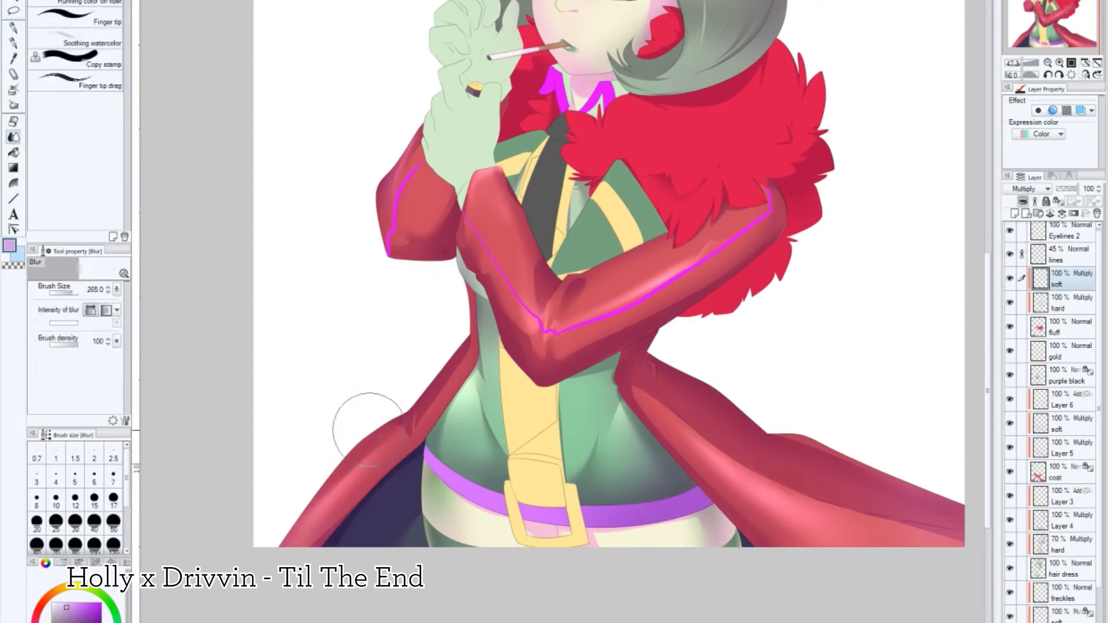
scroll(610, 312, up, 3)
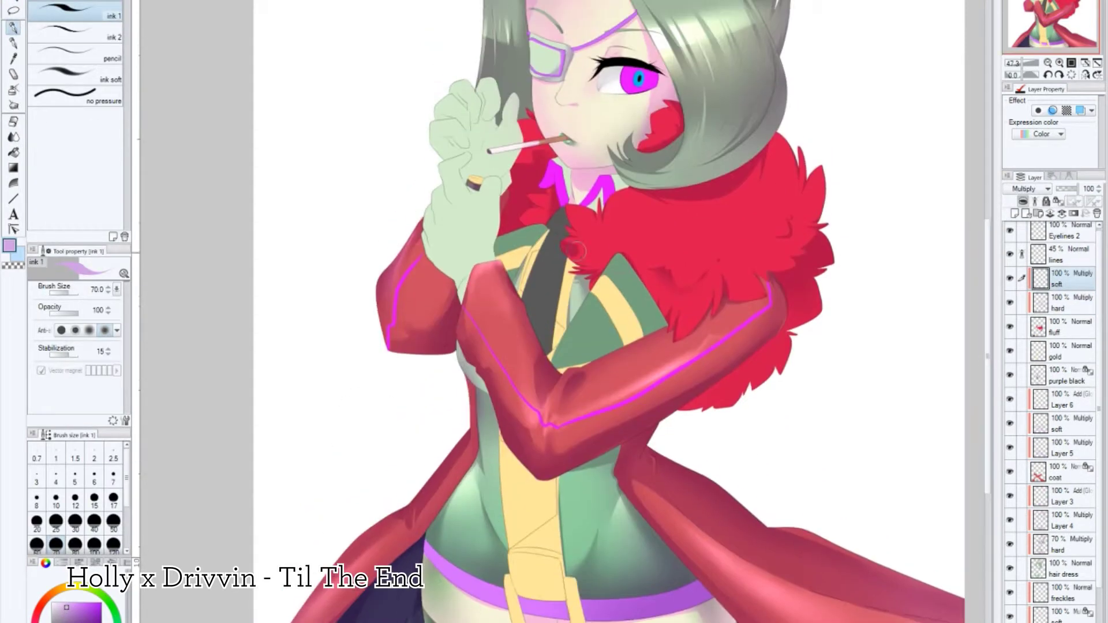
key(j)
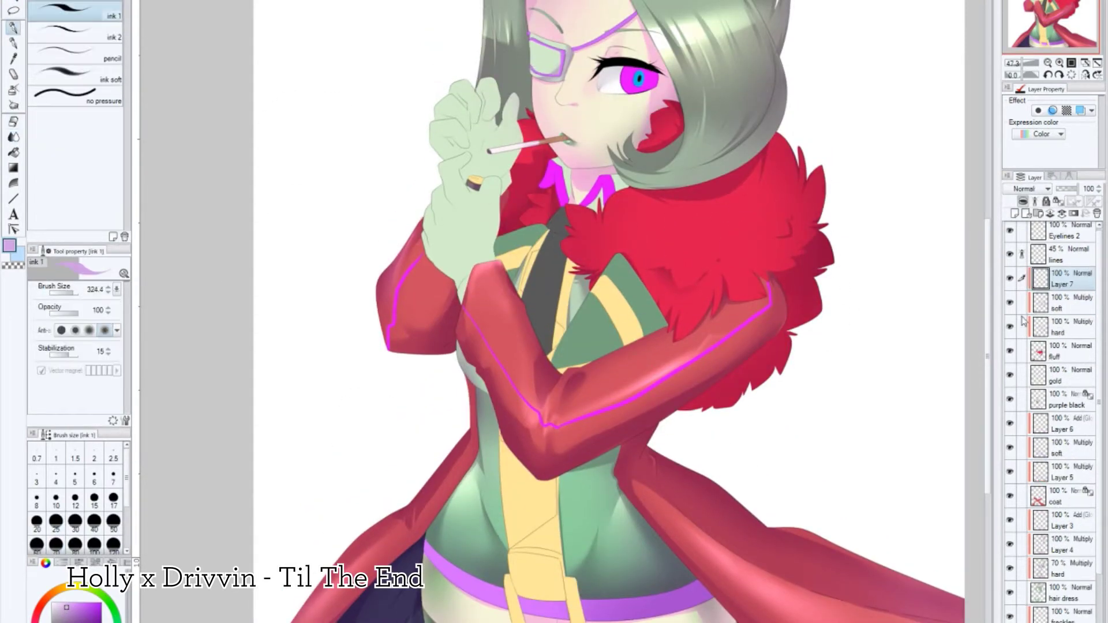
Step: Add a light purple glow to the fur's outer edge on a clipped Add (Glow) layer and shape it with the size 80 concept eraser
click(14, 120)
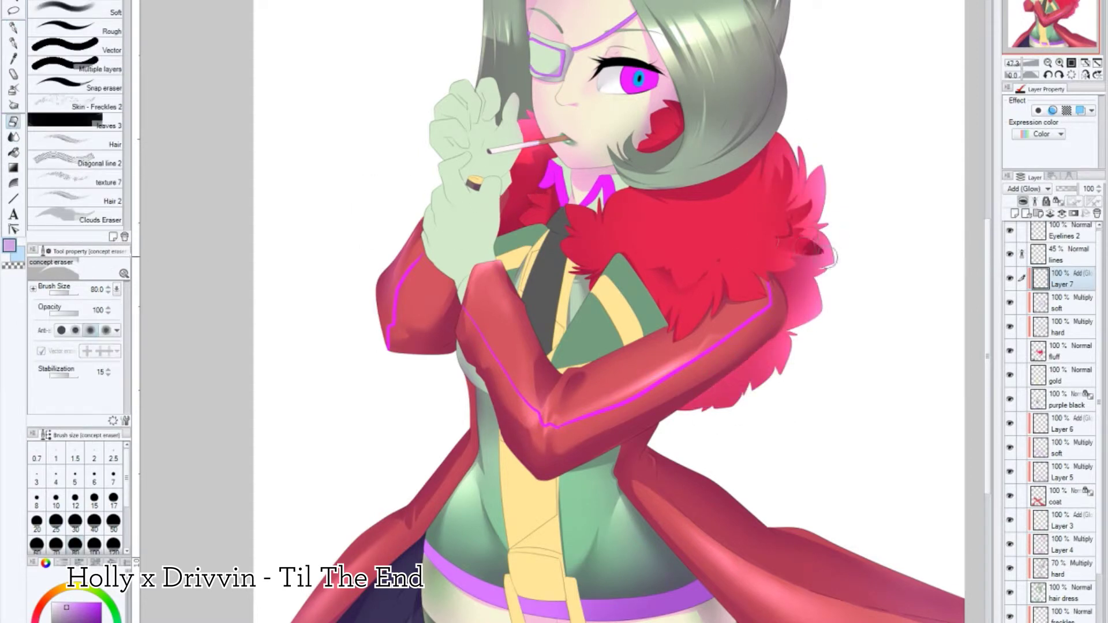
drag(808, 173, 810, 334)
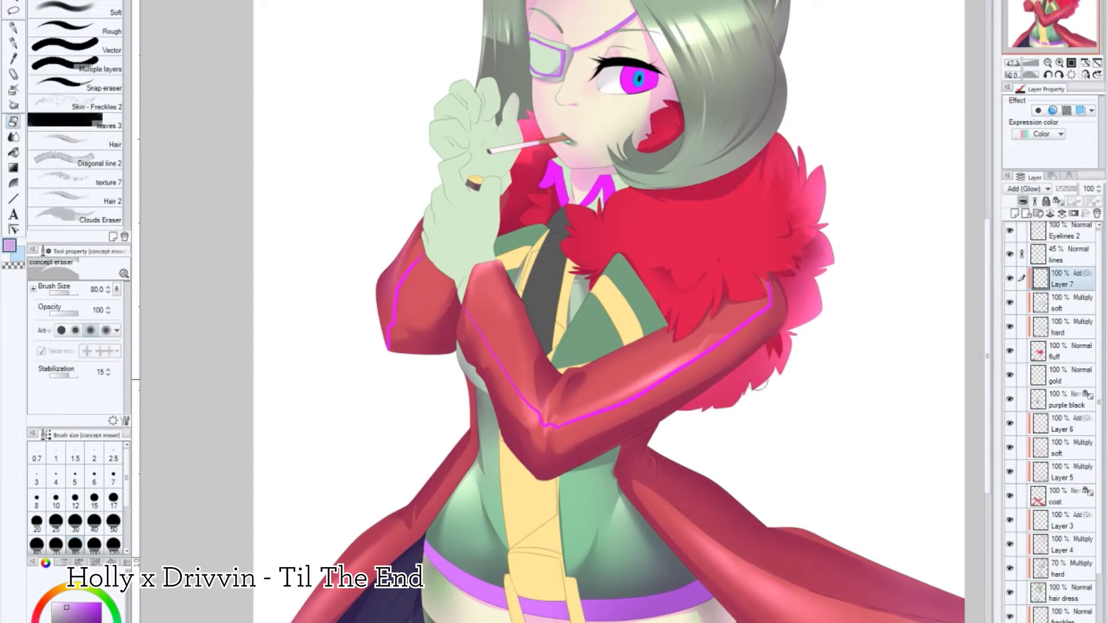
ctrl+alt+click(683, 151)
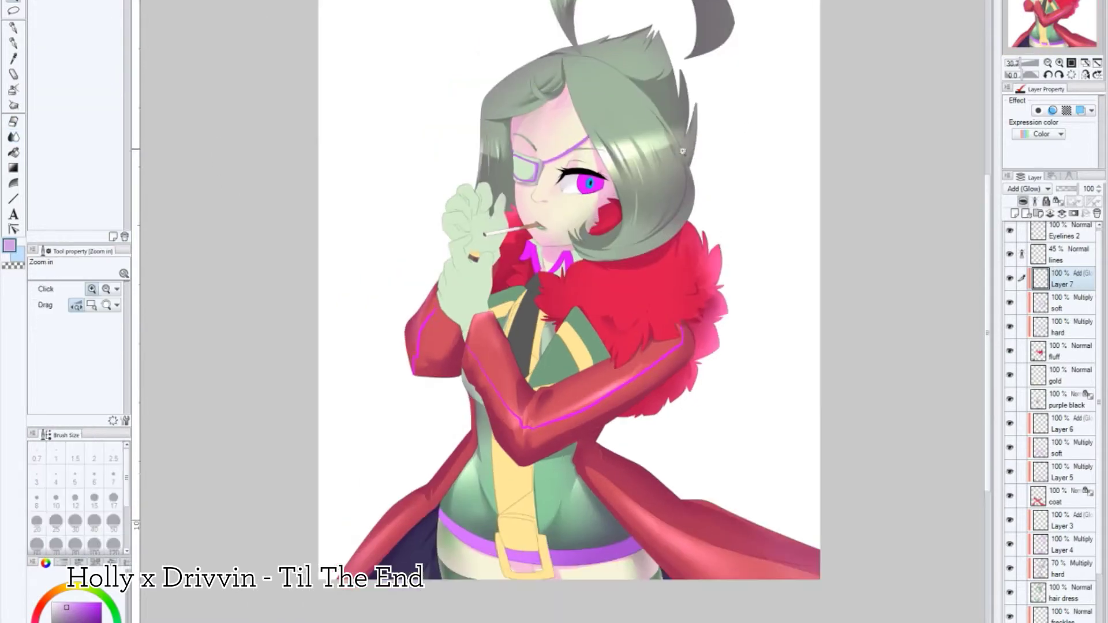
Step: Add a Multiply layer clipped to gold and paint light purple shadows on the gold trim with the size 170 ink brush, blurring and erasing parts
click(651, 309)
key(p)
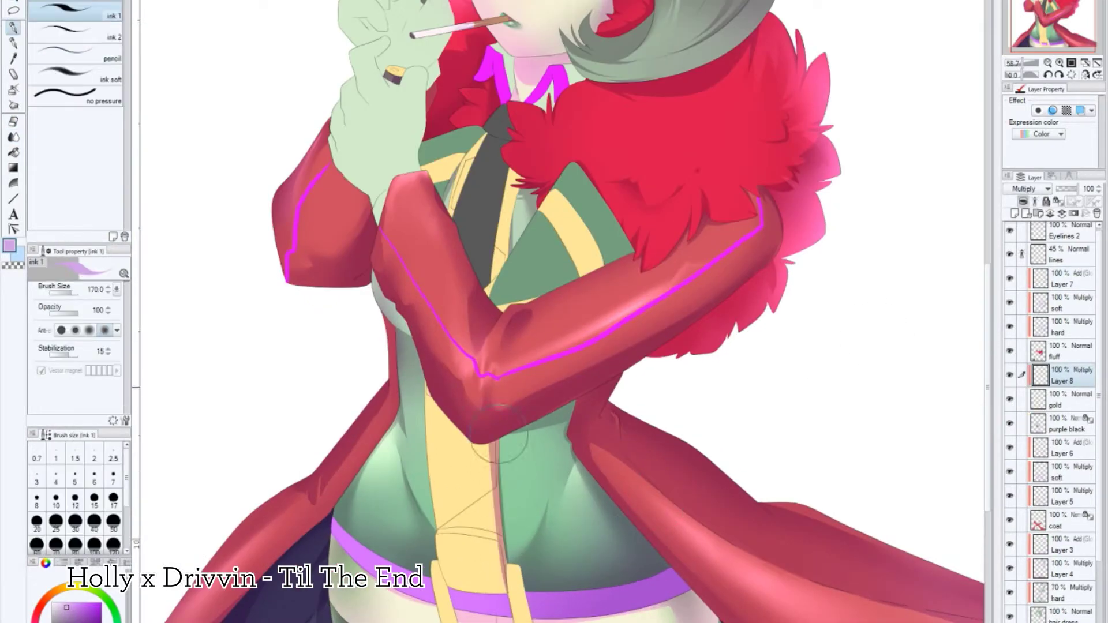
click(13, 138)
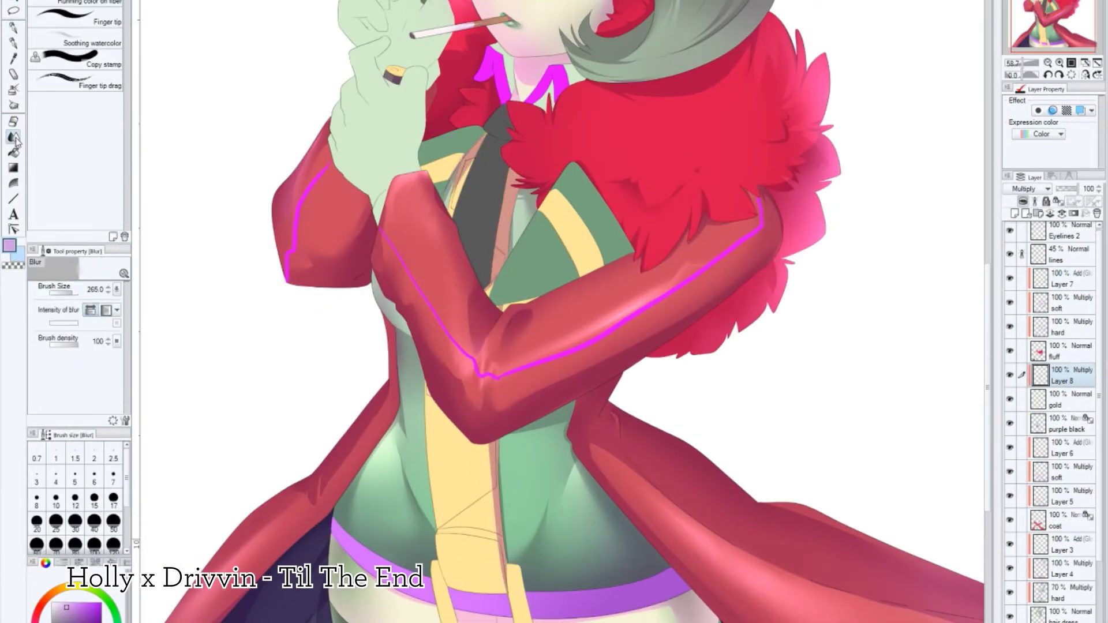
key(p)
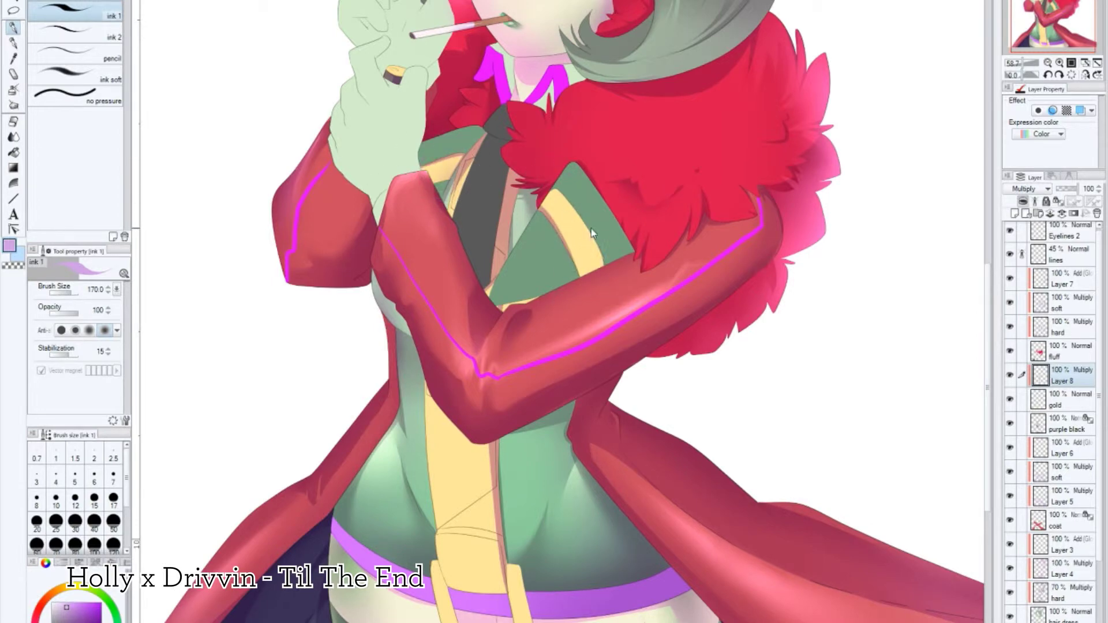
key(e)
key(p)
key(e)
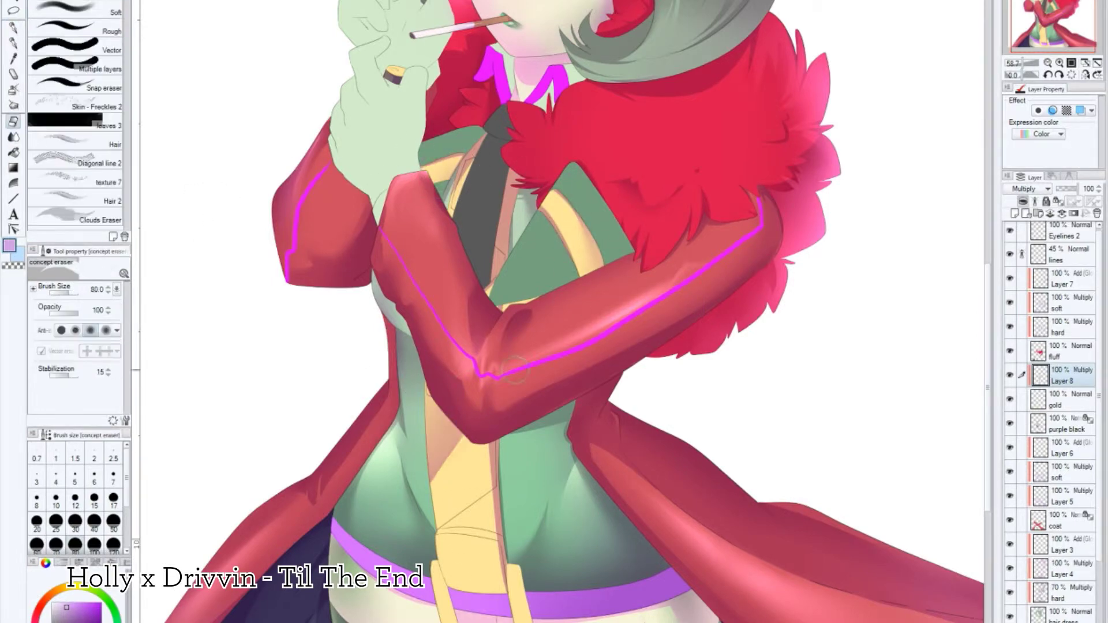
Step: Paint crisp fold shadows on the gold belt strap with the size 30 ink brush and smaller, trimming them with the size 80 concept eraser
scroll(514, 366, up, 3)
key(p)
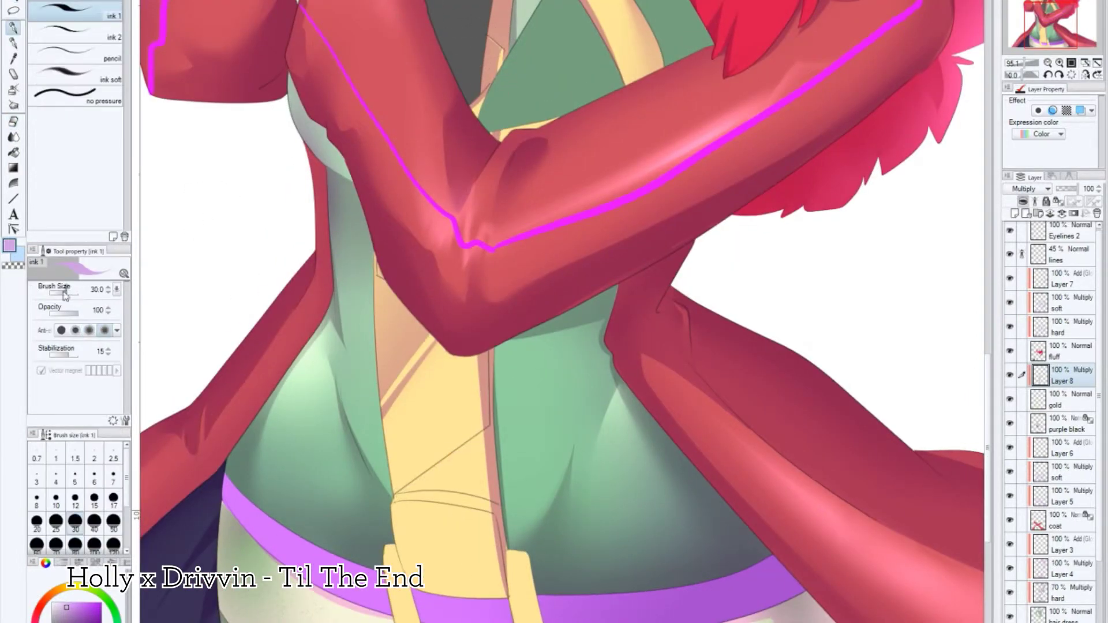
key(e)
key(p)
key(e)
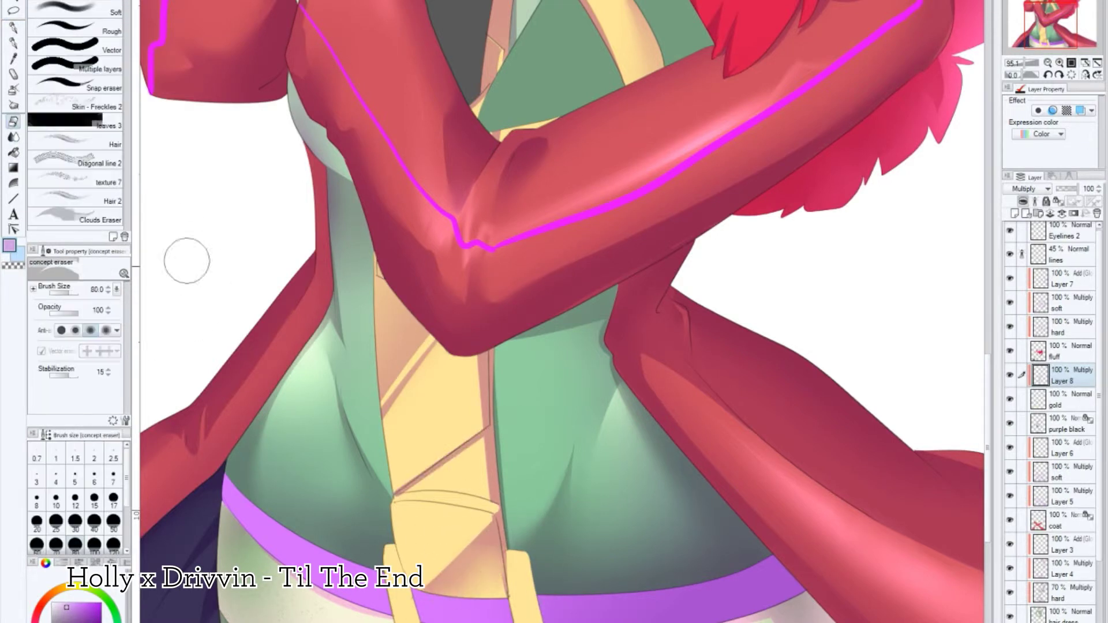
key(p)
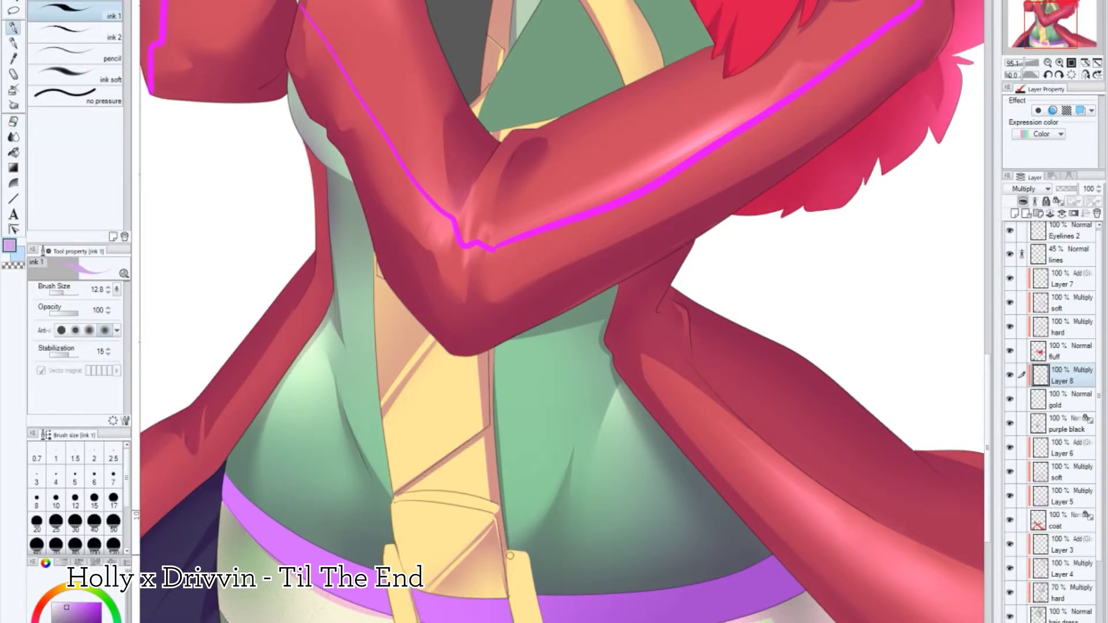
key(e)
key(p)
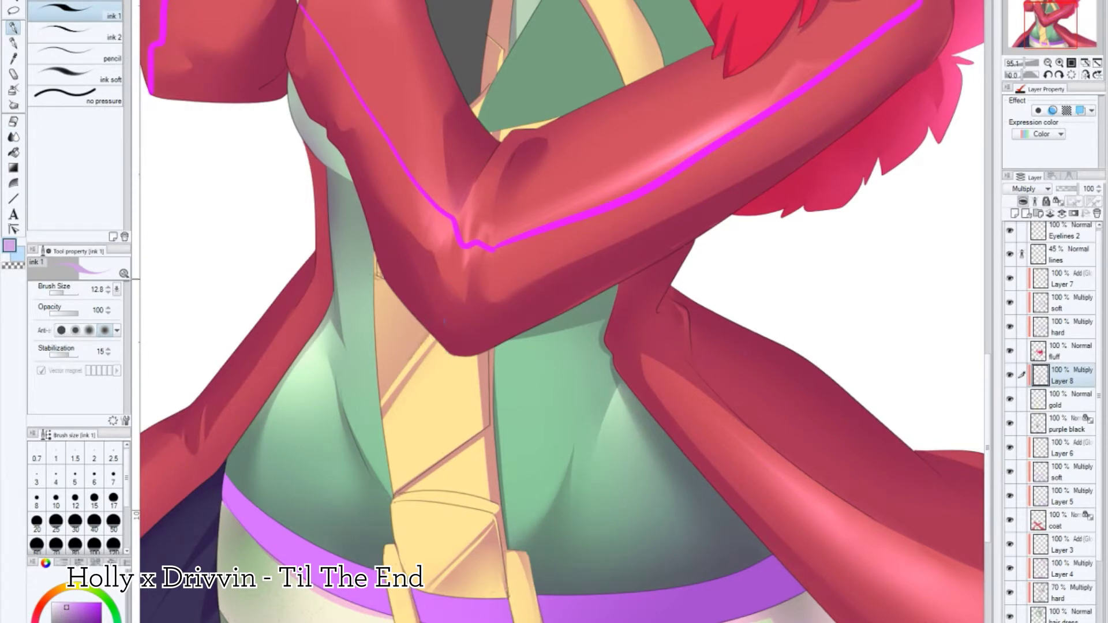
Step: Add an Add (Glow) layer clipped to gold and paint highlights on the belt and lapel stripes, refining them with the size 12 concept eraser
key(ctrl+0)
scroll(554, 259, up, 3)
scroll(553, 260, down, 2)
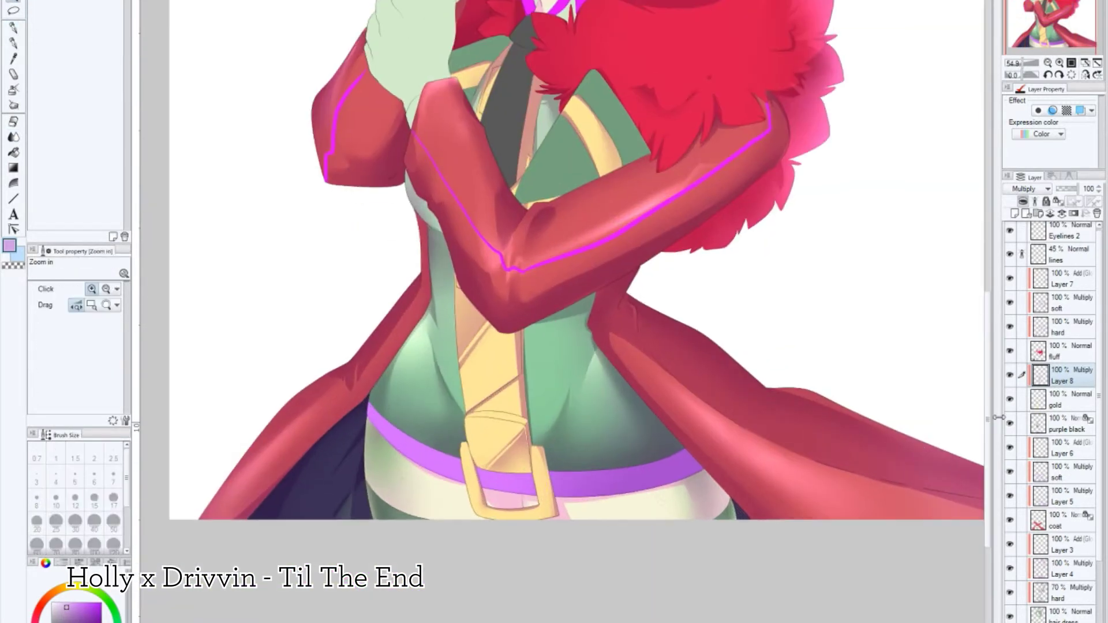
key(ctrl+shift+n)
scroll(850, 494, up, 1)
key(e)
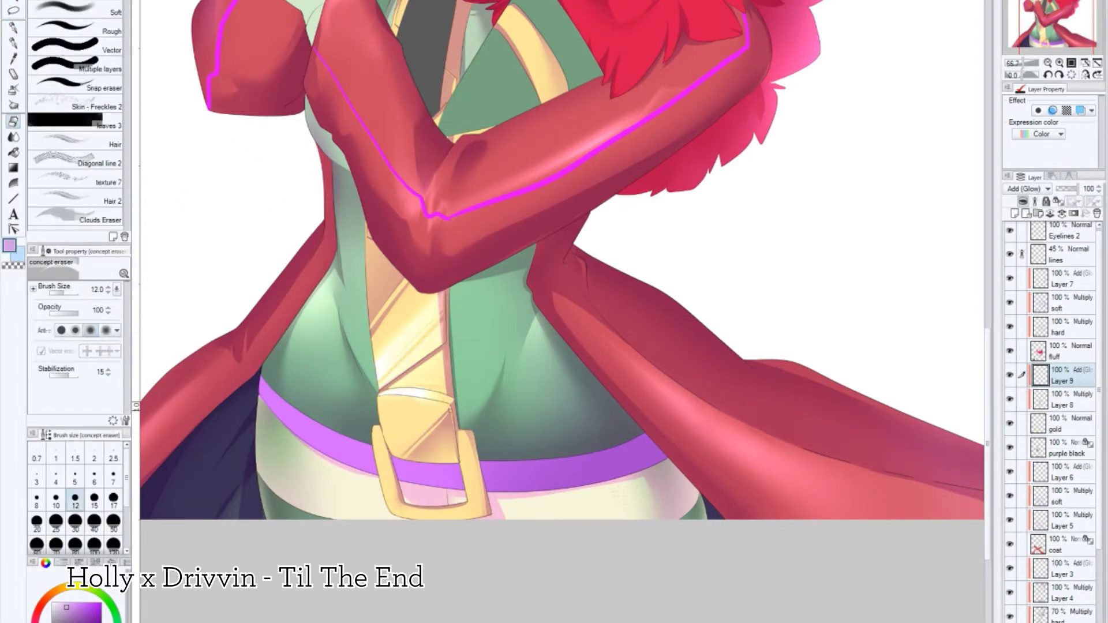
key(j)
scroll(165, 271, down, 3)
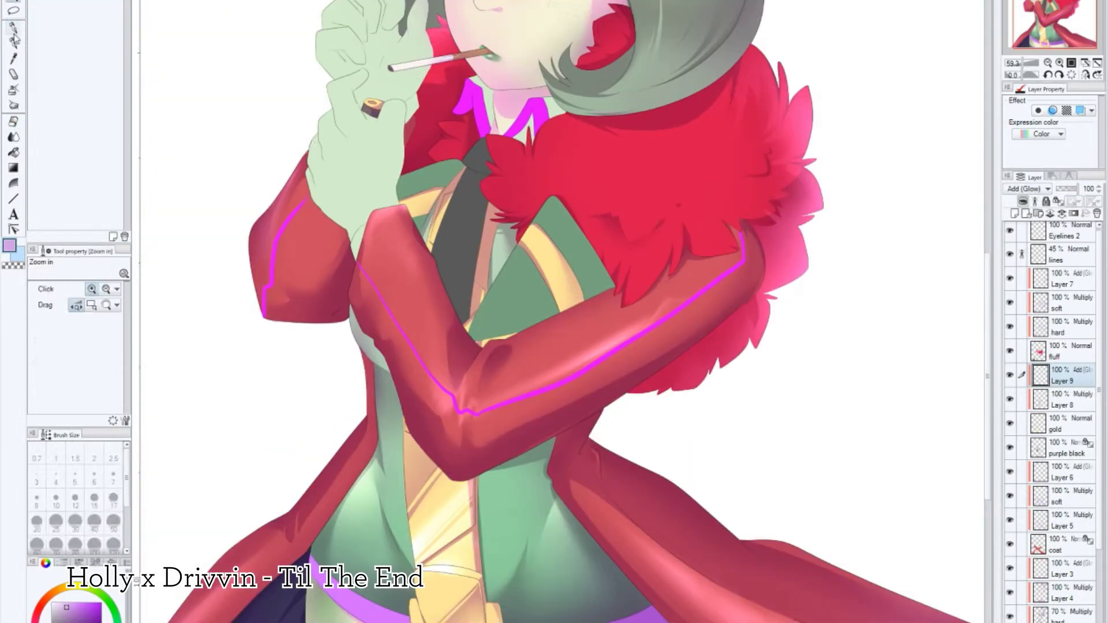
Step: Add a Multiply layer clipped to purple black and paint blurred light purple shadows on the waistband with the size 80 ink brush
key(/)
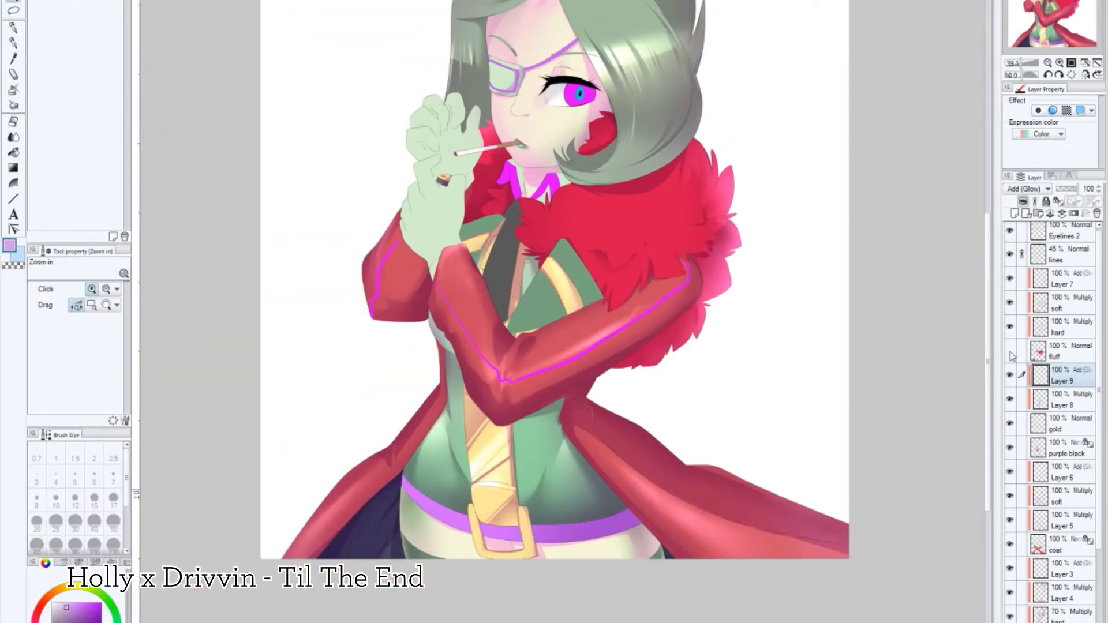
click(1035, 454)
key(ctrl+shift+n)
scroll(619, 549, up, 1)
key(p)
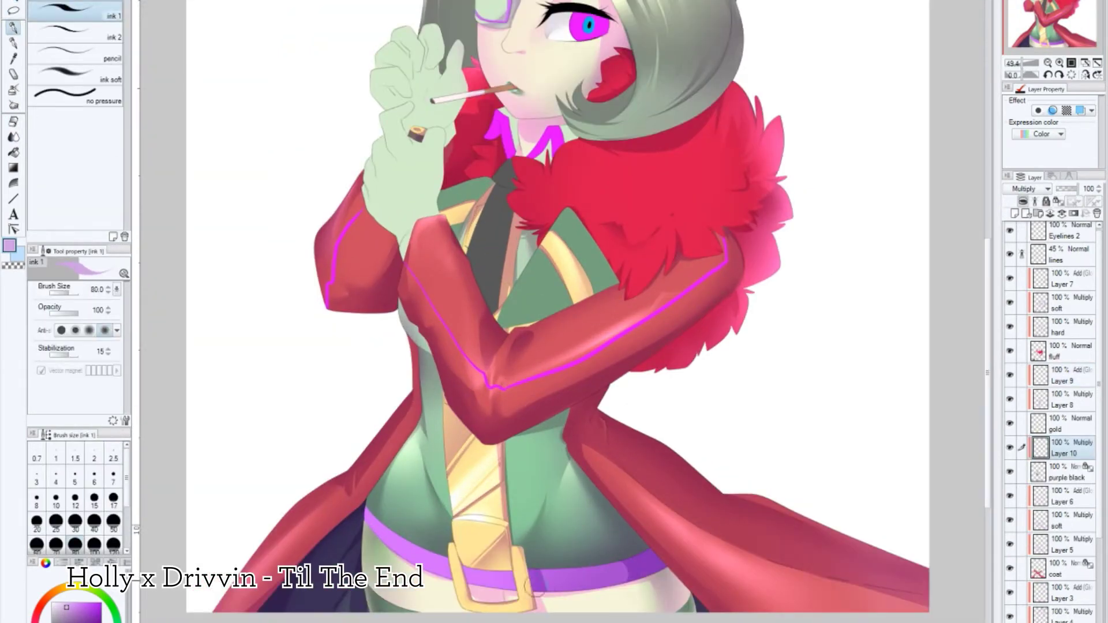
key(j)
key(p)
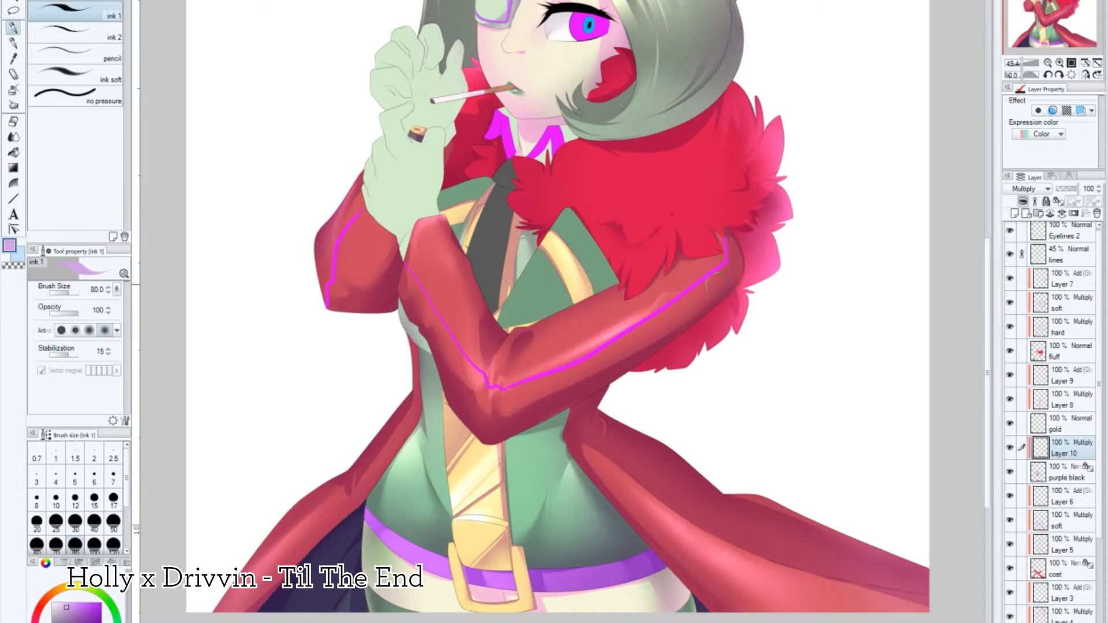
Step: Shade the purple shirt collar, dark tie and green lapels with size 80 ink strokes, blurring the shadows
key(j)
key(e)
key(p)
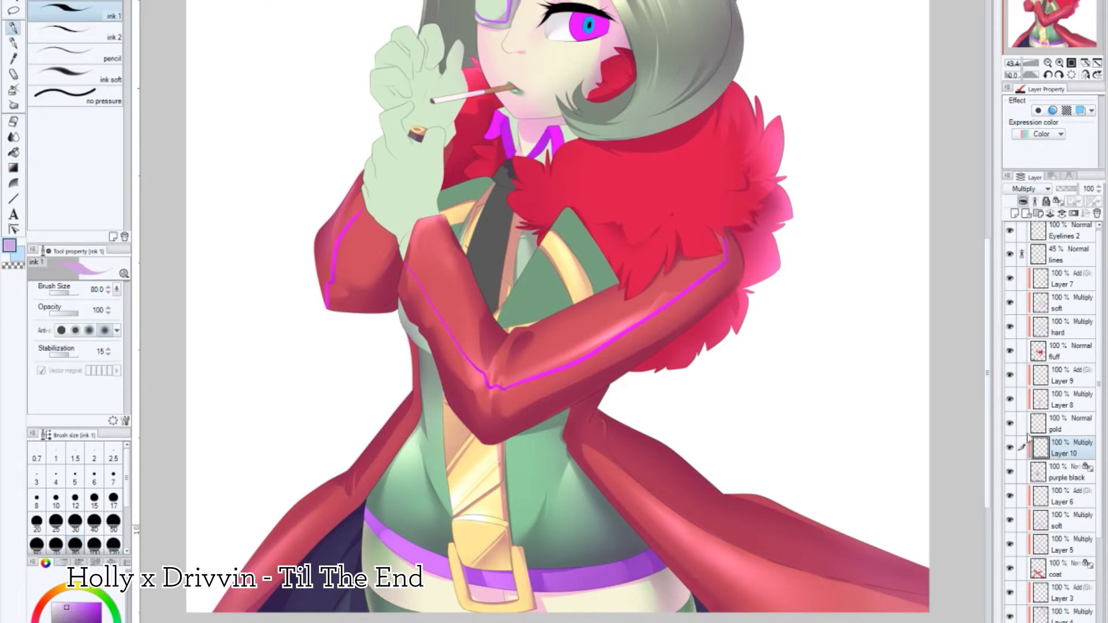
key(j)
key(p)
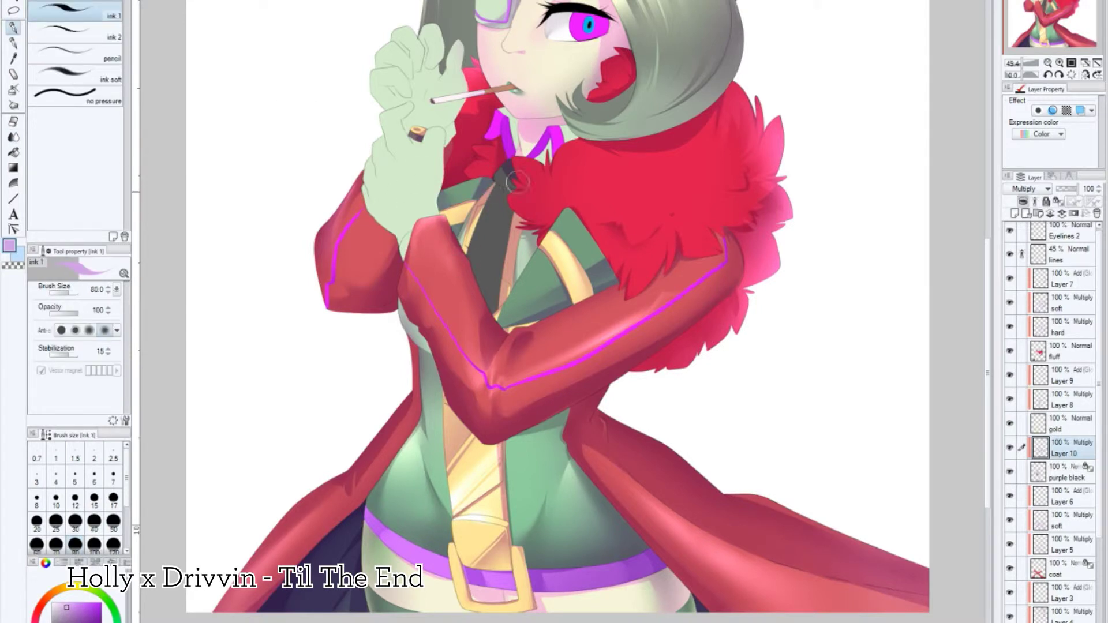
key(j)
key(p)
Step: Compare the artwork without the purple black layer, restore it, and deepen the tie and iris shadows with a darker purple
click(1009, 472)
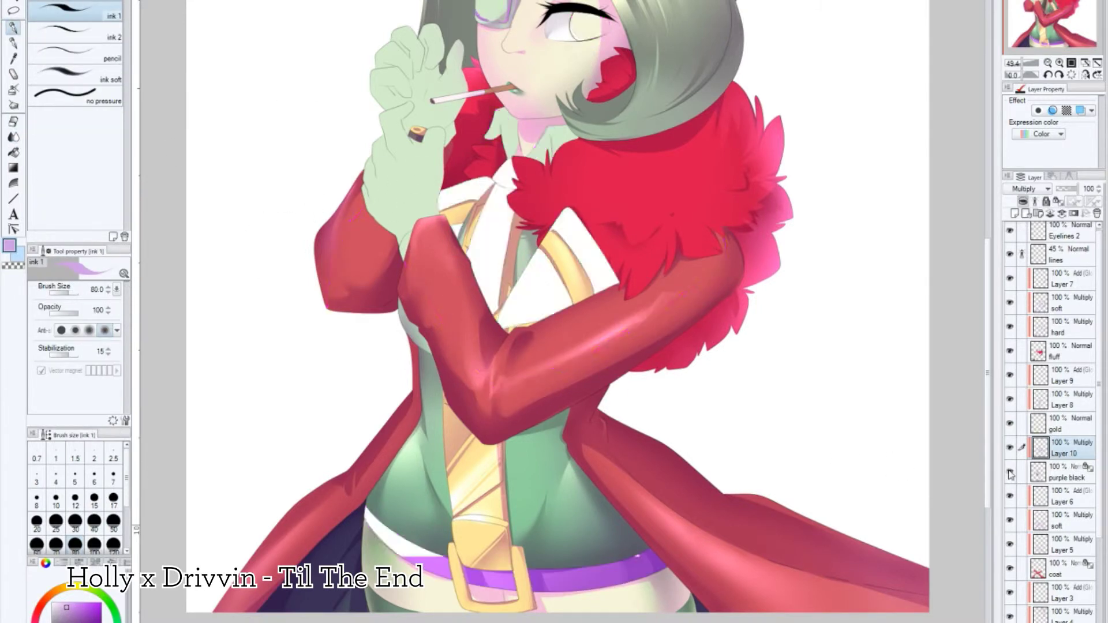
click(1010, 472)
key(j)
key(p)
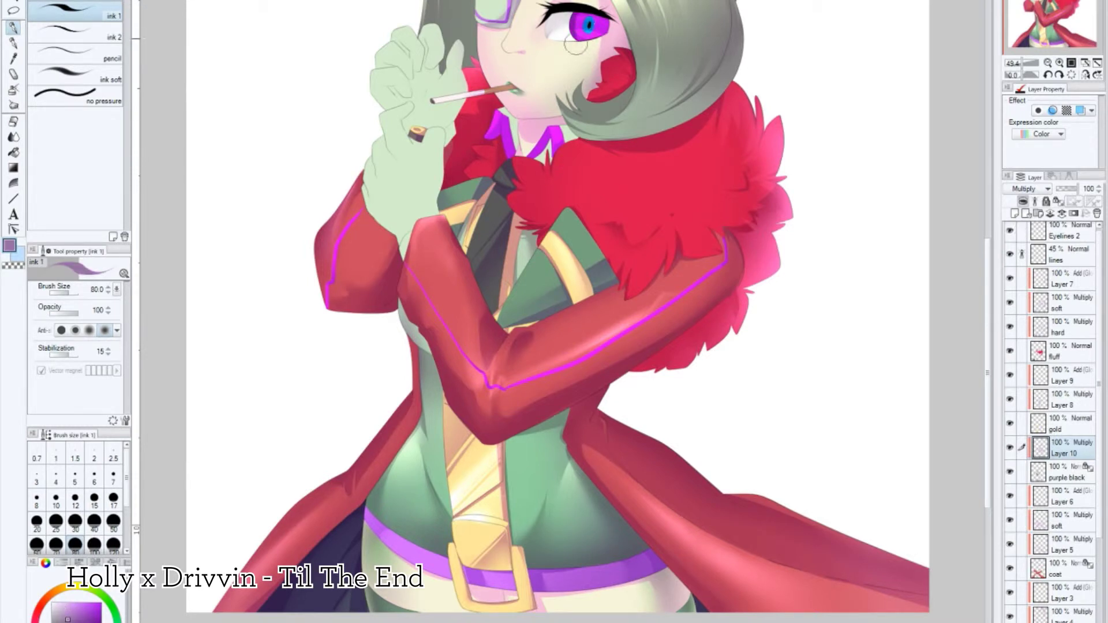
key(j)
key(p)
Step: Add an Add (Glow) layer clipped to purple black and paint highlights on the iris and the purple sleeve piping with a pale cream colour
click(1014, 213)
key(j)
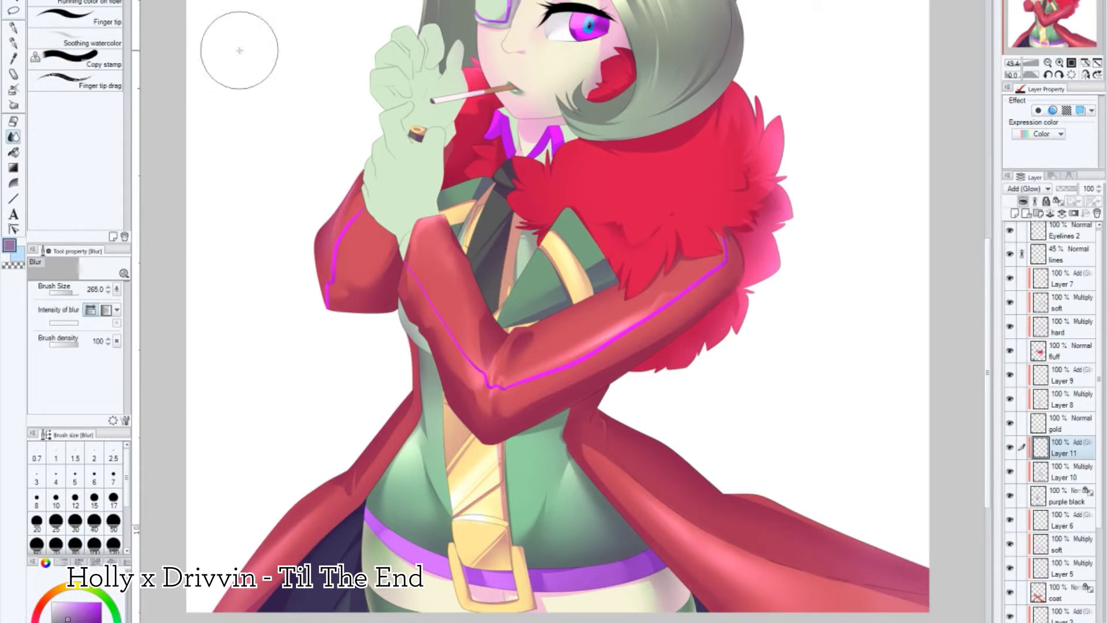
key(p)
alt+click(583, 17)
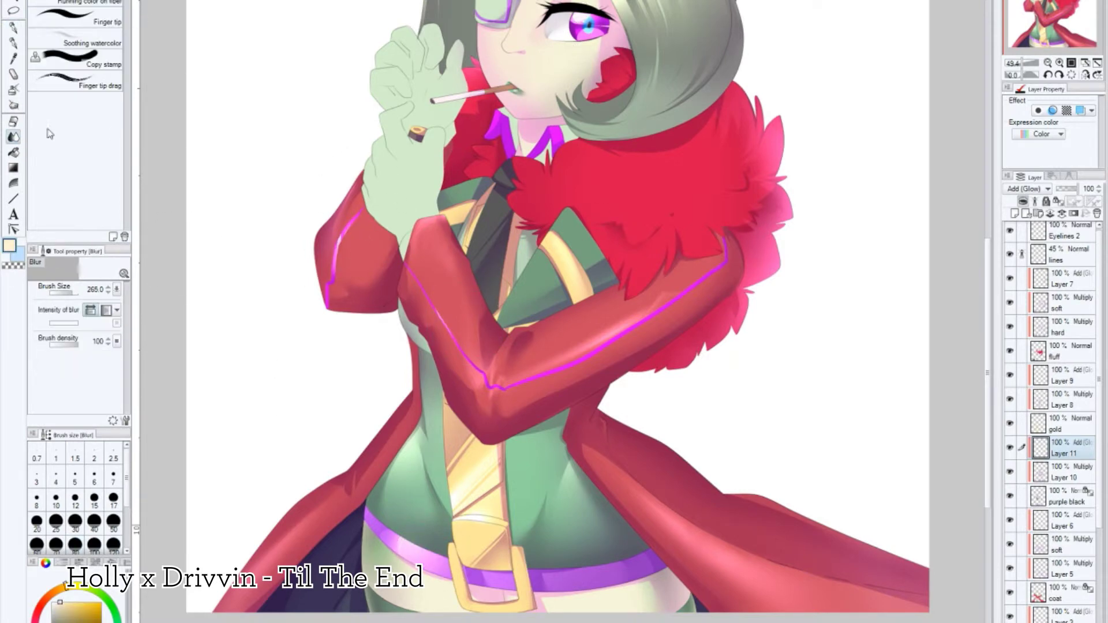
drag(407, 266, 490, 385)
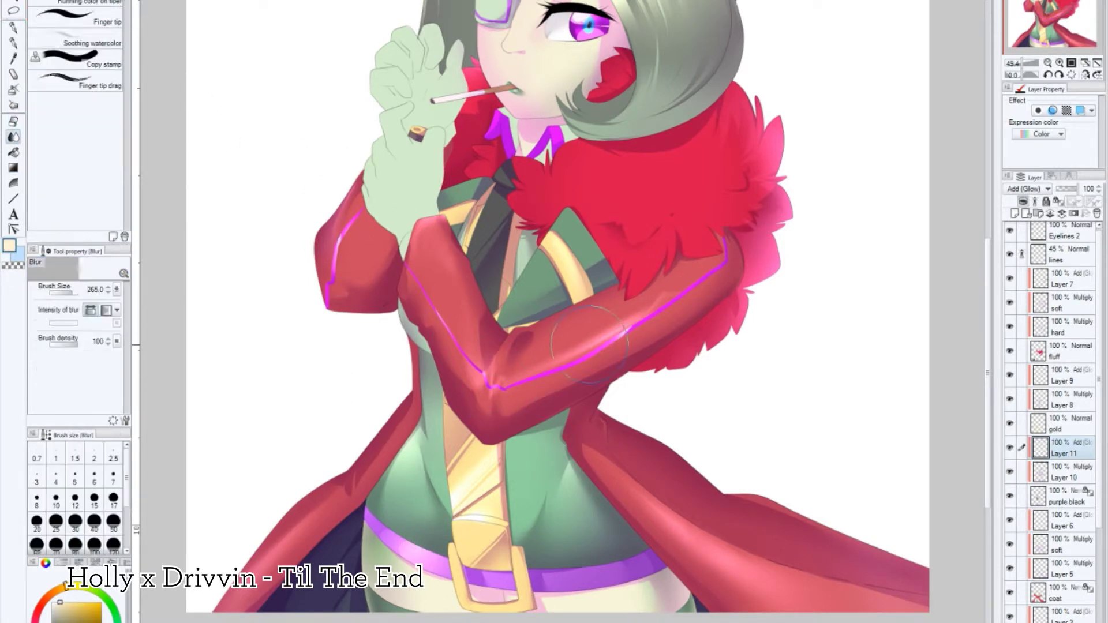
Step: Shade the shirt collar on the hair dress hard layer, and outline and fill light pink shadows on the raised hand's fingers and palm
scroll(635, 346, up, 2)
scroll(1104, 432, down, 1)
scroll(1103, 433, down, 4)
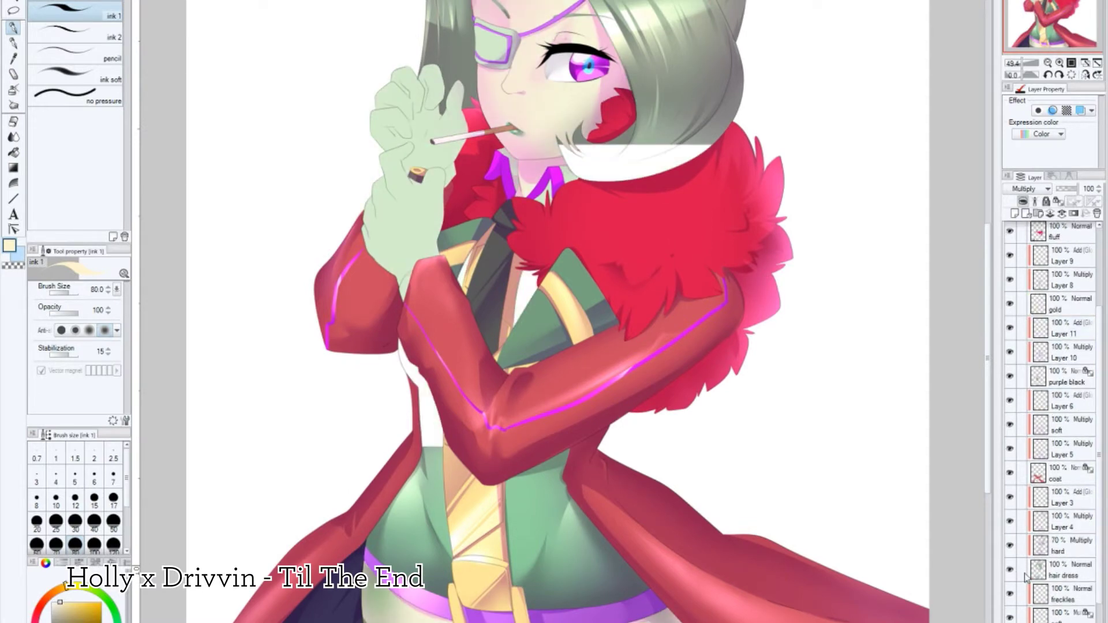
click(1067, 545)
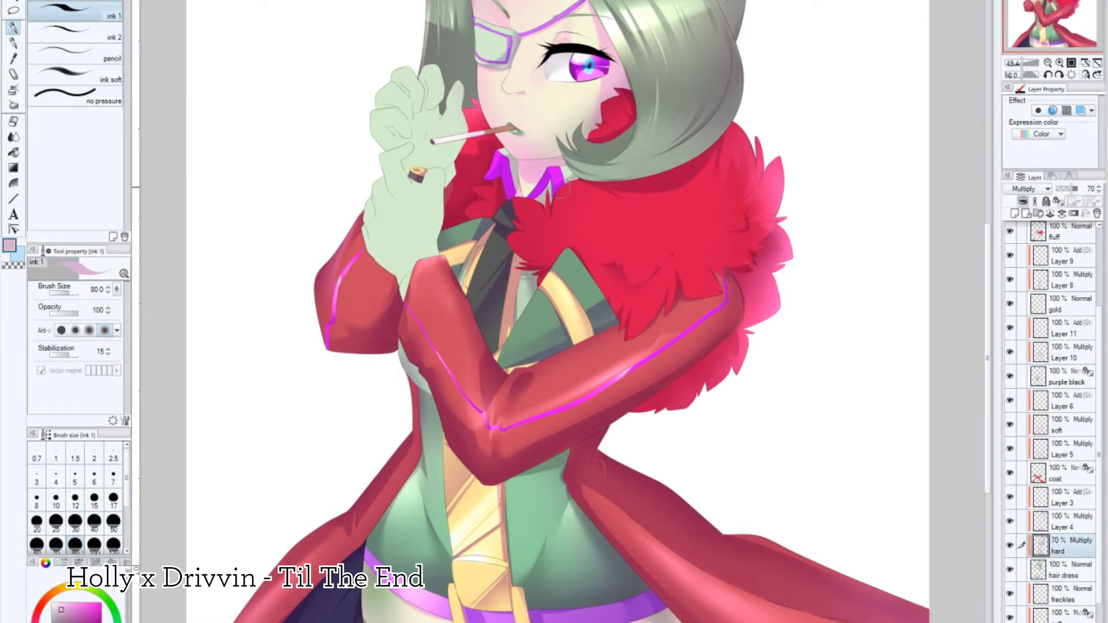
scroll(394, 236, up, 3)
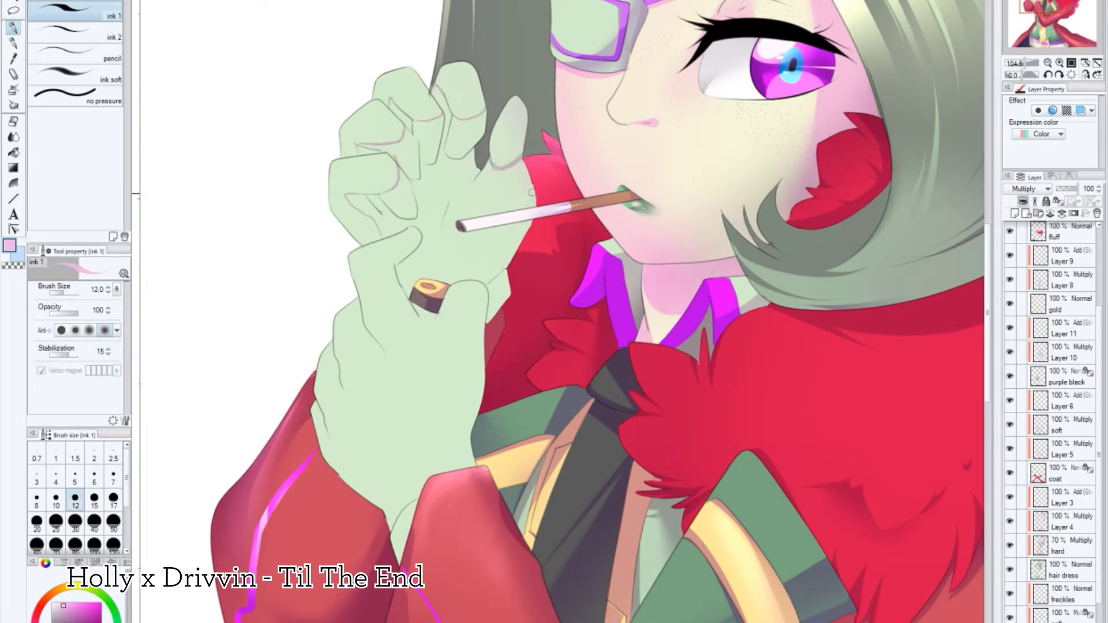
drag(490, 282, 358, 132)
drag(508, 185, 496, 300)
mouse_move(369, 150)
mouse_down()
mouse_move(352, 138)
mouse_move(381, 167)
mouse_up()
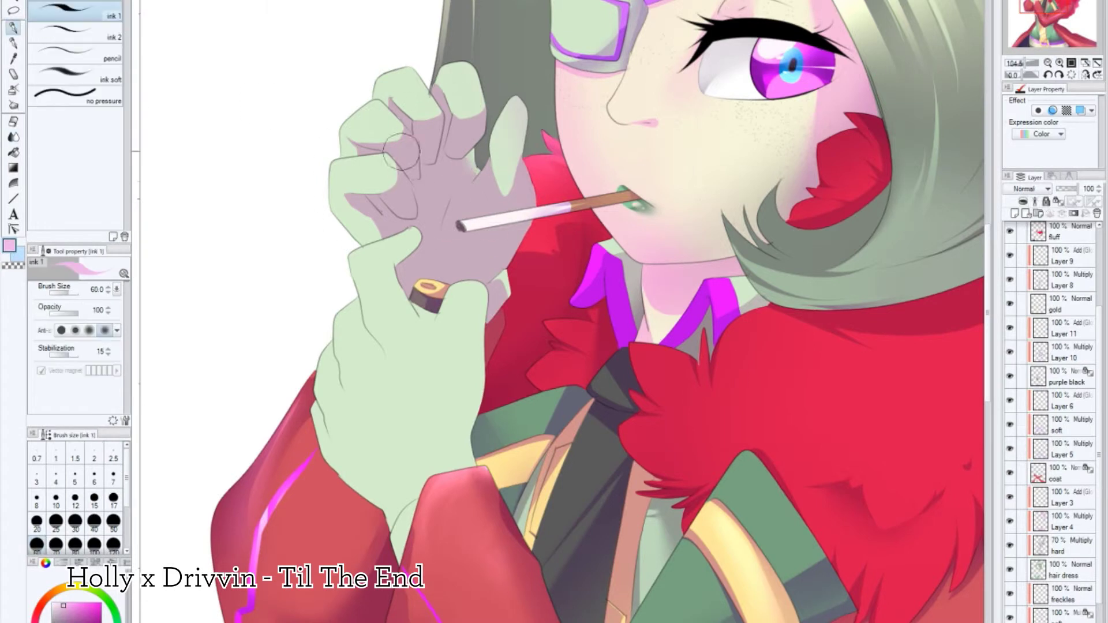
Step: Paint light pink shadows on the hand holding the lighter with the size 60 ink brush and blur their edges
alt+click(432, 132)
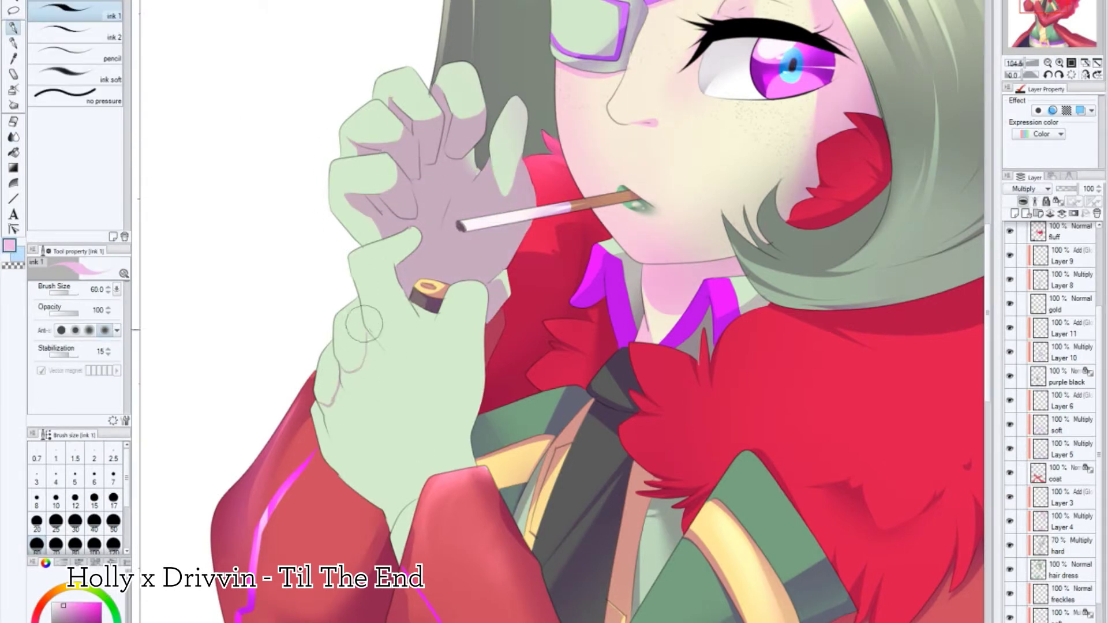
drag(395, 262, 450, 450)
key(j)
mouse_move(322, 242)
mouse_down()
mouse_move(404, 323)
mouse_move(326, 404)
mouse_up()
key(p)
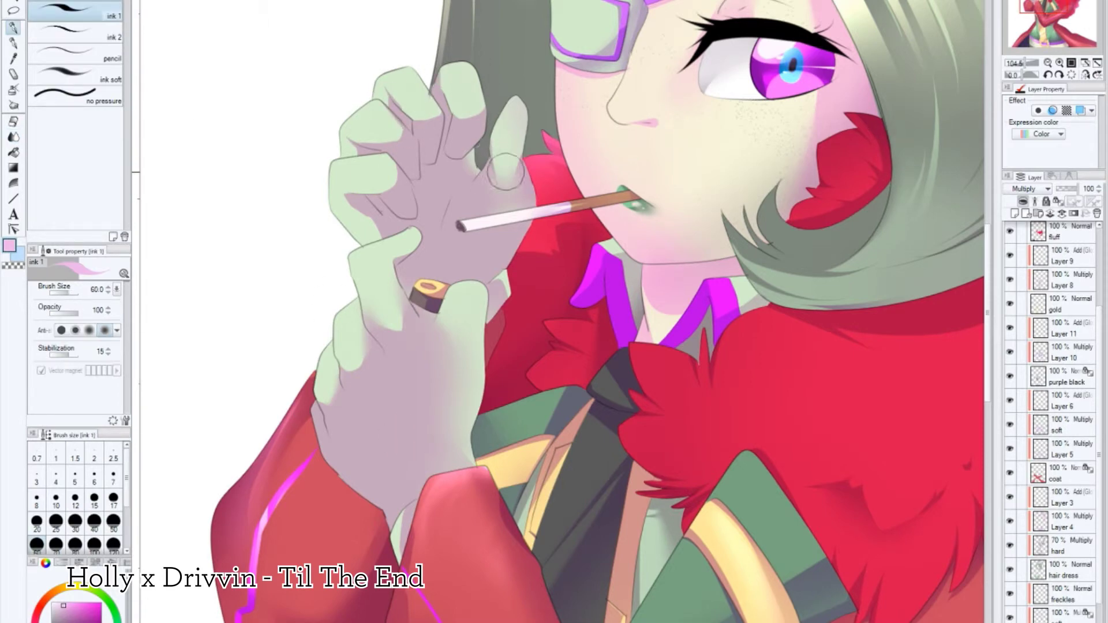
Step: Paint broad light pink shadows over both hands on the softer Multiply layer, blurring them at size 265
key(p)
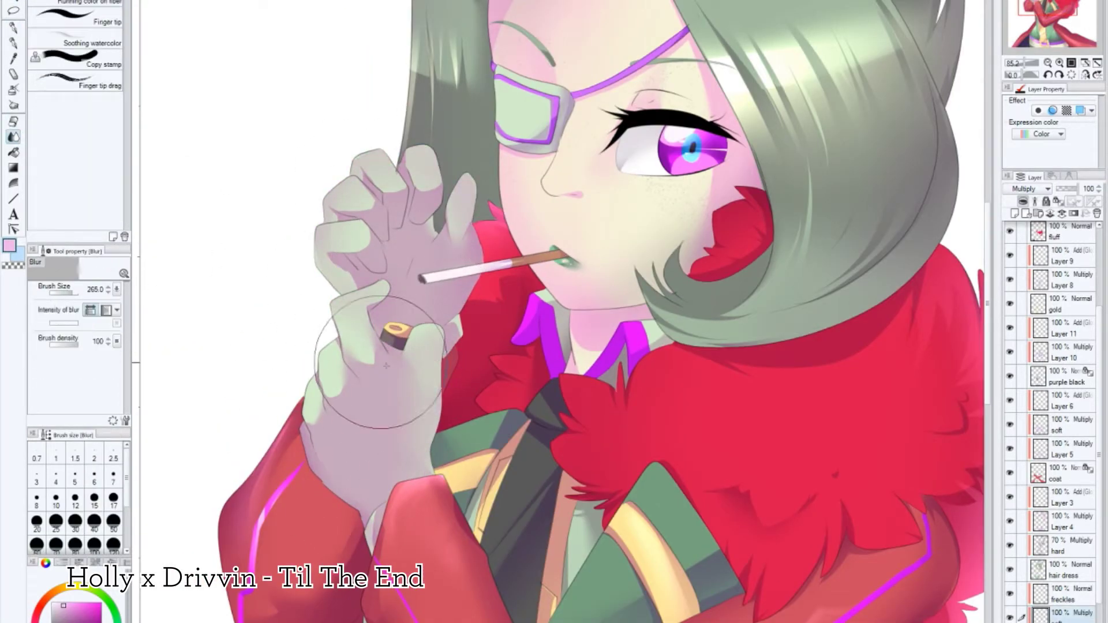
key(e)
key(p)
Step: Group the character layers into a folder named body and add a layer named fire above it
scroll(462, 288, down, 3)
scroll(404, 260, up, 4)
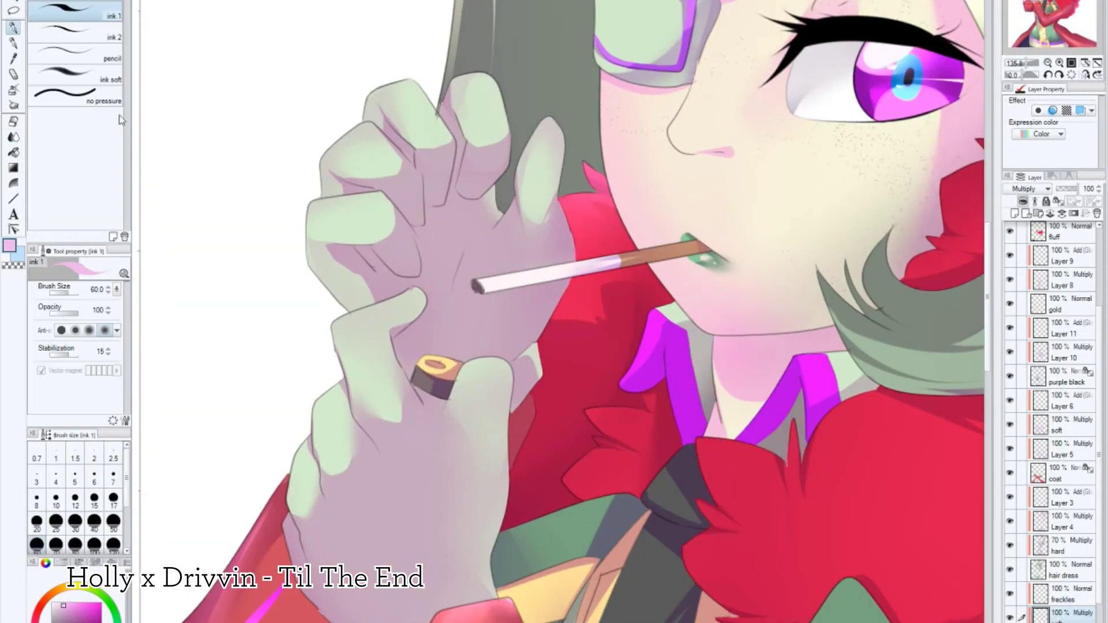
scroll(1083, 505, down, 3)
click(1084, 505)
scroll(1083, 506, up, 3)
click(1031, 254)
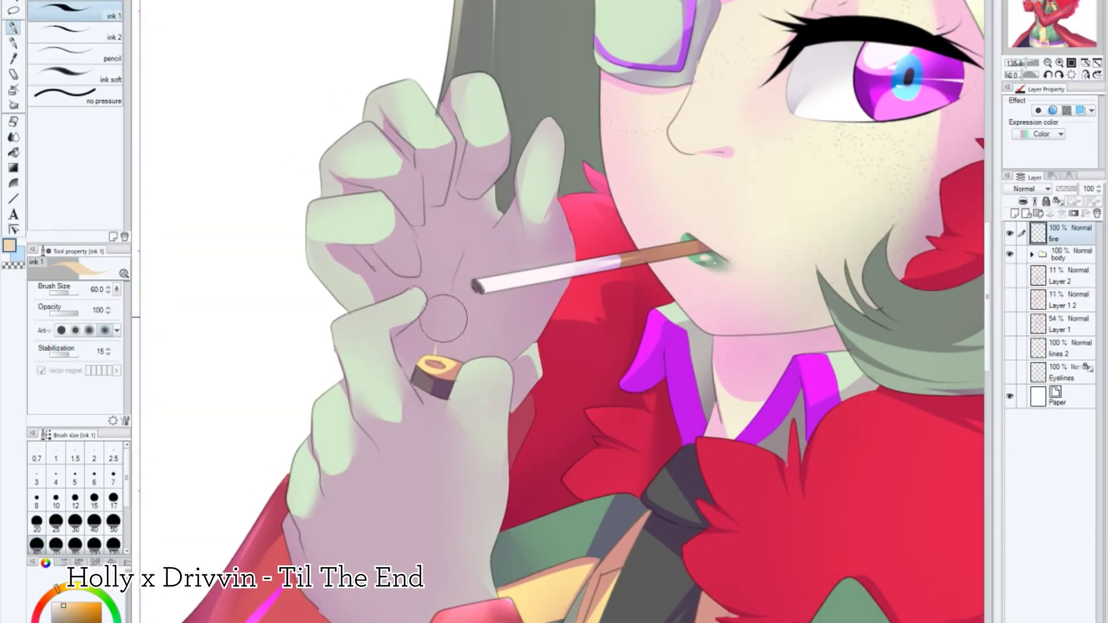
Step: Paint the lighter's flame on the fire layer in Add (Glow) mode and add a blurred glow around it on a new layer
drag(445, 332, 455, 320)
click(39, 616)
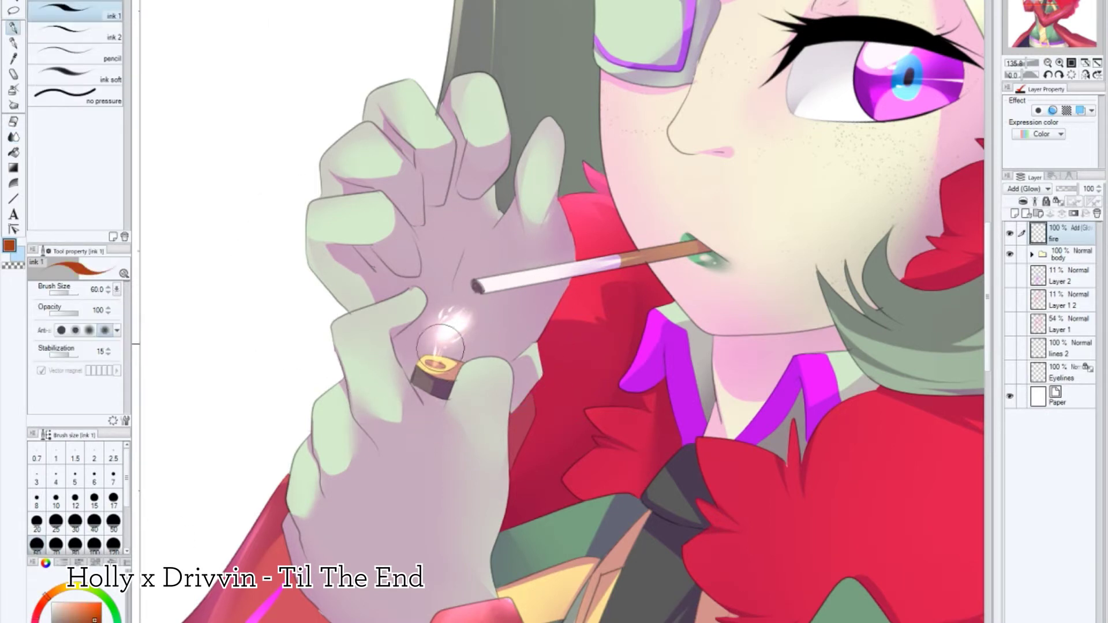
click(1034, 213)
mouse_move(444, 341)
mouse_down()
mouse_move(455, 312)
mouse_move(444, 323)
mouse_move(473, 415)
mouse_move(546, 224)
mouse_up()
key(j)
Step: Add another Add (Glow) layer for warm yellow light on the hands and shape it with the size 70 concept eraser
click(1034, 214)
key(e)
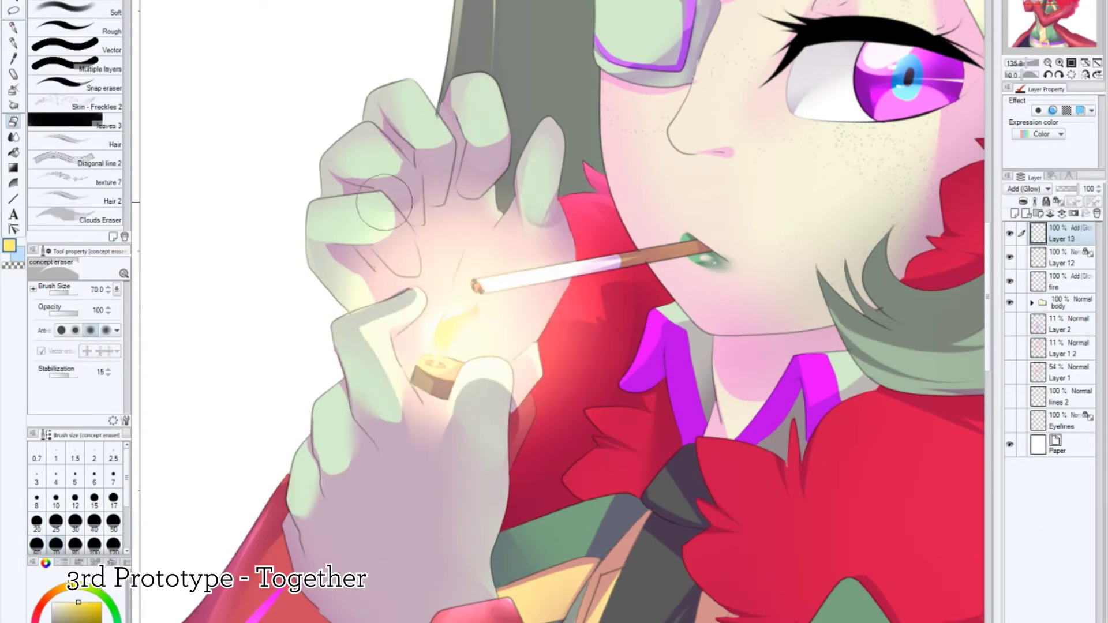
mouse_move(384, 202)
mouse_down()
mouse_move(275, 253)
mouse_move(428, 206)
mouse_up()
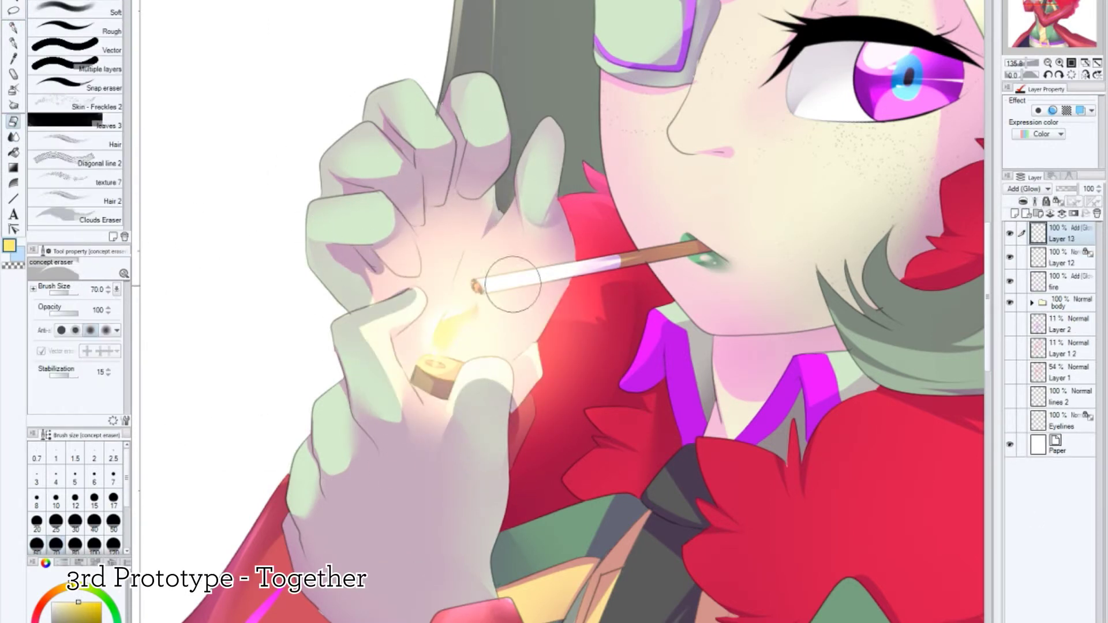
Step: Add a clipped Add (Glow) layer above the Eyelines 2 layer and soften a highlight on the lashes with Blur at size 265
key(ctrl+0)
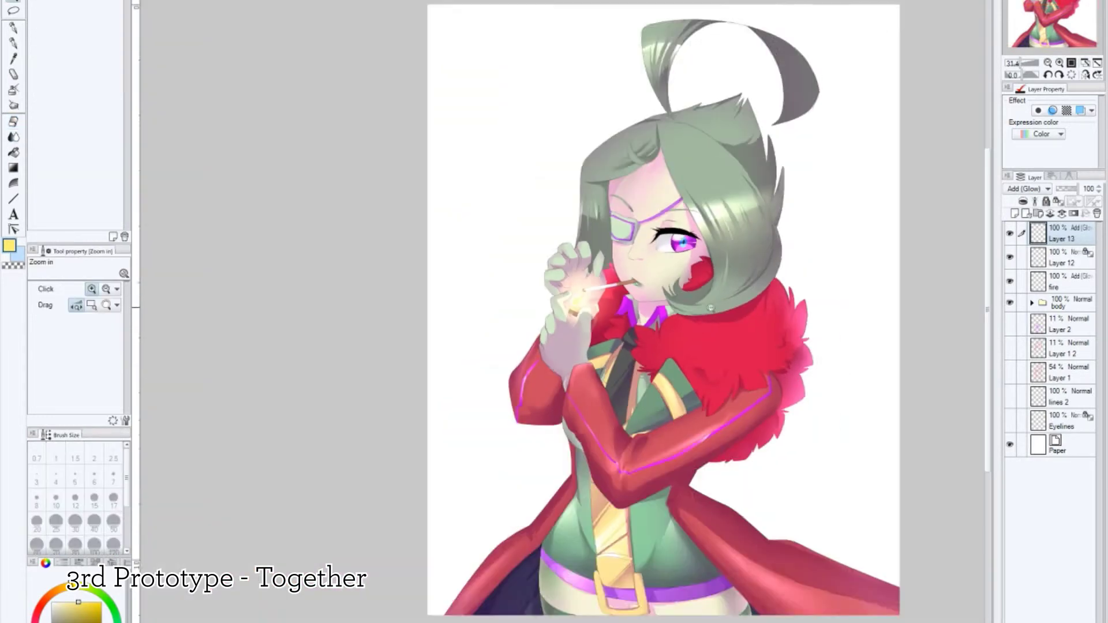
key(ctrl+plus)
key(p)
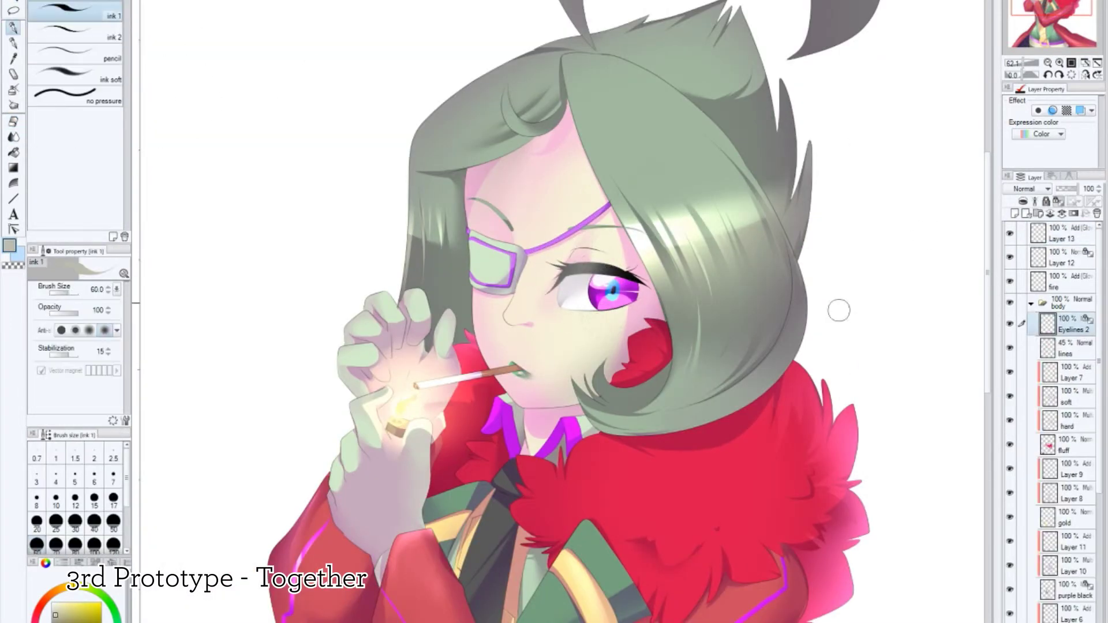
key(ctrl+shift+n)
key(j)
scroll(663, 264, up, 4)
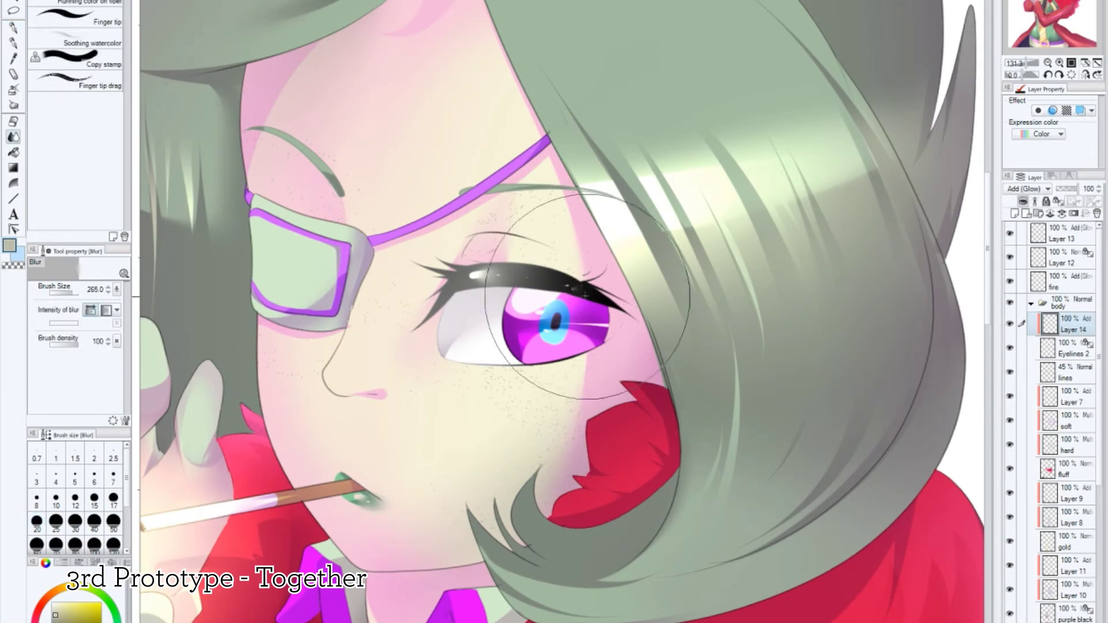
Step: Add a clipped Add (Glow) layer above the freckles layer for skin highlights, using ink 1 at size 20
key(ctrl+0)
key(ctrl+plus)
key(ctrl+plus)
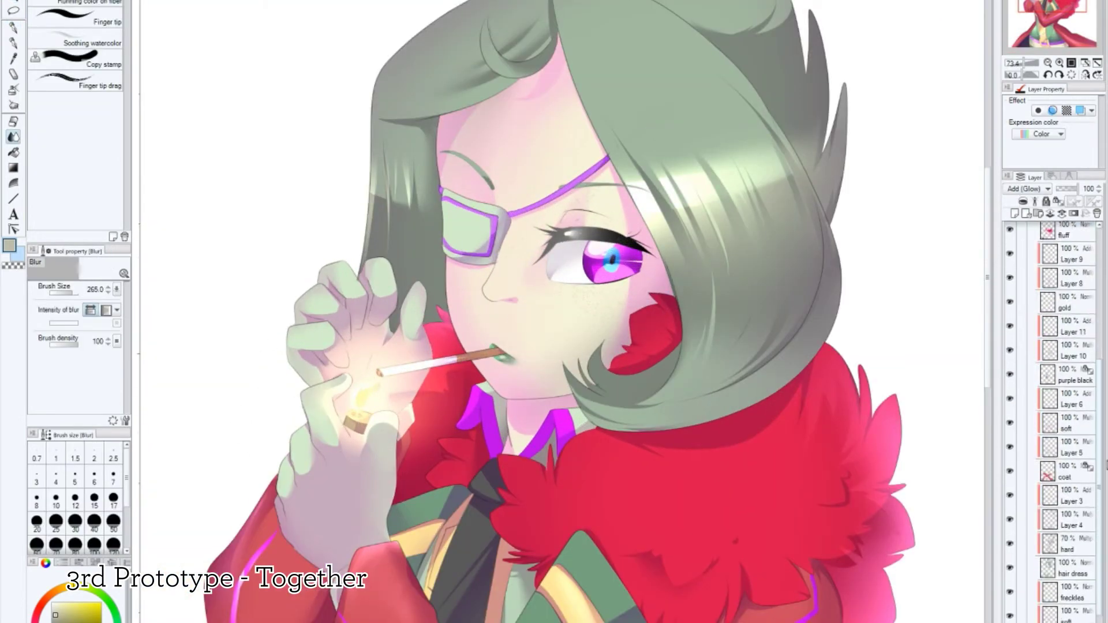
key(ctrl+shift+n)
key(p)
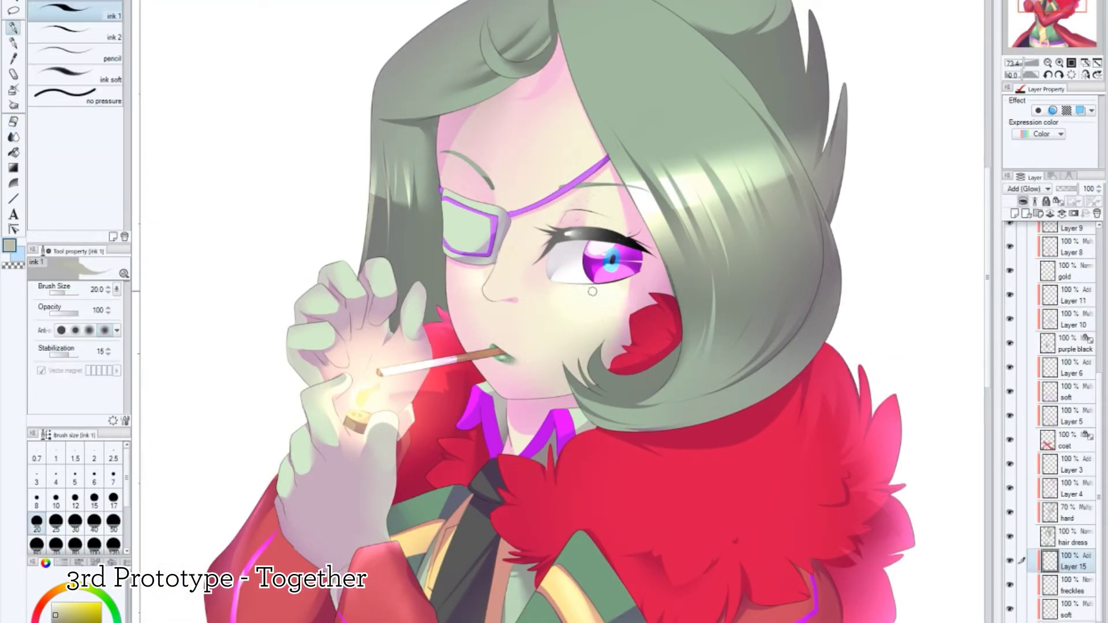
scroll(497, 283, down, 3)
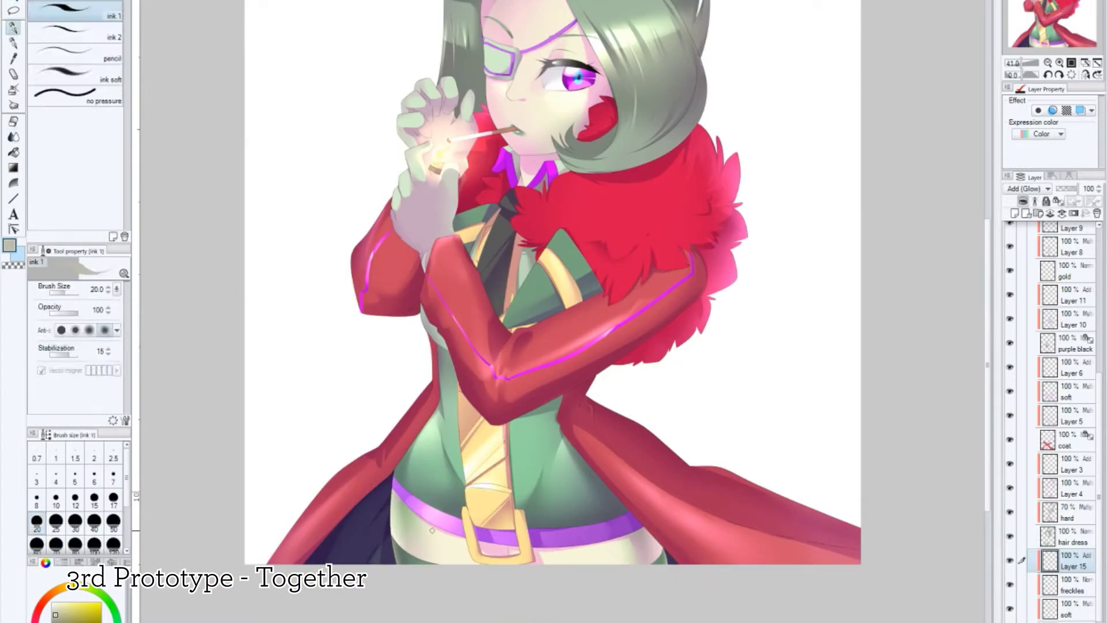
Step: Add a dark grey filled background layer beneath the body folder and a layer named smoke at the top of the stack
scroll(596, 581, down, 3)
key(g)
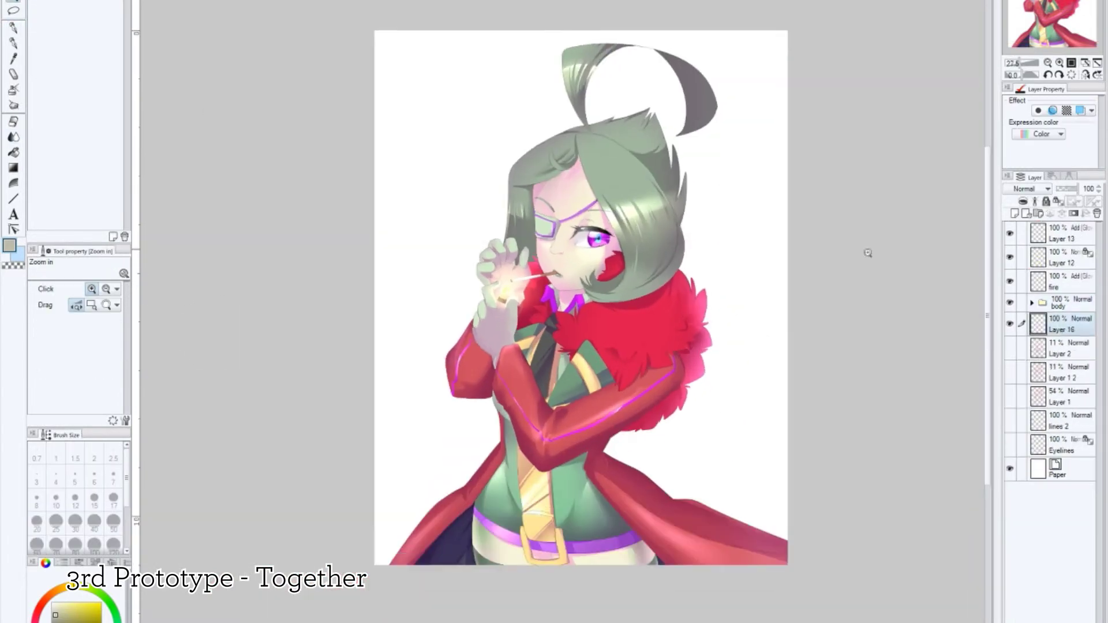
key(ctrl+shift+n)
scroll(612, 185, up, 3)
key(p)
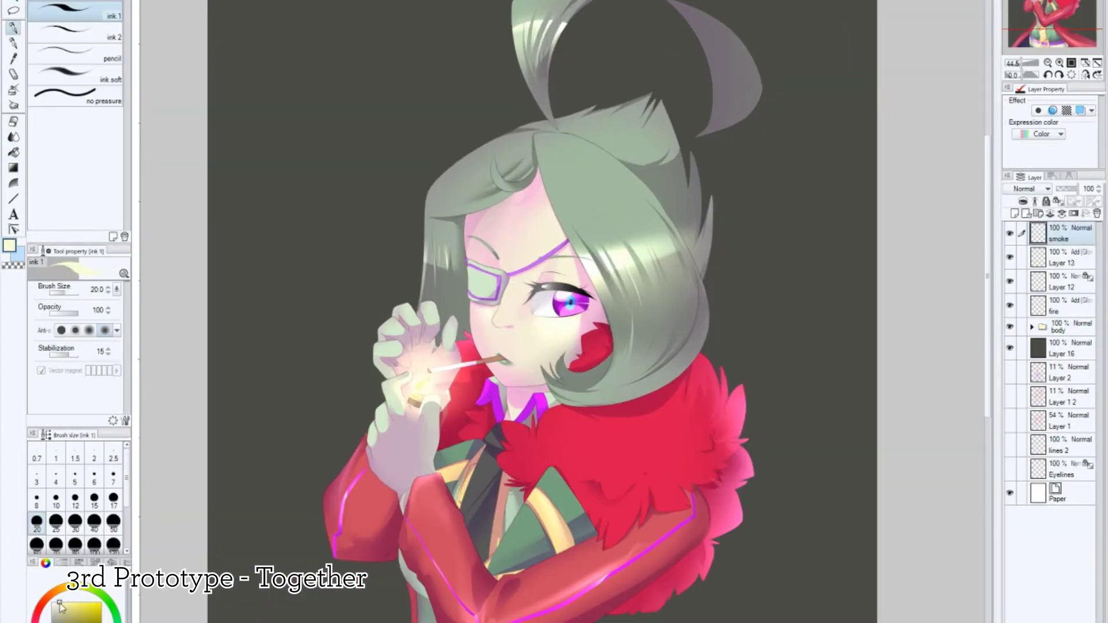
Step: Paint a winding greyish-beige smoke trail from the lighter up across the canvas on the smoke layer with ink 1
drag(796, 1, 292, 138)
key(ctrl+z)
mouse_move(577, 8)
mouse_down()
mouse_move(777, 32)
mouse_move(412, 329)
mouse_up()
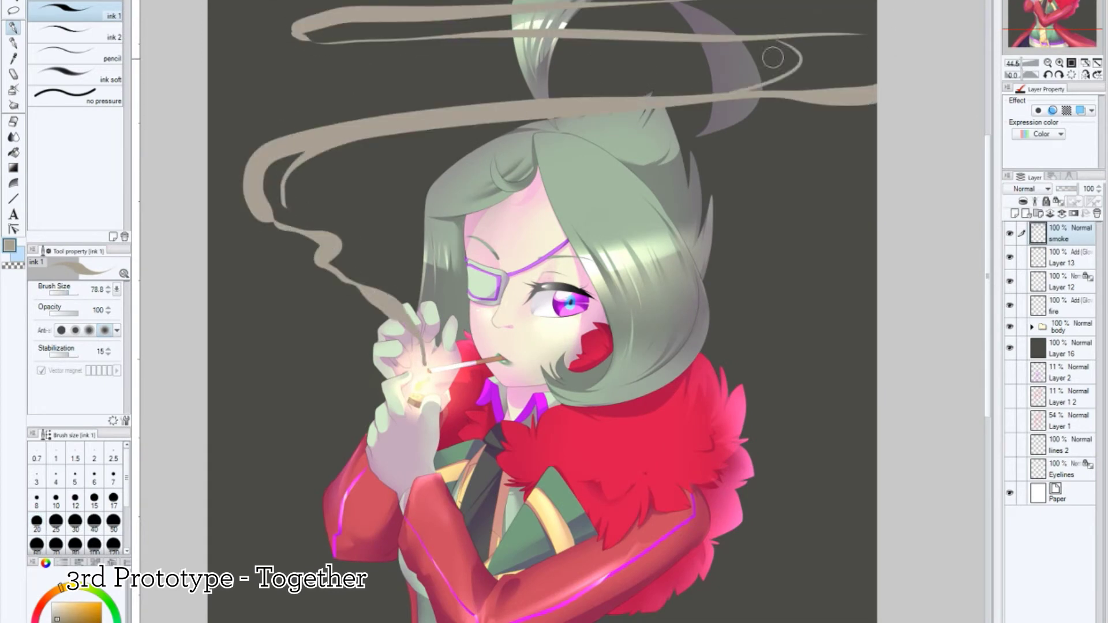
Step: Lock the smoke layer's transparent pixels and shade the trail with a gradient that lightens it towards the hands
click(1058, 201)
key(g)
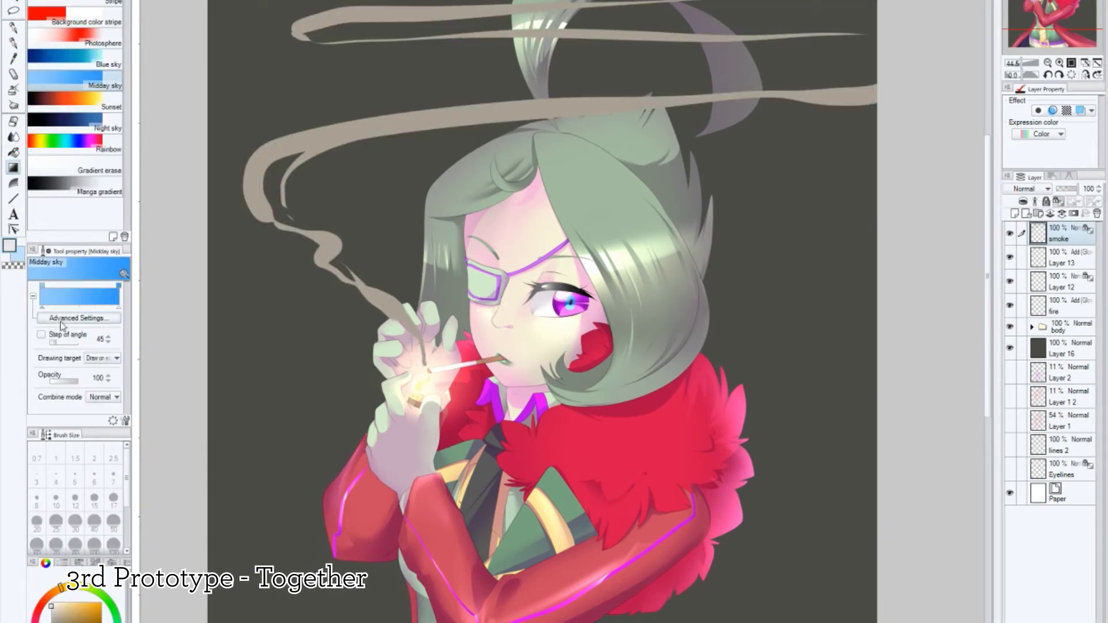
drag(519, 57, 508, 277)
drag(519, 87, 515, 281)
Step: Blur the smoke trail at size 265 and set the smoke layer to Overlay
key(j)
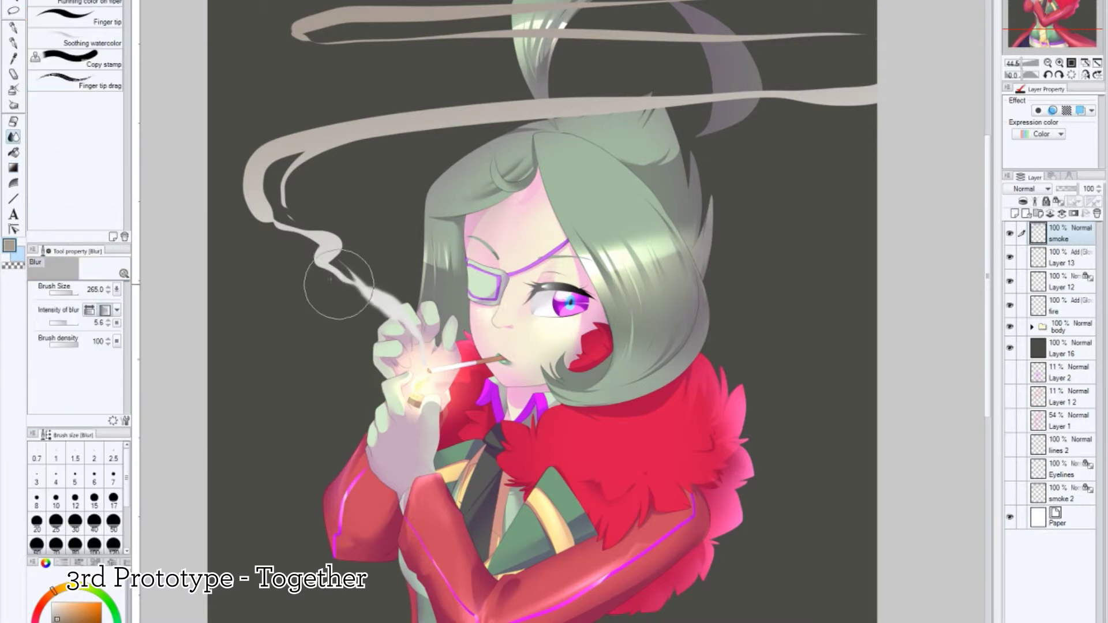
mouse_move(369, 277)
mouse_down()
mouse_move(784, 57)
mouse_move(888, 71)
mouse_move(816, 24)
mouse_move(300, 29)
mouse_up()
click(1031, 189)
click(1029, 242)
Step: Shade the smoke in light pink on a clipped Multiply layer, blurring it at size 265, and add a clipped Add (Glow) layer above
key(ctrl+shift+n)
key(p)
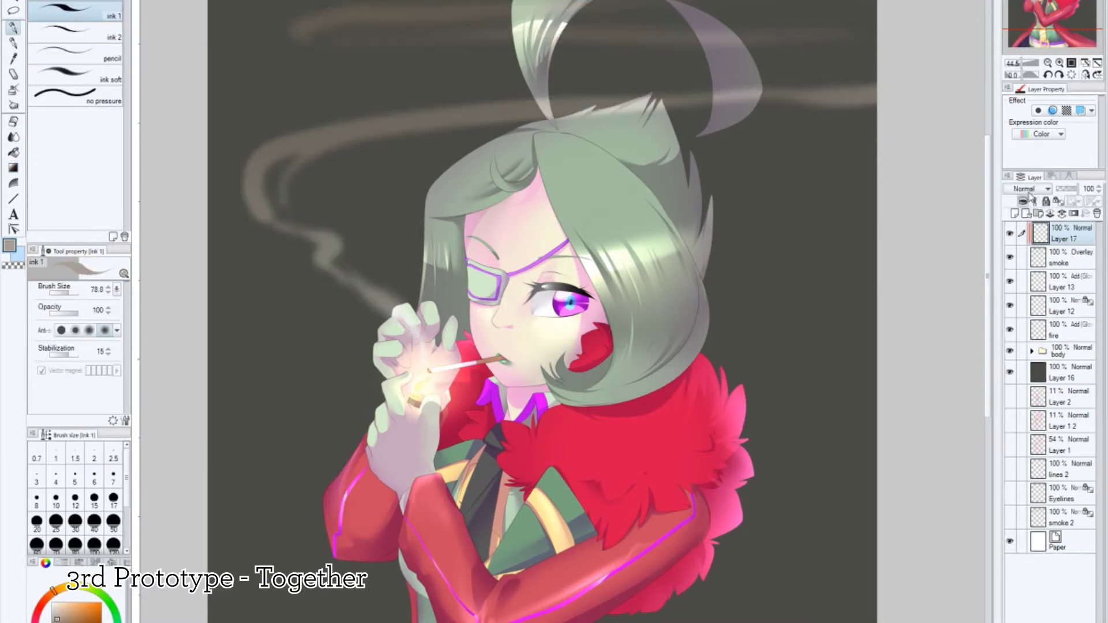
key(j)
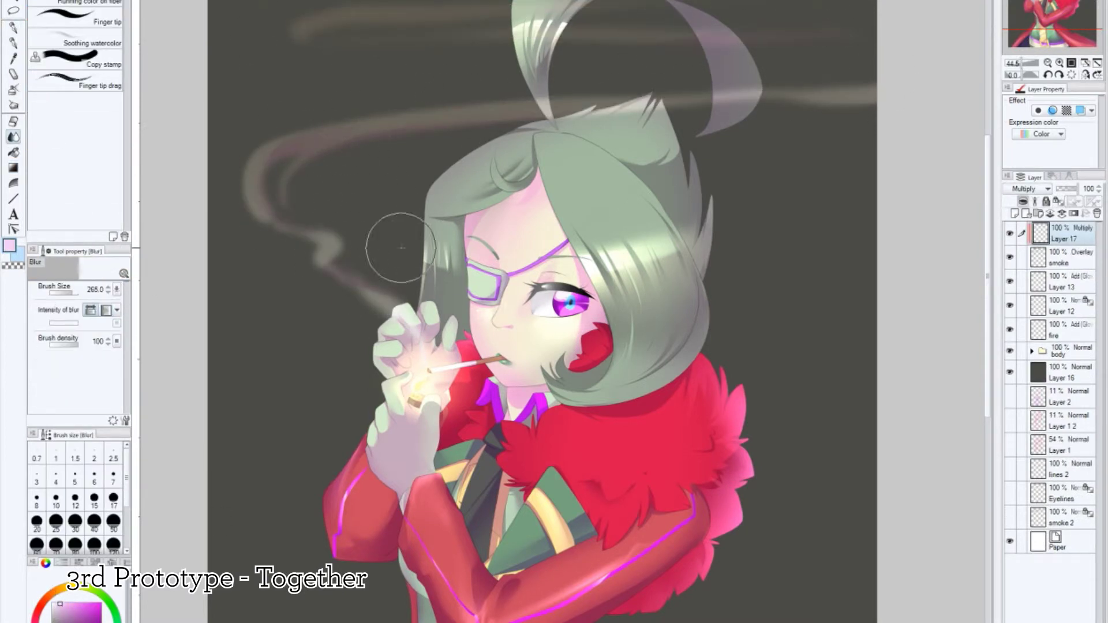
key(p)
key(j)
key(p)
key(j)
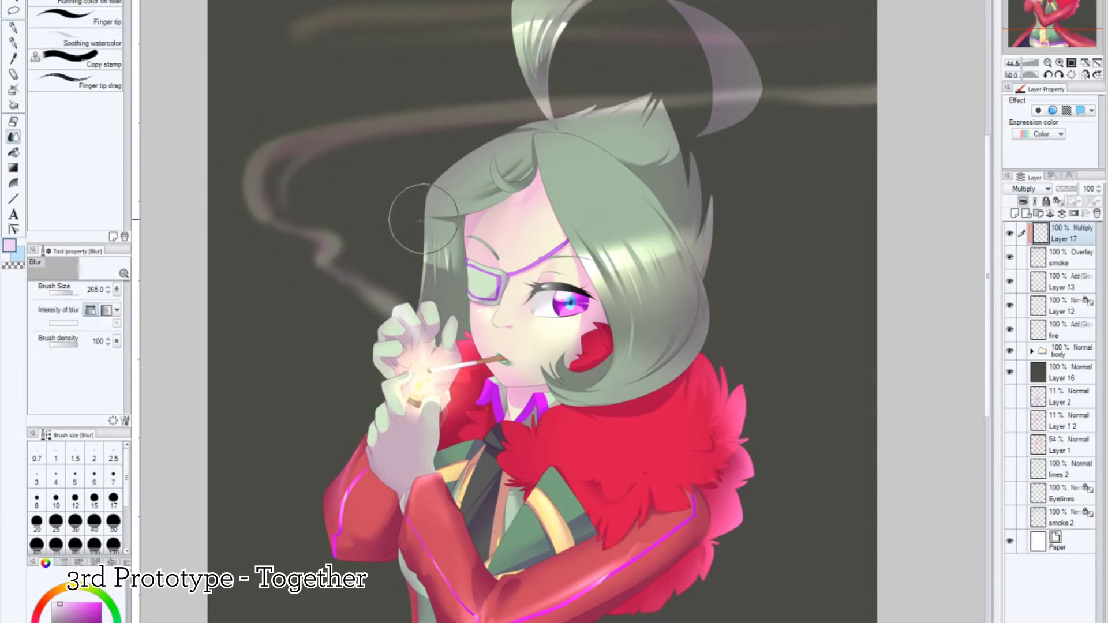
key(ctrl+shift+n)
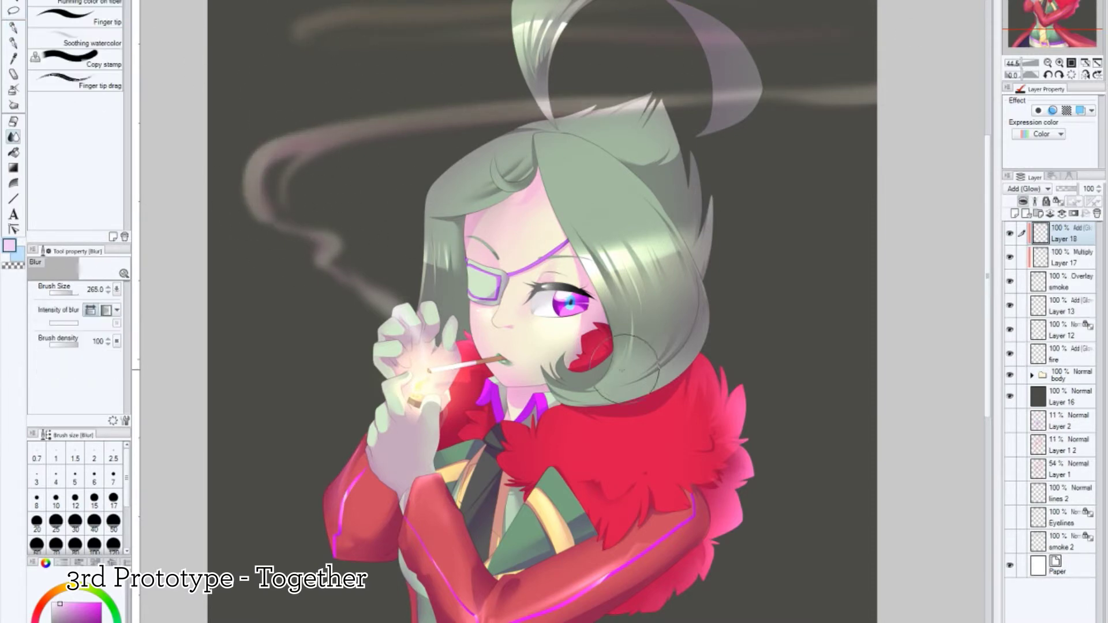
Step: Fill a new top layer with muted purple at 62% opacity and erase the flame-lit areas with the concept eraser at size 250
key(ctrl+minus)
key(ctrl+shift+n)
key(g)
click(439, 139)
key(j)
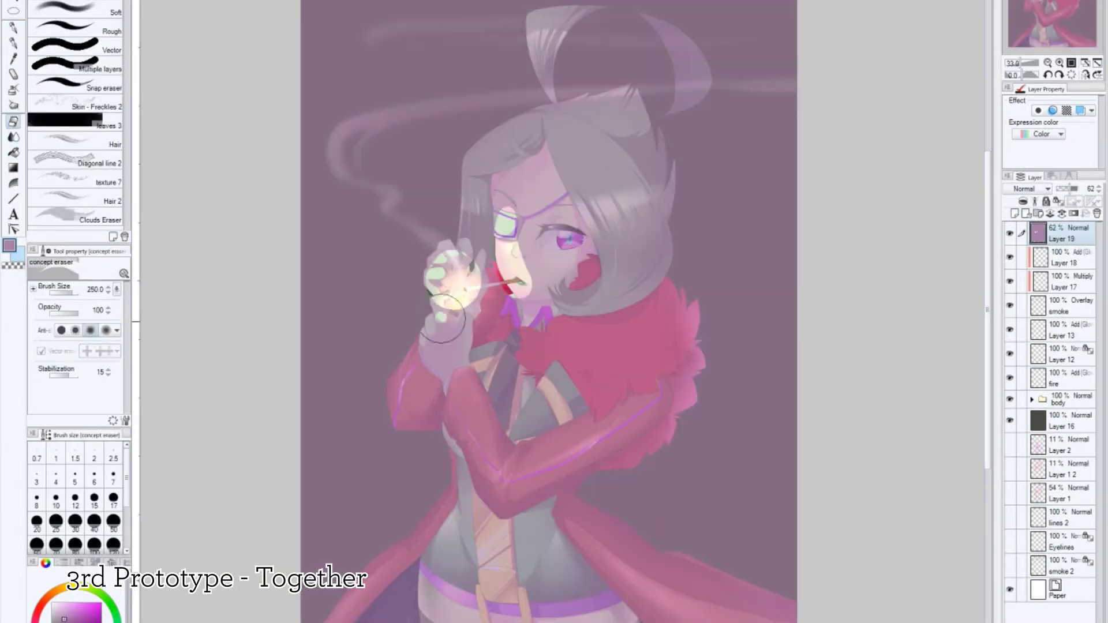
mouse_move(558, 448)
mouse_down()
mouse_move(583, 346)
mouse_move(456, 277)
mouse_up()
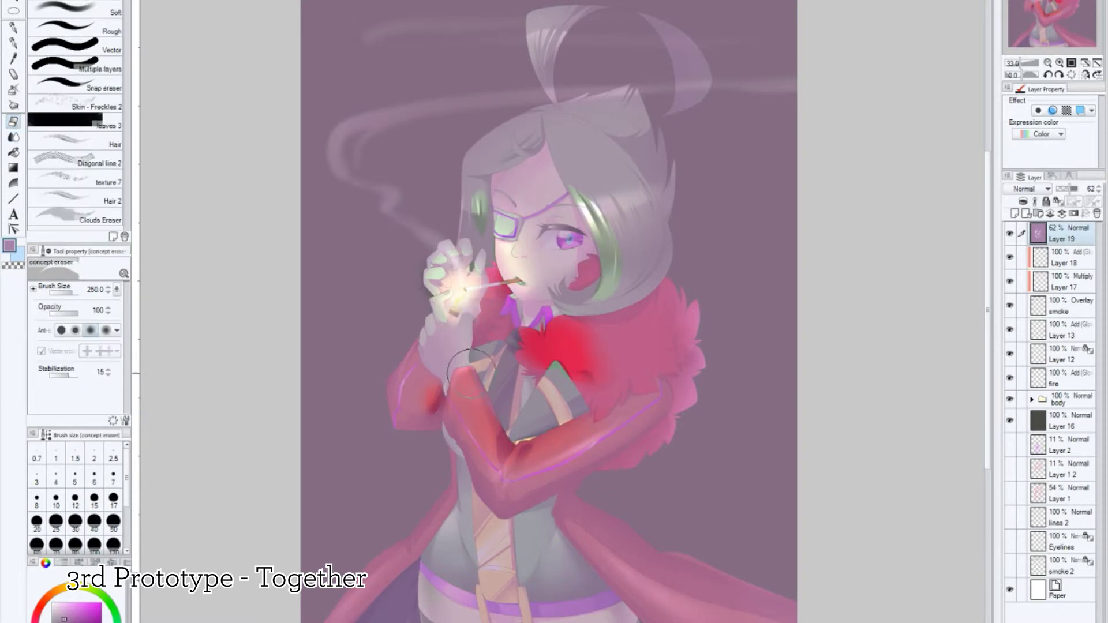
Step: Set the purple overlay layer to Multiply and raise its opacity to 97%
key(p)
click(1030, 189)
click(1024, 220)
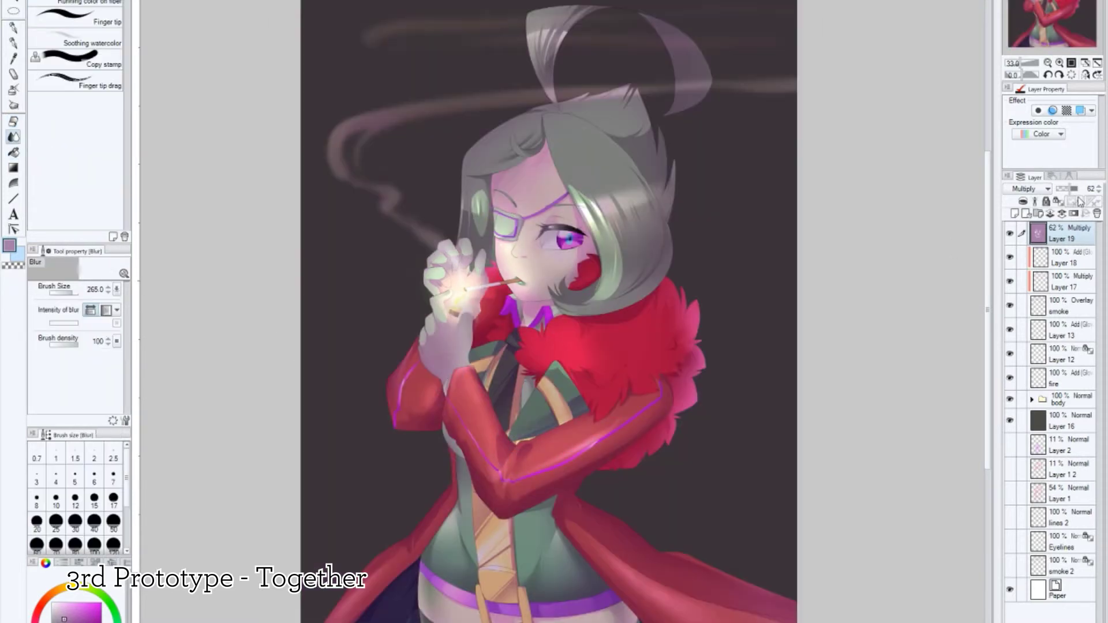
drag(1074, 189, 1094, 188)
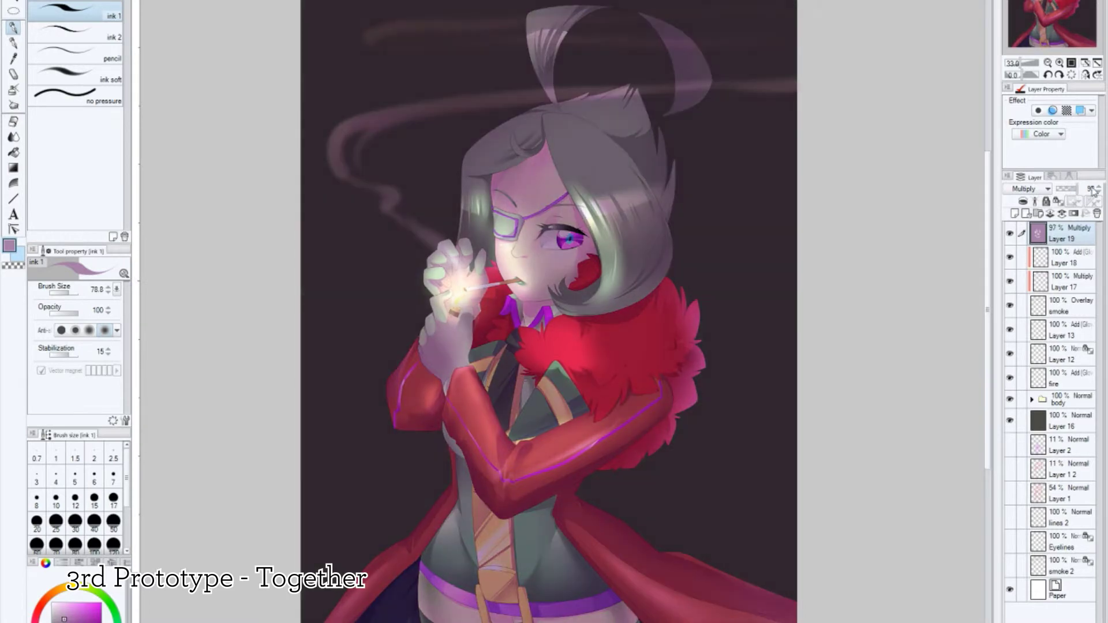
Step: Hide the purple Multiply layer and fill the background layer with a vertical grey, blue and purple gradient at 57% opacity
click(1010, 233)
click(1062, 420)
key(g)
click(75, 81)
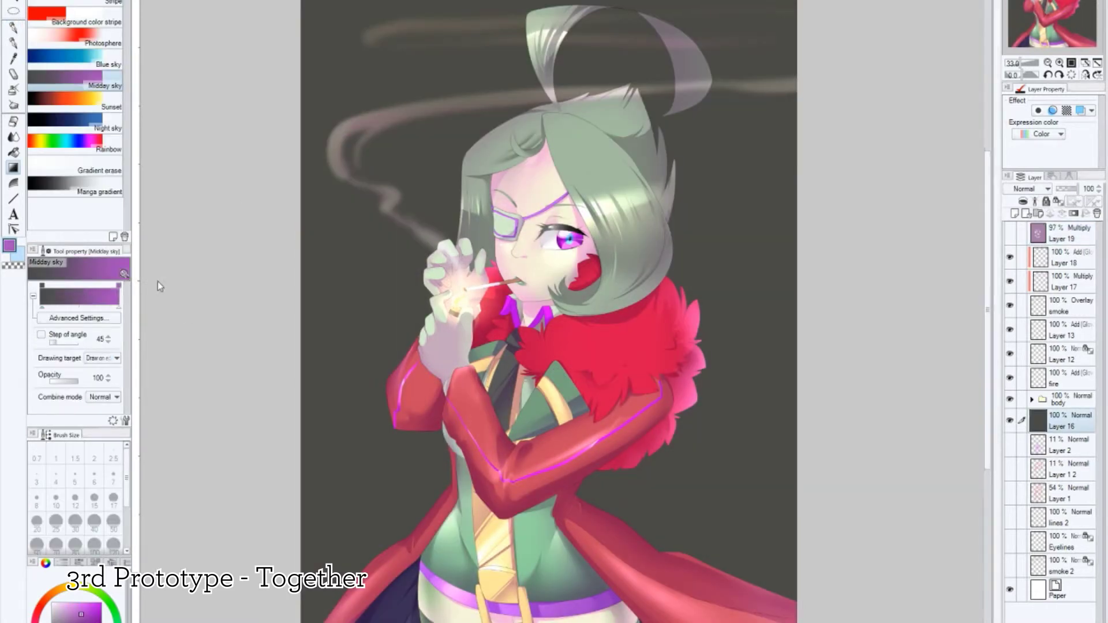
drag(548, 58, 549, 577)
drag(1096, 189, 1072, 188)
Step: Fill a wide rectangular band behind the character with a dark-to-light grey vertical gradient on a new layer above the background
key(ctrl+shift+n)
key(m)
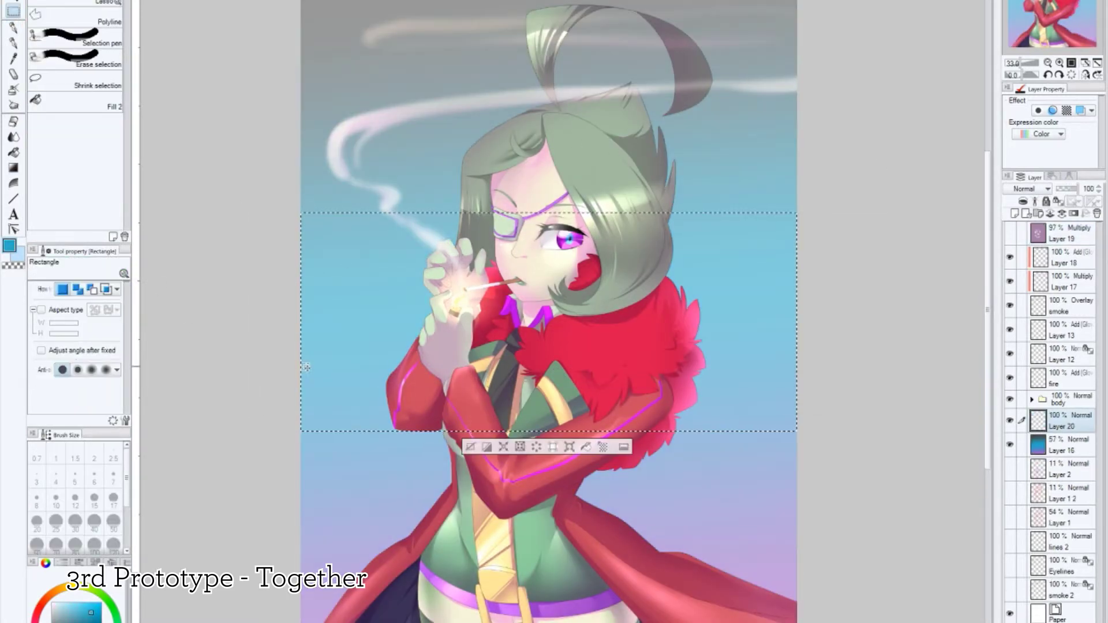
drag(279, 104, 969, 311)
key(g)
drag(548, 312, 548, 105)
Step: Cut rectangular gaps of varying heights out of the grey band to form a skyline of buildings
key(m)
drag(370, 105, 417, 240)
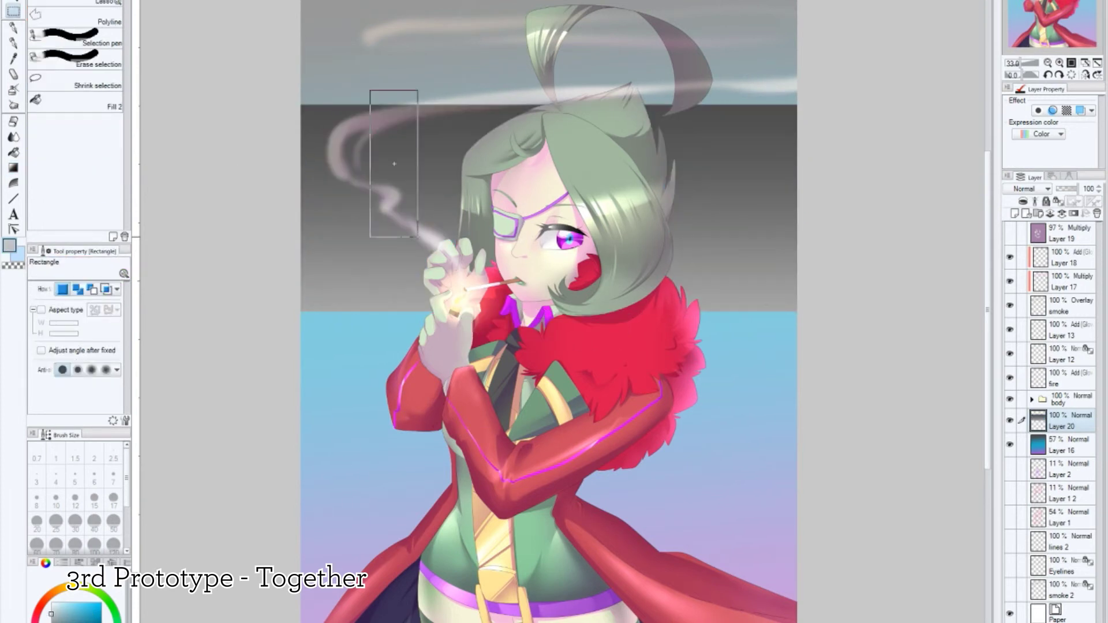
key(Delete)
drag(417, 105, 493, 176)
key(Delete)
drag(643, 90, 690, 268)
key(Delete)
mouse_move(691, 88)
mouse_down()
mouse_move(789, 123)
mouse_move(798, 263)
mouse_up()
key(Delete)
key(Delete)
drag(342, 90, 395, 117)
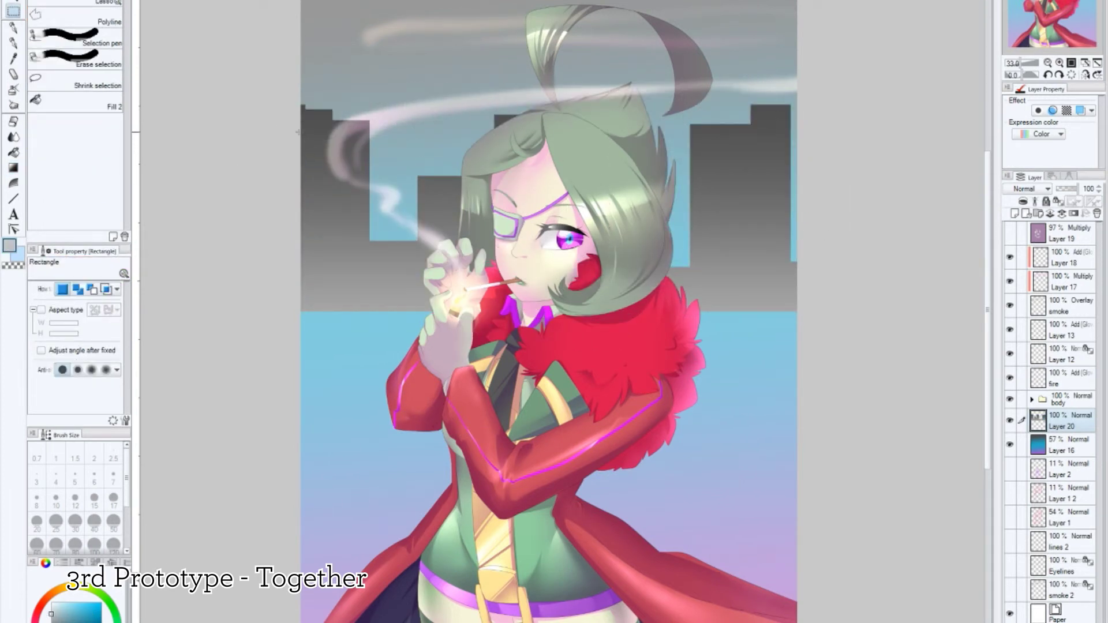
Step: Duplicate the skyline layer and recolour the transparency-locked copy light beige
key(ctrl+shift+d)
key(b)
mouse_move(323, 144)
mouse_down()
mouse_move(439, 243)
mouse_move(739, 202)
mouse_up()
Step: Delete narrow vertical strips from the beige copy along the edges of each building to expose the dark sides
key(m)
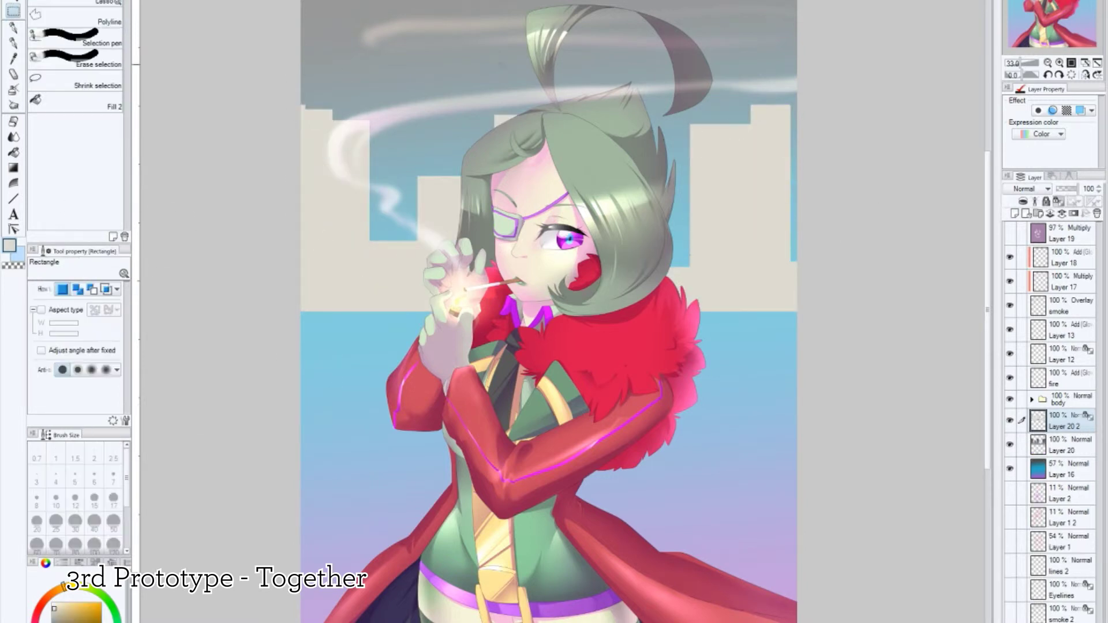
drag(749, 90, 755, 341)
key(Delete)
drag(690, 121, 698, 312)
key(Delete)
drag(418, 176, 425, 311)
key(Delete)
drag(363, 120, 370, 311)
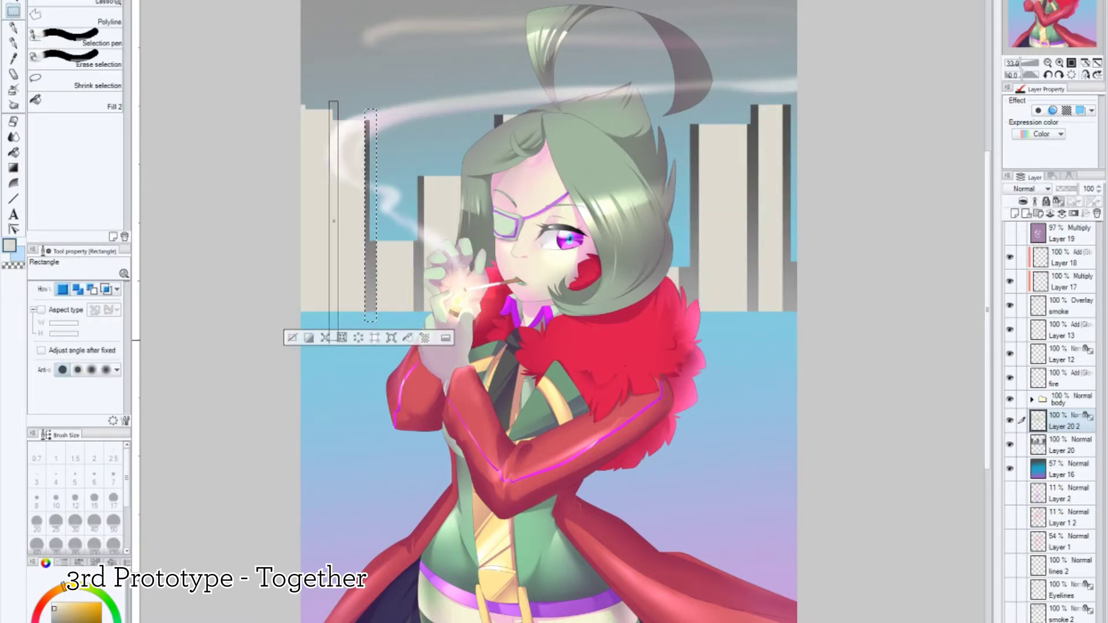
key(Delete)
drag(301, 107, 309, 312)
Step: Erase horizontal and vertical lines across the beige building faces with the Diagonal line 2 eraser at size 216.5 to form a window grid
key(e)
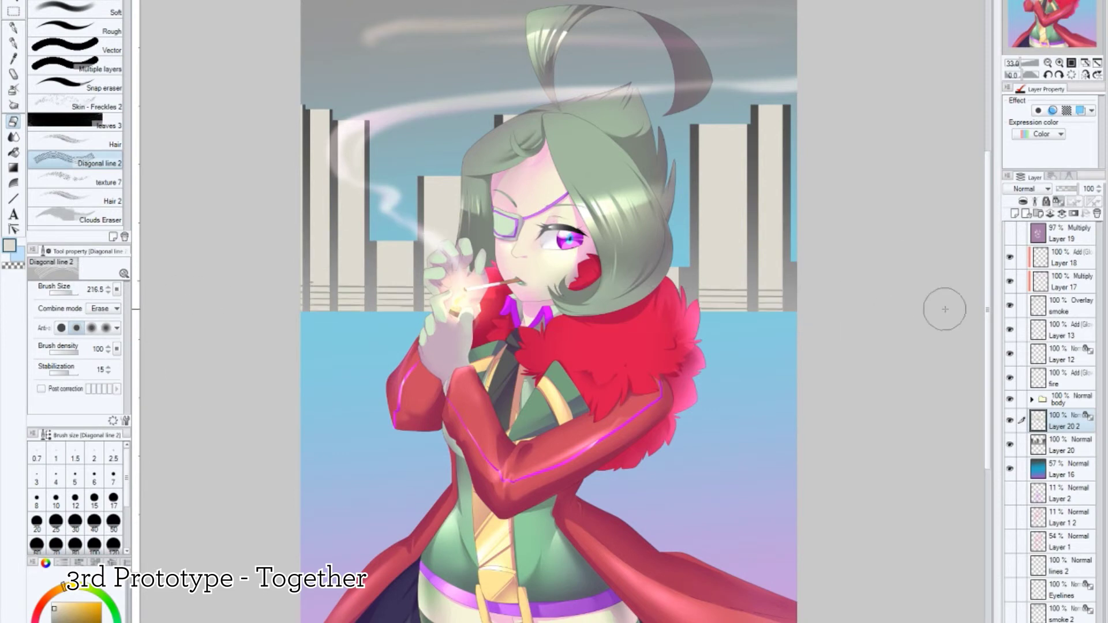
drag(898, 294, 242, 297)
drag(863, 261, 213, 247)
drag(293, 215, 816, 173)
mouse_move(267, 132)
mouse_down()
mouse_move(812, 102)
mouse_move(773, 300)
mouse_up()
drag(742, 63, 742, 323)
drag(711, 63, 711, 323)
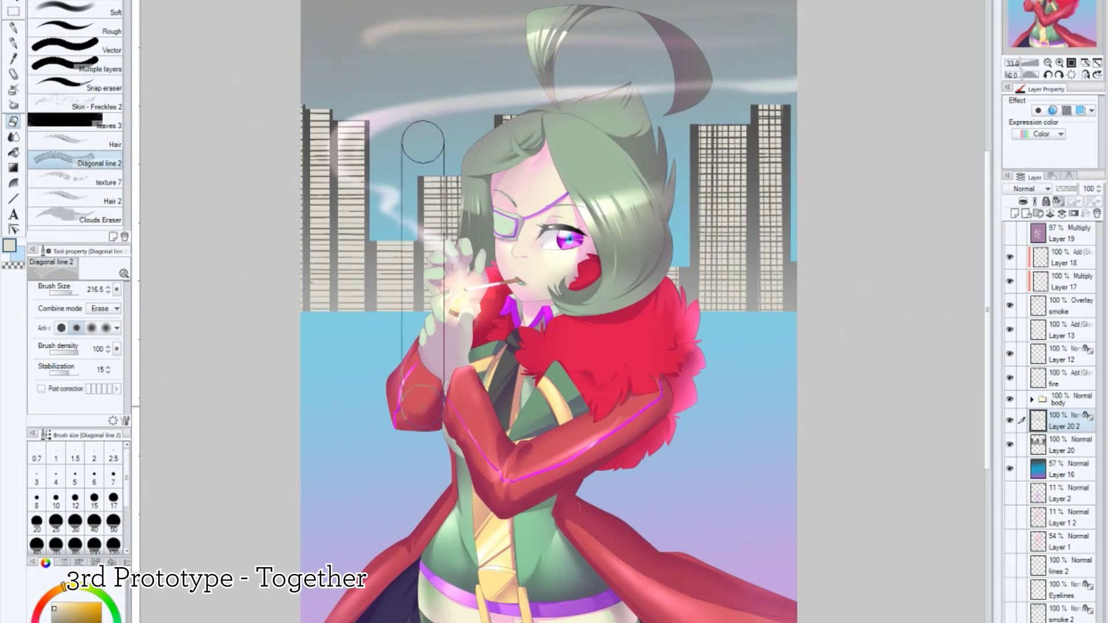
drag(321, 312, 321, 99)
Step: Erase scattered windows with the size 50 Hard eraser, set their layer to Add (Glow) at 30%, and blur the skyline at size 1090
key(e)
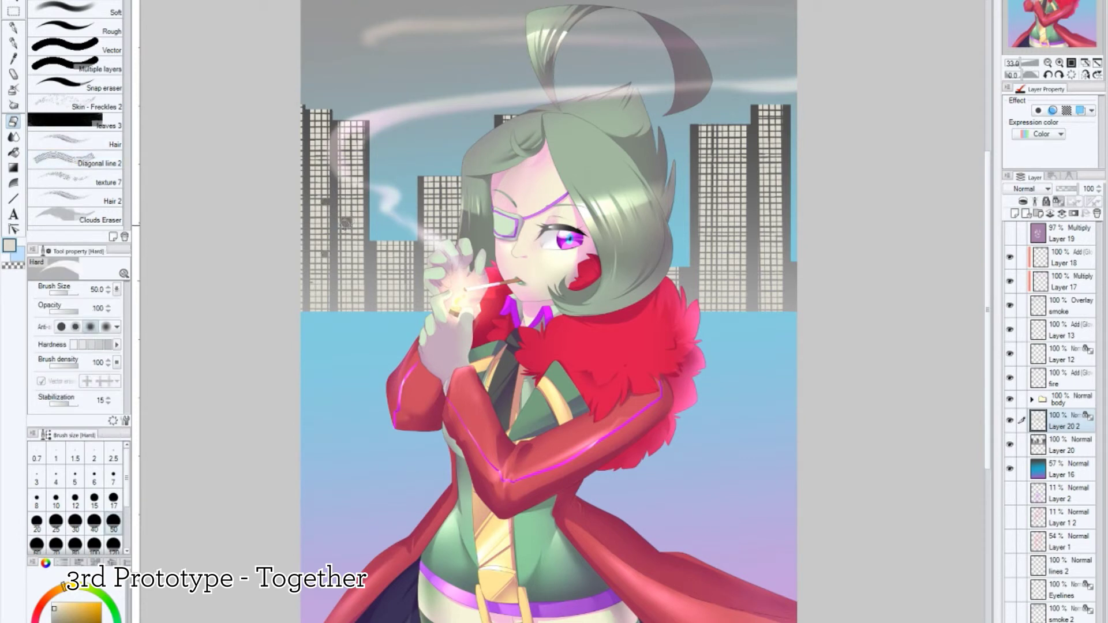
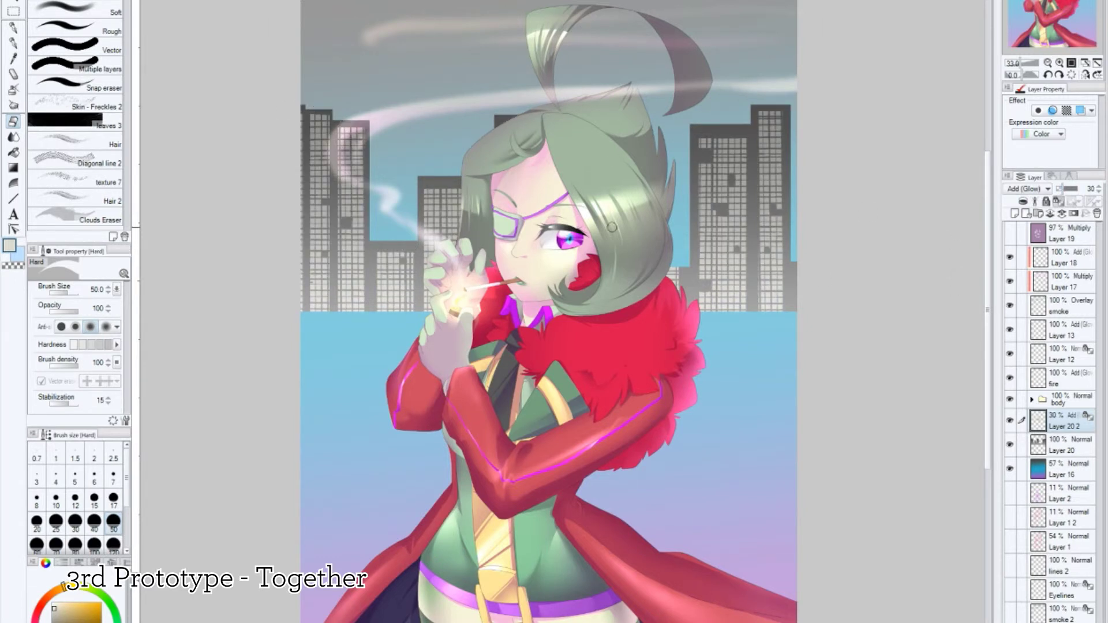
key(j)
drag(1065, 421, 1079, 471)
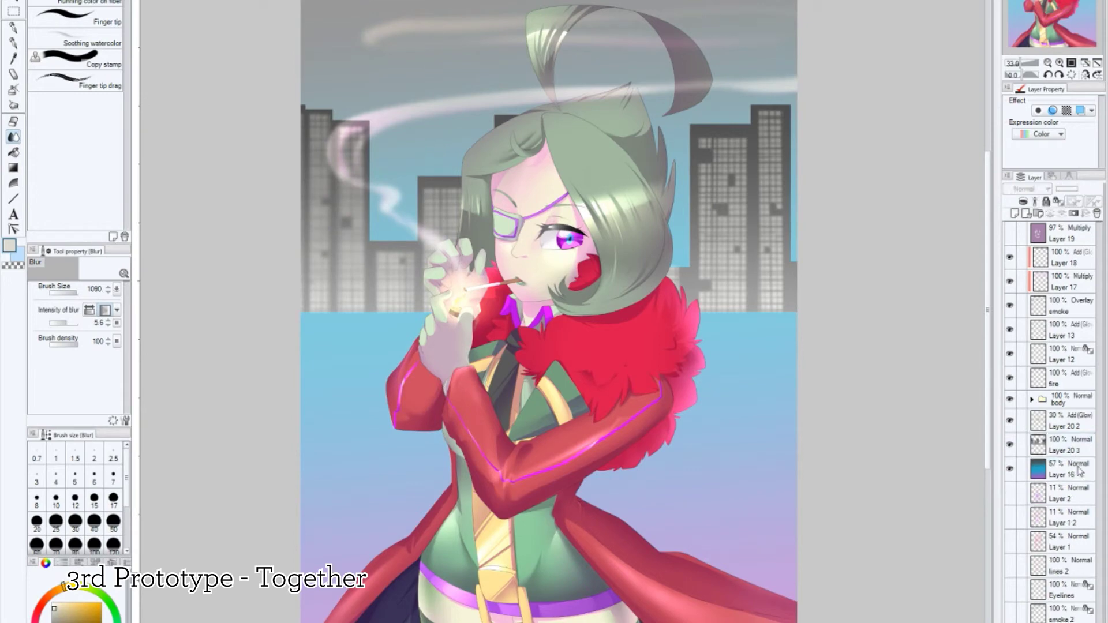
Step: Paint a dark pointed spire on the building behind the character's head with ink 1 at size 100 on the dark skyline layer
click(1064, 445)
key(p)
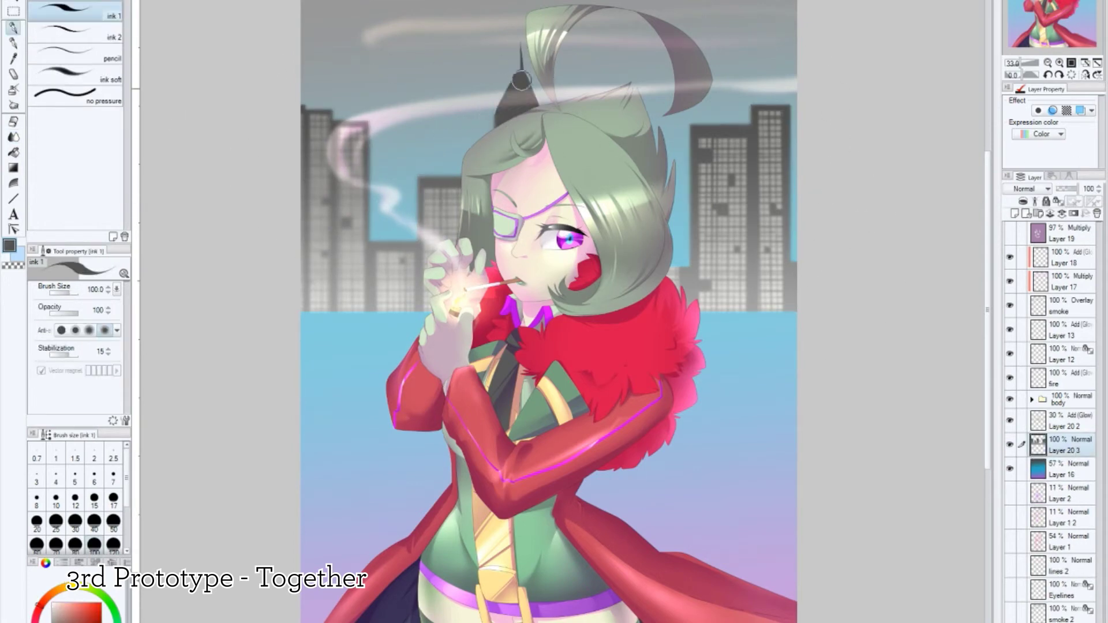
drag(521, 81, 600, 81)
Step: Add a layer above the windows and fill a rectangular selection on the tall building beside the hair with dark purple
key(ctrl+shift+n)
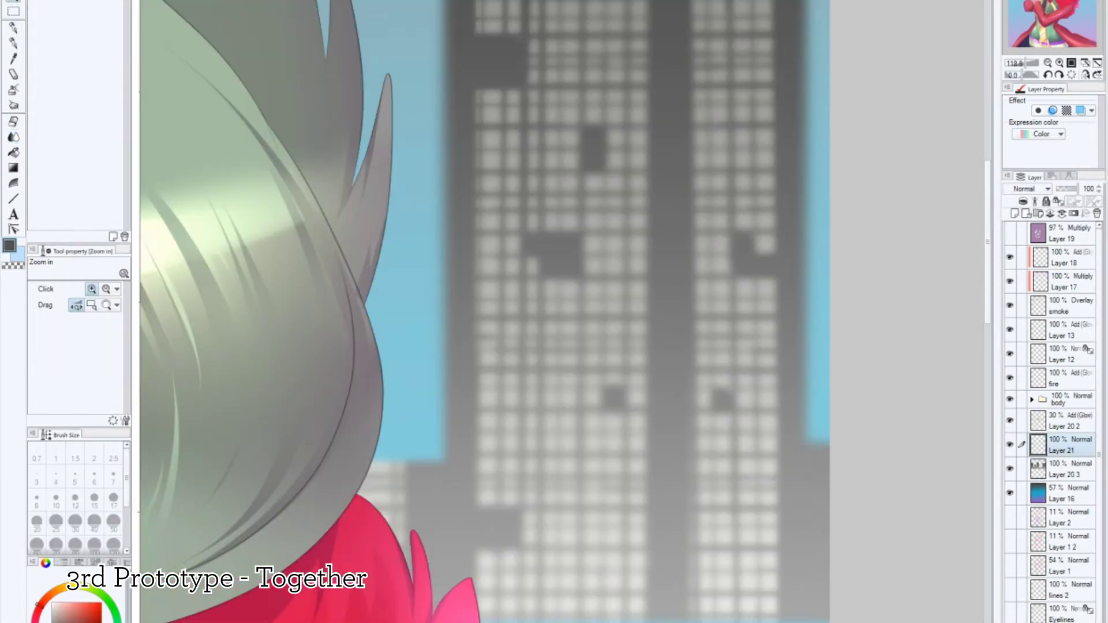
key(m)
drag(1062, 447, 1062, 421)
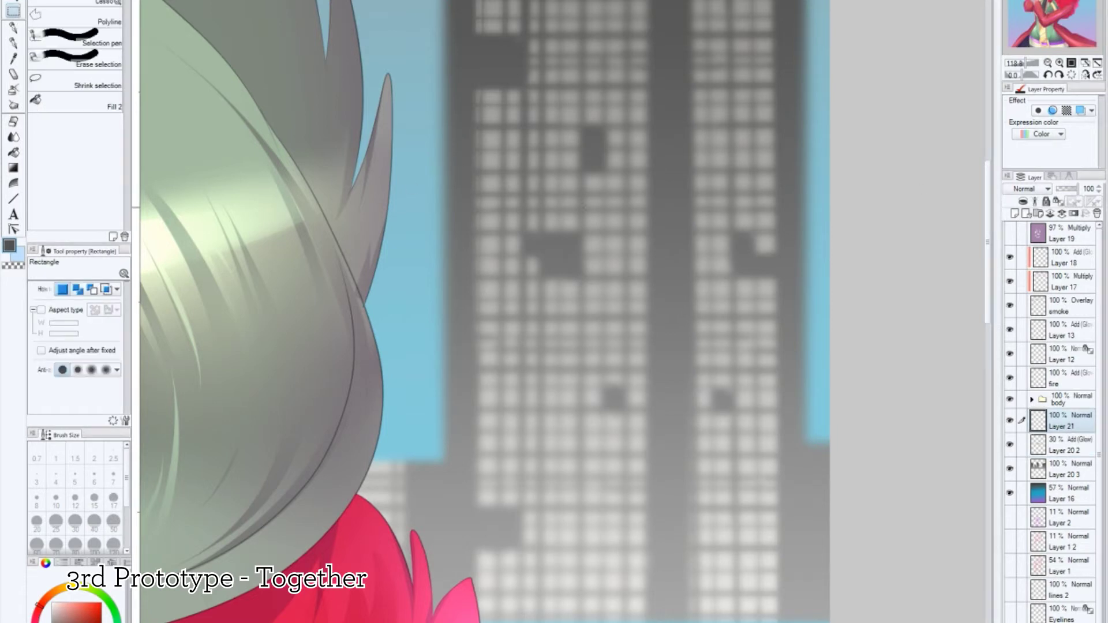
drag(473, 277, 660, 369)
key(p)
key(alt+BackSpace)
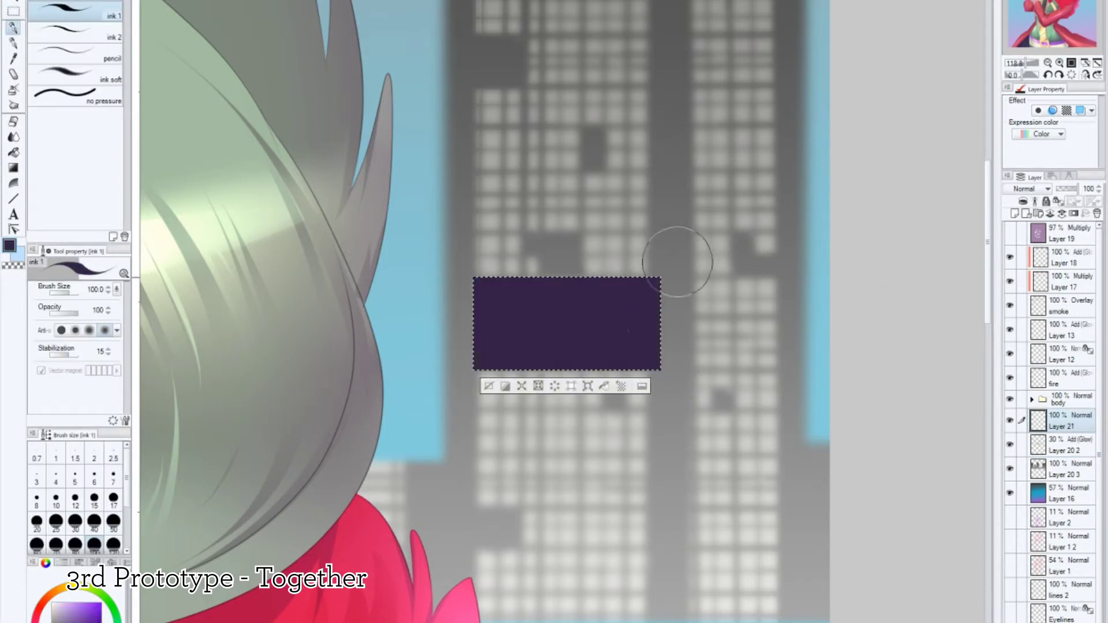
Step: On new layers above the purple sign, paint a small figure with cream face and shoulders, light blue hair and pink details using ink 1 at size 30
key(ctrl+shift+n)
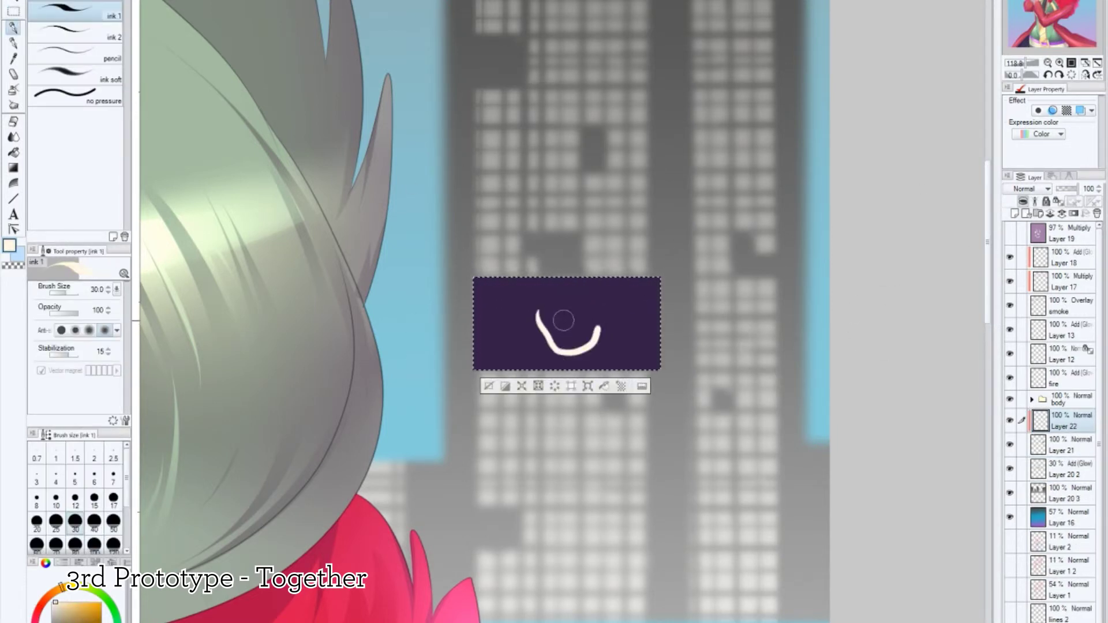
key(ctrl+shift+n)
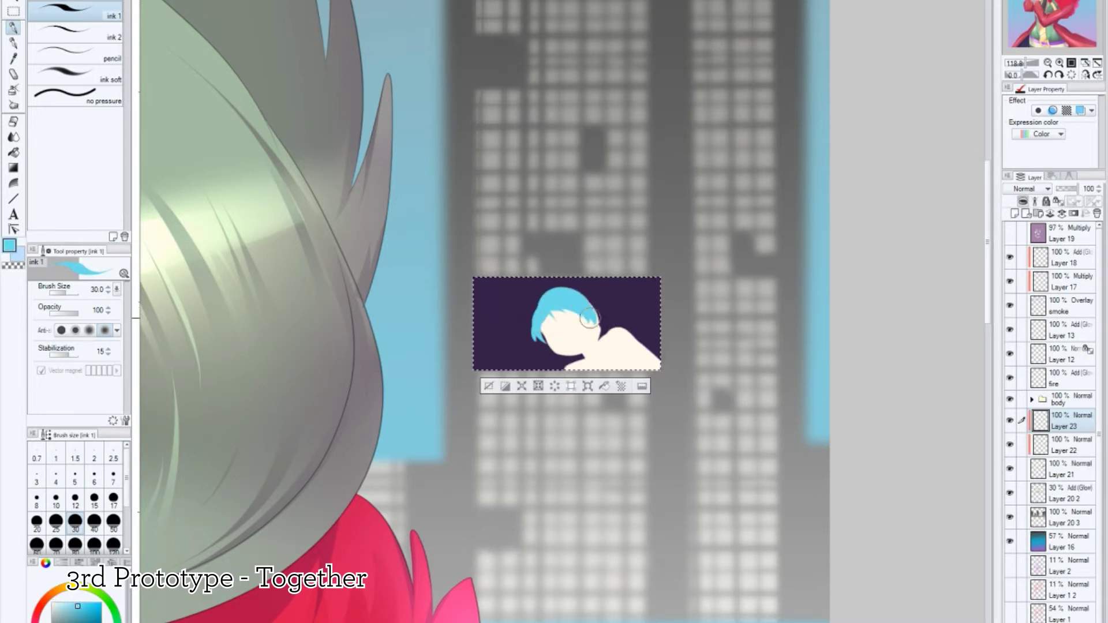
key(ctrl+z)
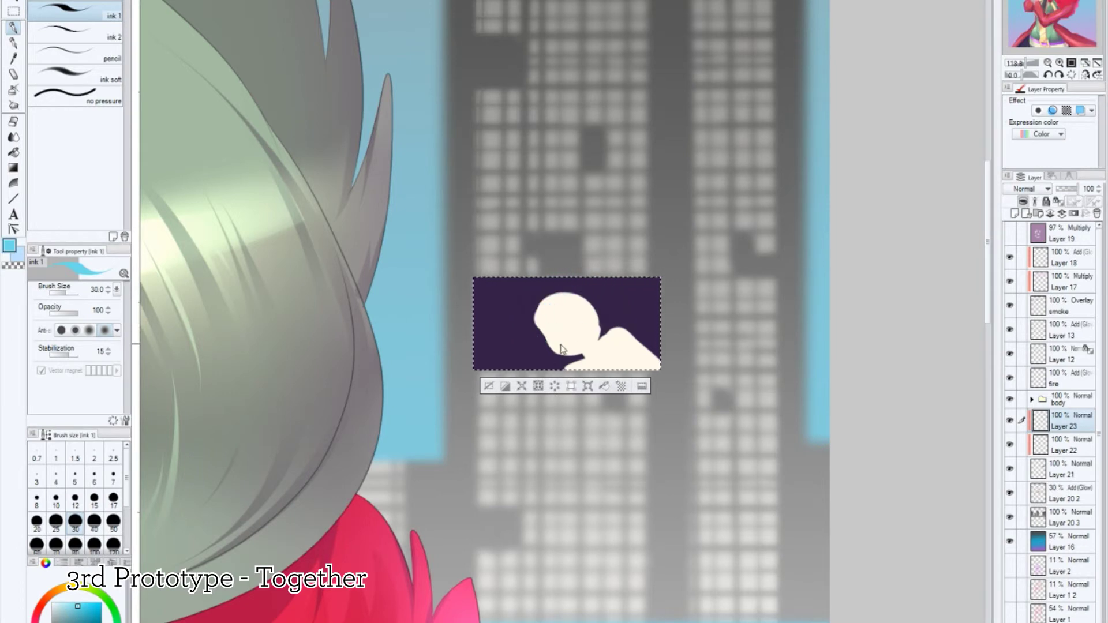
key(ctrl+y)
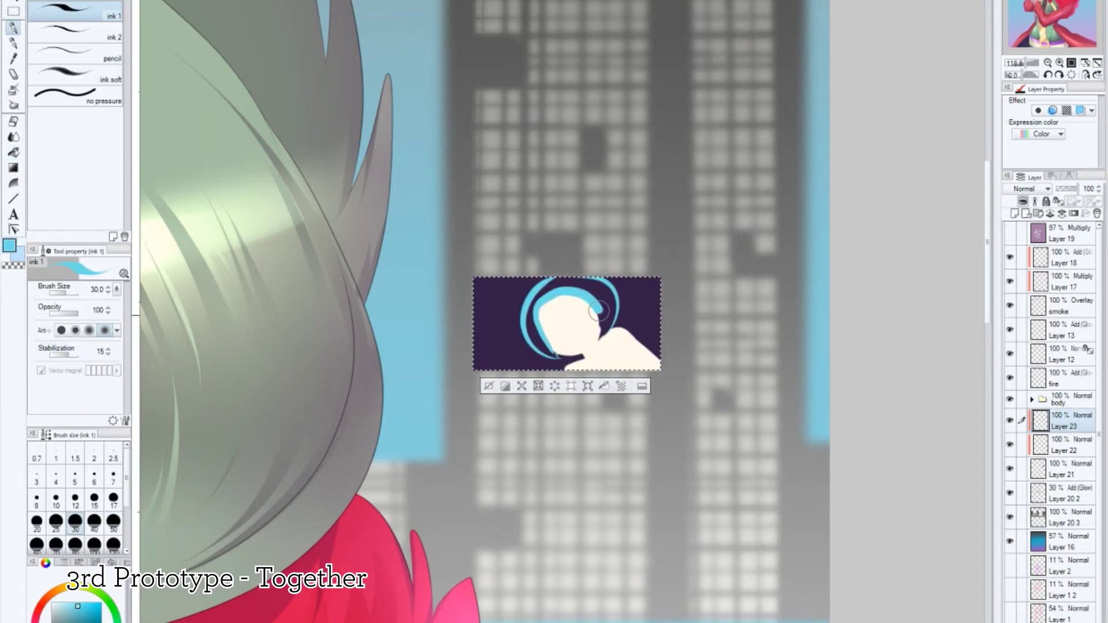
key(g)
key(p)
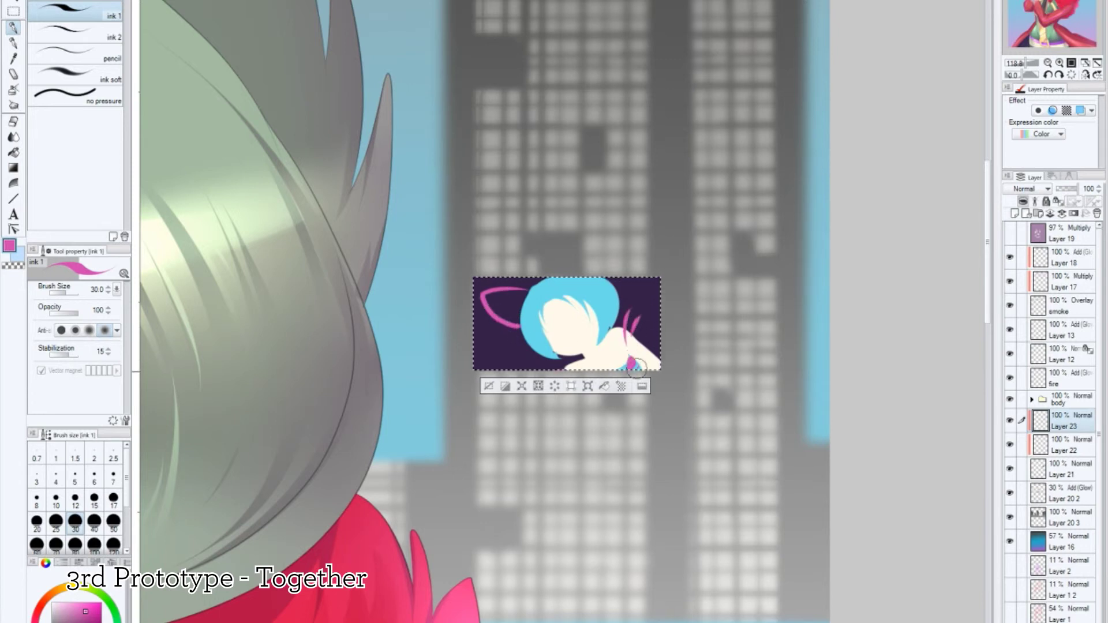
drag(577, 342, 586, 345)
alt+click(562, 360)
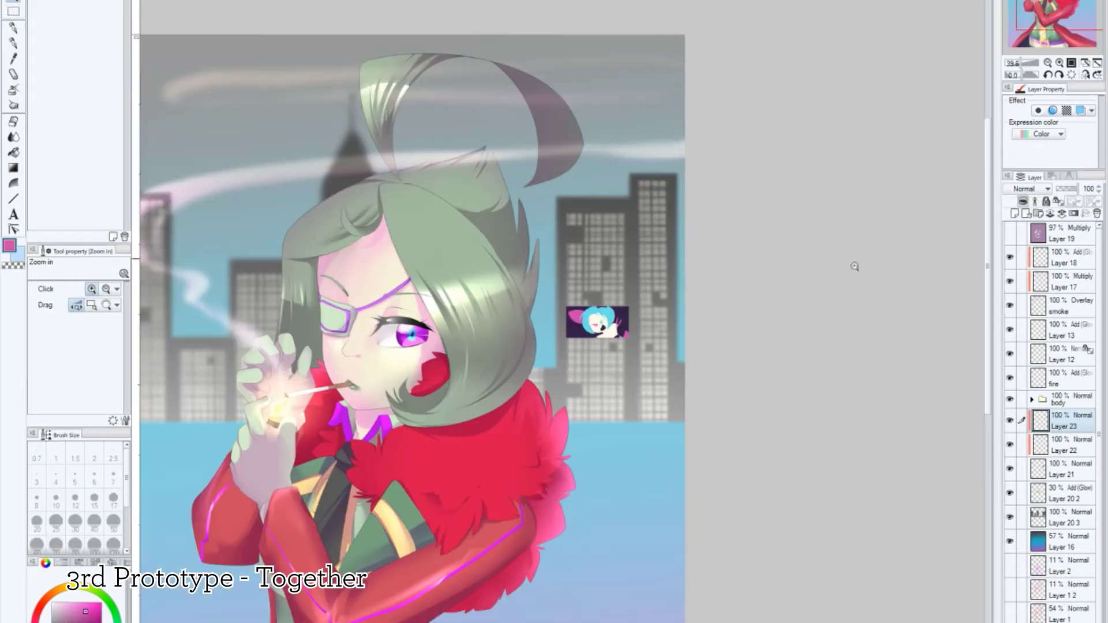
Step: Duplicate the finished sign layer and move the copy onto the building at the far left of the skyline
scroll(556, 322, down, 3)
key(ctrl+j)
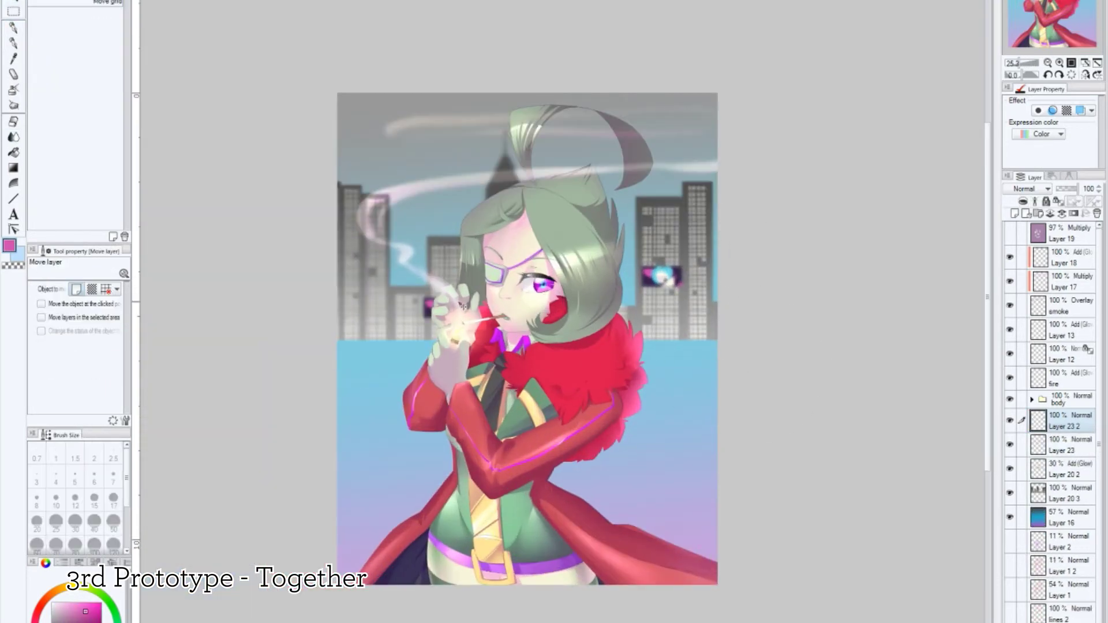
drag(640, 279, 328, 225)
click(13, 10)
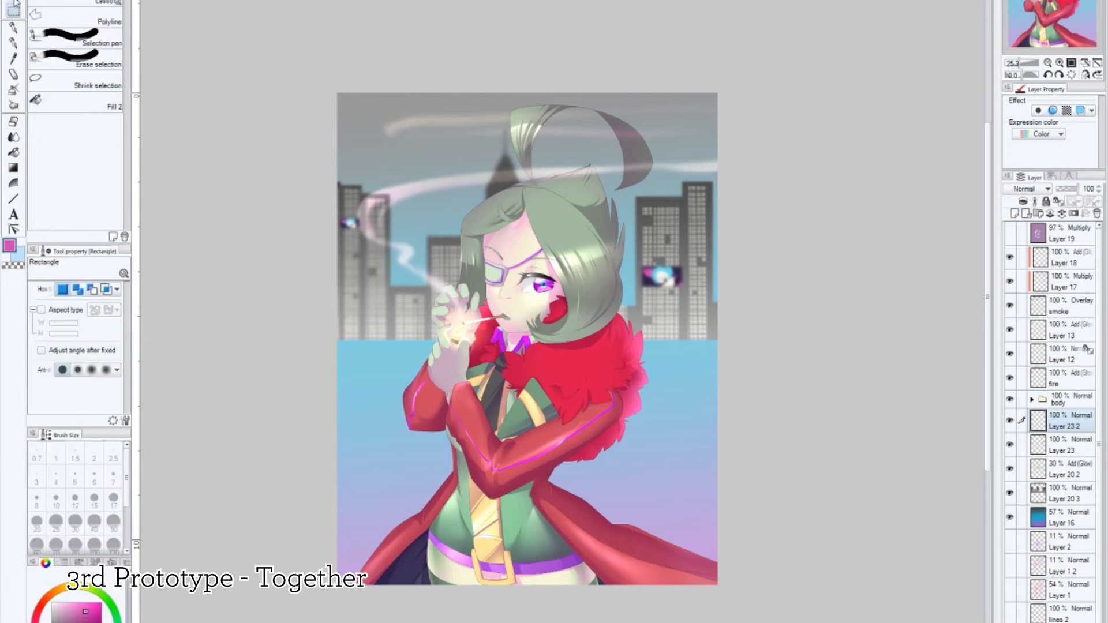
key(ctrl+plus)
Step: Duplicate the skyline layer, shift the copy to the left, place it beneath the original and fade it to 49% opacity as distant buildings
click(1062, 492)
key(ctrl+j)
key(ctrl+t)
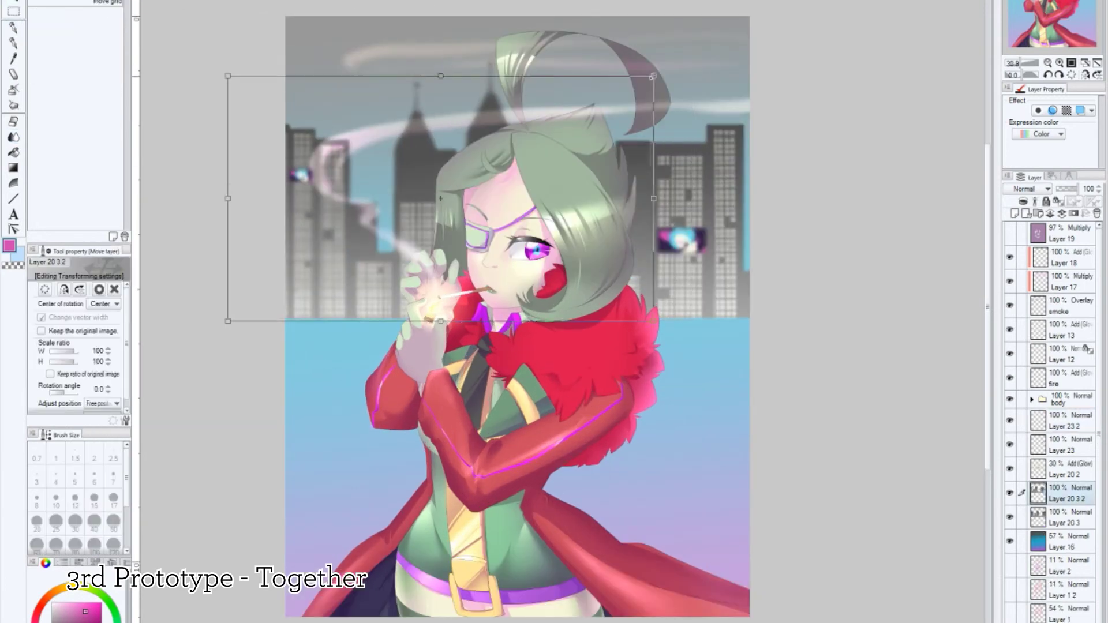
key(Return)
drag(474, 133, 378, 133)
drag(1061, 493, 1061, 516)
drag(1083, 189, 1071, 188)
click(13, 137)
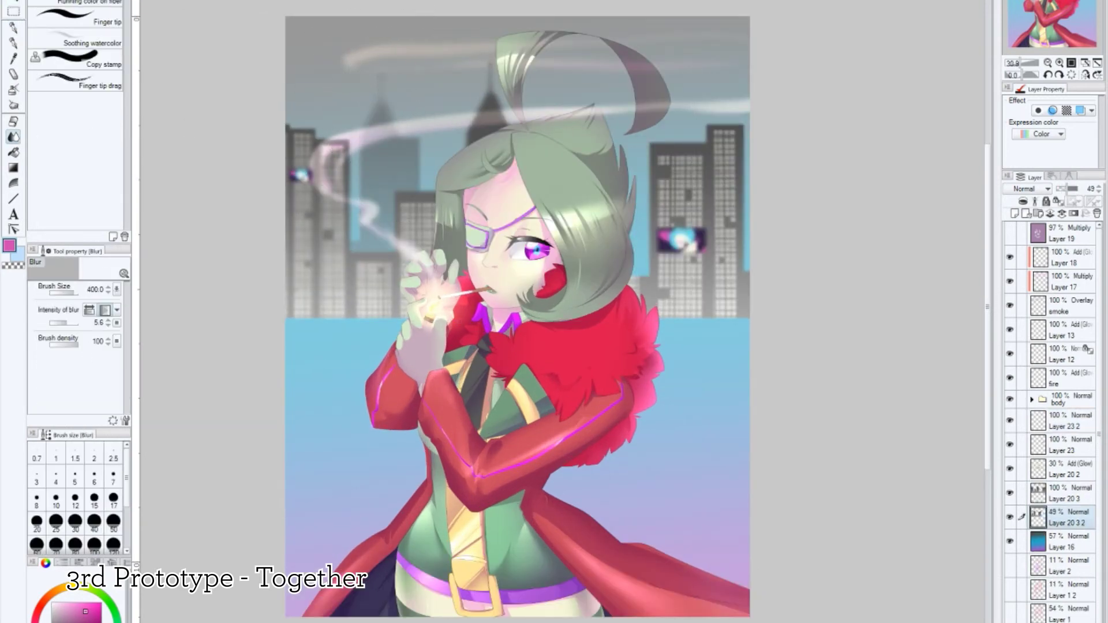
key(ctrl+j)
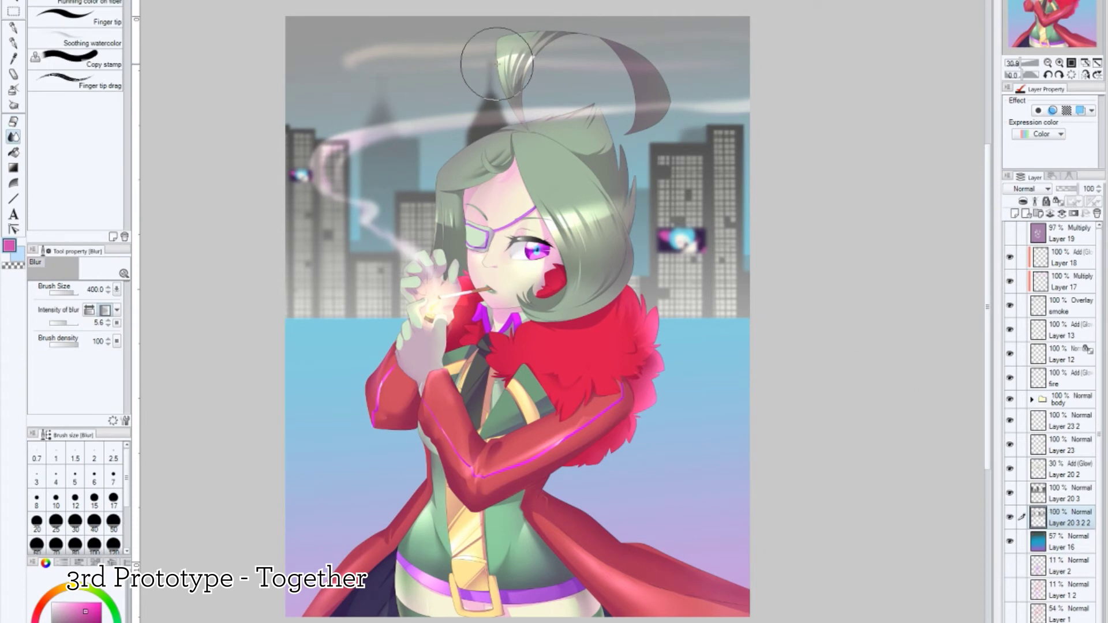
Step: Merge the sign layers and group the background layers in a folder named bg, naming the sign layer vomi and the window layer lights
click(1073, 422)
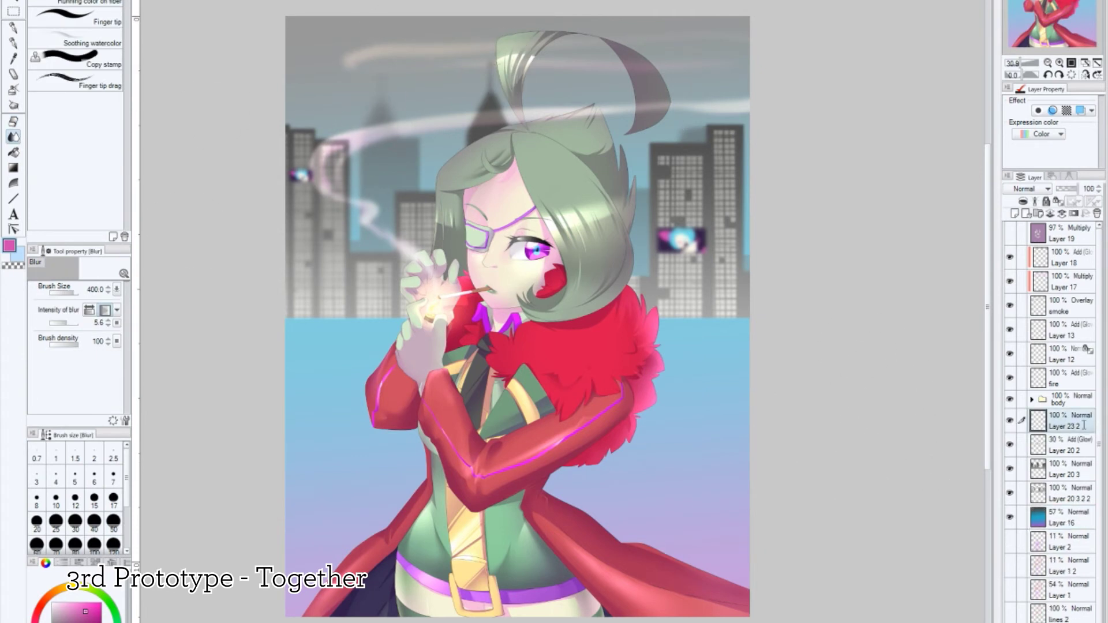
key(ctrl+g)
Step: Add a layer in the bg folder and fill a dark grey rectangular band across the canvas along the skyline's base
key(ctrl+shift+n)
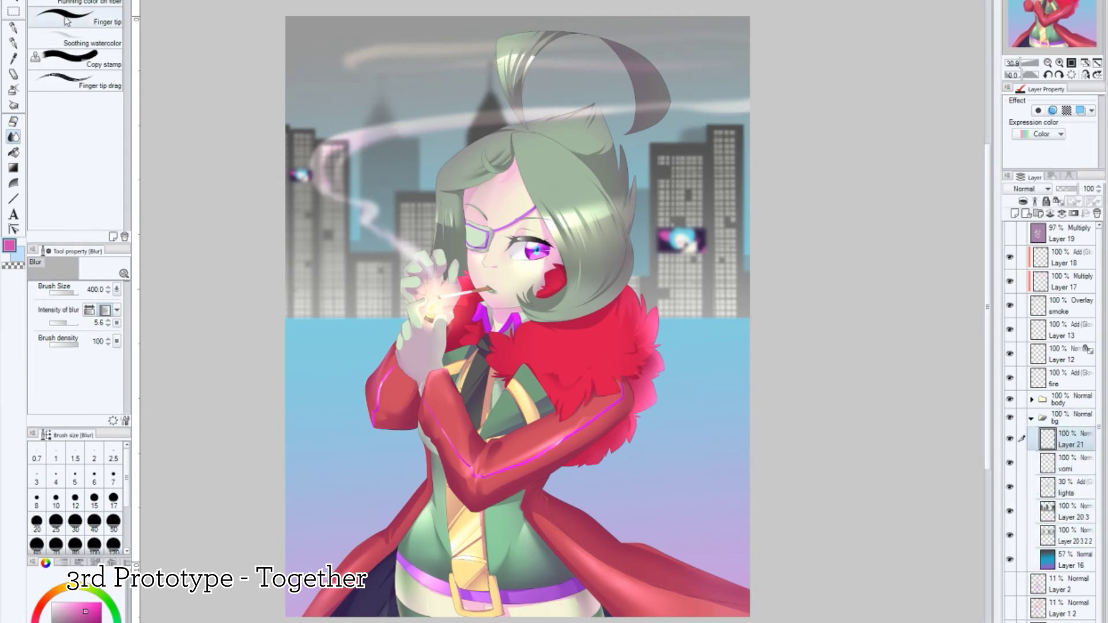
key(m)
drag(285, 306, 416, 344)
drag(404, 306, 750, 344)
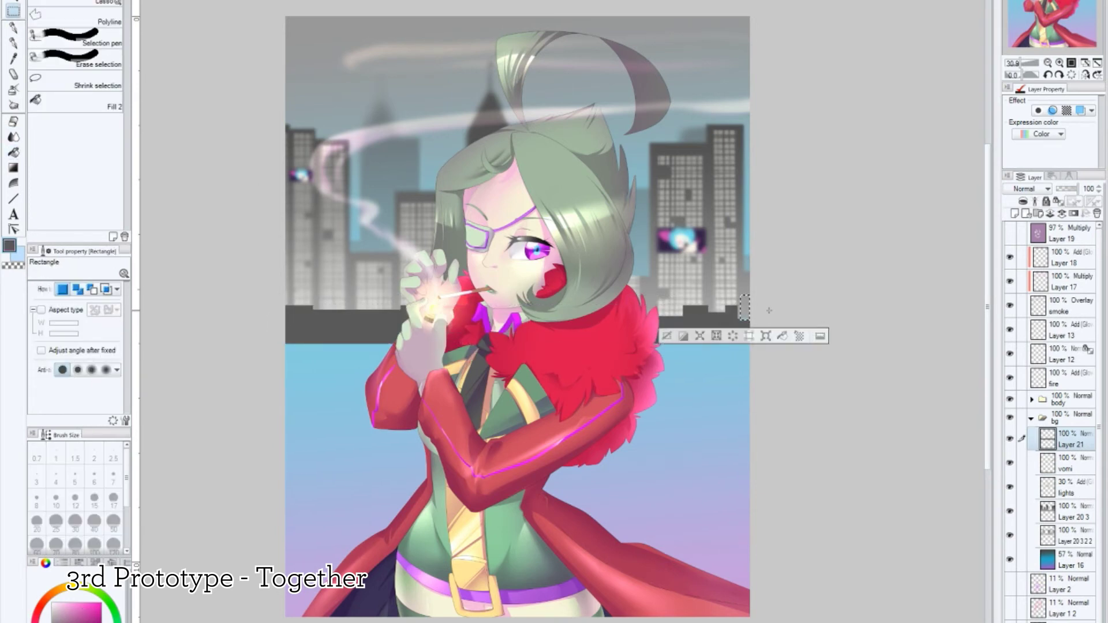
key(j)
Step: On another new layer, draw a muted green gradient fading downward from the dark band to form the ground
click(12, 29)
key(ctrl+shift+n)
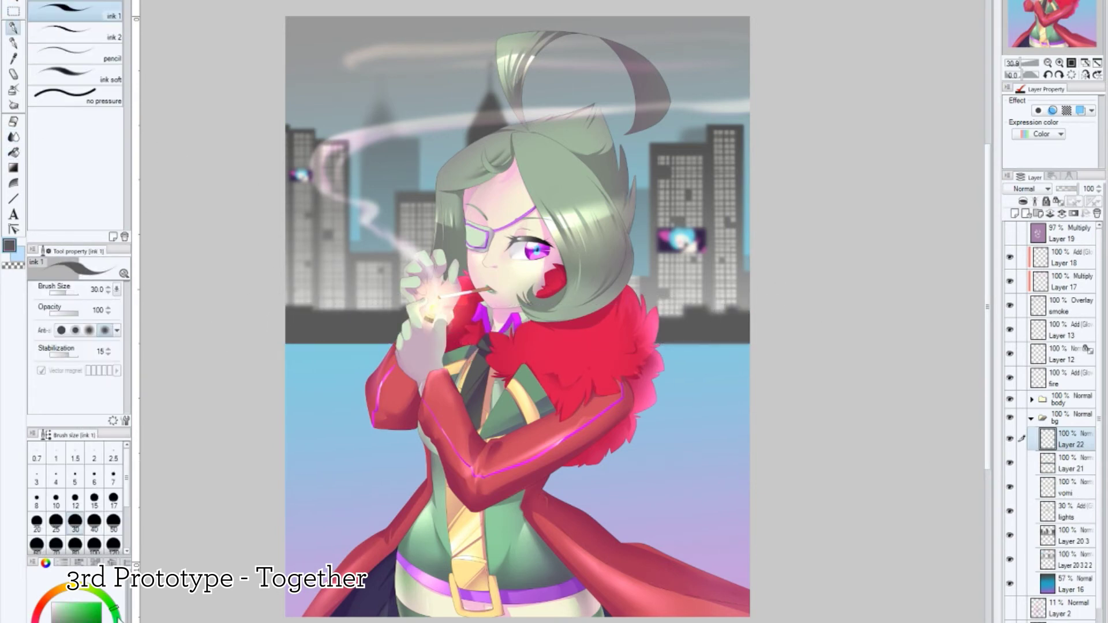
click(13, 167)
drag(519, 346, 520, 467)
click(12, 137)
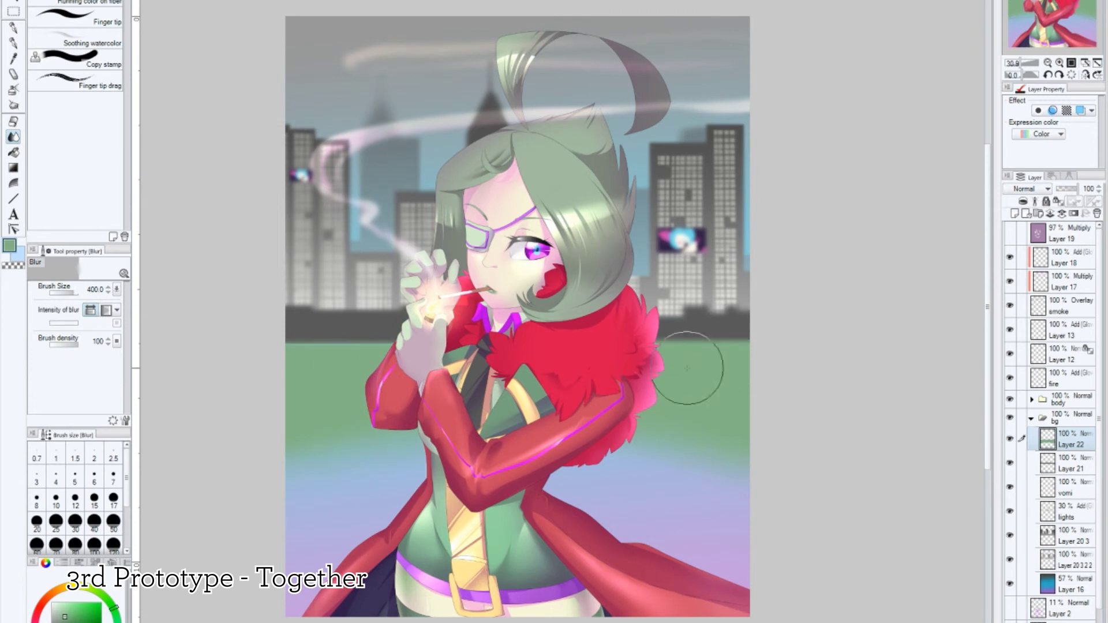
Step: Add a clipped layer over the green ground, paint it muted purple, blur it at size 1090 and set it to Multiply at 65%
key(ctrl+shift+n)
key(p)
click(12, 137)
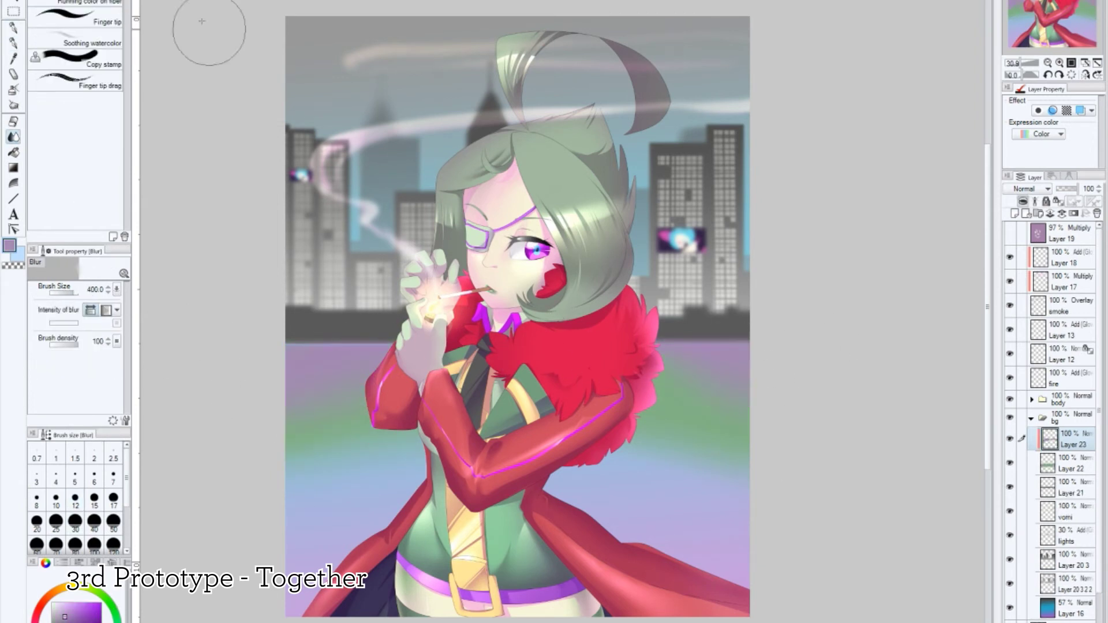
click(75, 17)
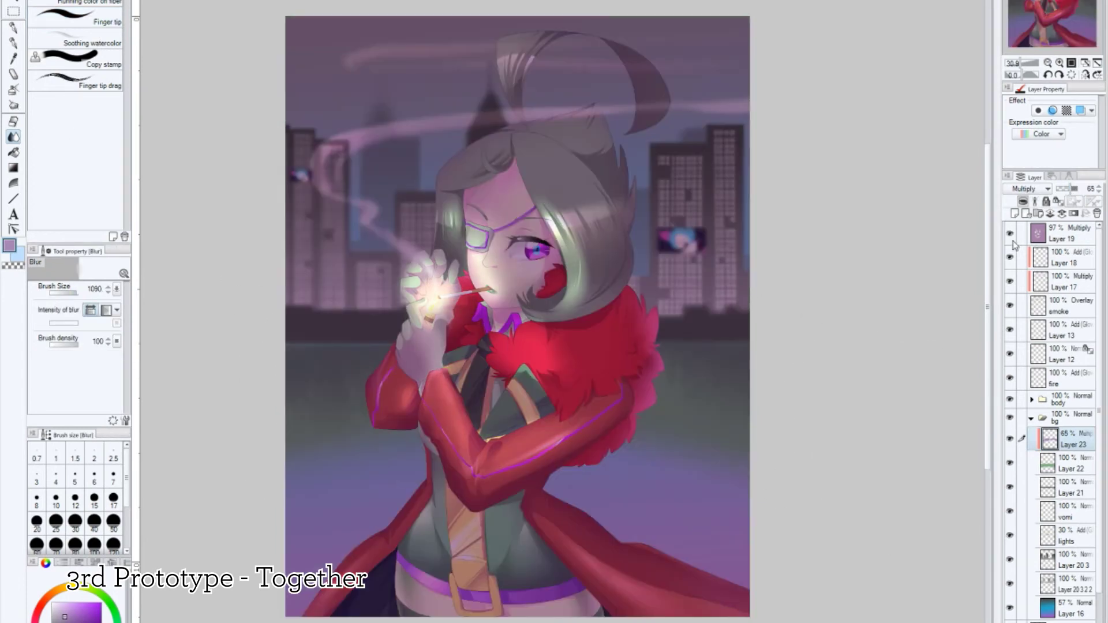
Step: Show the purple Multiply overlay Layer 19 at 57% opacity and erase small specks from its sky area with the Skin - Pores 2 eraser
key(e)
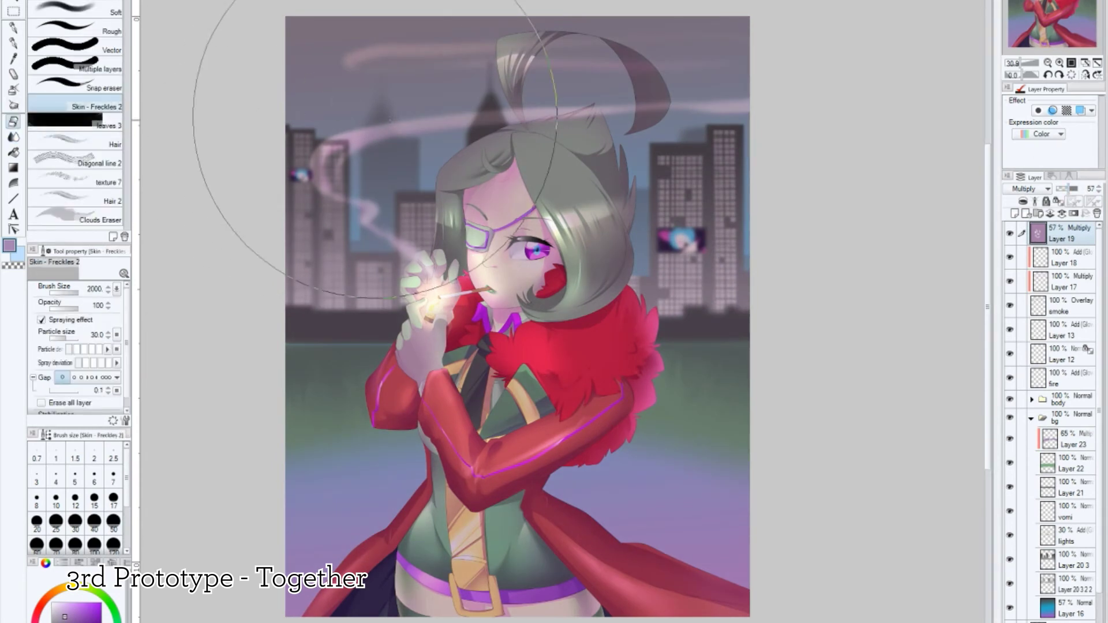
key(b)
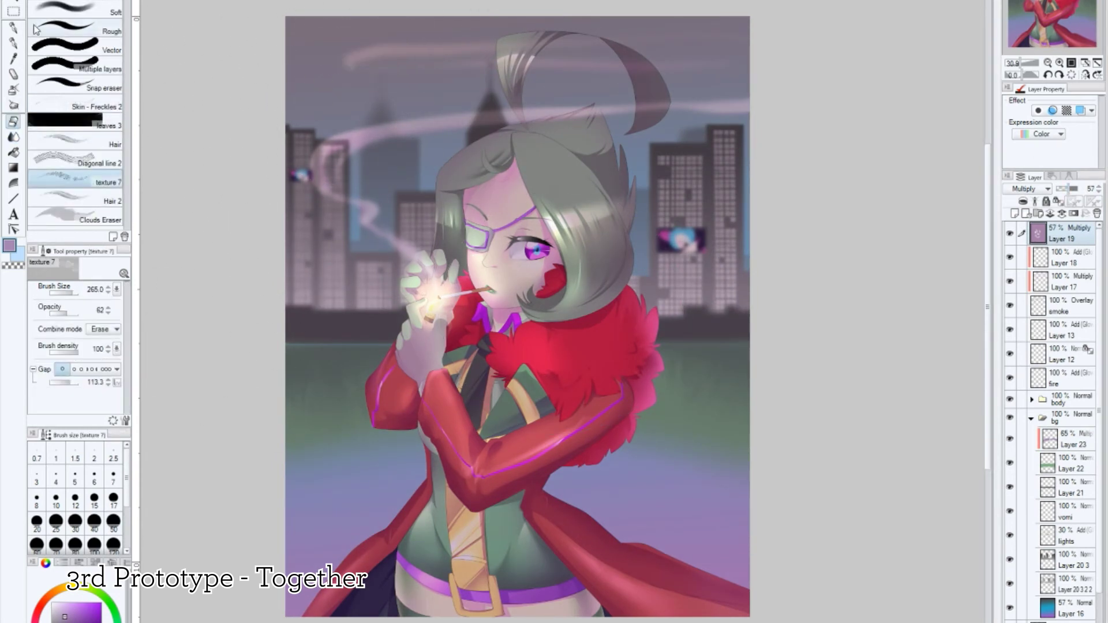
key(e)
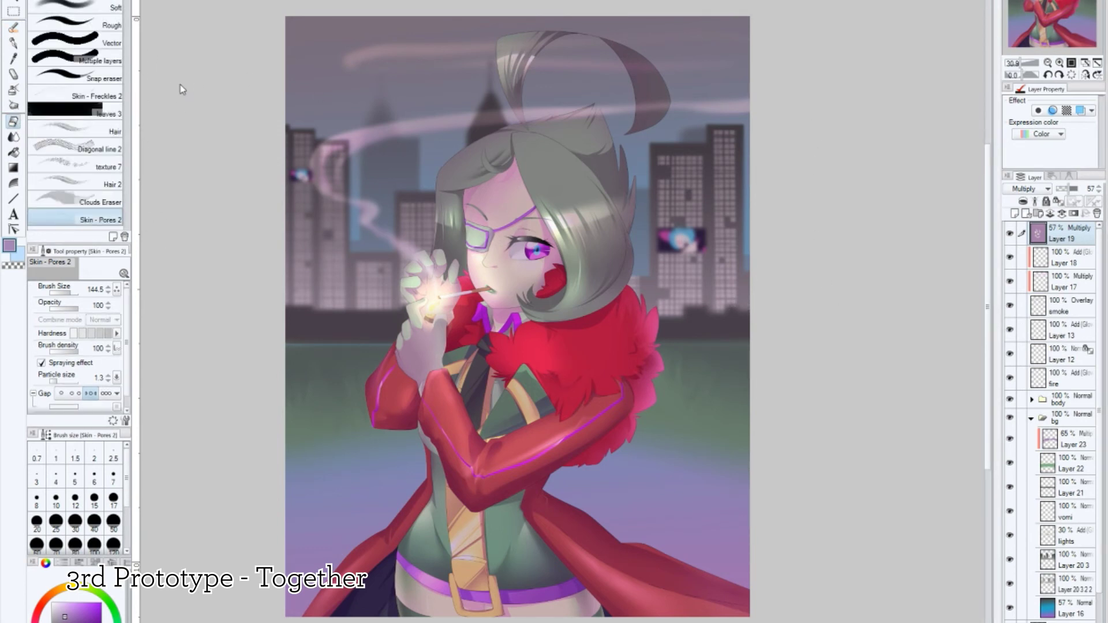
drag(430, 60, 352, 72)
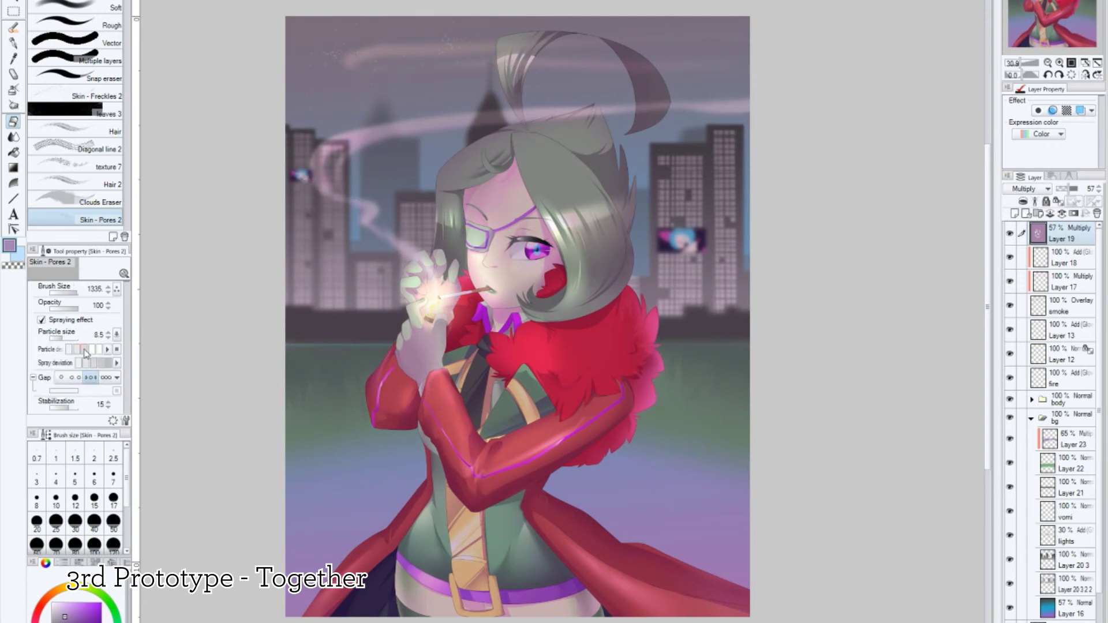
Step: Add an Add (Glow) layer behind the buildings and spray stars across the sky with the Skin - Pores brush at size 1090, particle size 7.0
key(b)
click(1025, 213)
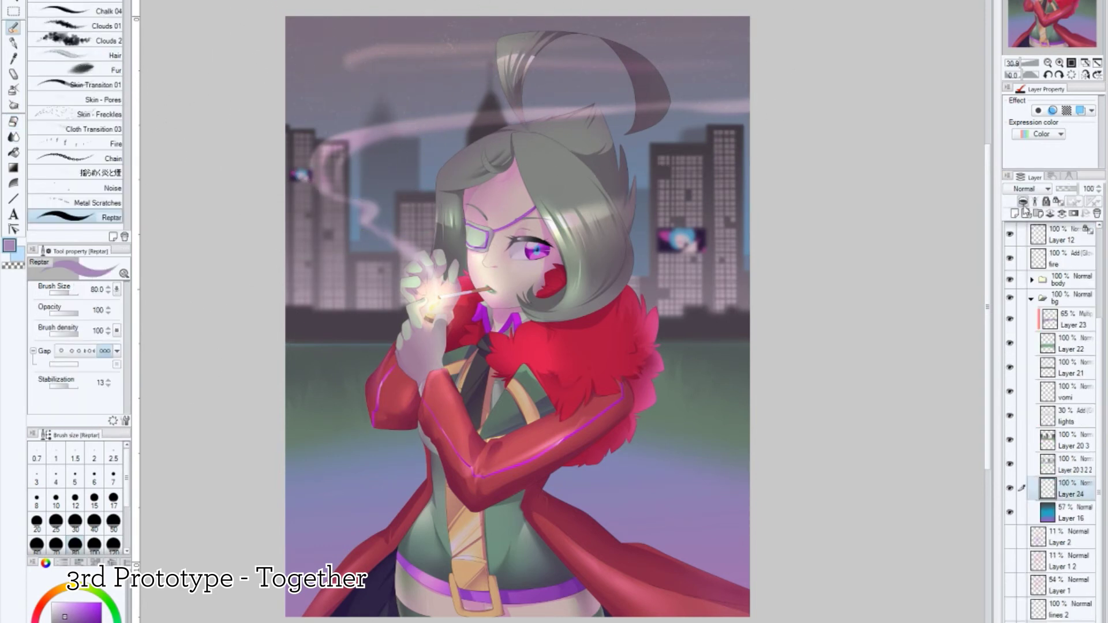
click(103, 100)
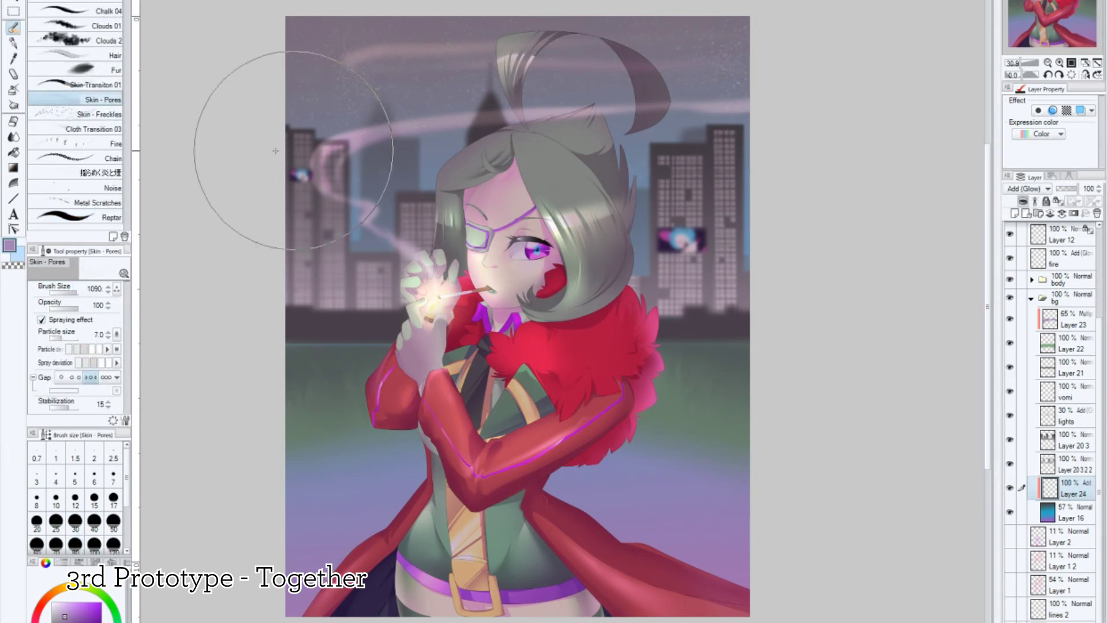
key(j)
Step: Lower the Multiply overlay Layer 19 to 41% and add a light purple Add (Glow) layer above it with an elliptical centre cleared
ctrl+shift+click(577, 142)
scroll(1038, 346, down, 2)
click(1024, 343)
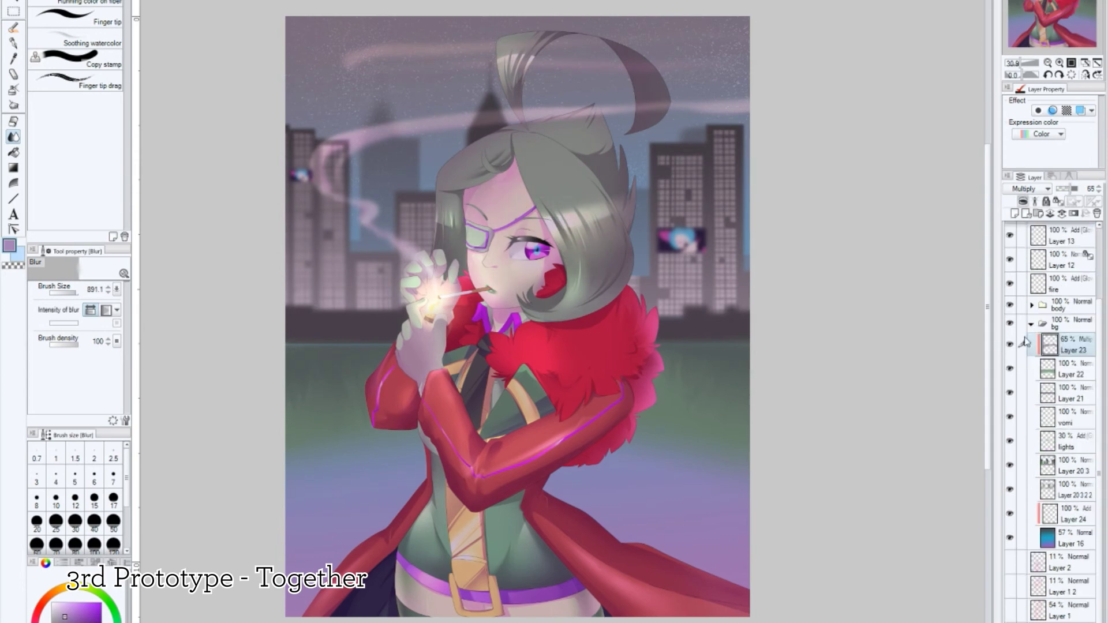
click(1015, 214)
key(m)
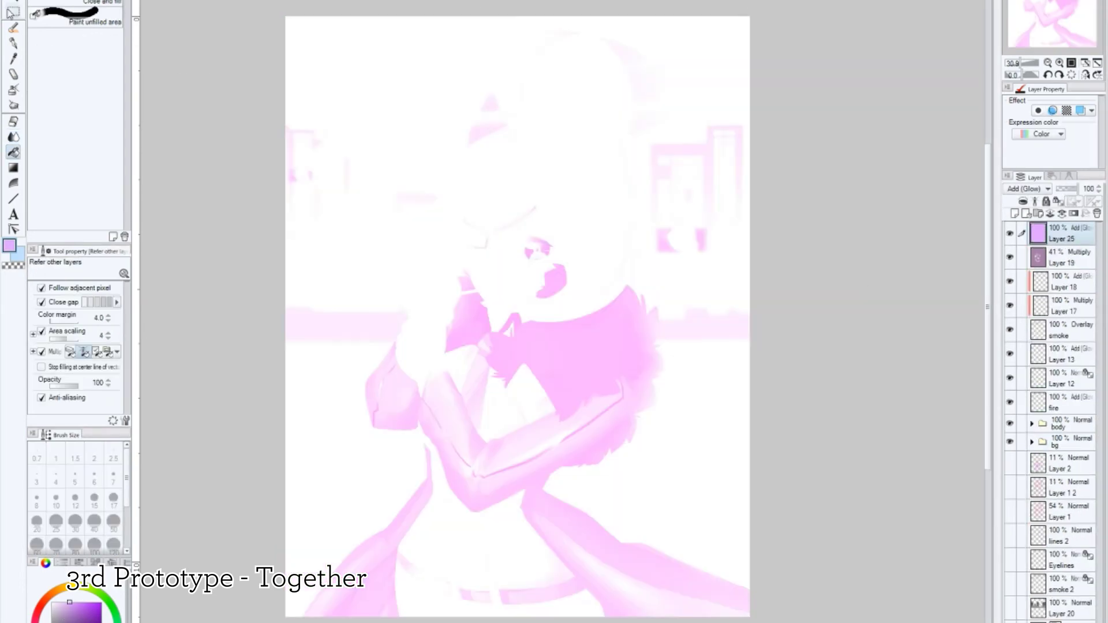
drag(321, 39, 714, 580)
key(Delete)
Step: Blur the inner edge of the light purple glow layer at size 324.4, deselect, and lower the layer's opacity to 14%
key(j)
mouse_move(346, 202)
mouse_down()
mouse_move(438, 519)
mouse_move(704, 483)
mouse_up()
key(ctrl+d)
drag(1077, 189, 1057, 191)
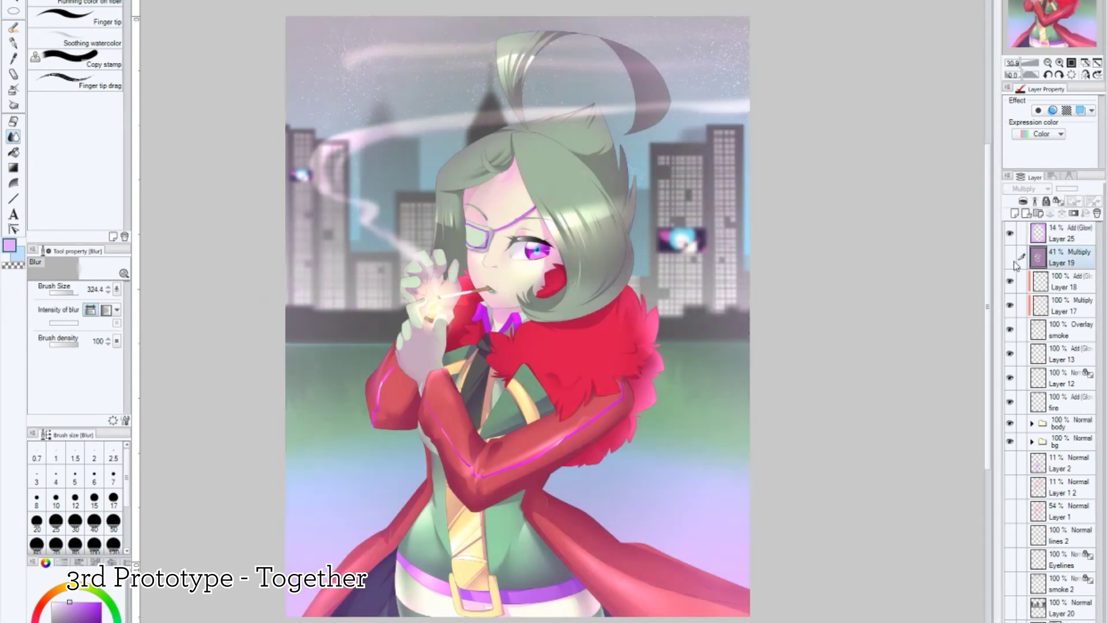
Step: Duplicate the body folder, merge the copy into a single layer and hide the original folder
click(1031, 442)
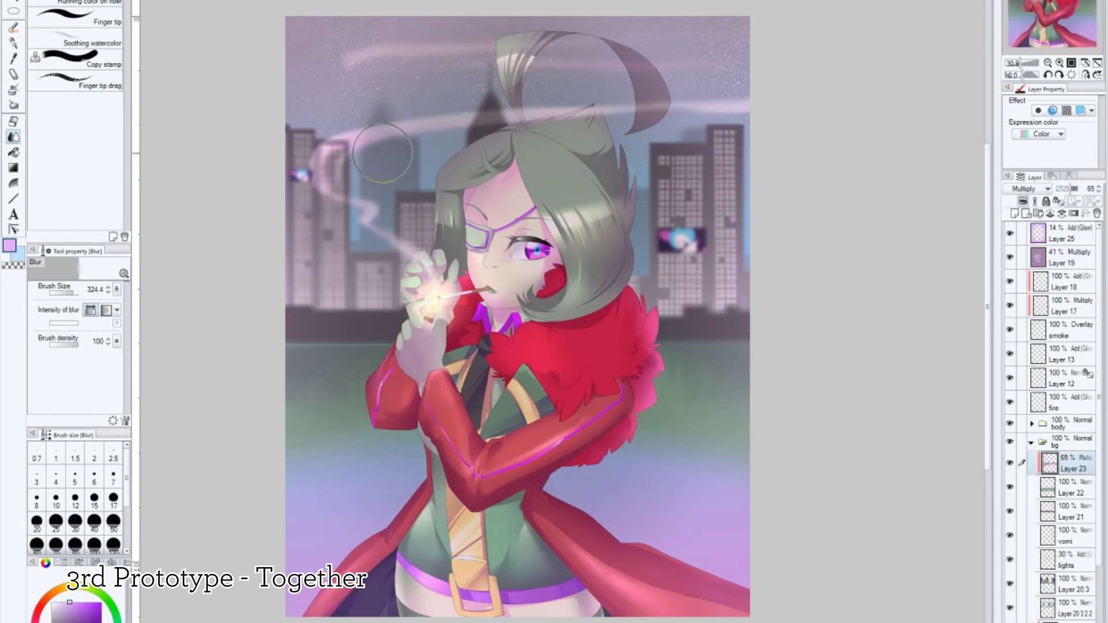
click(1031, 442)
click(1061, 425)
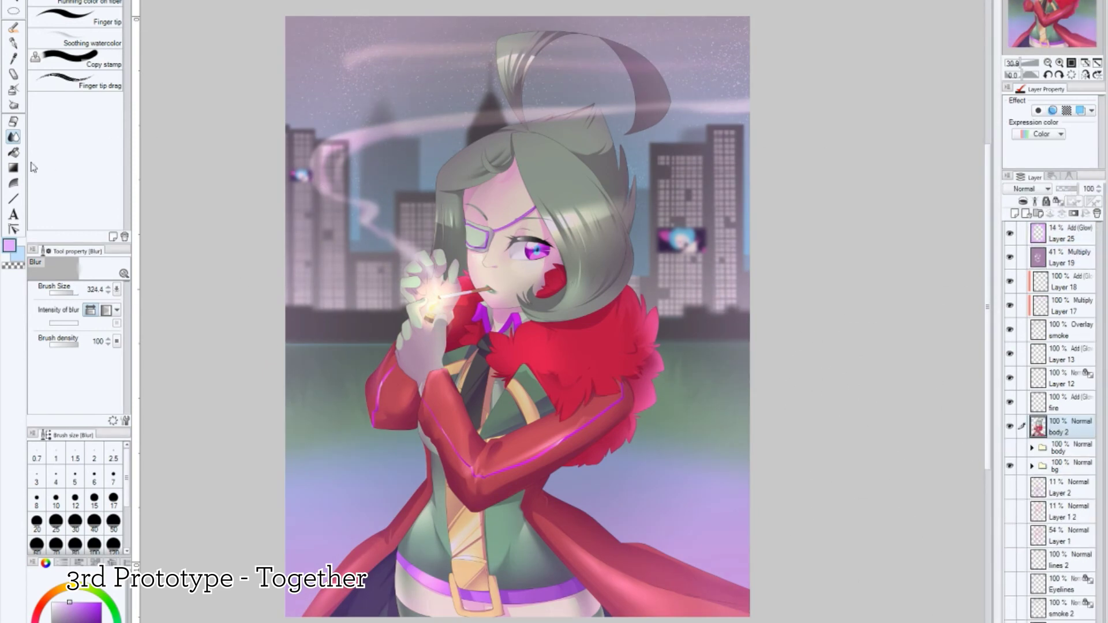